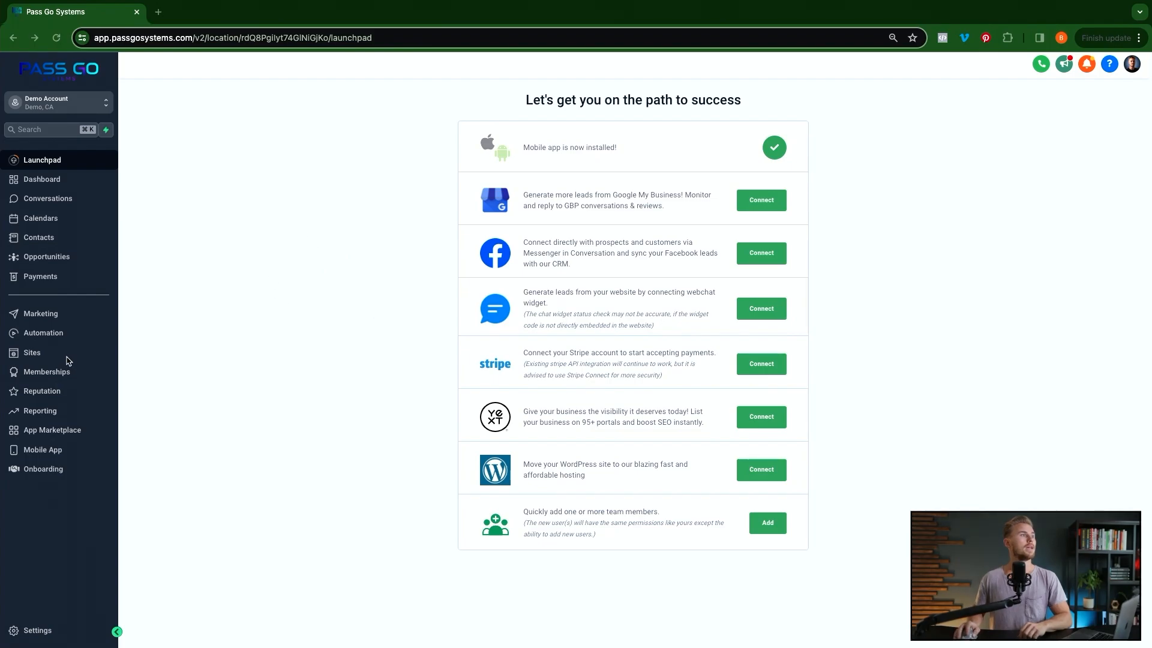
# Start a new website from templates in the Websites area of Sites.
pyautogui.click(35, 357)
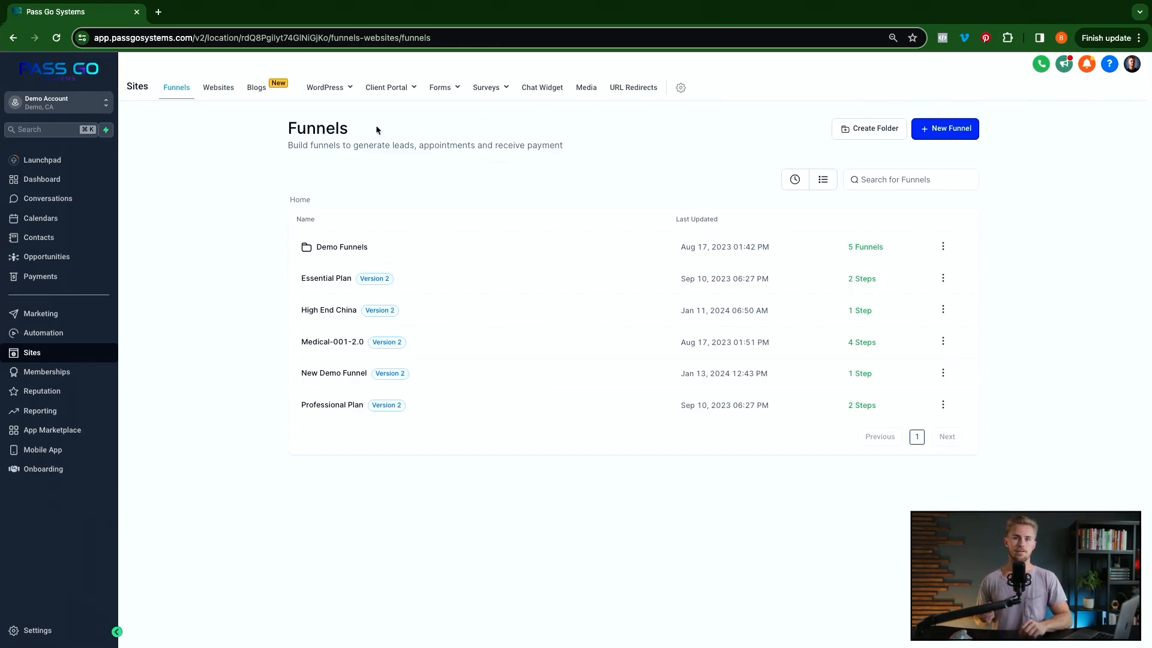
pyautogui.click(218, 94)
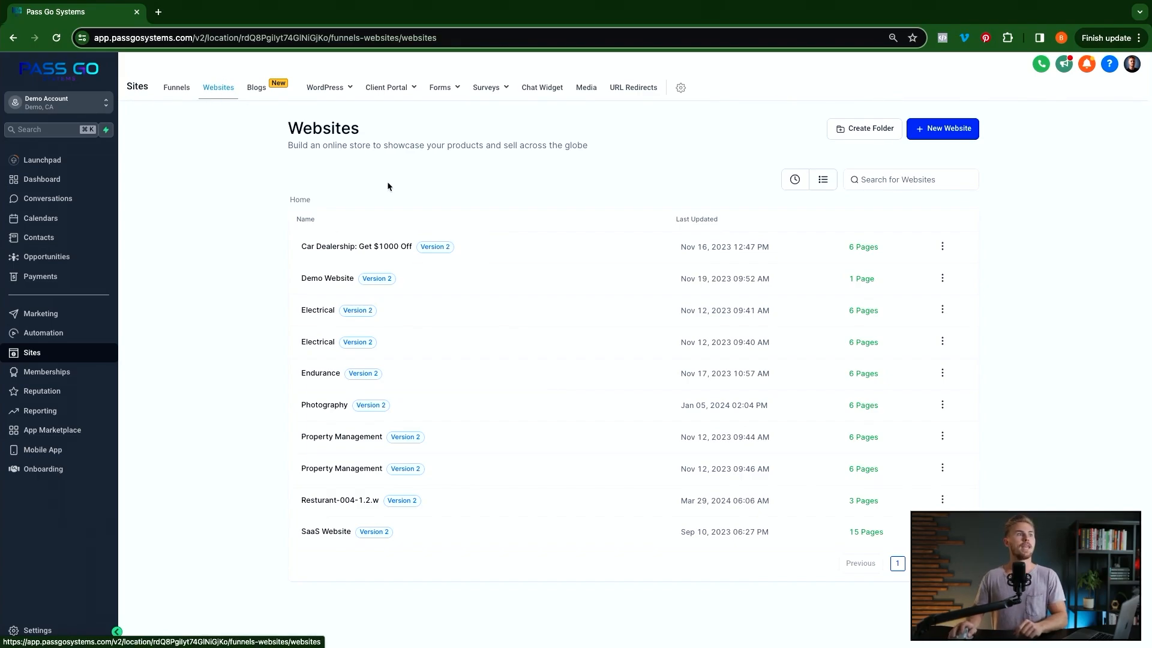
pyautogui.click(944, 131)
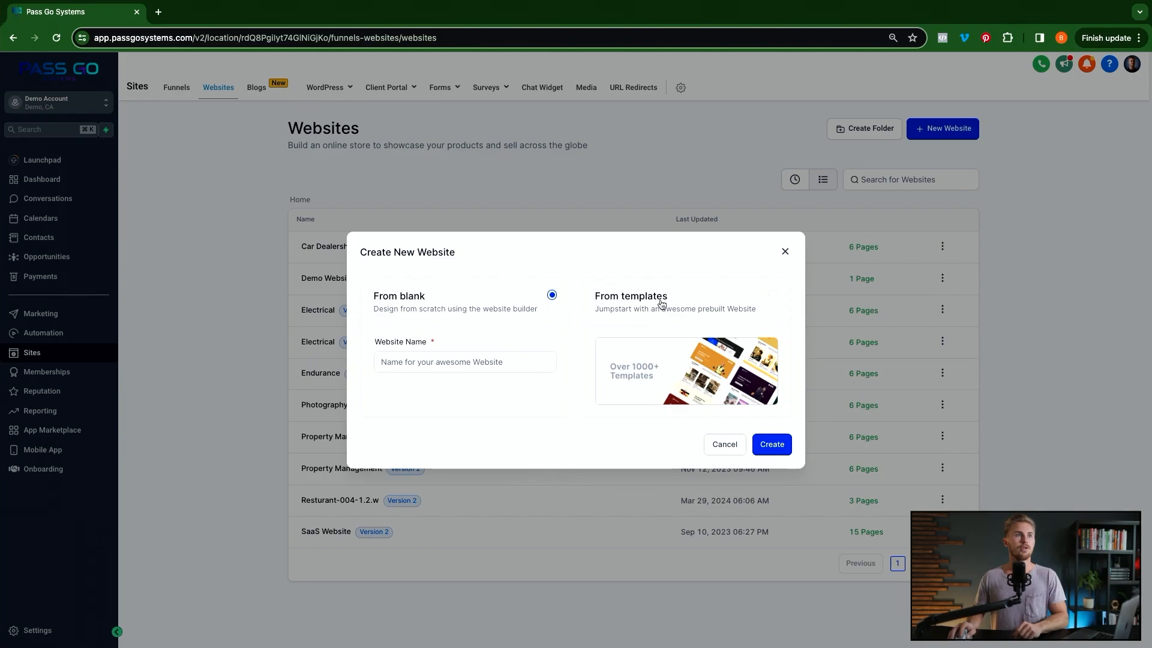
pyautogui.click(699, 362)
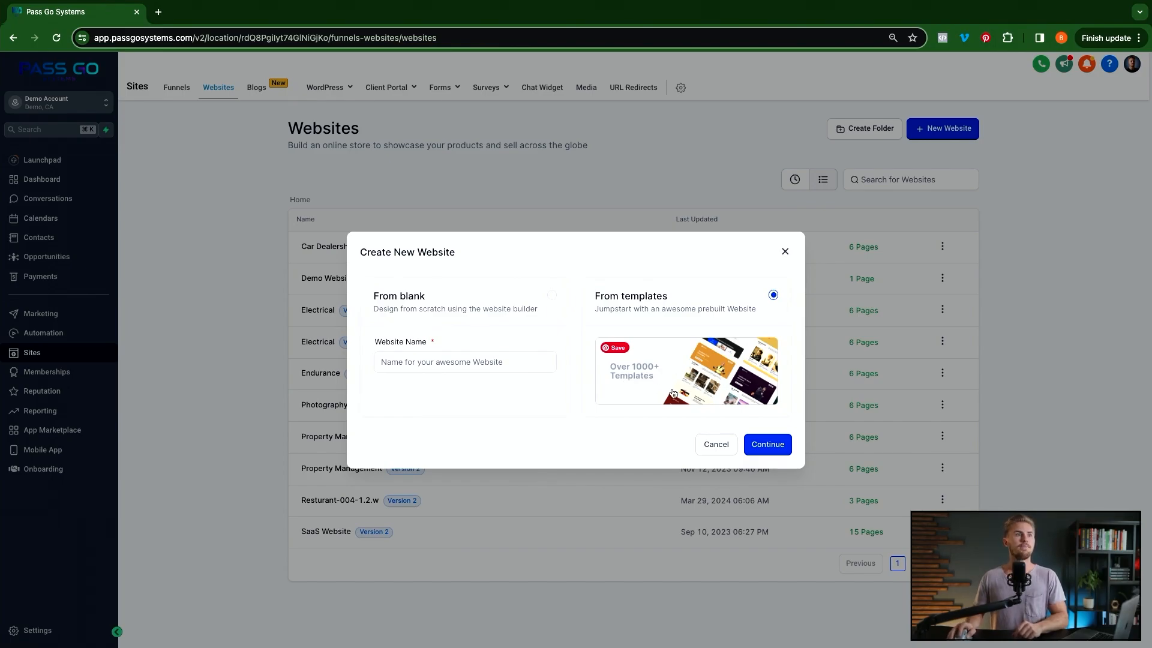
pyautogui.click(768, 446)
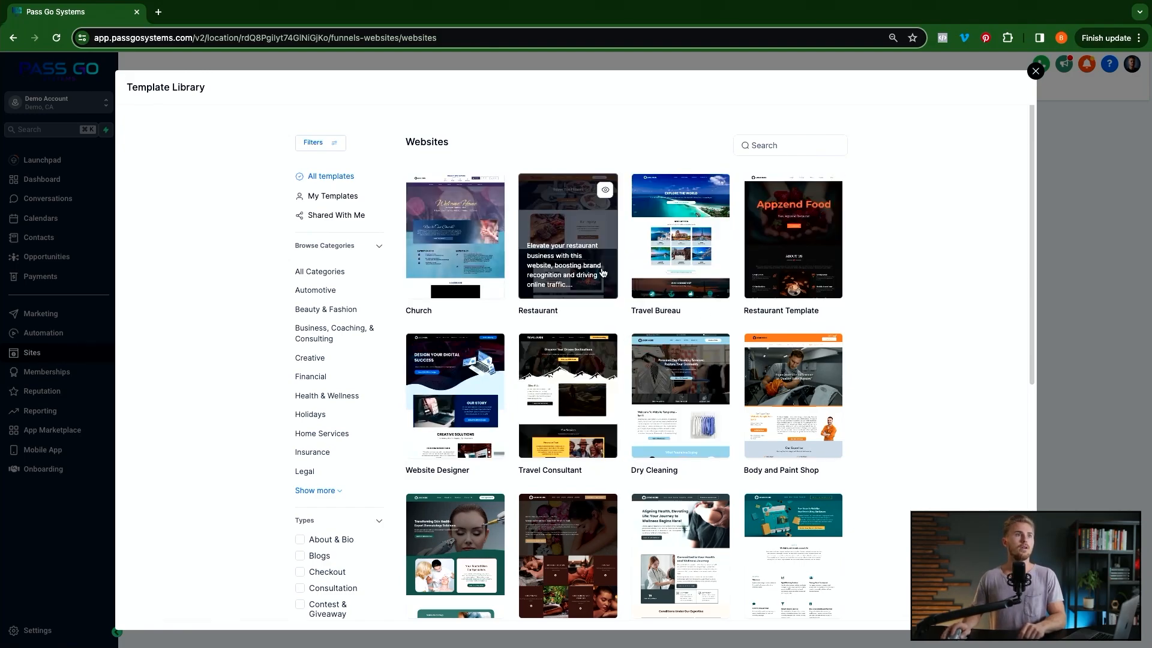
# Preview the Appzend Food "Restaurant Template" and continue with it for the new website.
pyautogui.click(785, 247)
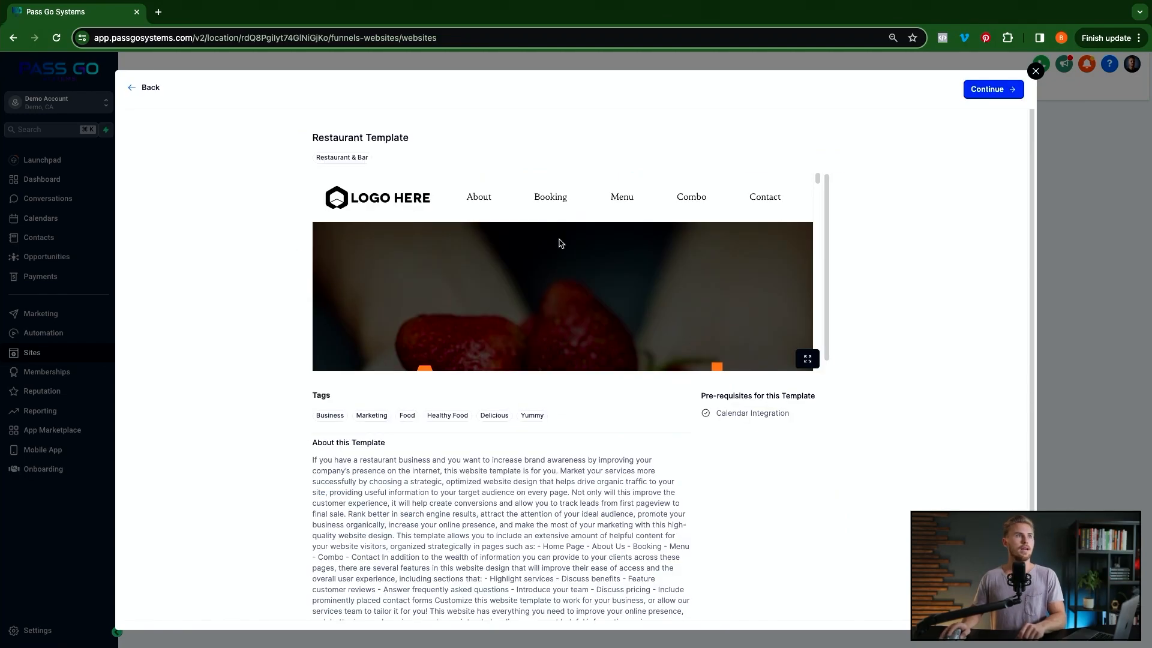
pyautogui.scroll(-3, 561, 243)
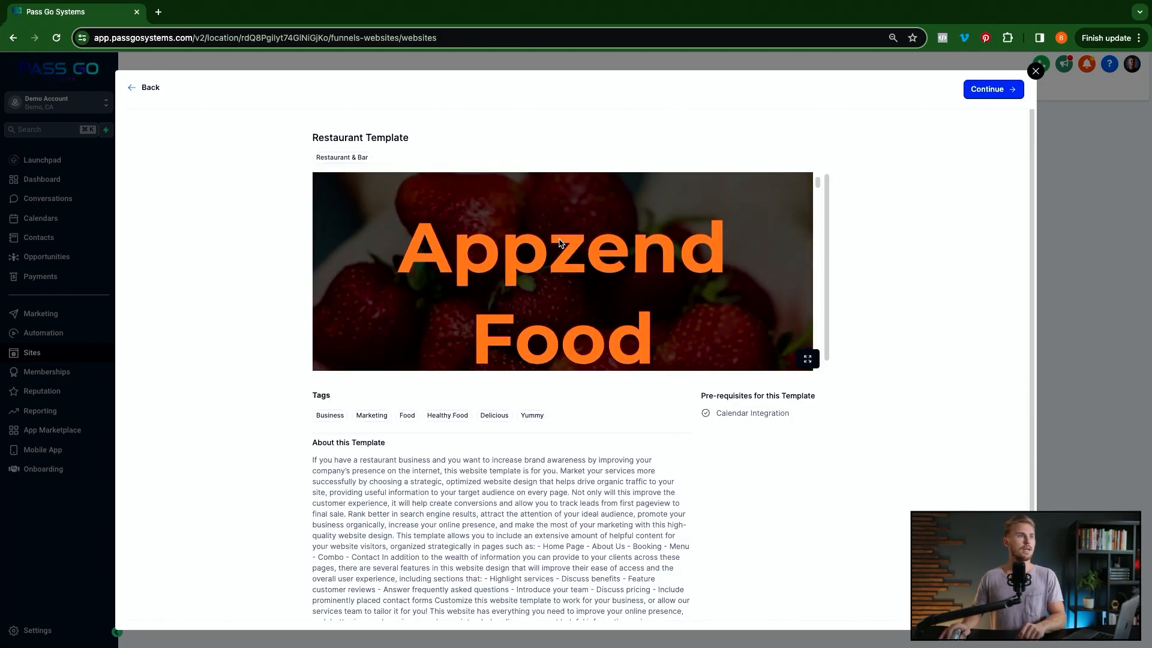
pyautogui.scroll(-10, 561, 243)
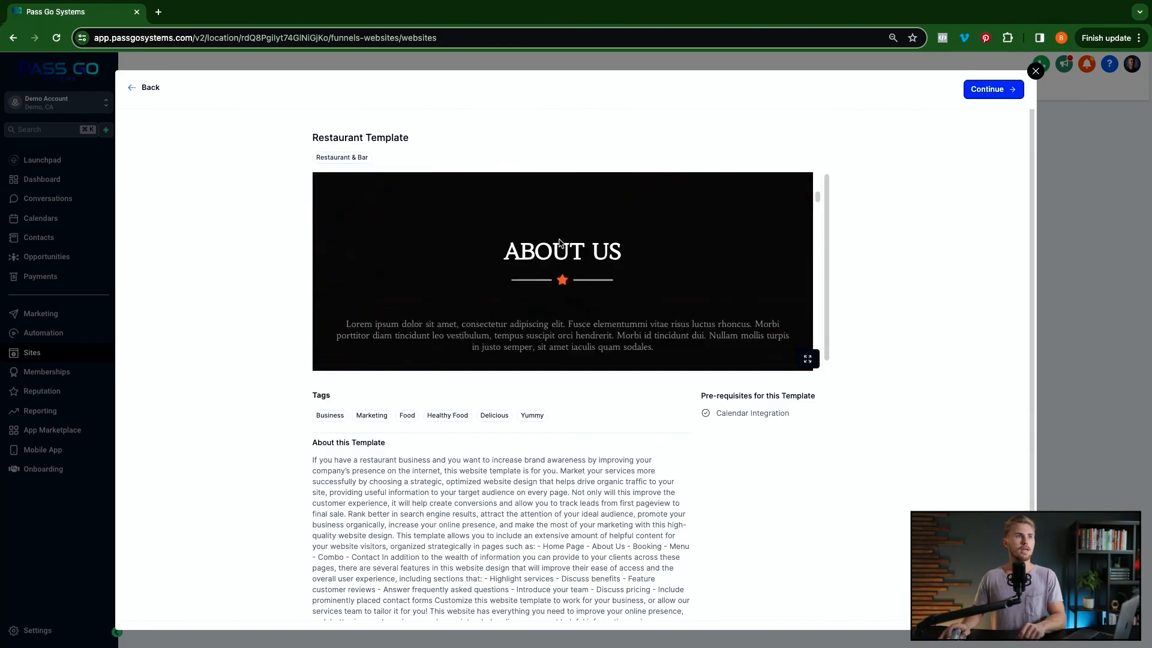
pyautogui.scroll(-10, 561, 243)
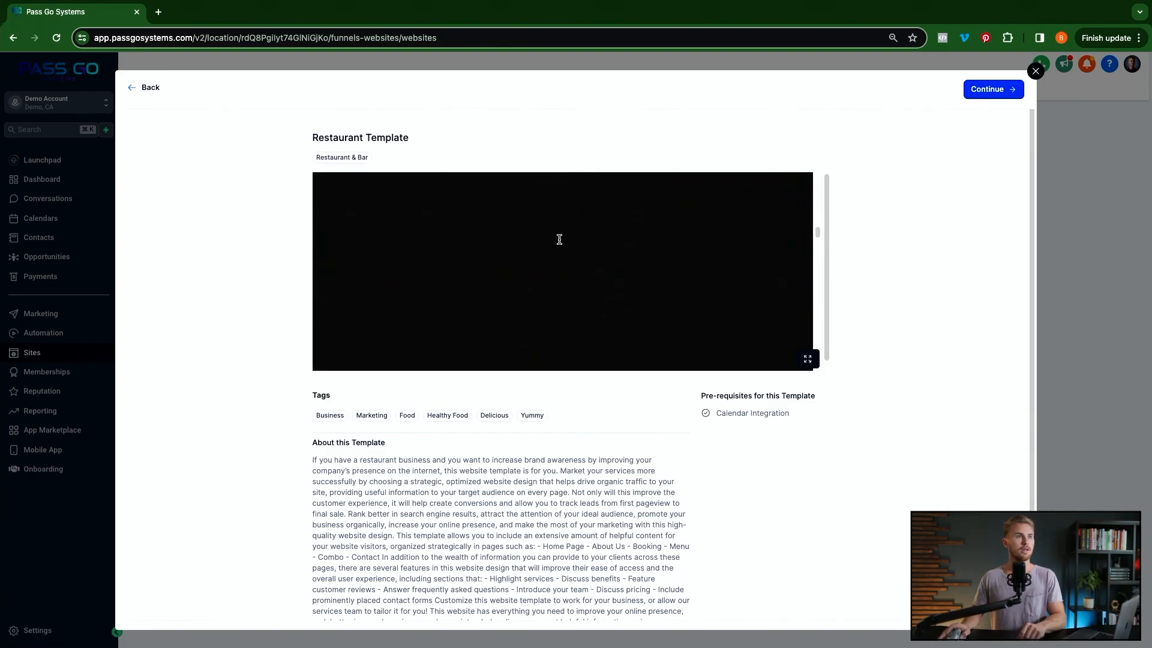
pyautogui.scroll(-3, 561, 243)
pyautogui.scroll(-2, 898, 180)
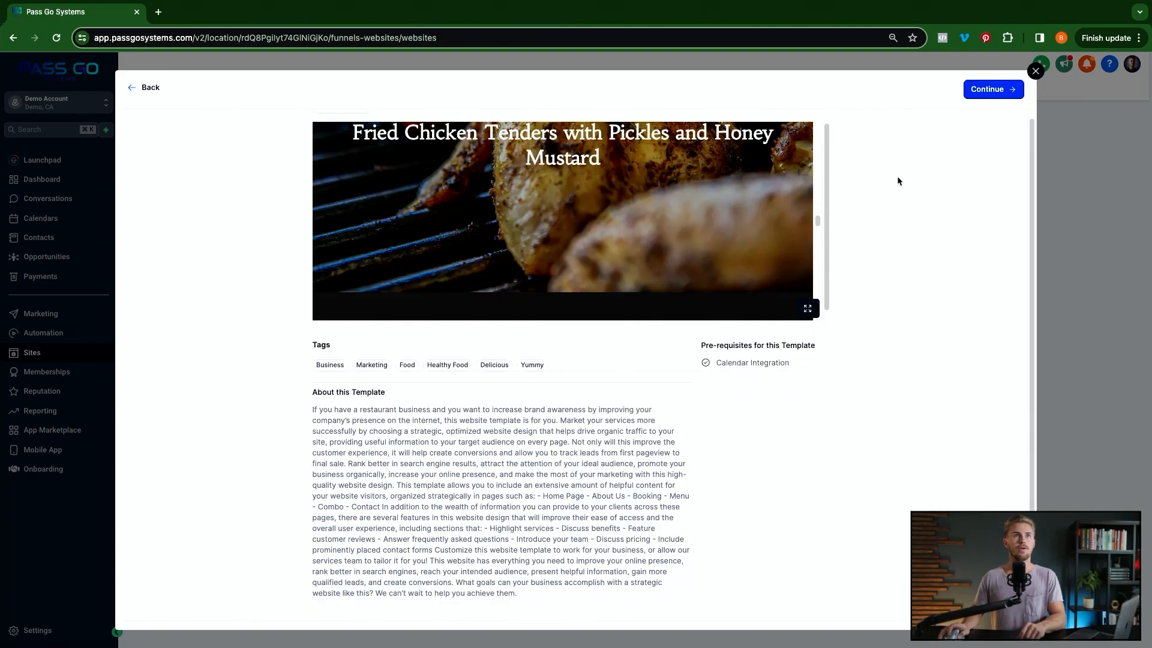
pyautogui.click(990, 93)
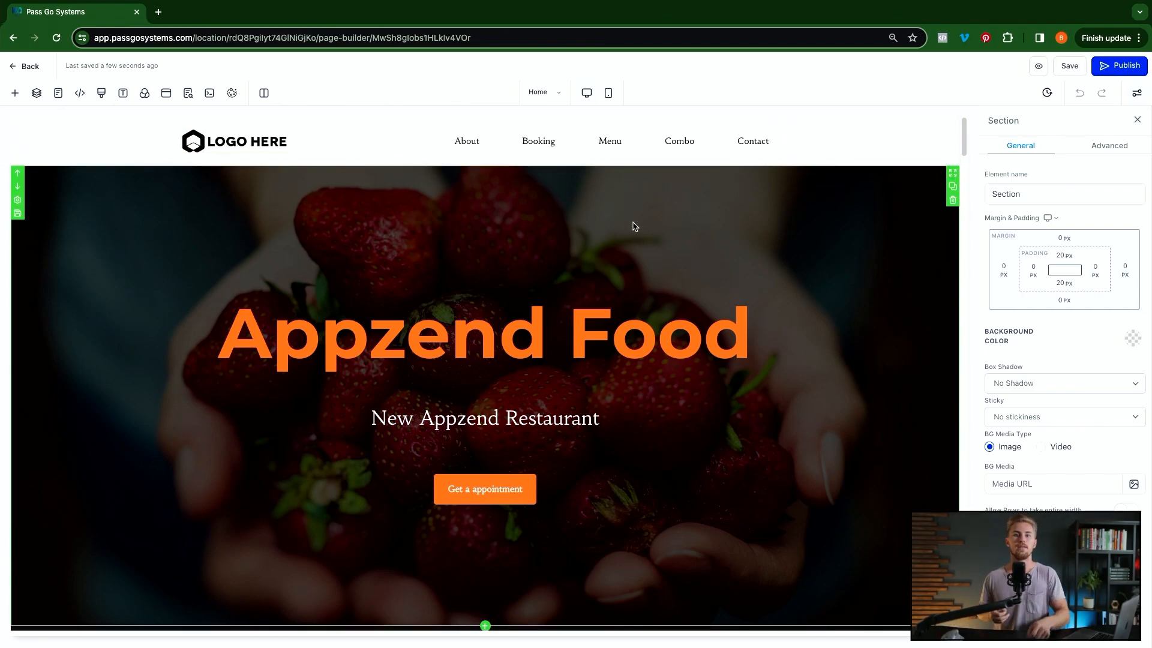
# Insert a Full Width section between the hero and the About Us section, and add a 3 Column row inside it.
pyautogui.scroll(-5, 486, 430)
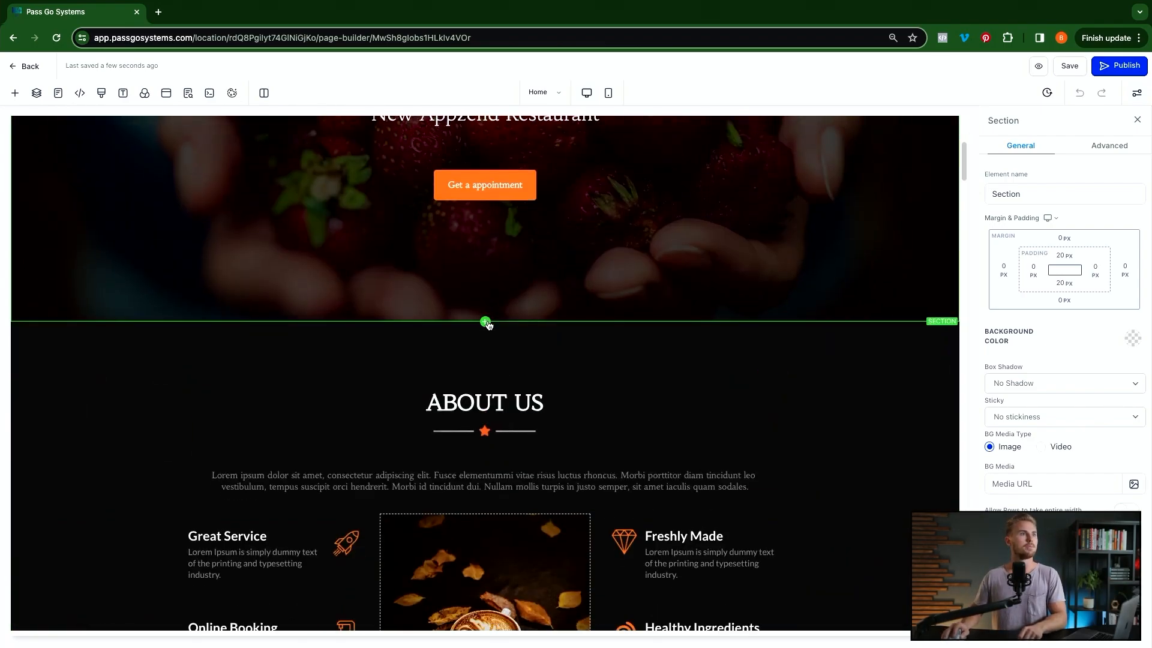
pyautogui.click(486, 322)
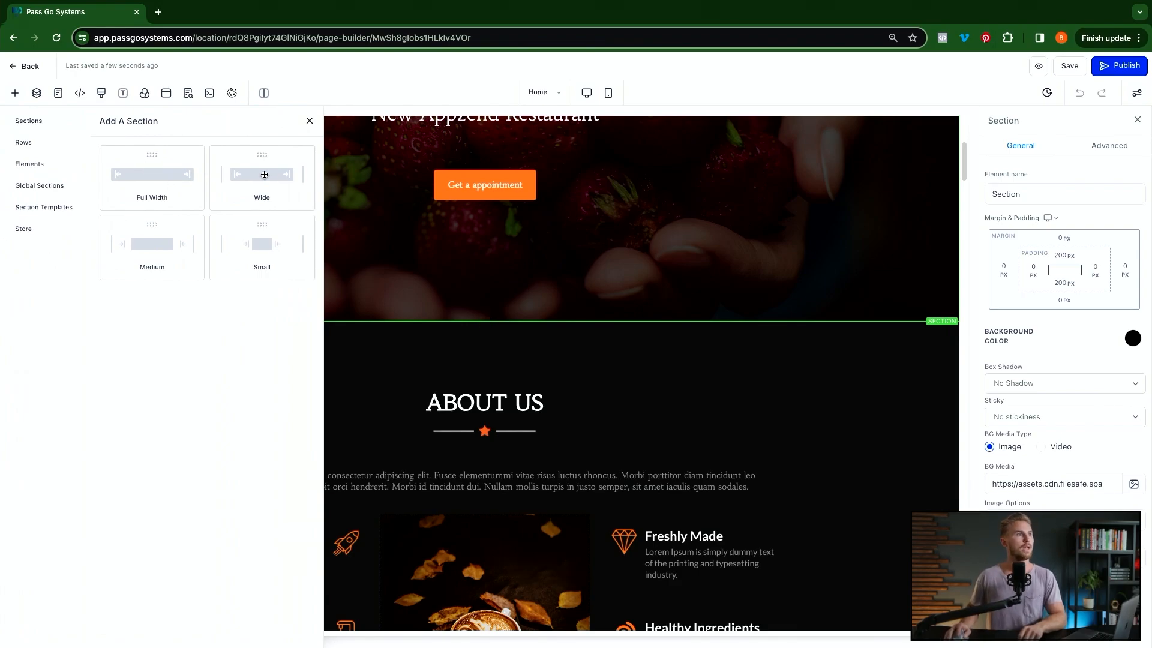
pyautogui.click(154, 185)
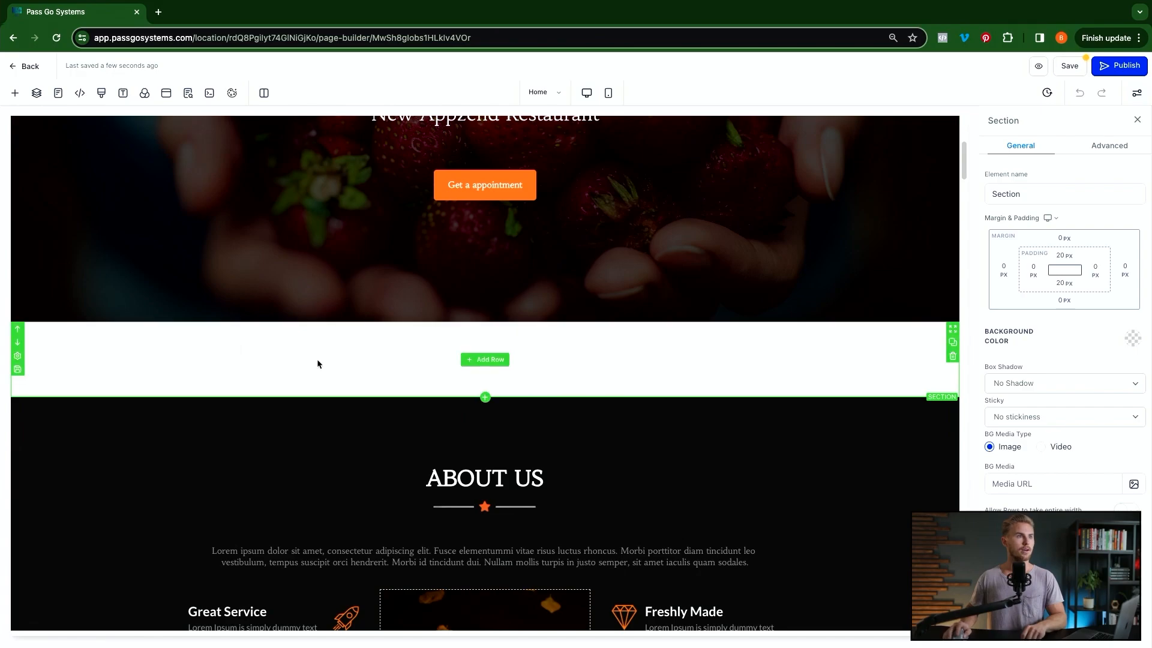
pyautogui.click(487, 360)
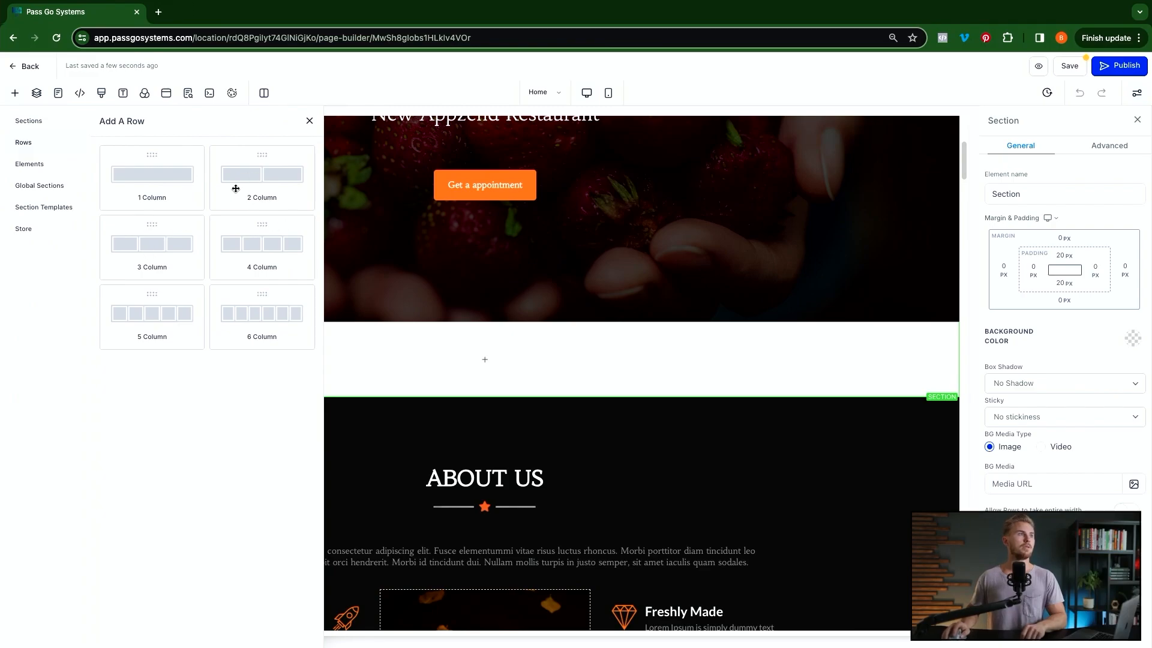
pyautogui.click(154, 254)
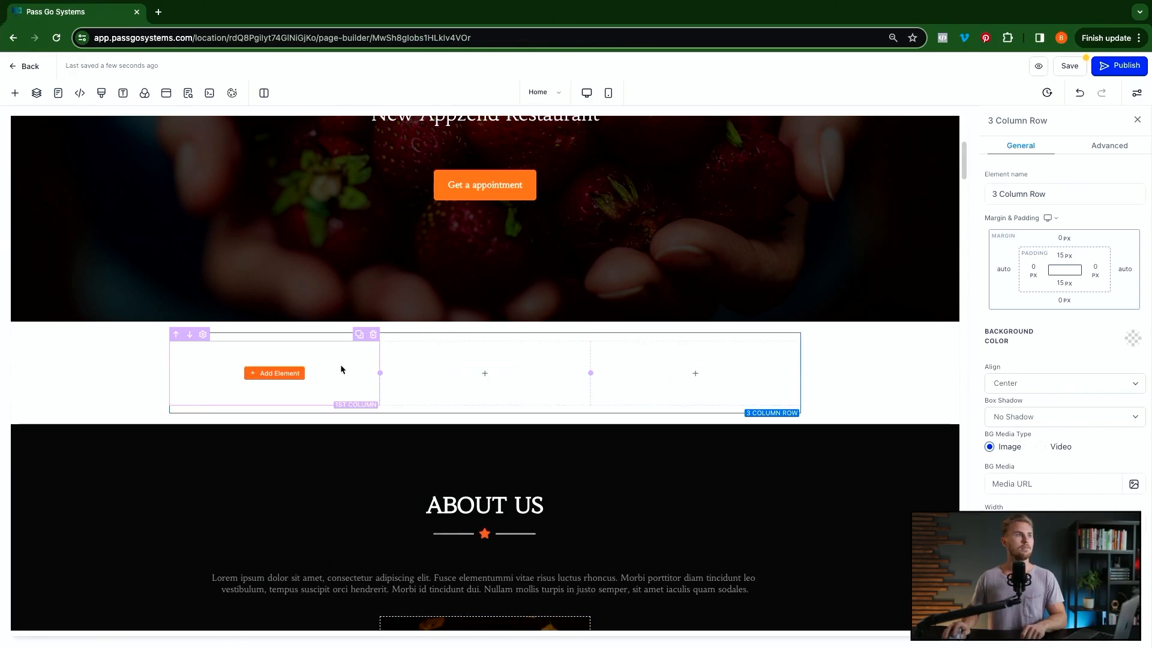
# Add a Headline, a Sub-Headline and an Image element, stacked in that order, to the new row's first column.
pyautogui.click(287, 380)
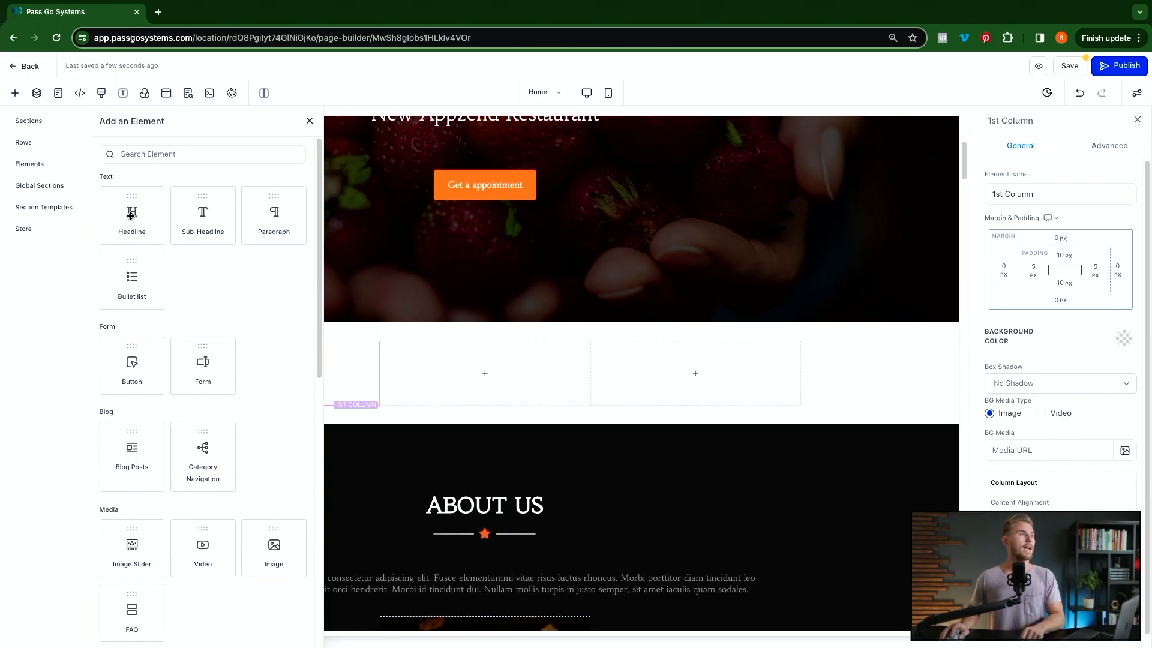
pyautogui.moveTo(131, 216); pyautogui.dragTo(285, 390)
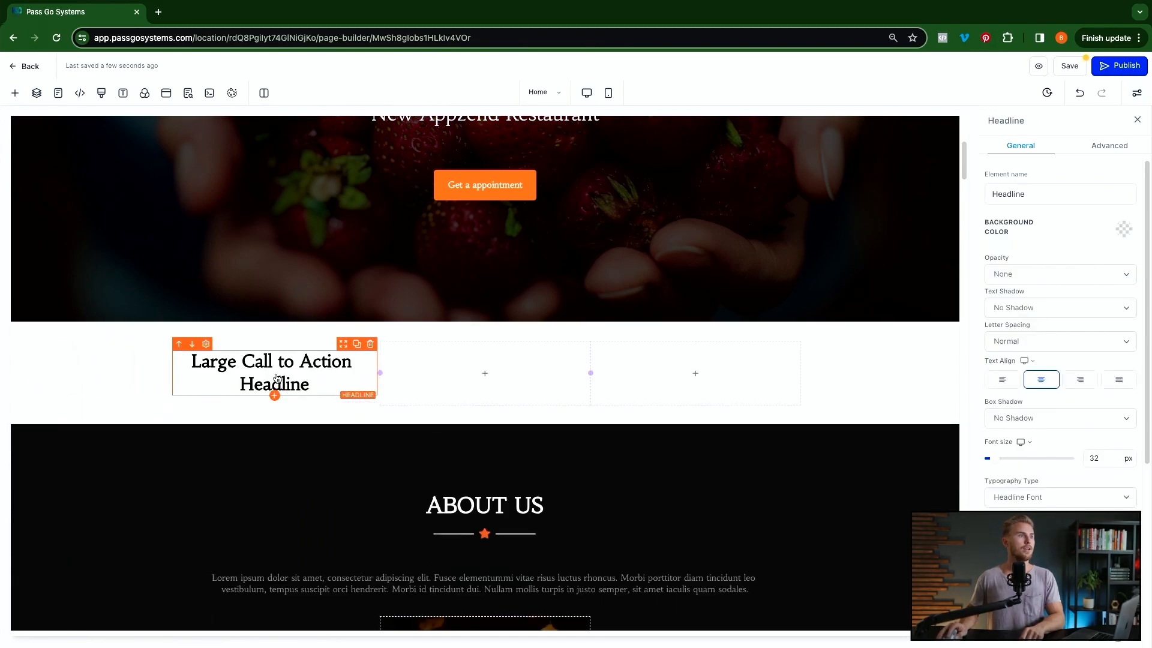
pyautogui.click(274, 396)
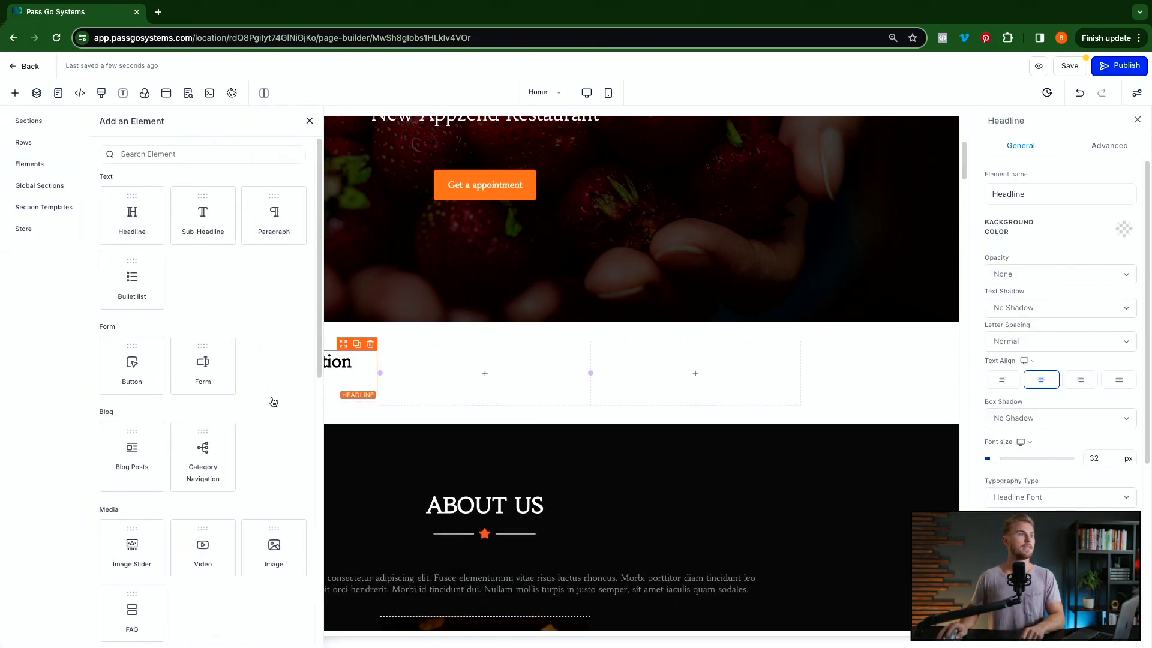
pyautogui.moveTo(200, 215); pyautogui.dragTo(275, 420)
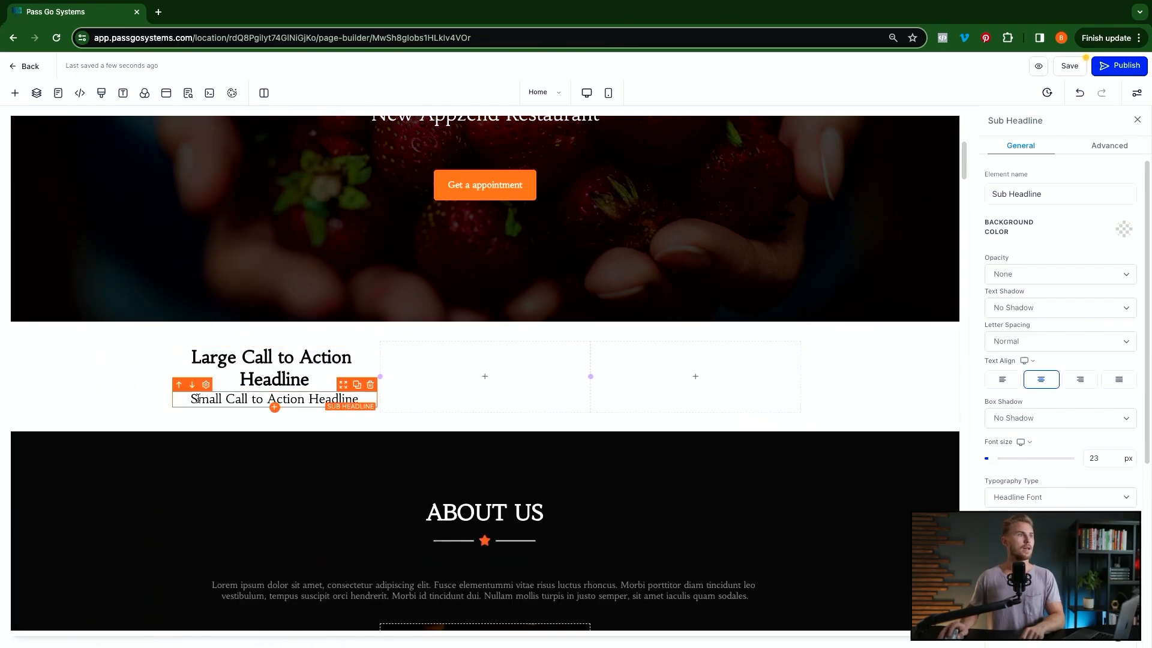
pyautogui.click(275, 408)
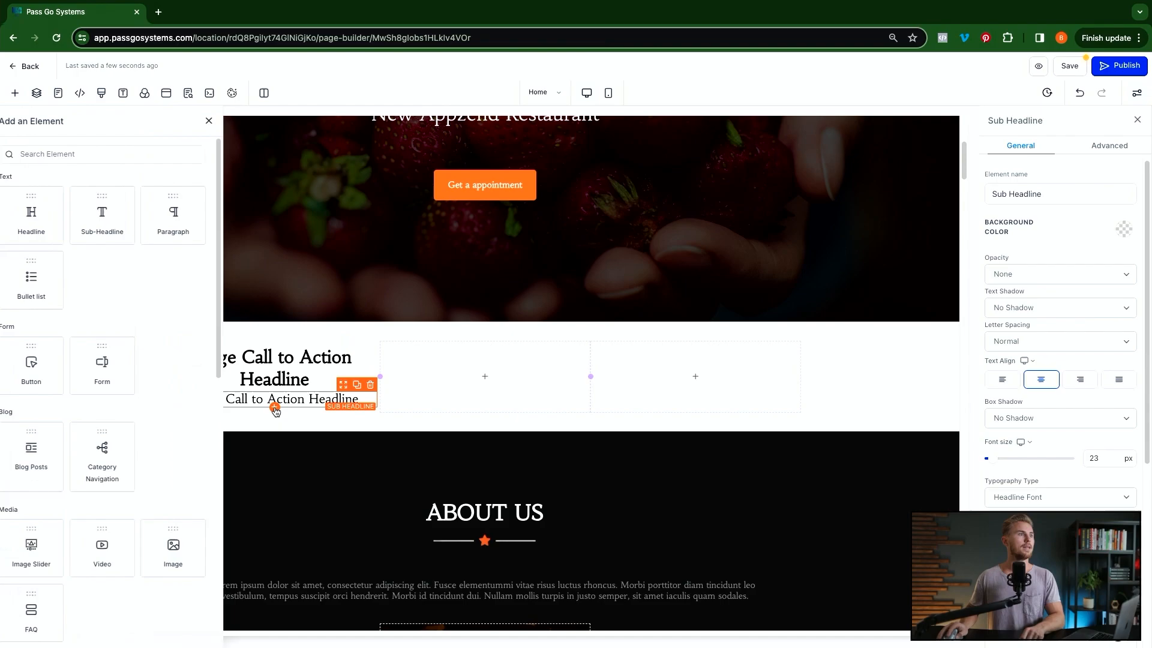
pyautogui.moveTo(266, 533); pyautogui.dragTo(275, 459)
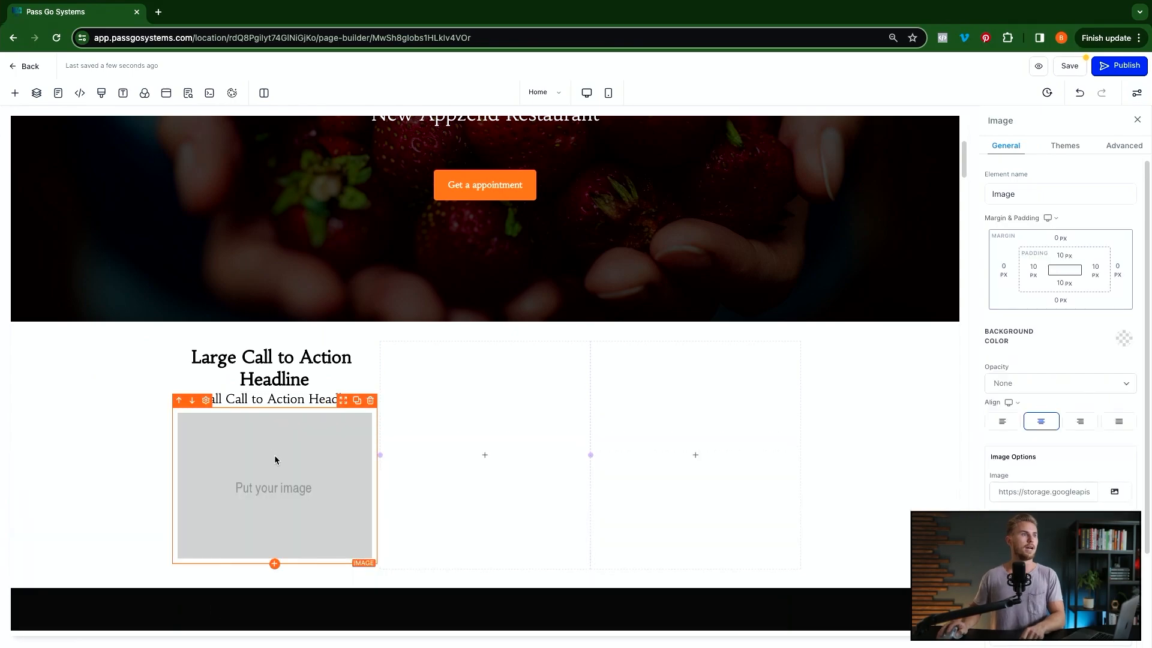
# Change the first column's headline to "This is a headline" and its sub-headline to "check out our restaurant".
pyautogui.tripleClick(264, 365)
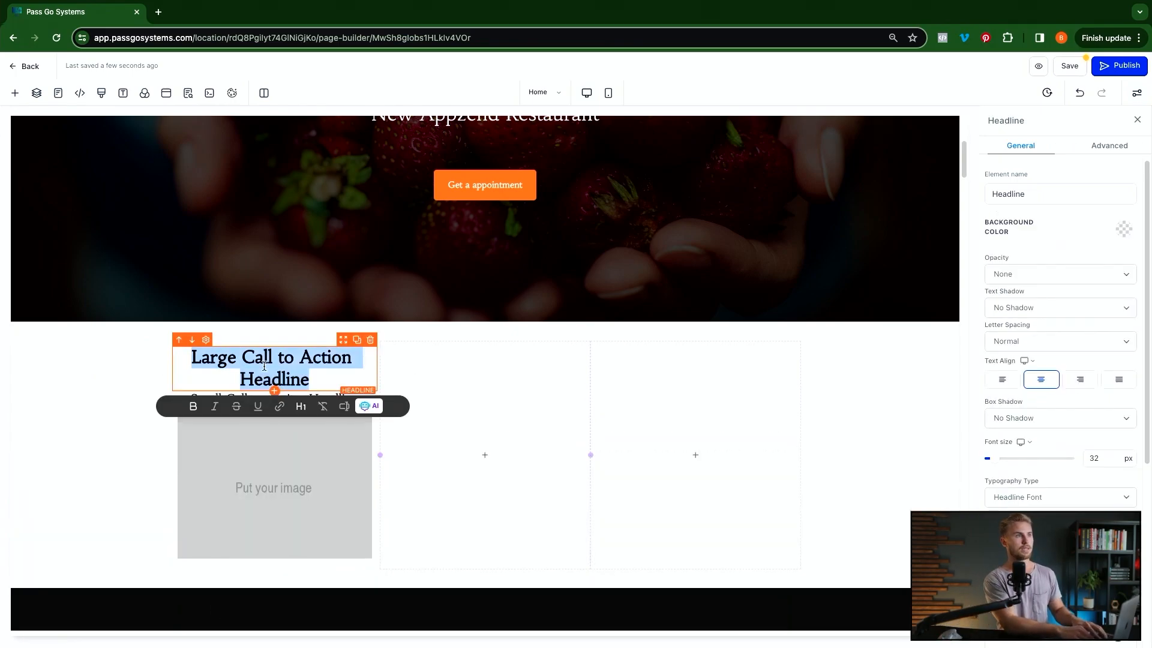
pyautogui.write('This is a headline')
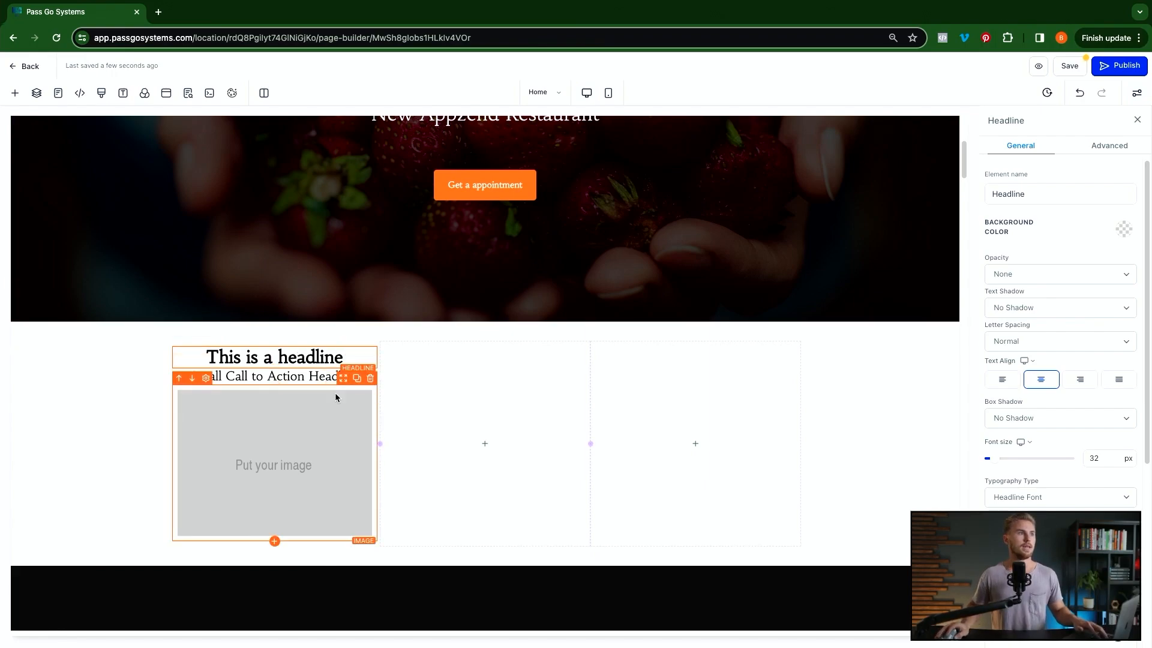
pyautogui.tripleClick(318, 376)
pyautogui.write('check out ou')
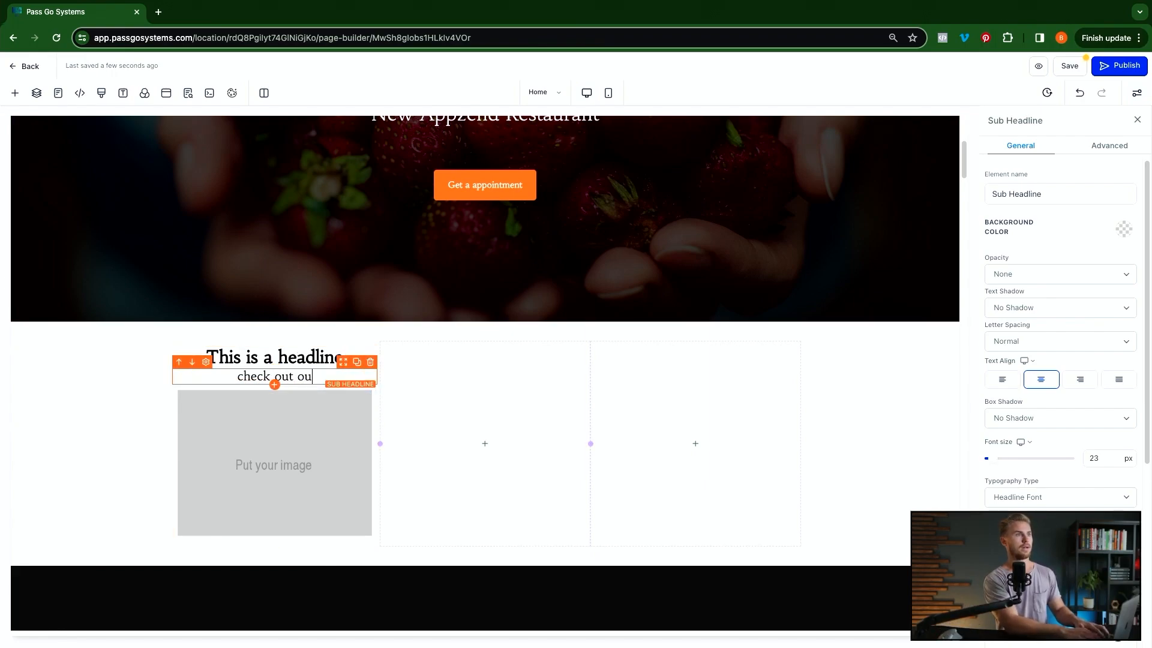
pyautogui.write('r restaurant')
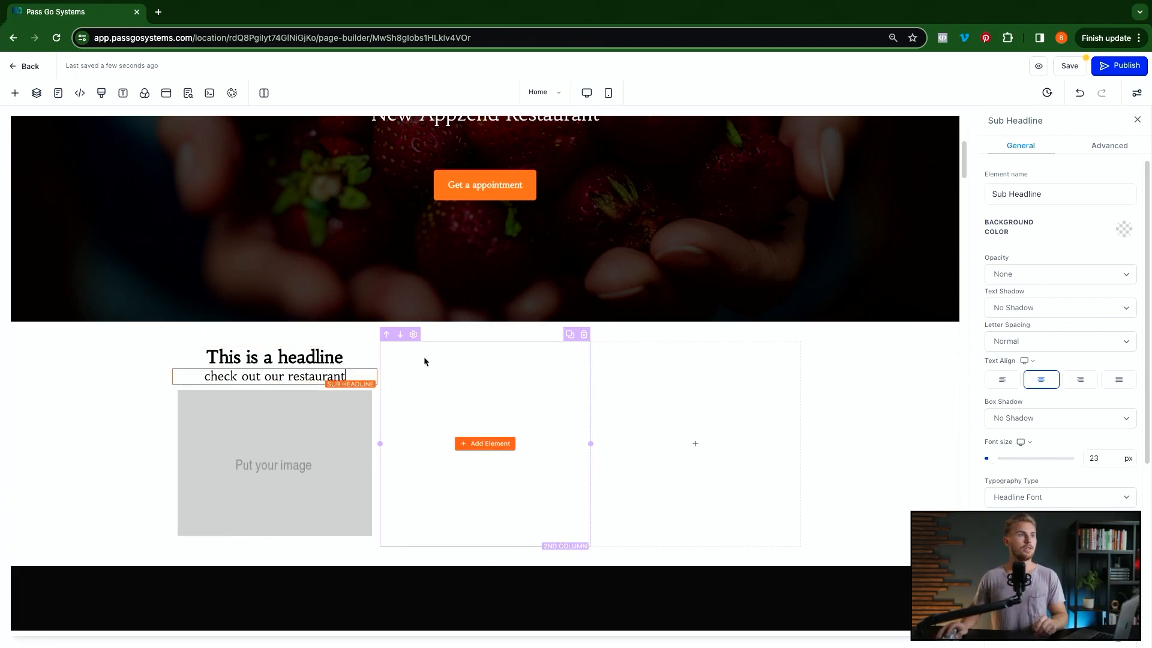
# Duplicate the first column's headline and sub-headline, and move the copies into the second column with the headline above.
pyautogui.click(358, 341)
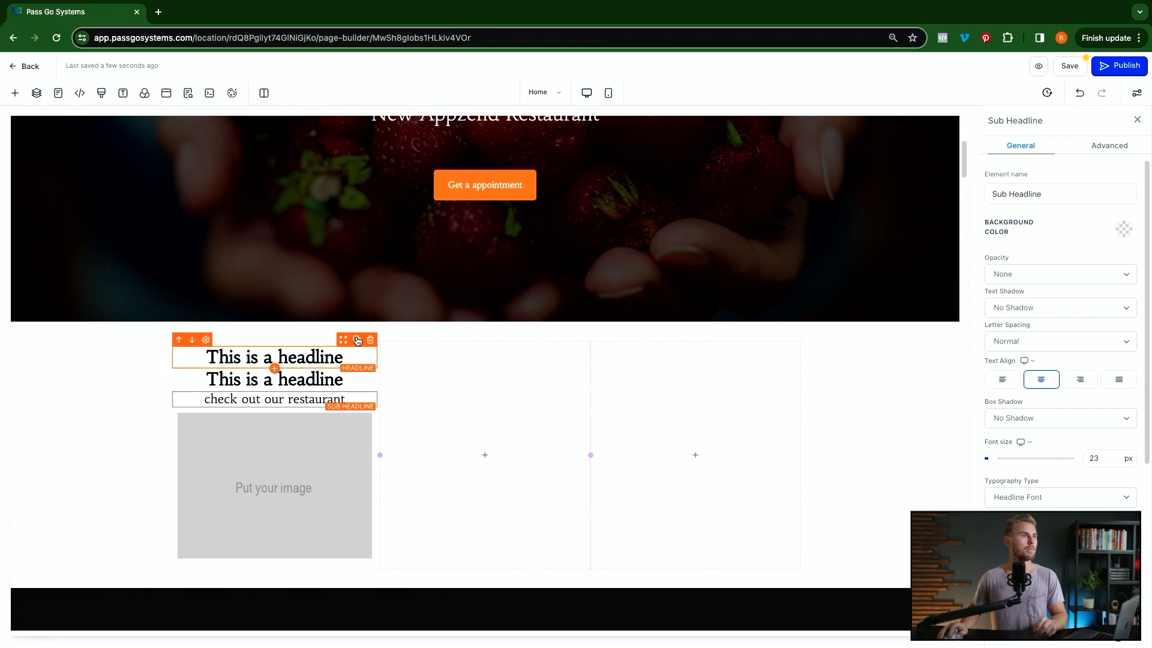
pyautogui.moveTo(343, 368); pyautogui.dragTo(485, 420)
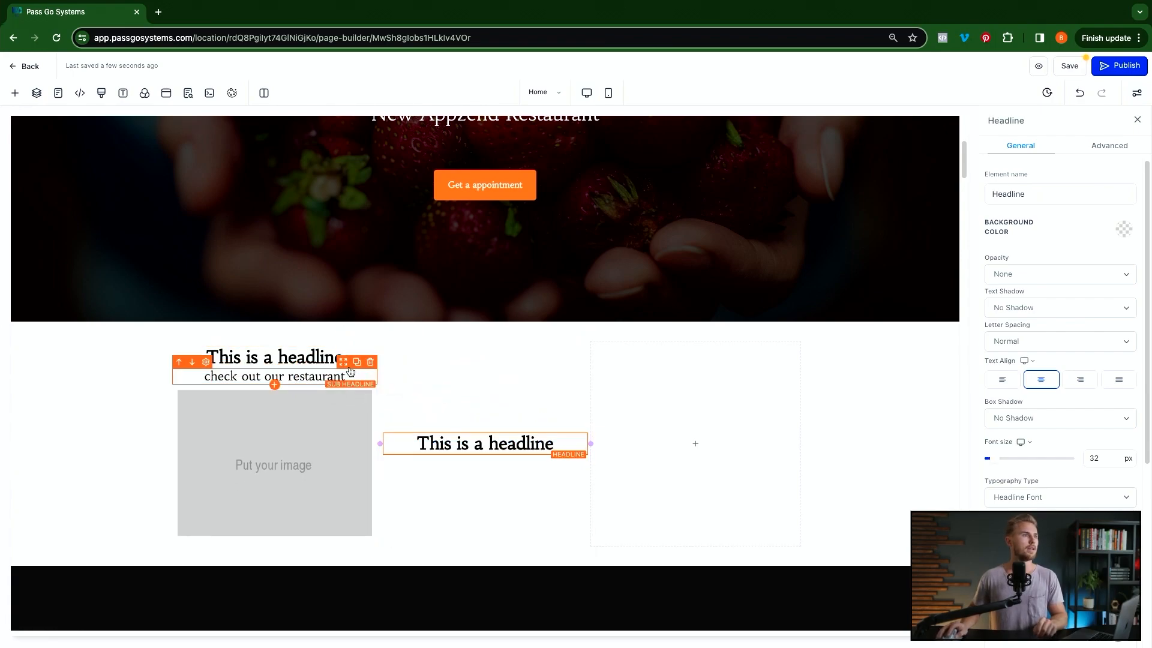
pyautogui.click(357, 363)
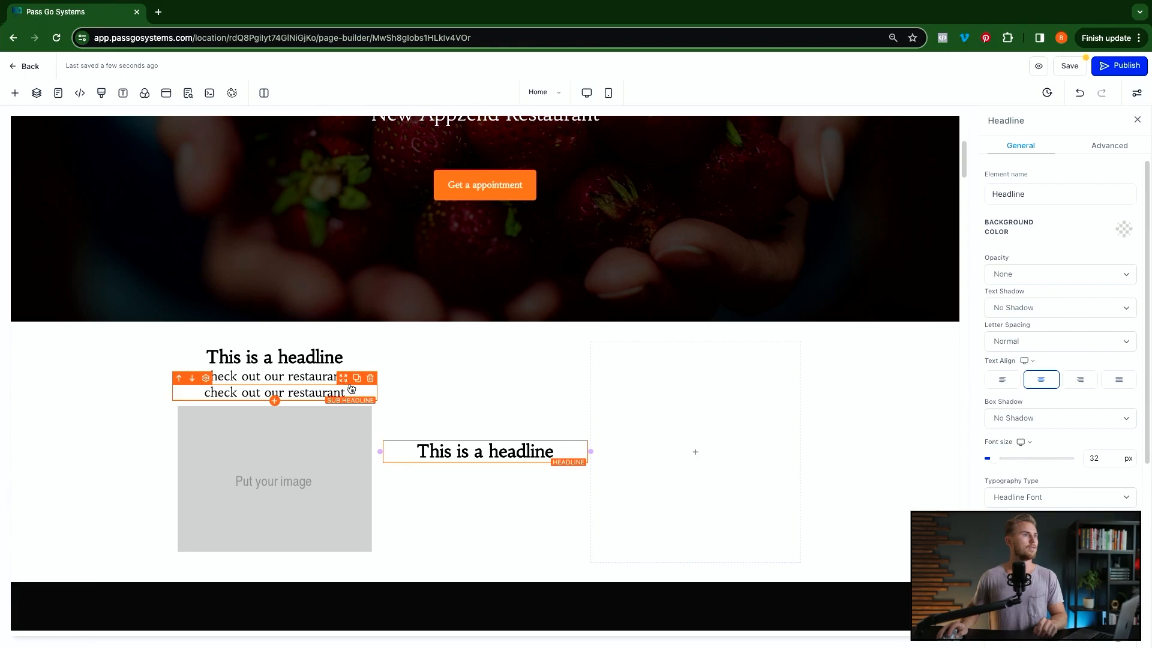
pyautogui.moveTo(351, 387); pyautogui.dragTo(477, 453)
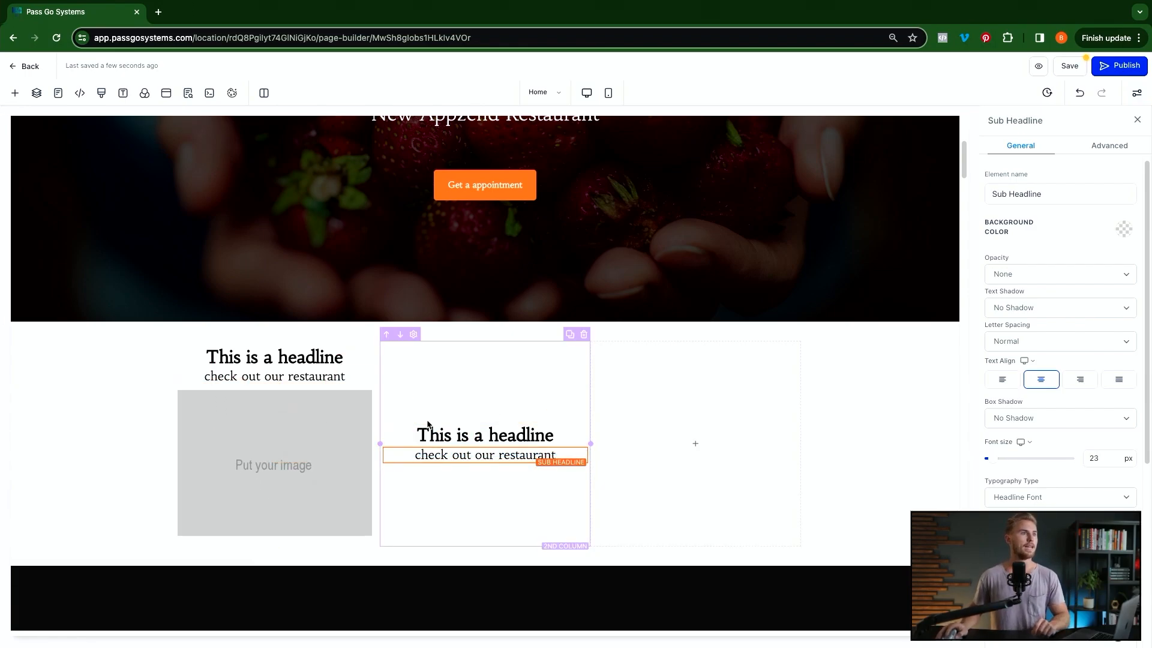
# Add a Video element beneath the sub-headline in the second column.
pyautogui.click(486, 467)
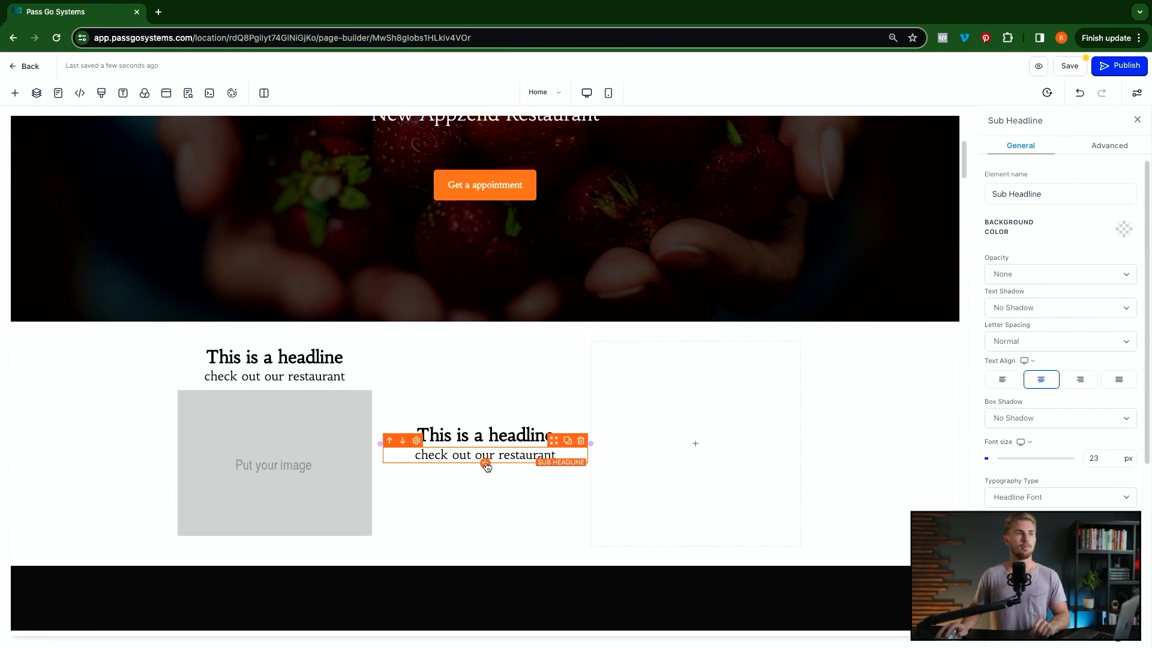
pyautogui.click(486, 463)
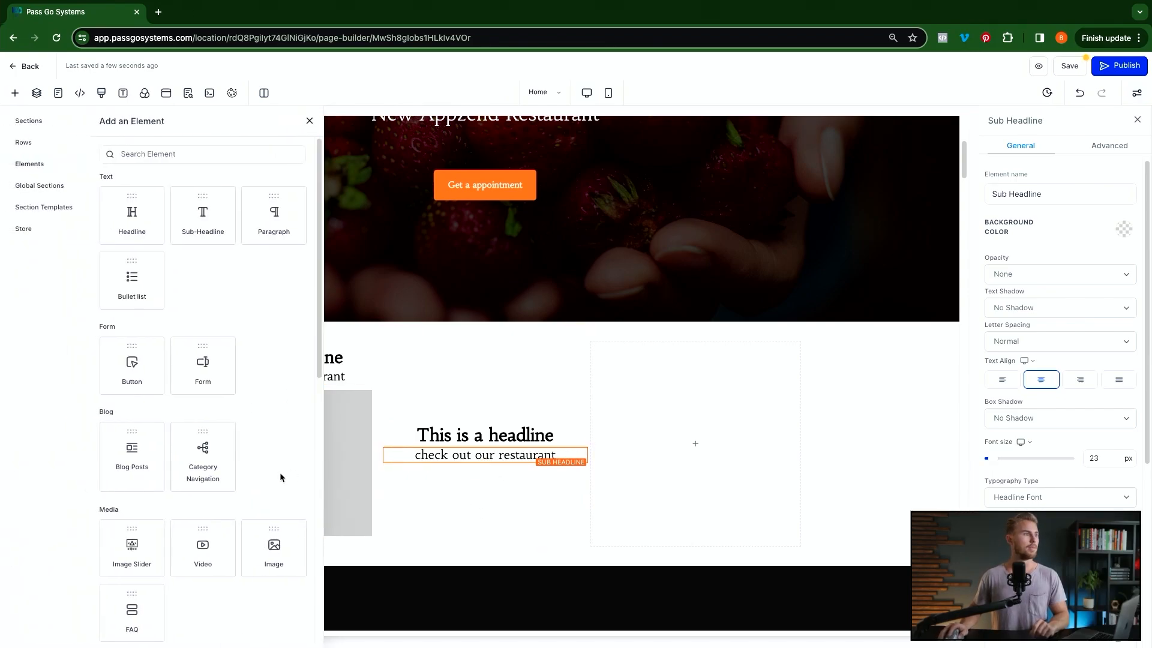
pyautogui.scroll(-1, 206, 465)
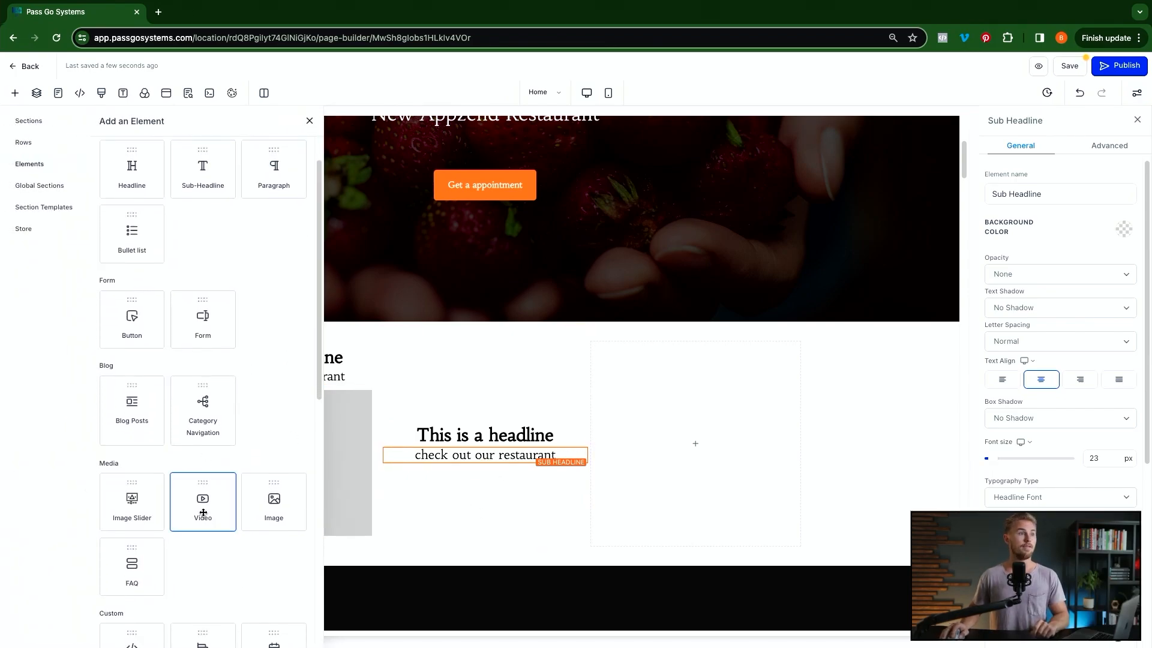
pyautogui.moveTo(203, 513); pyautogui.dragTo(465, 498)
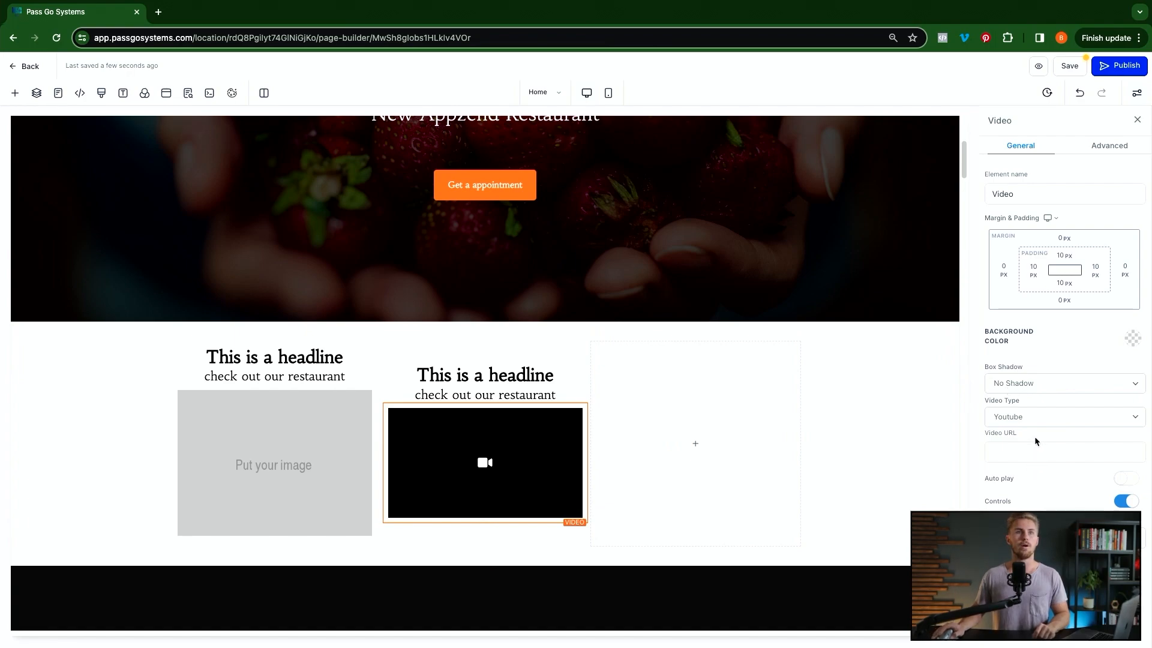
# Set the video's type to Youtube and fill its Video URL with the suggested YouTube watch link.
pyautogui.click(1025, 414)
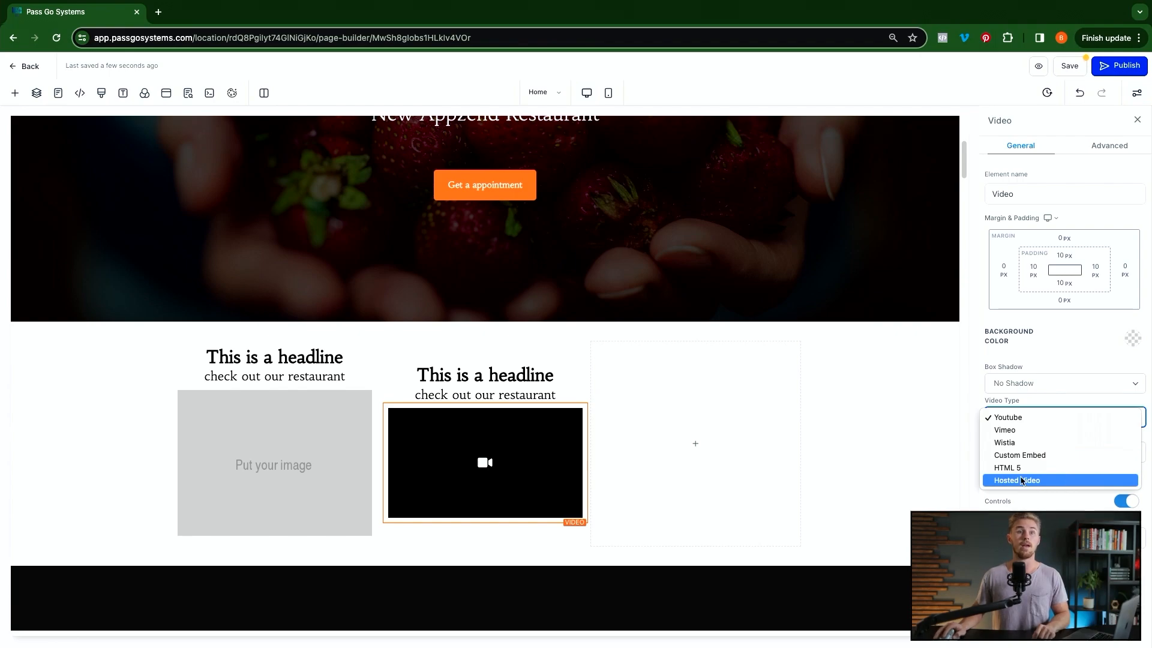
pyautogui.click(1013, 420)
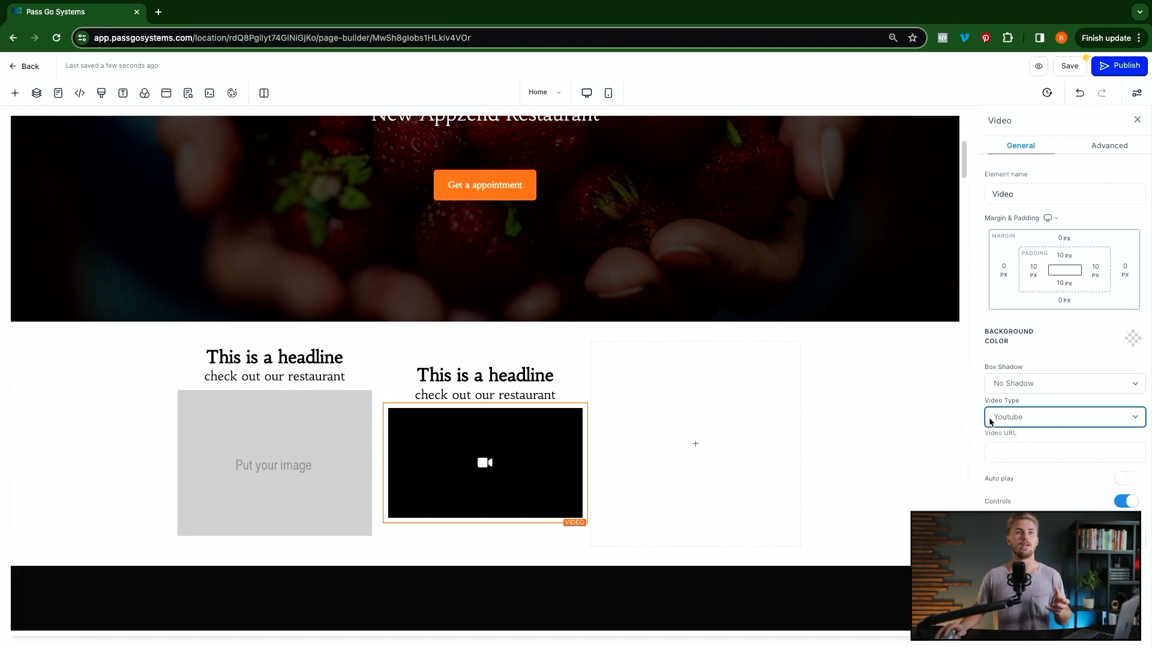
pyautogui.click(1012, 451)
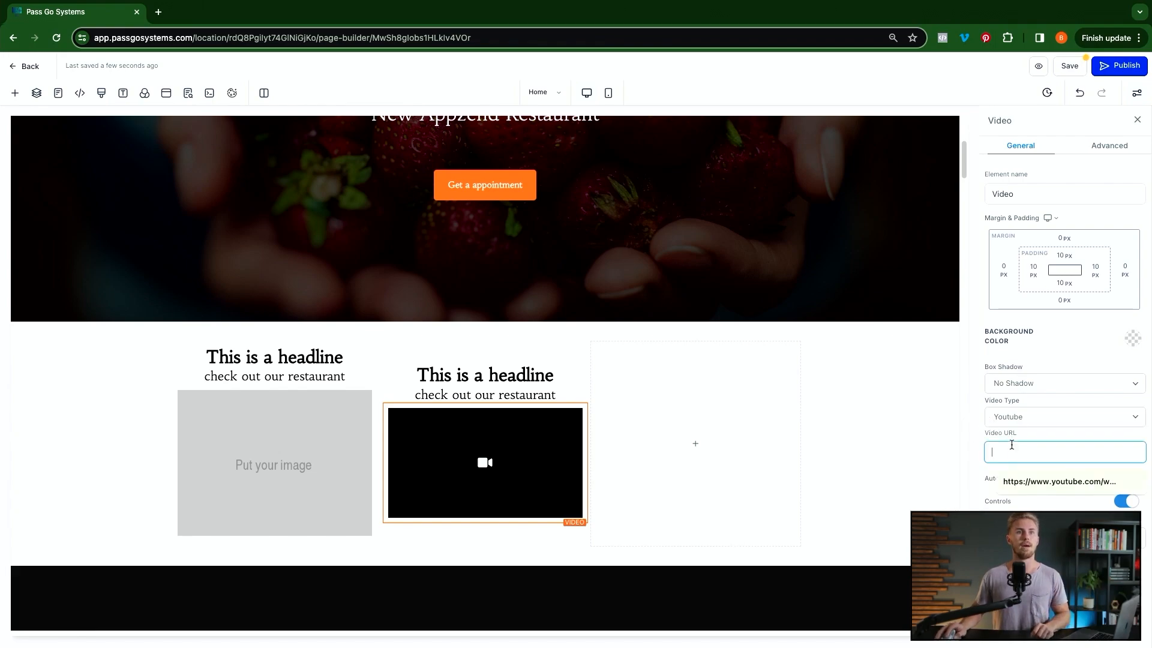
pyautogui.click(1039, 484)
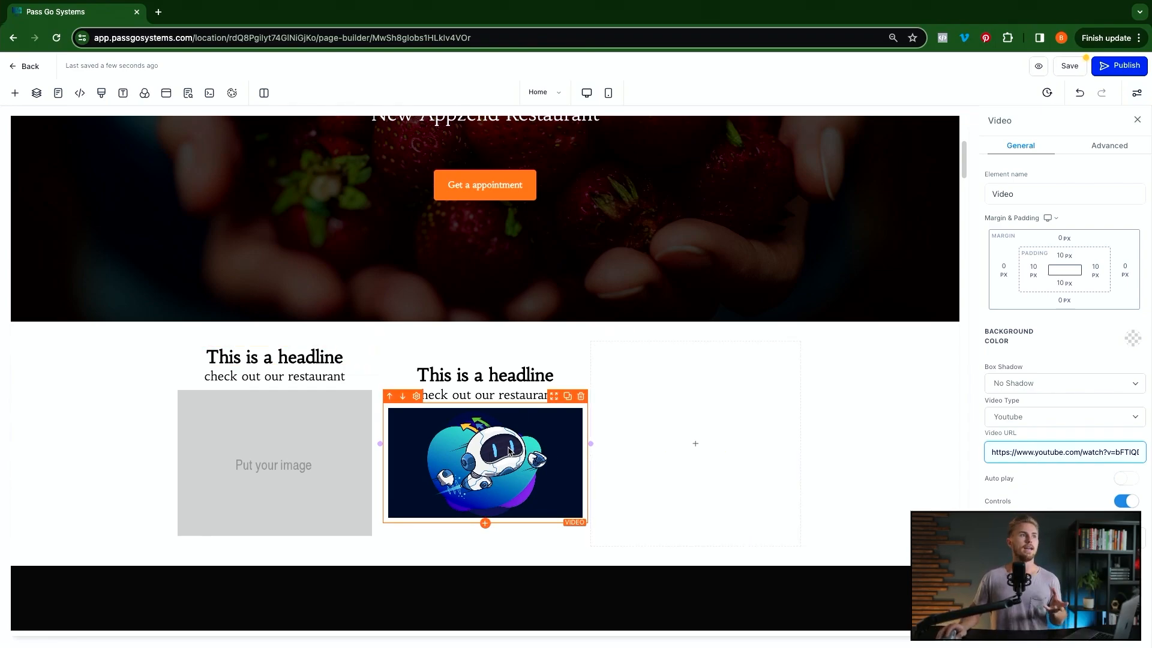
# Add a Button element beneath the video in the second column and set its link action to Open popup.
pyautogui.click(690, 444)
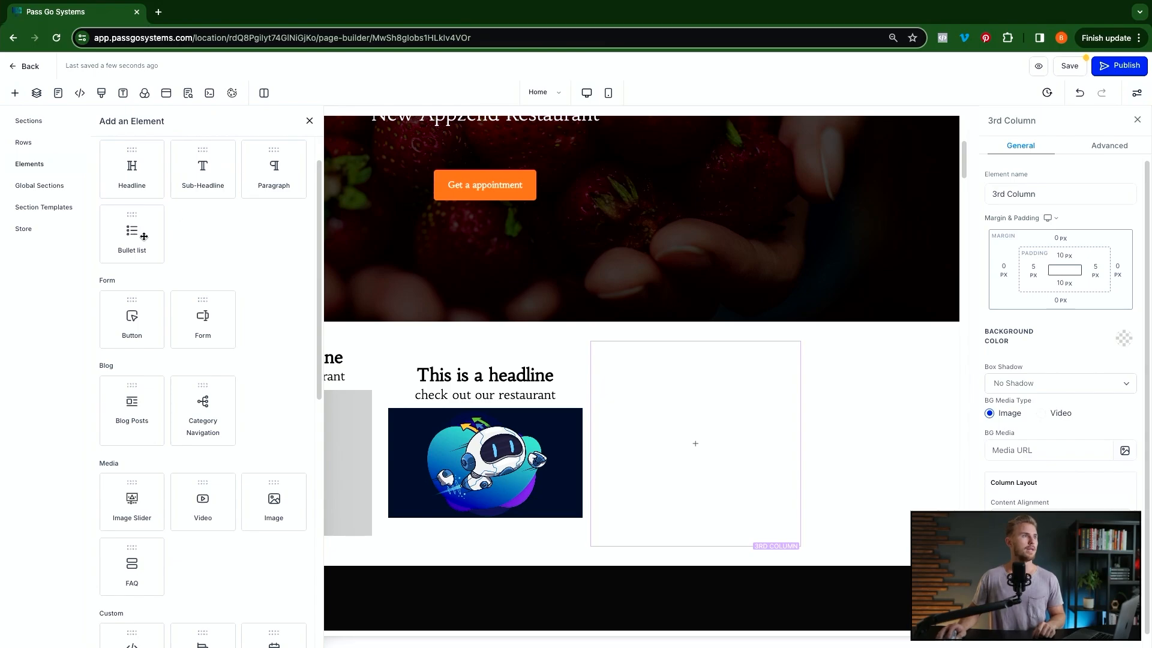
pyautogui.scroll(-1, 144, 237)
pyautogui.moveTo(135, 297); pyautogui.dragTo(523, 525)
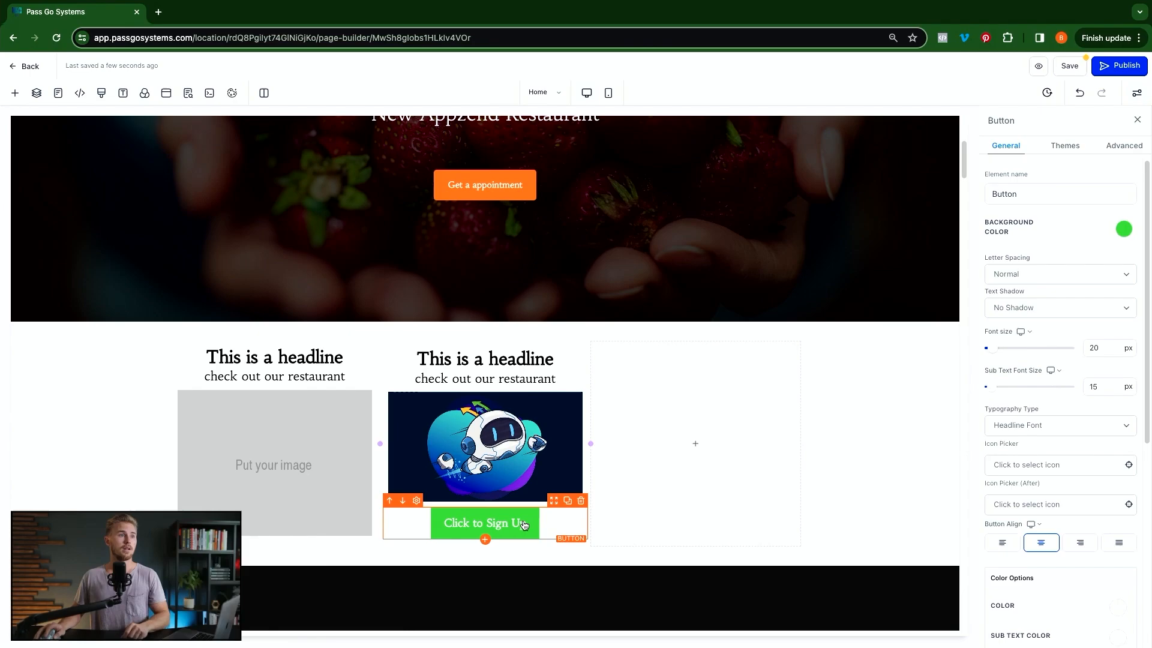
pyautogui.scroll(-1, 1028, 483)
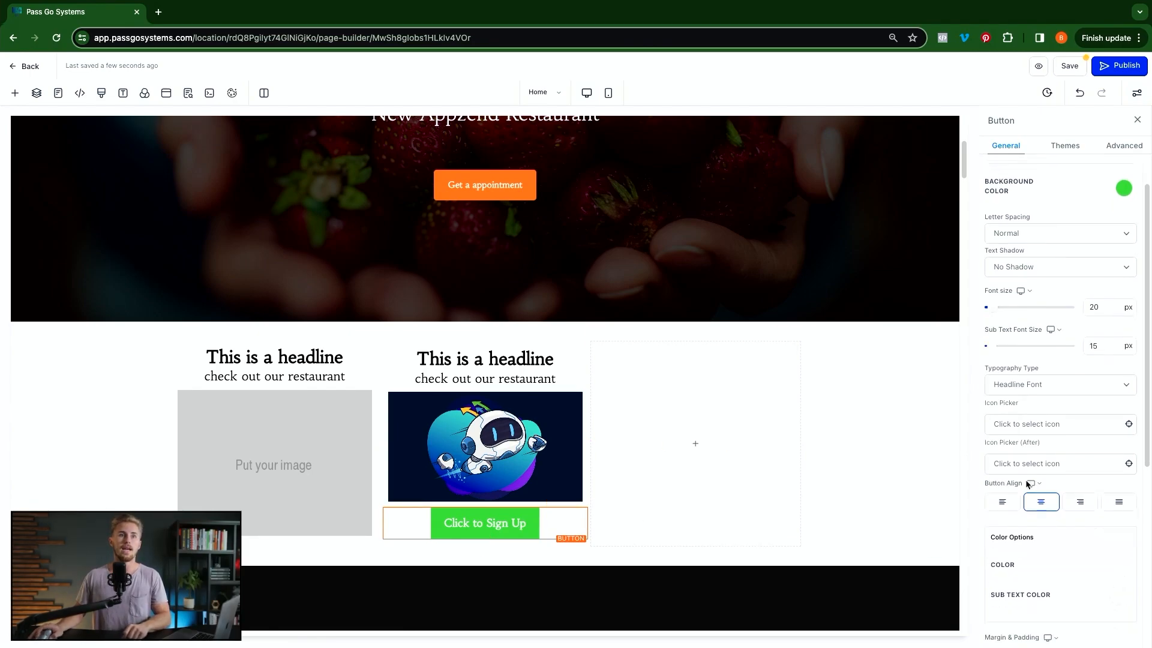
pyautogui.scroll(-5, 1028, 484)
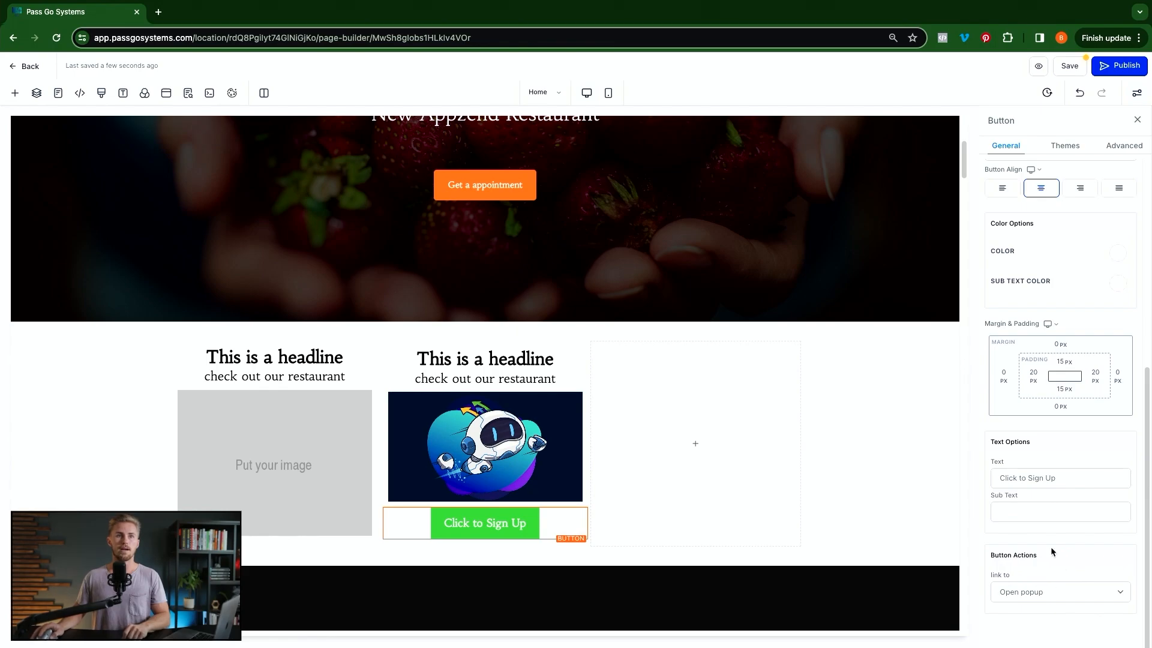
pyautogui.click(1032, 597)
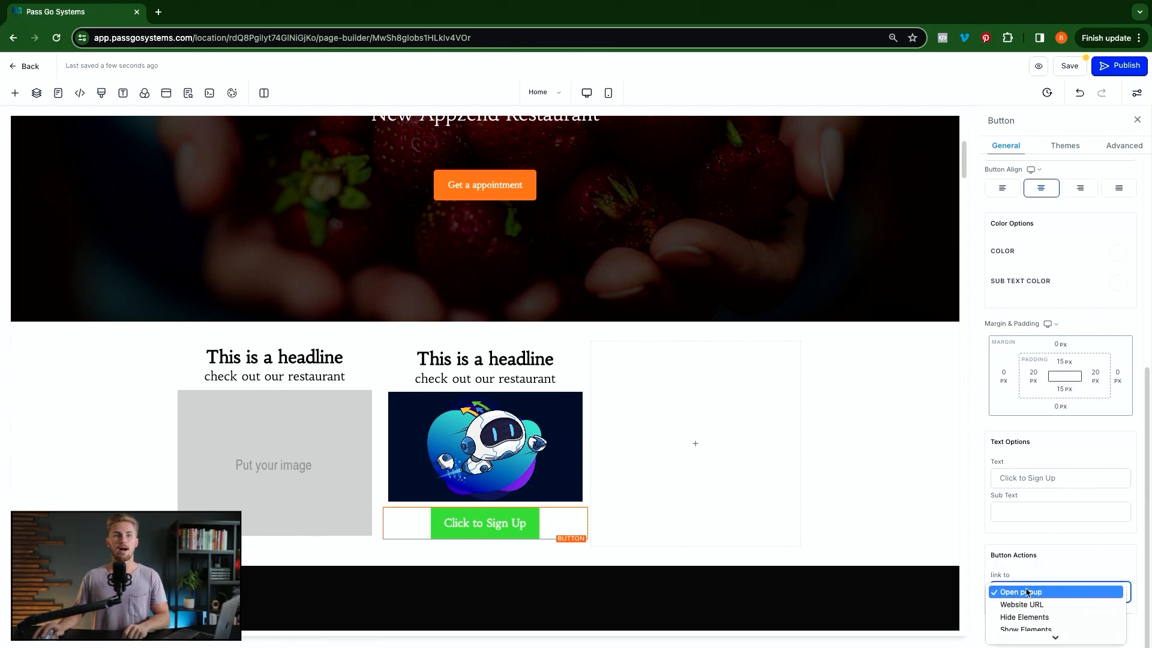
pyautogui.click(1027, 592)
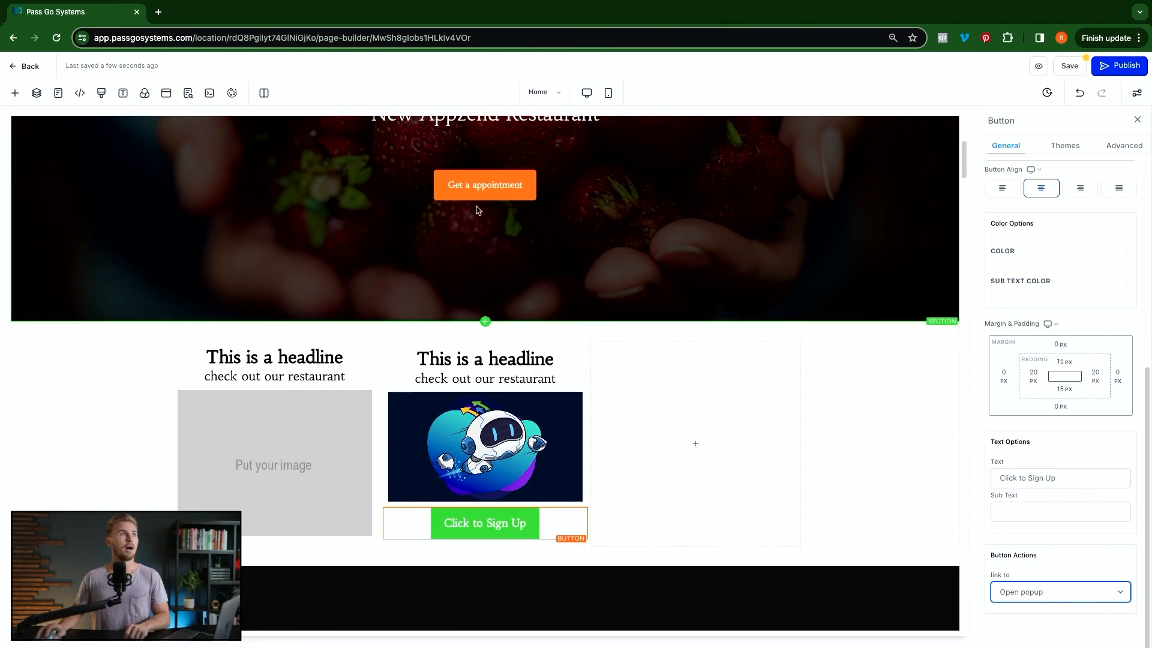
# Build the page popup from a 1 Column row containing a Form element that uses the Contact Us form, and close the popup.
pyautogui.click(167, 96)
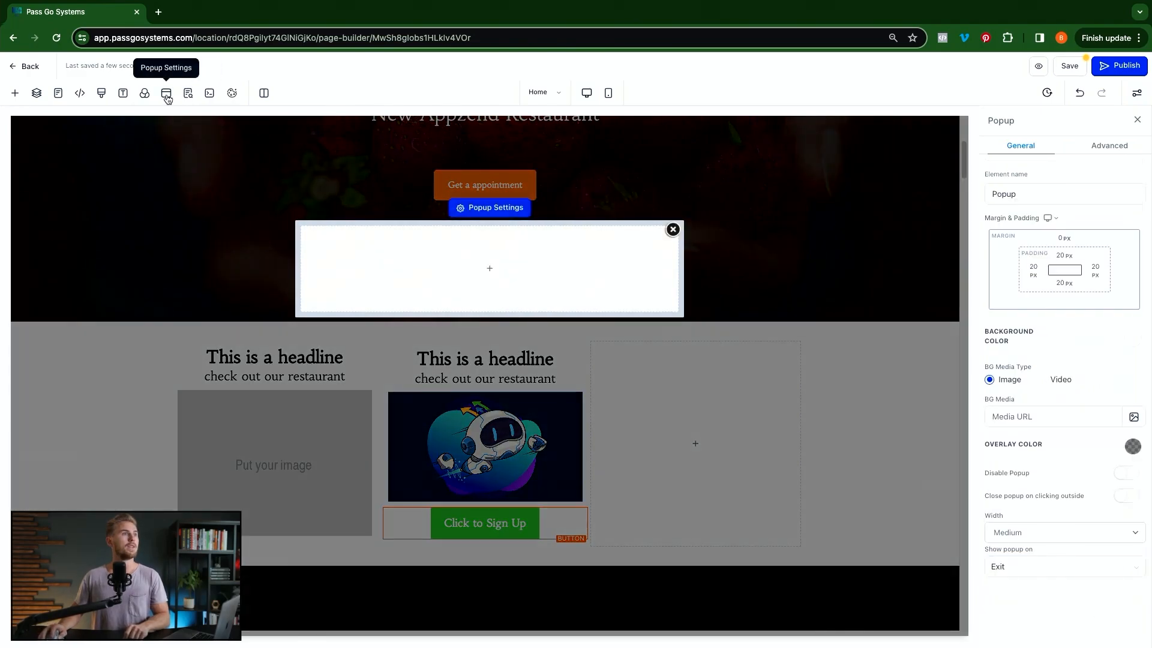
pyautogui.click(488, 270)
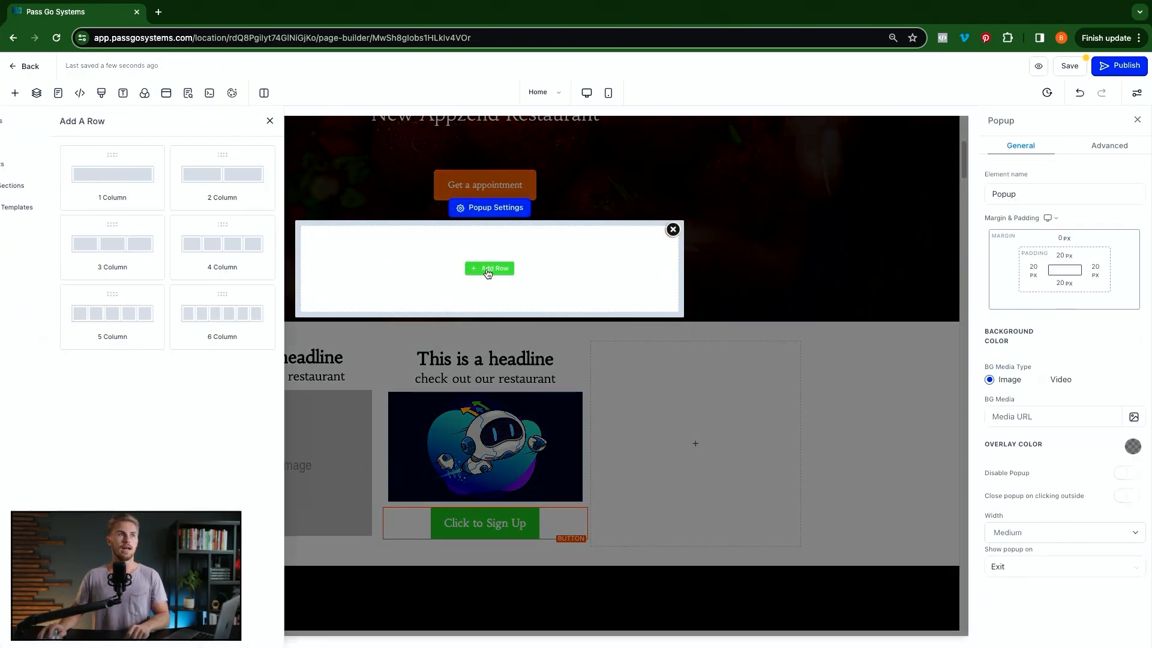
pyautogui.click(158, 183)
pyautogui.click(492, 282)
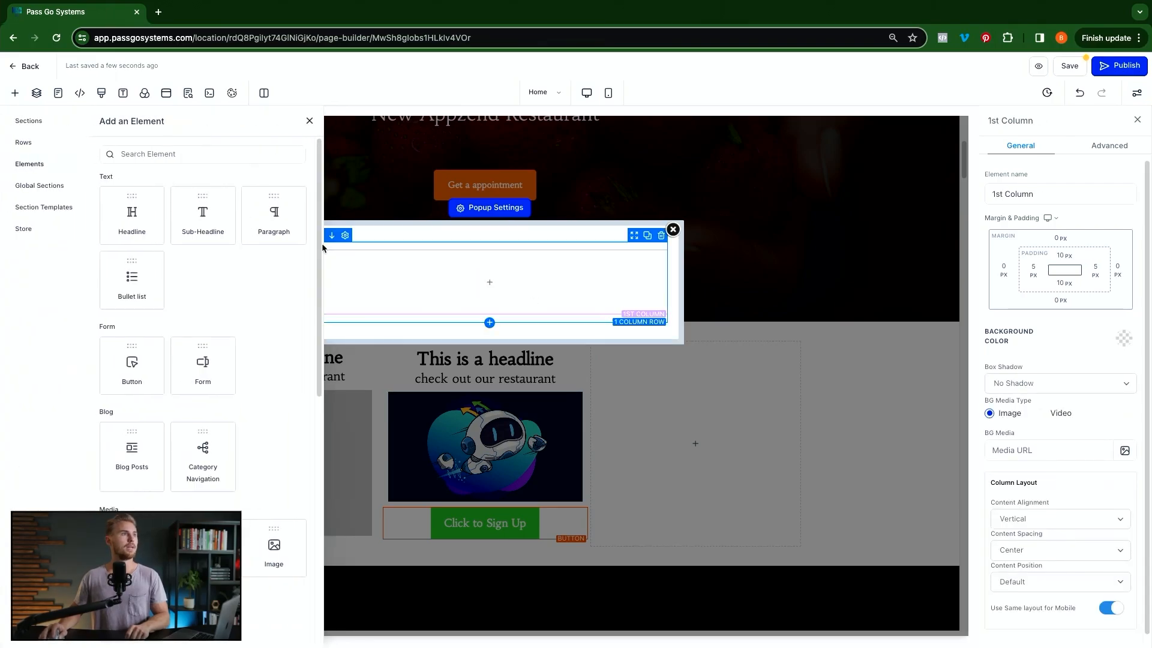
pyautogui.moveTo(194, 349); pyautogui.dragTo(480, 267)
pyautogui.click(527, 304)
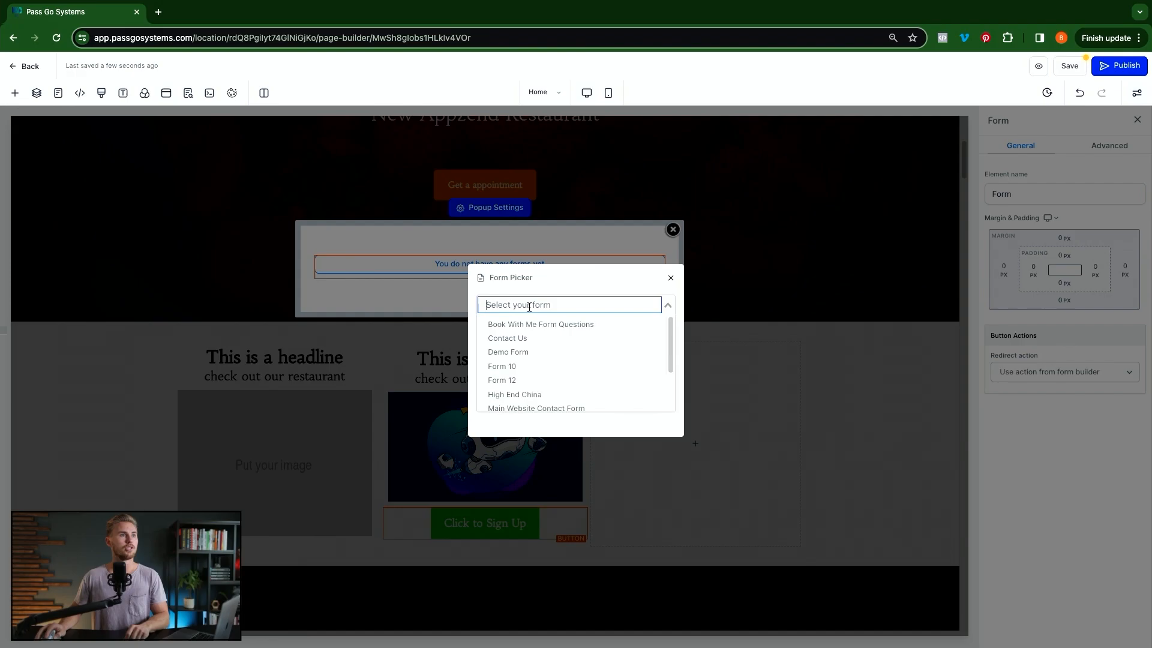
pyautogui.click(543, 337)
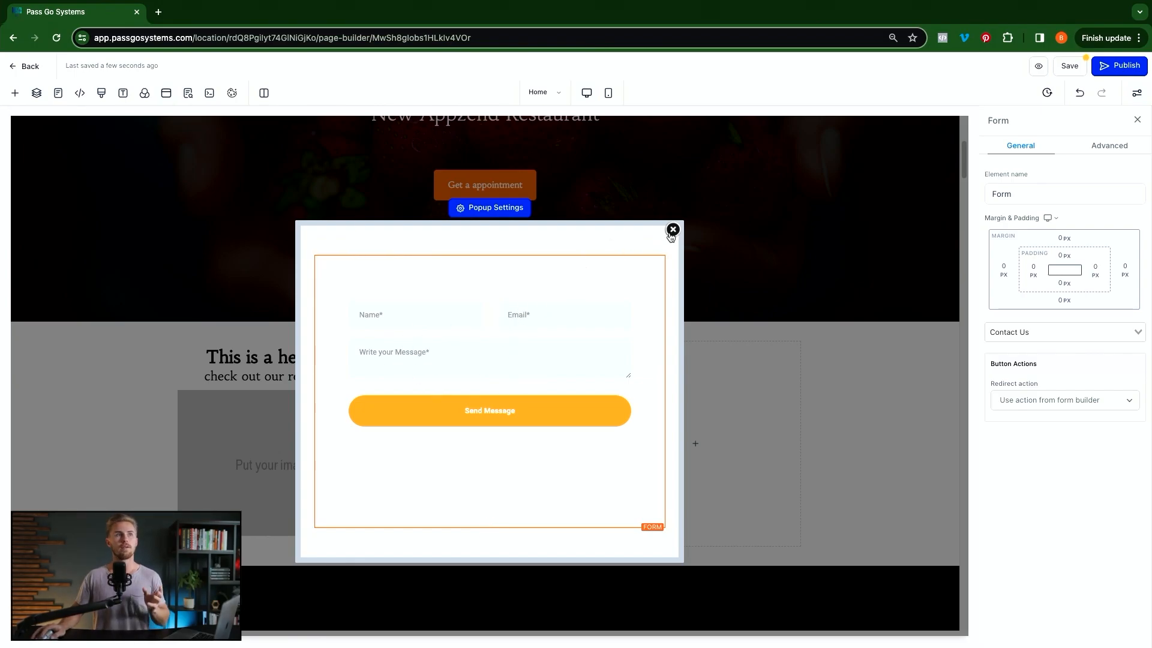
pyautogui.click(672, 231)
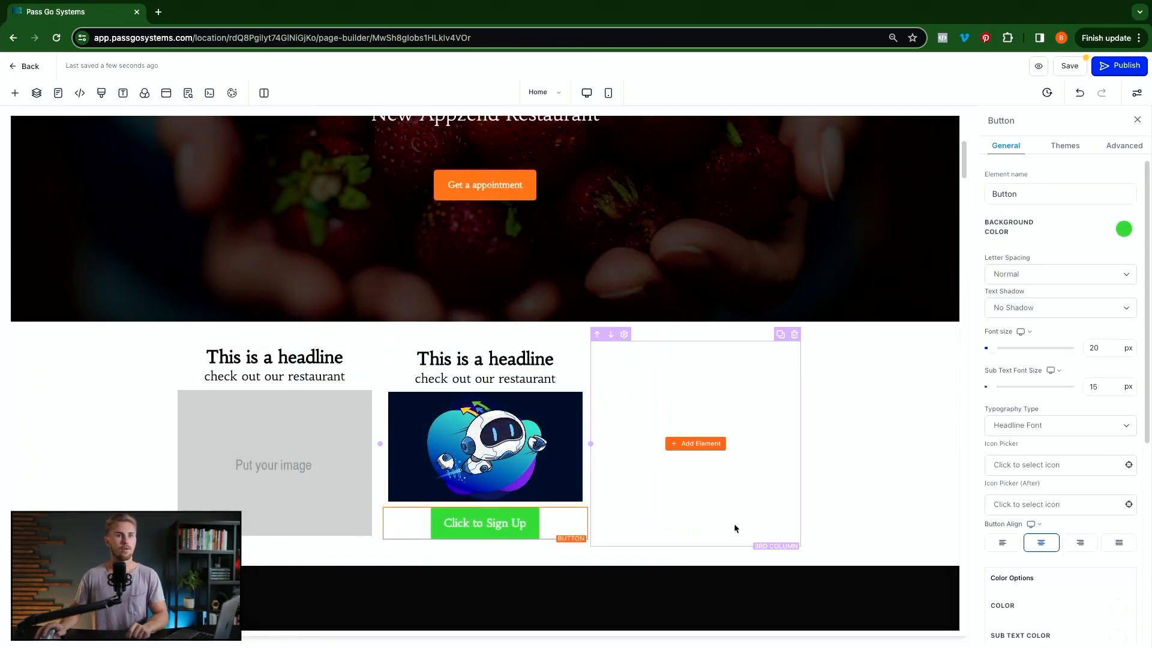
# Examine the link actions available for the Click to Sign Up button.
pyautogui.scroll(-6, 1062, 504)
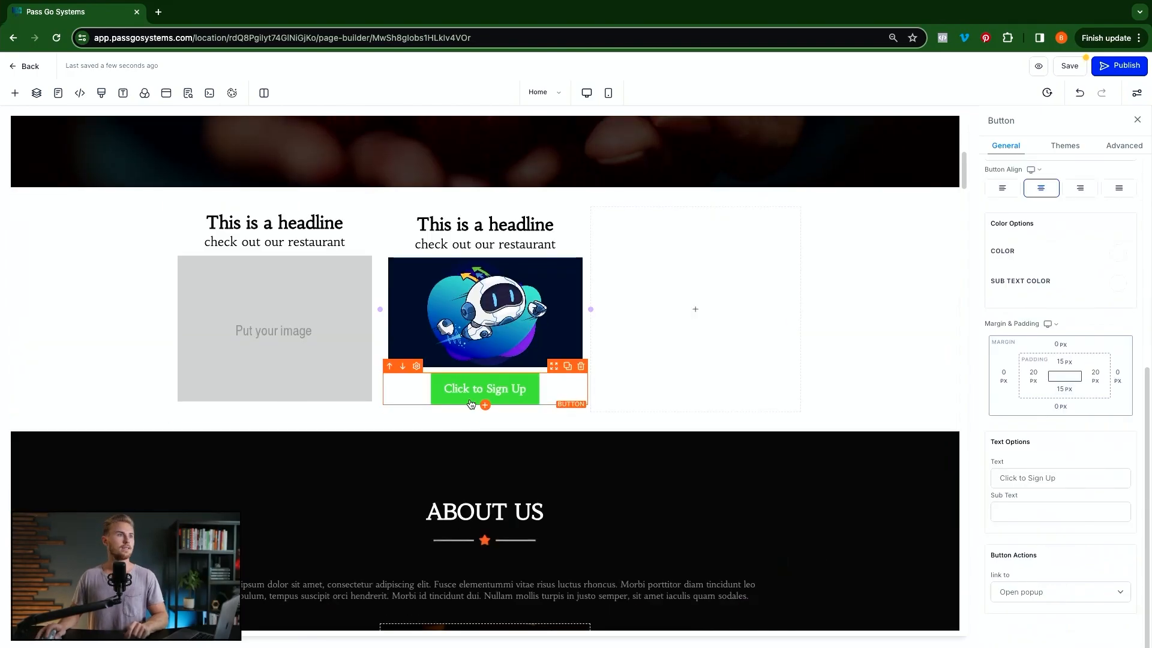
pyautogui.click(1059, 590)
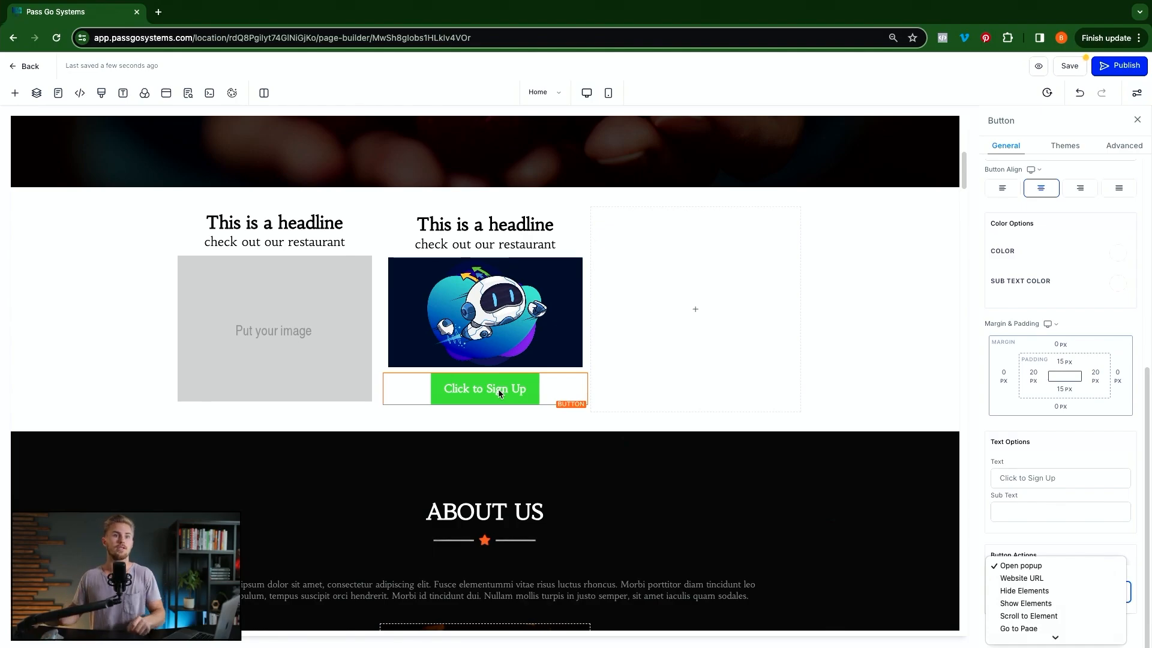
pyautogui.moveTo(1061, 638)
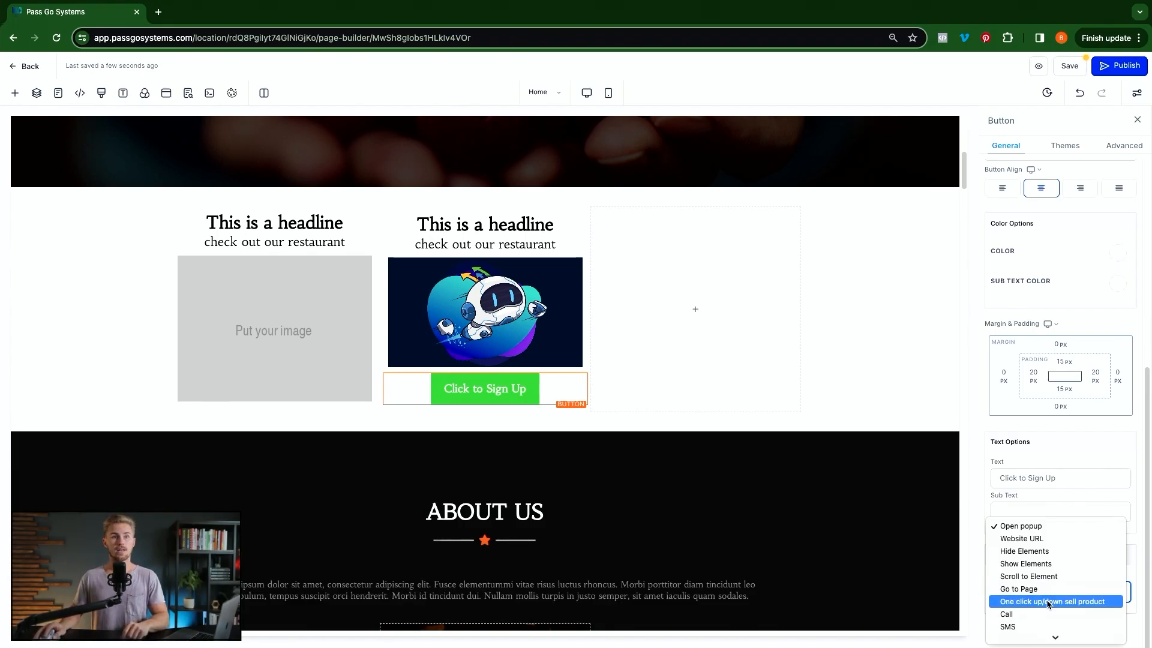
pyautogui.scroll(-1, 1070, 612)
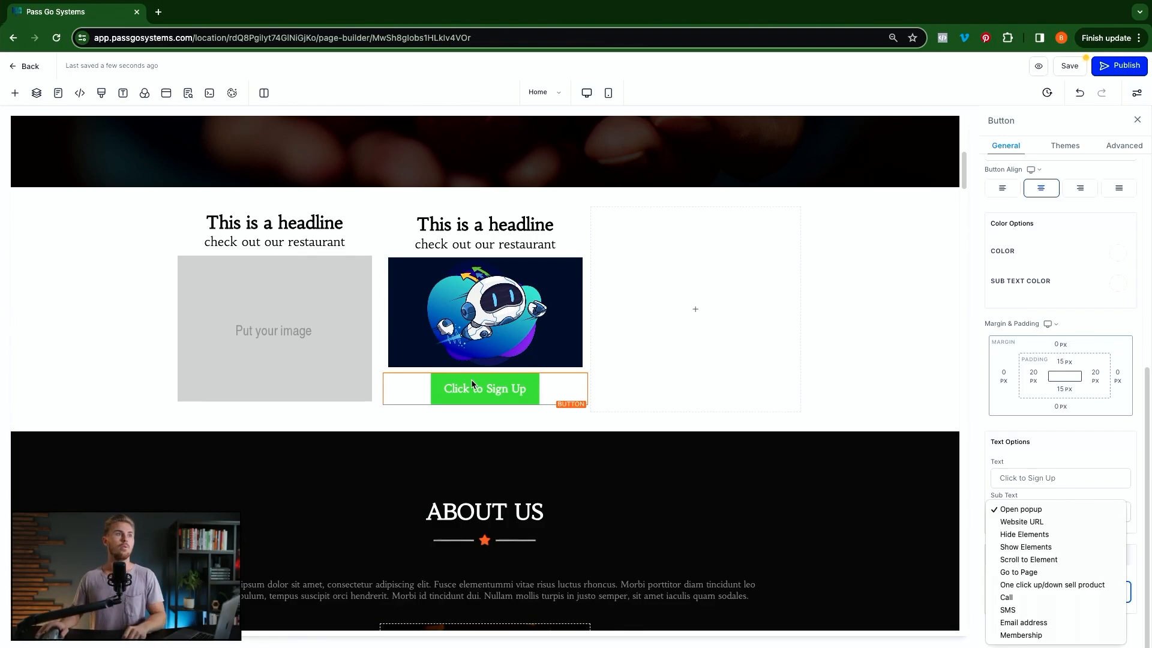
pyautogui.click(740, 316)
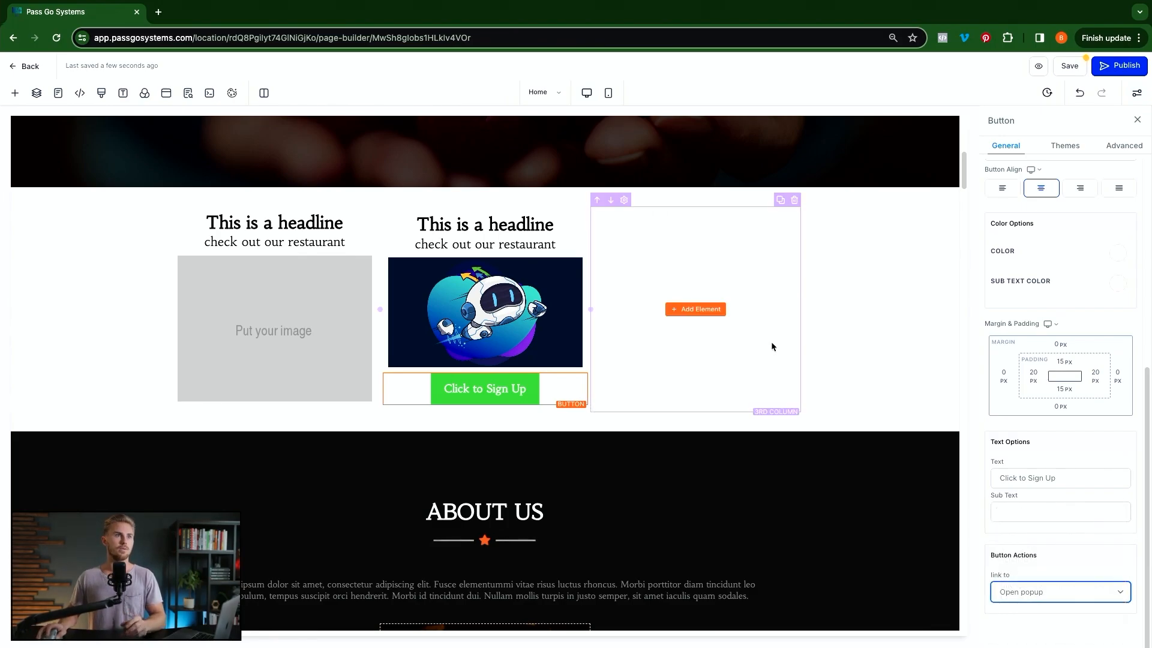
# Add a Category Navigation element to the empty third column.
pyautogui.click(696, 309)
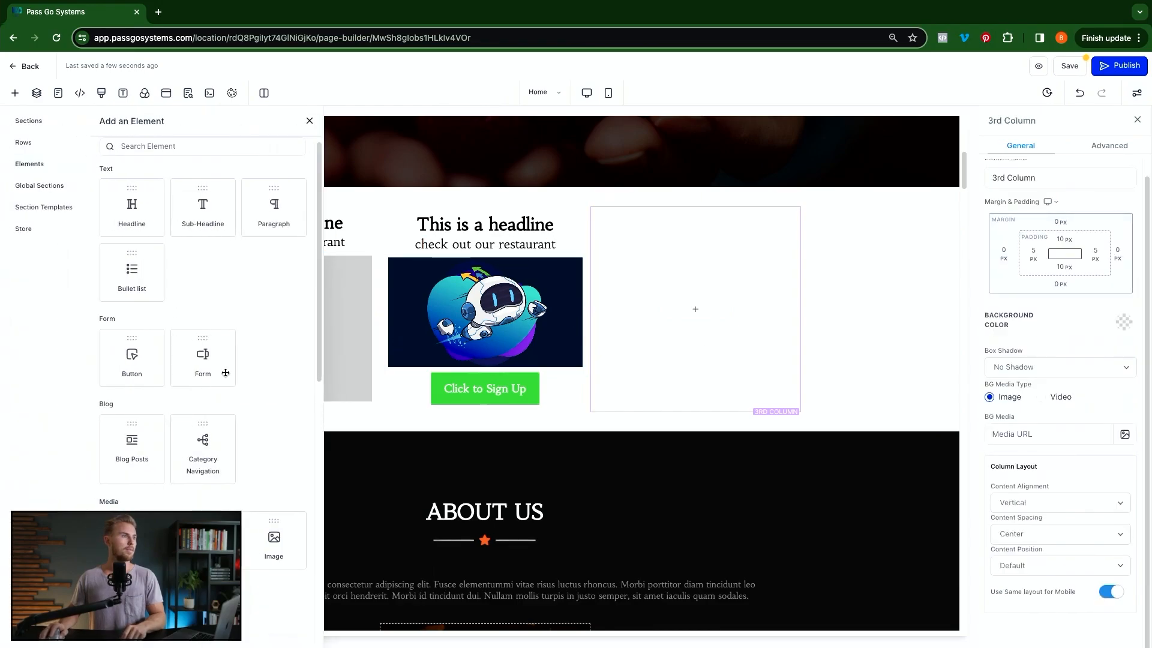
pyautogui.scroll(-3, 225, 372)
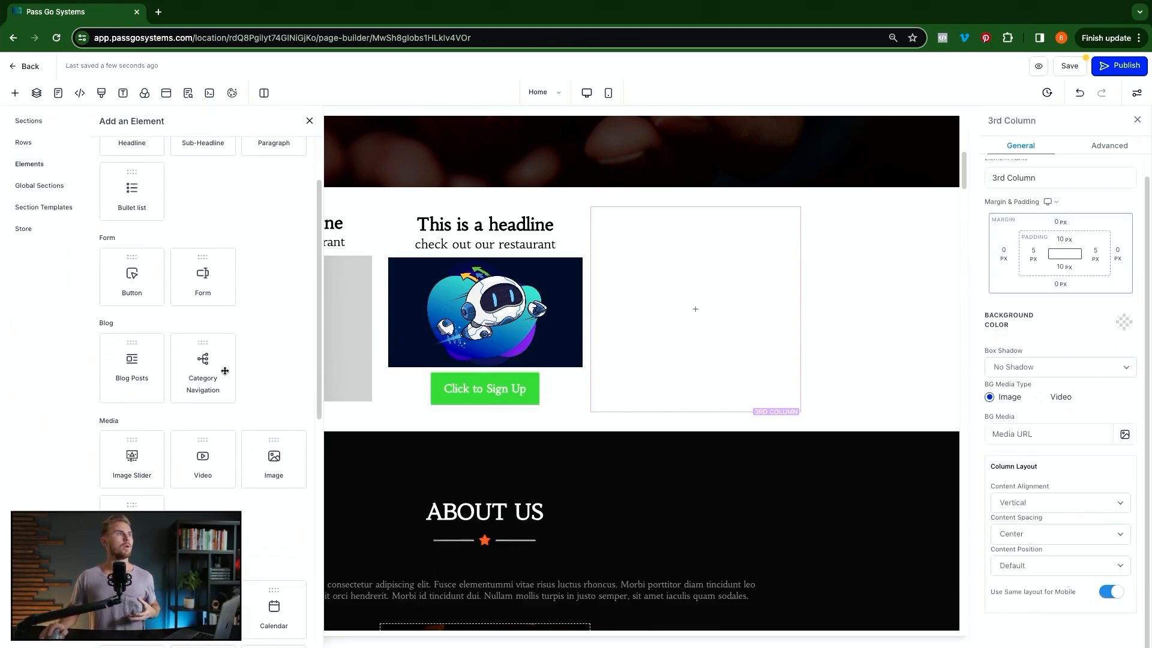
pyautogui.scroll(-2, 225, 370)
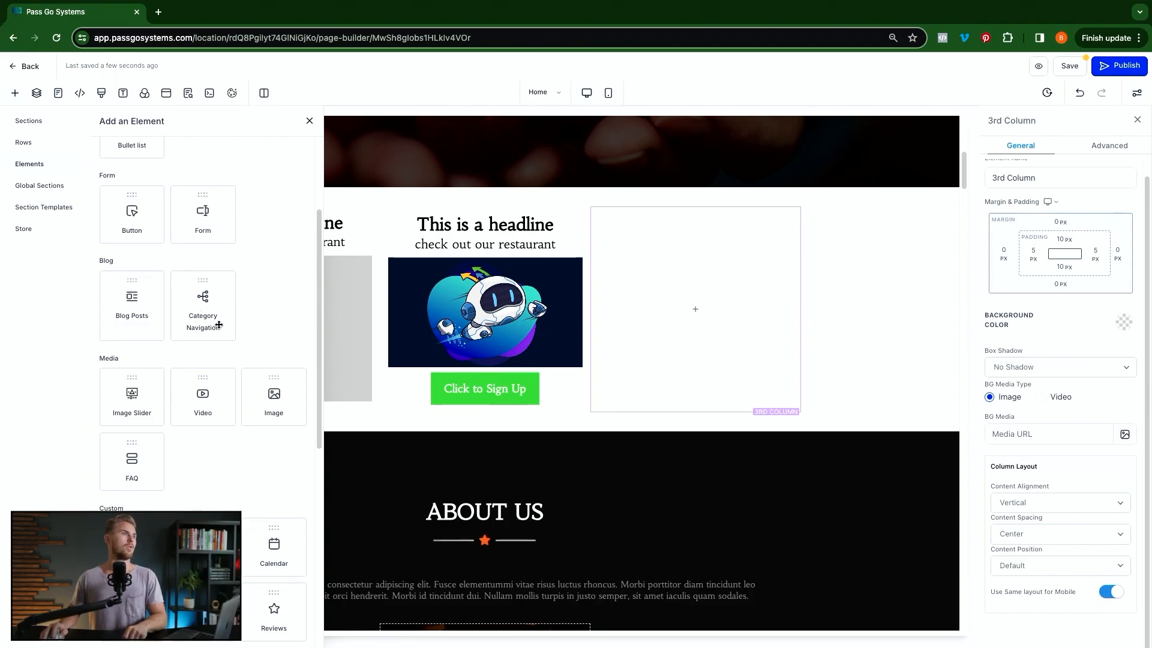
pyautogui.moveTo(204, 306); pyautogui.dragTo(686, 318)
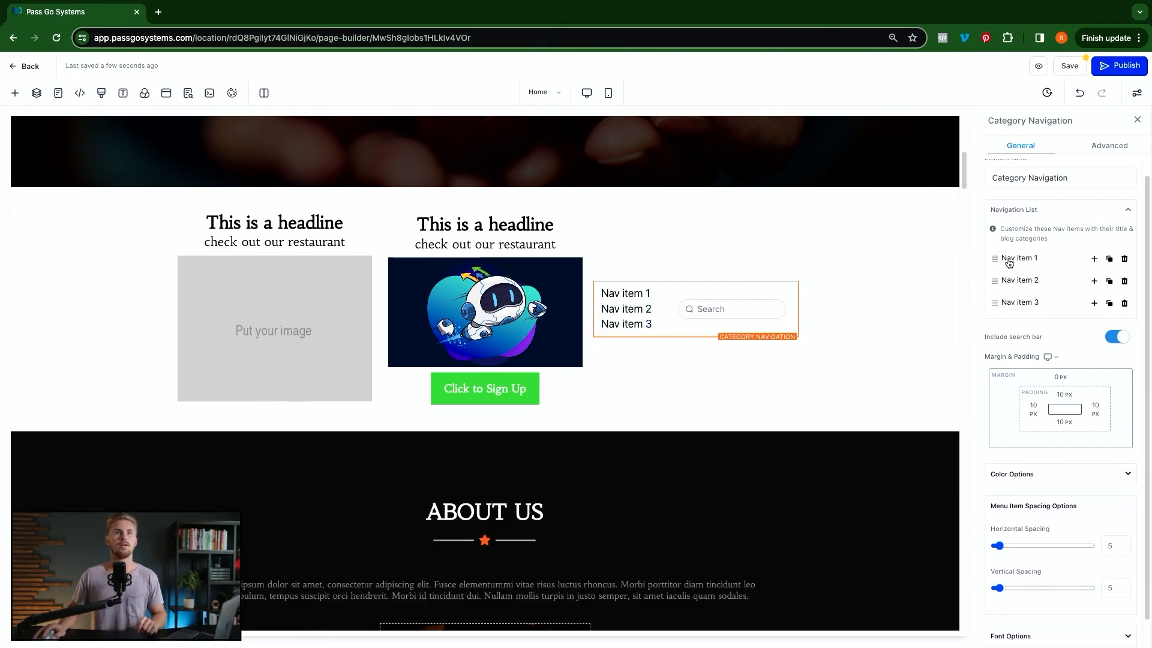
pyautogui.click(1027, 258)
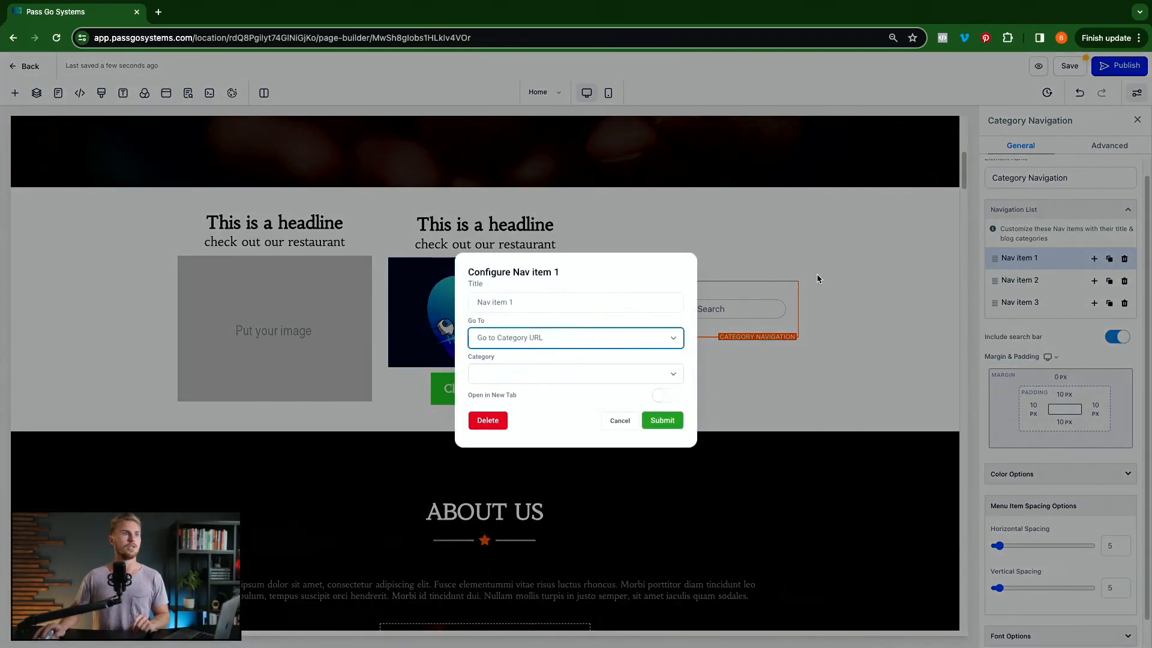
pyautogui.tripleClick(559, 300)
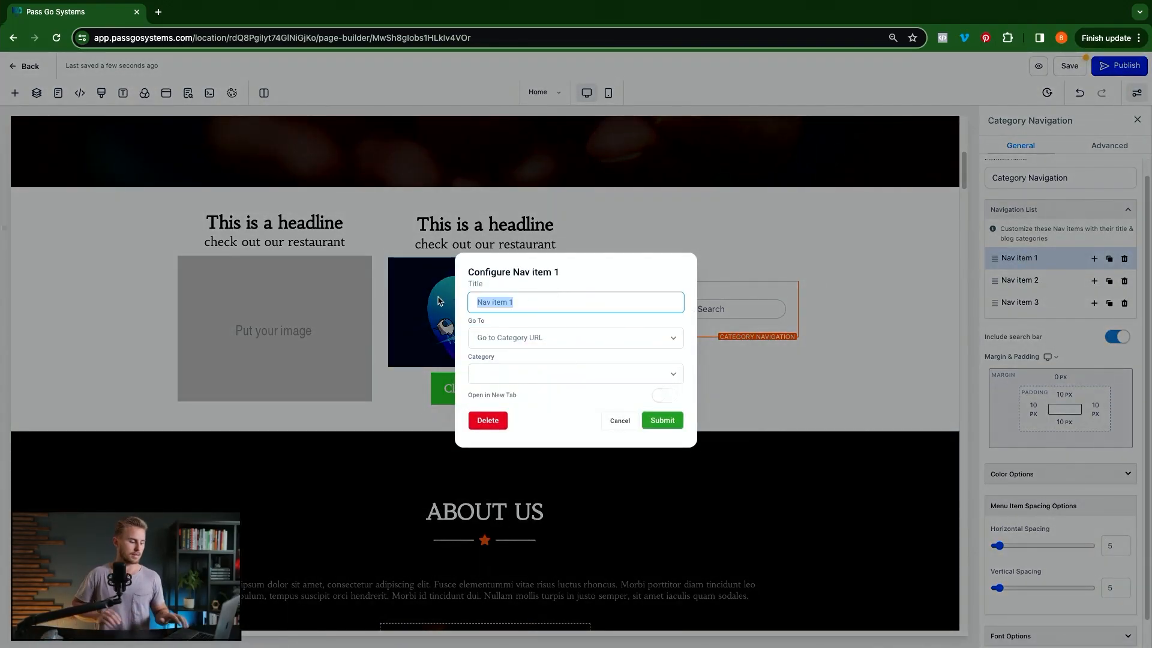
pyautogui.write('Category 2')
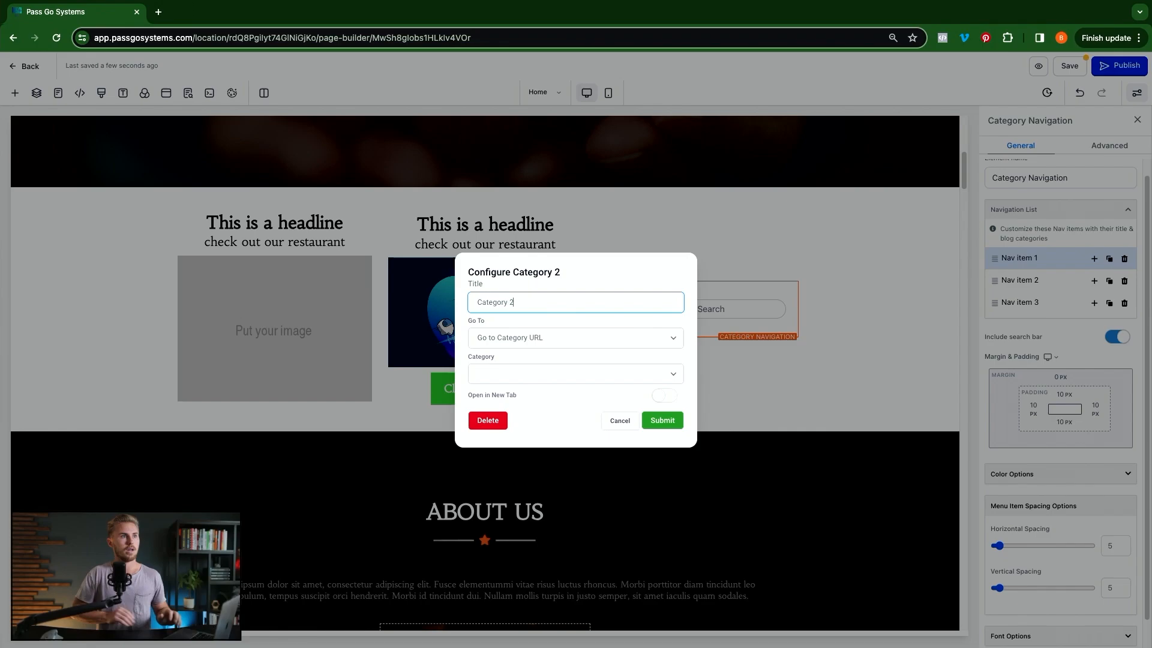
pyautogui.click(562, 369)
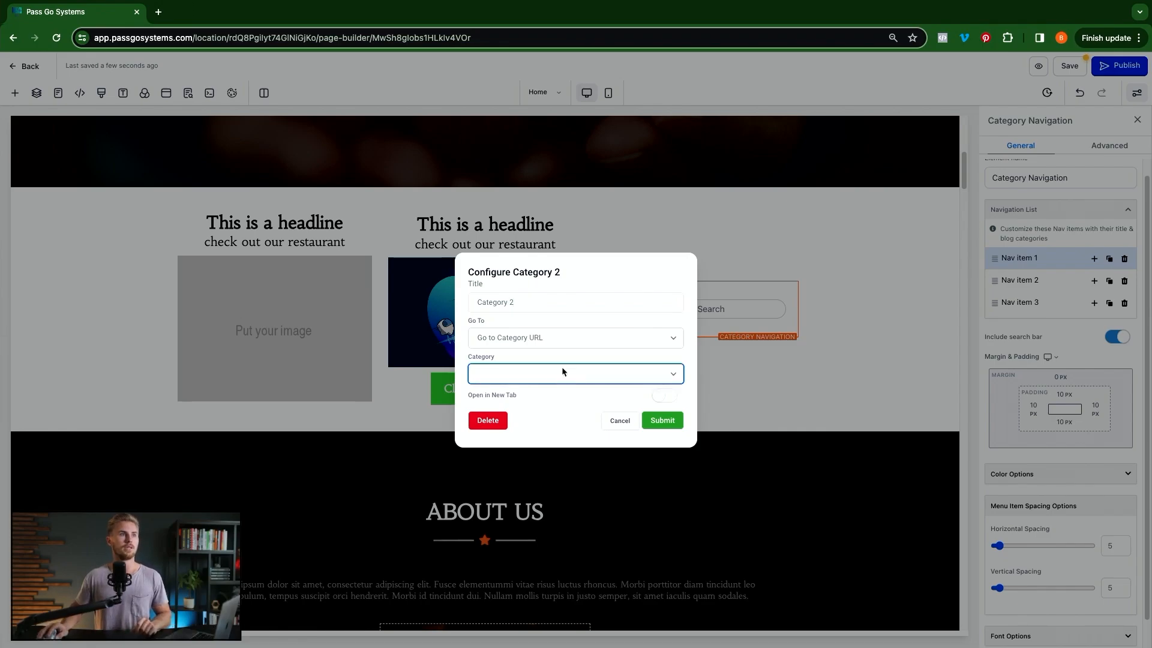
pyautogui.click(575, 337)
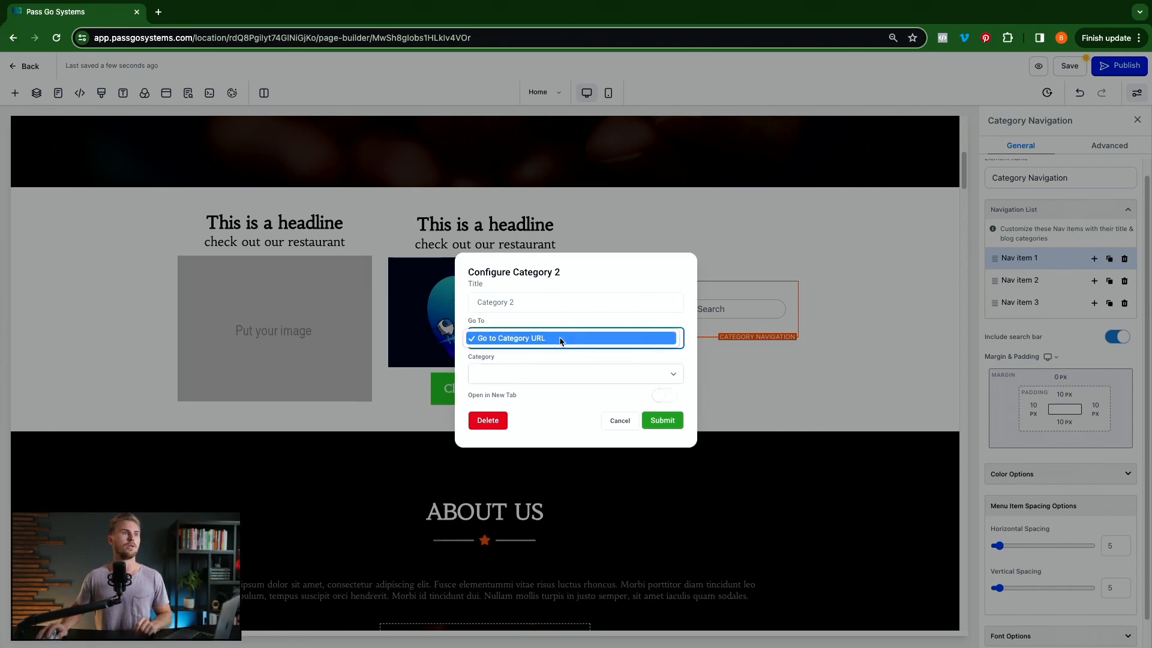
pyautogui.click(564, 339)
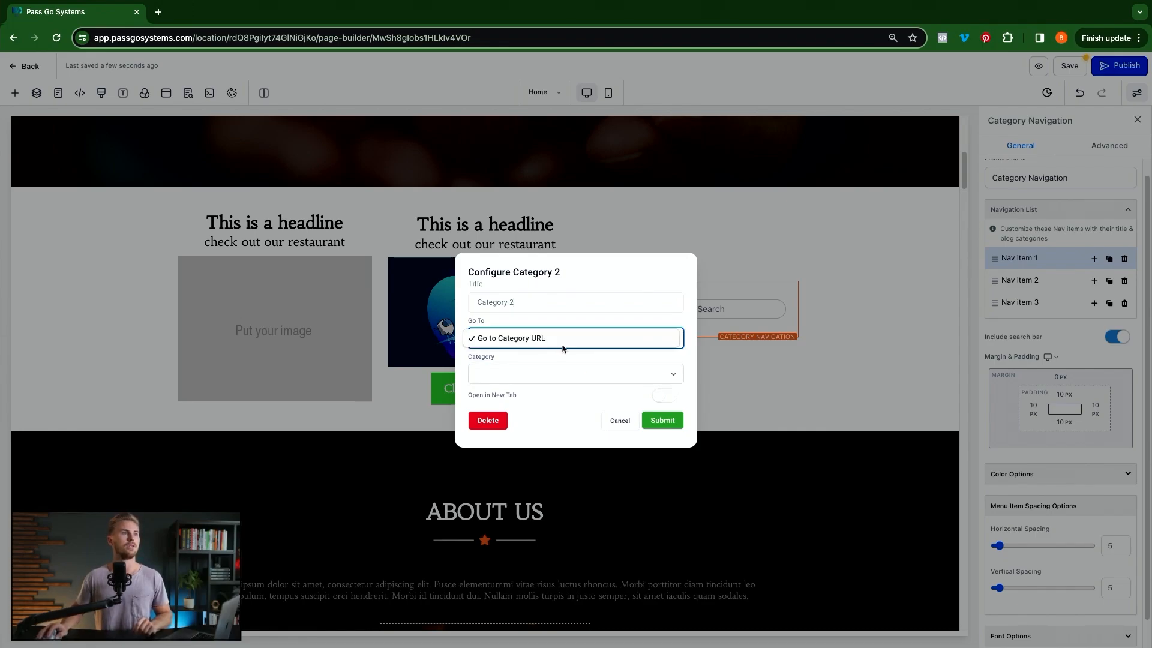
pyautogui.click(675, 423)
pyautogui.click(619, 417)
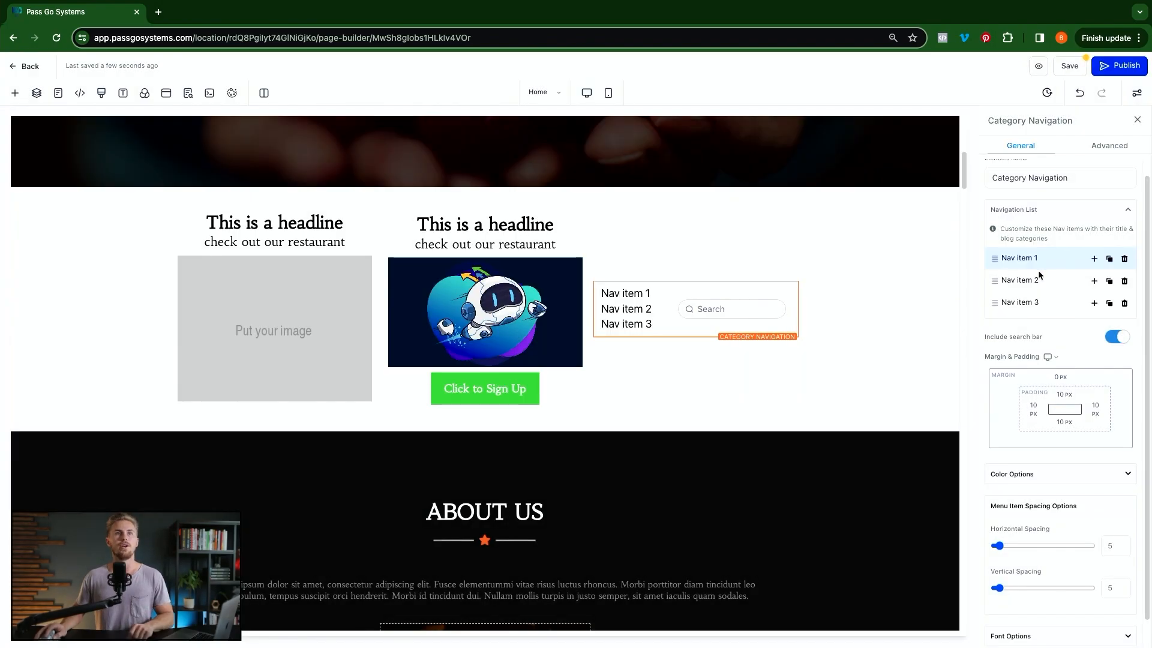
# Add a navigation item directly below Nav item 1 in the Category Navigation list and delete it again.
pyautogui.click(1094, 259)
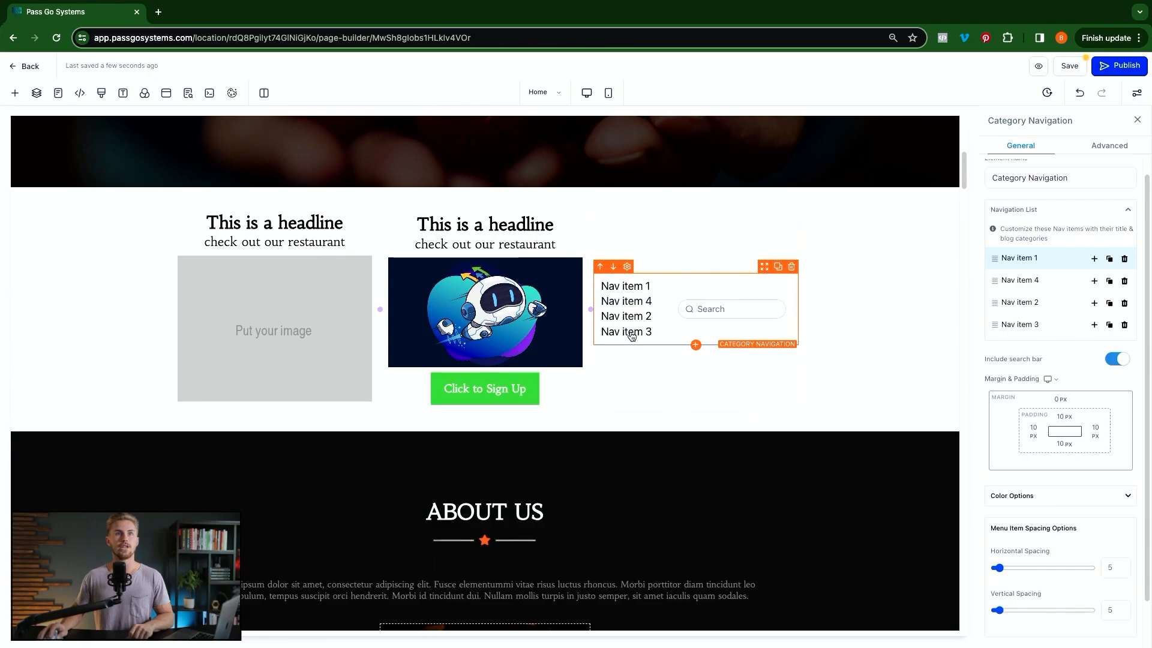
pyautogui.click(1125, 281)
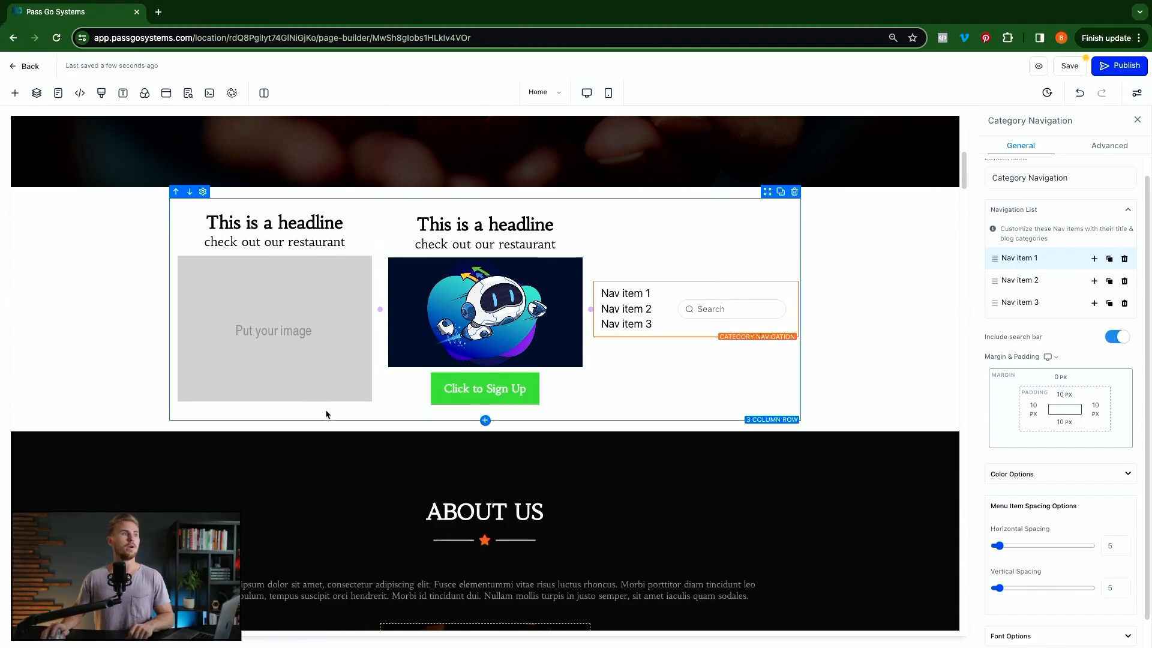
# Add a Blog Posts element beneath the Category Navigation element in the third column.
pyautogui.click(696, 338)
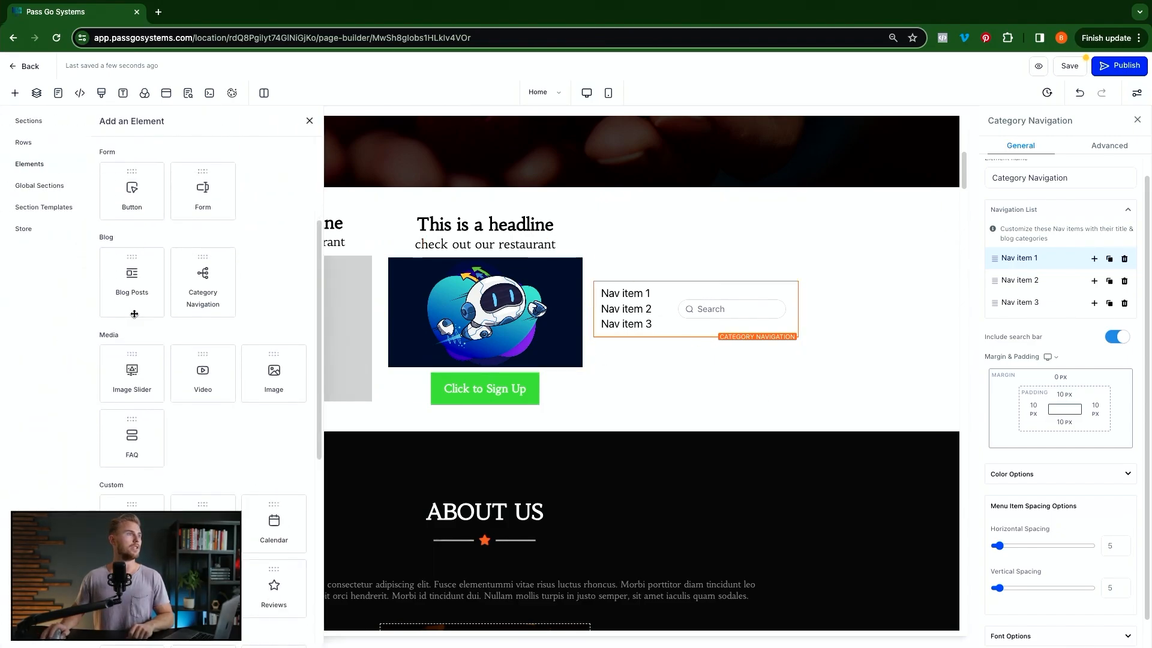
pyautogui.scroll(-1, 134, 314)
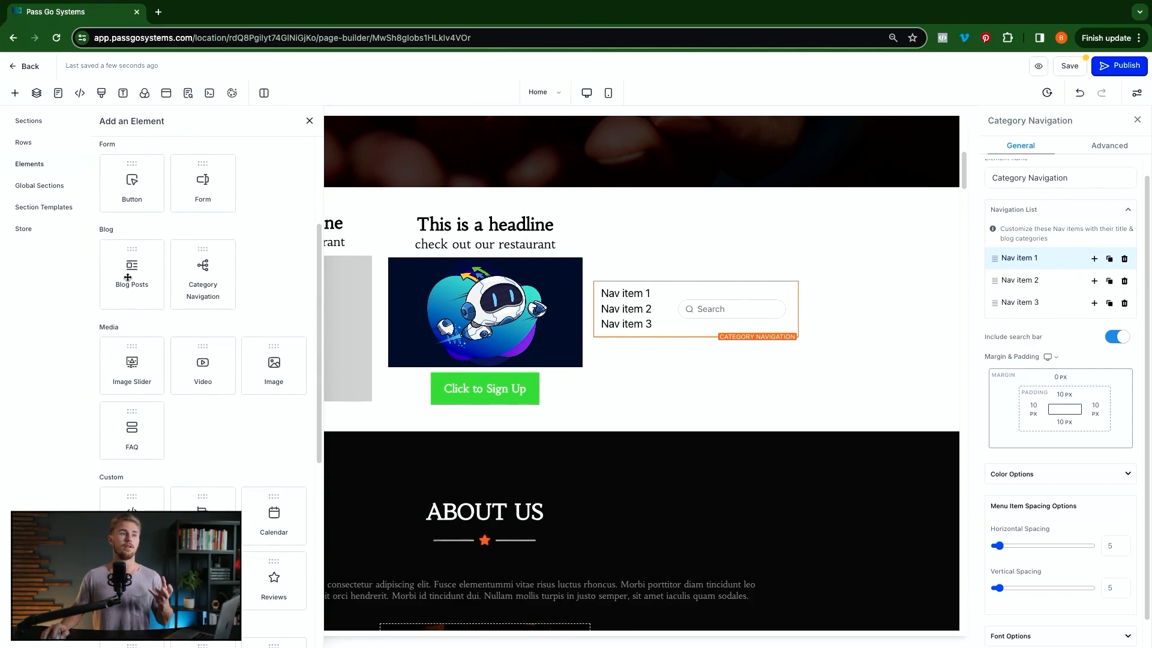
pyautogui.moveTo(128, 277); pyautogui.dragTo(676, 364)
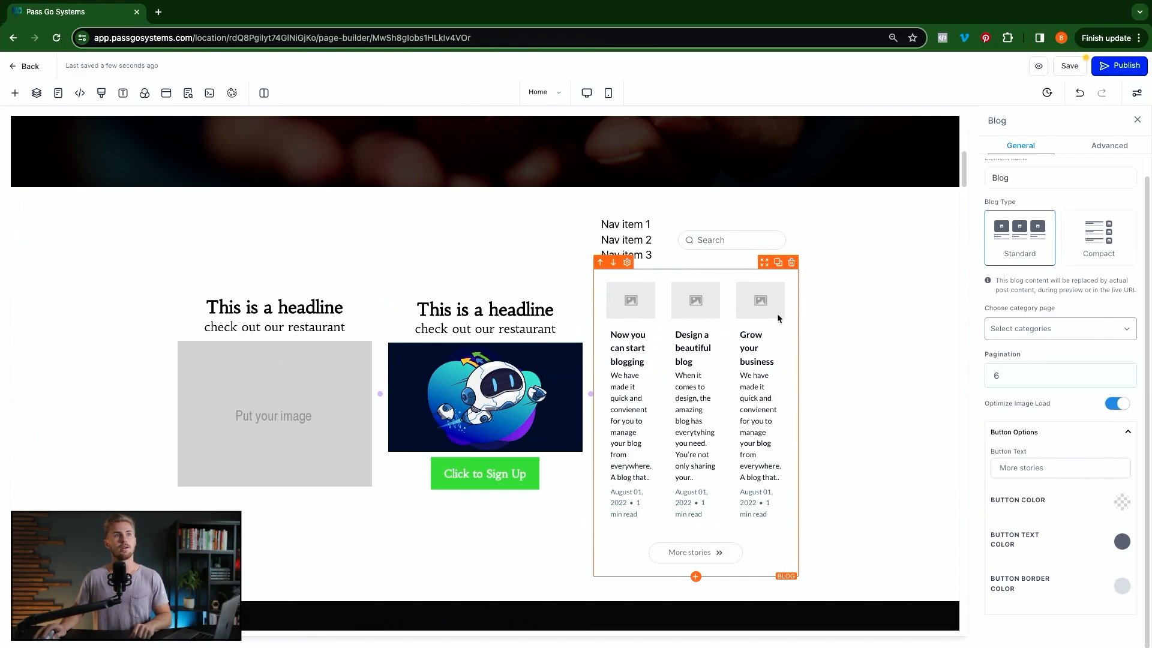
# Insert a 1 Column row beneath the three-column row in the same section.
pyautogui.scroll(-1, 609, 435)
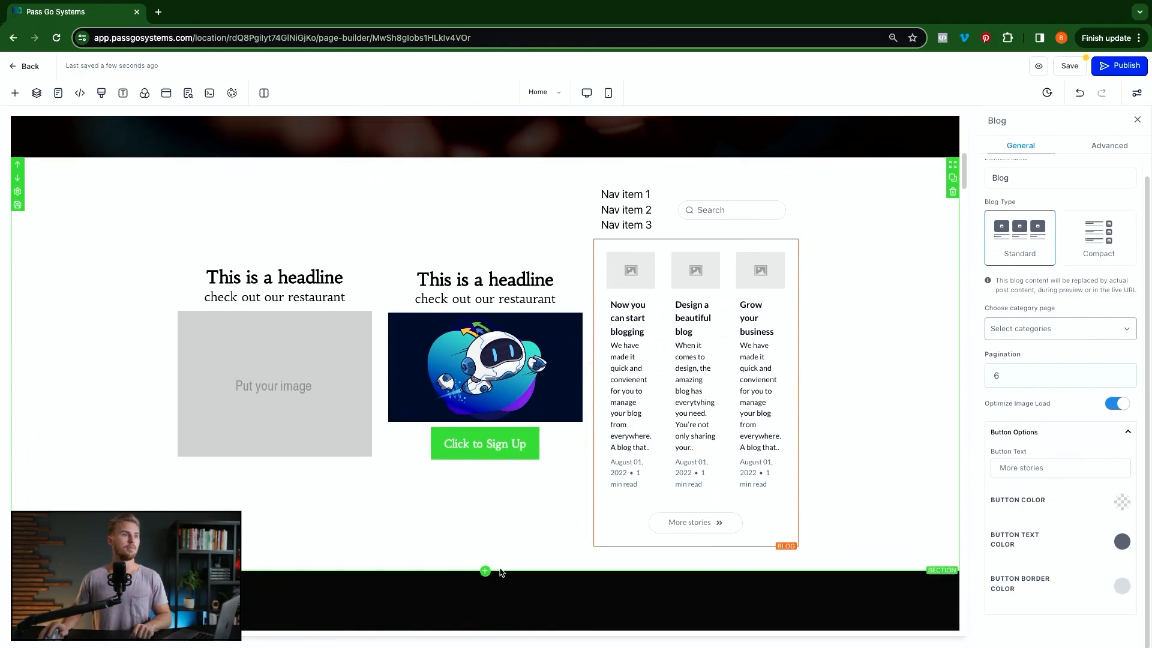
pyautogui.click(485, 561)
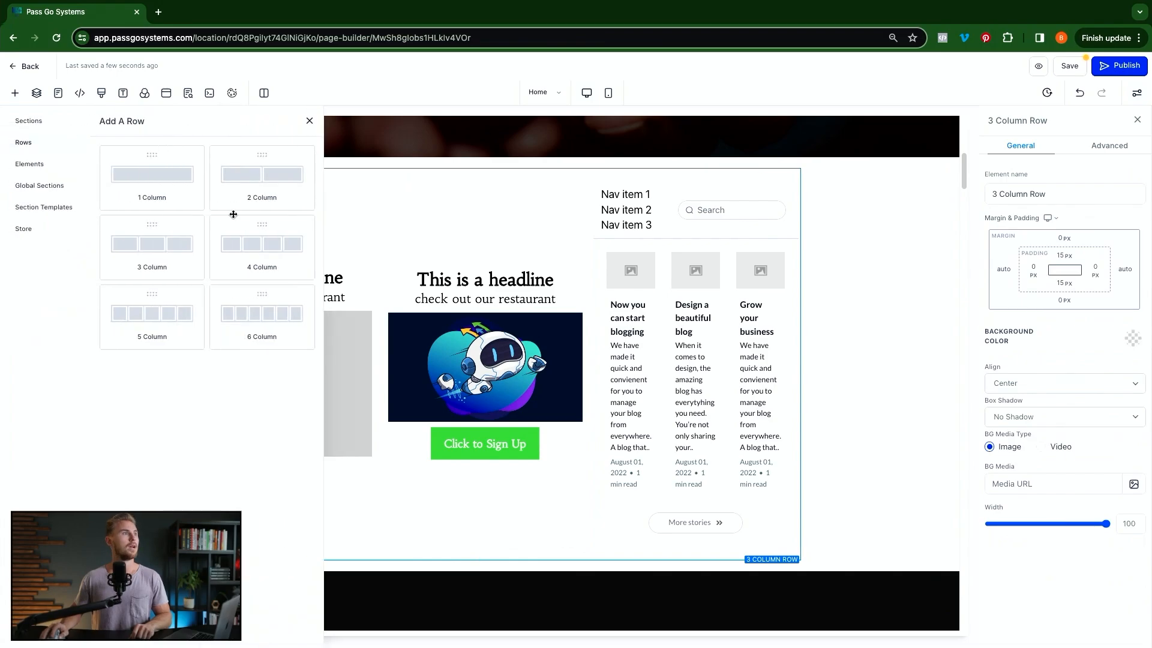
pyautogui.click(164, 194)
pyautogui.scroll(-1, 562, 584)
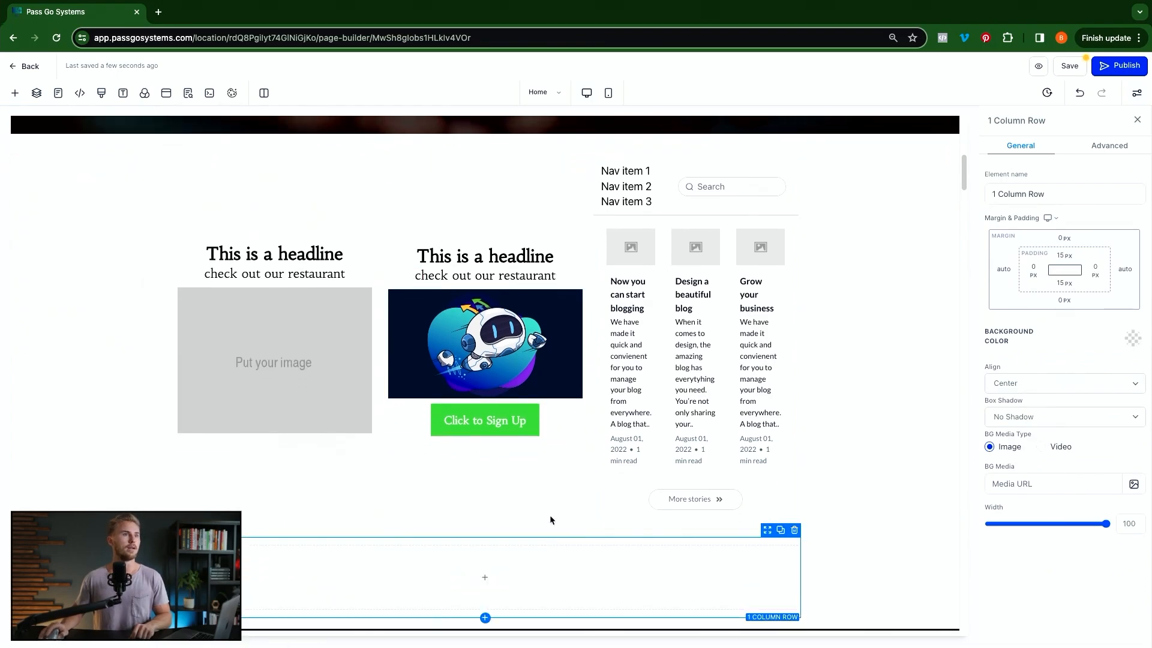
# Move the Blog element into the empty 1 Column row and set its blog type to Compact.
pyautogui.moveTo(768, 211); pyautogui.dragTo(561, 549)
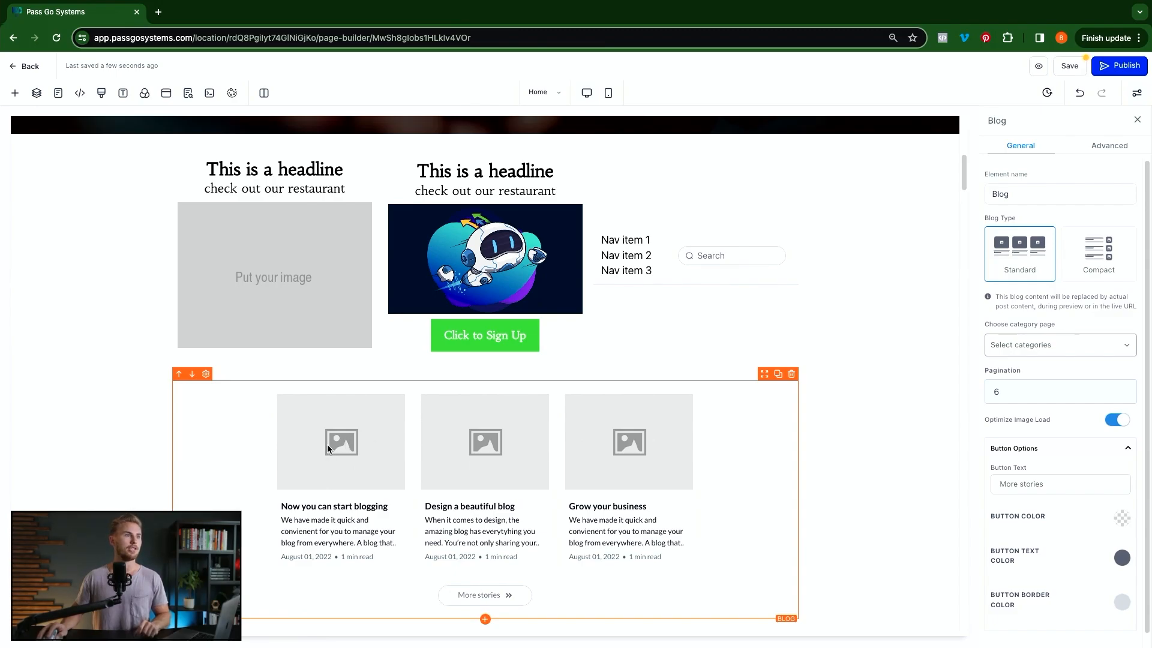
pyautogui.click(1106, 256)
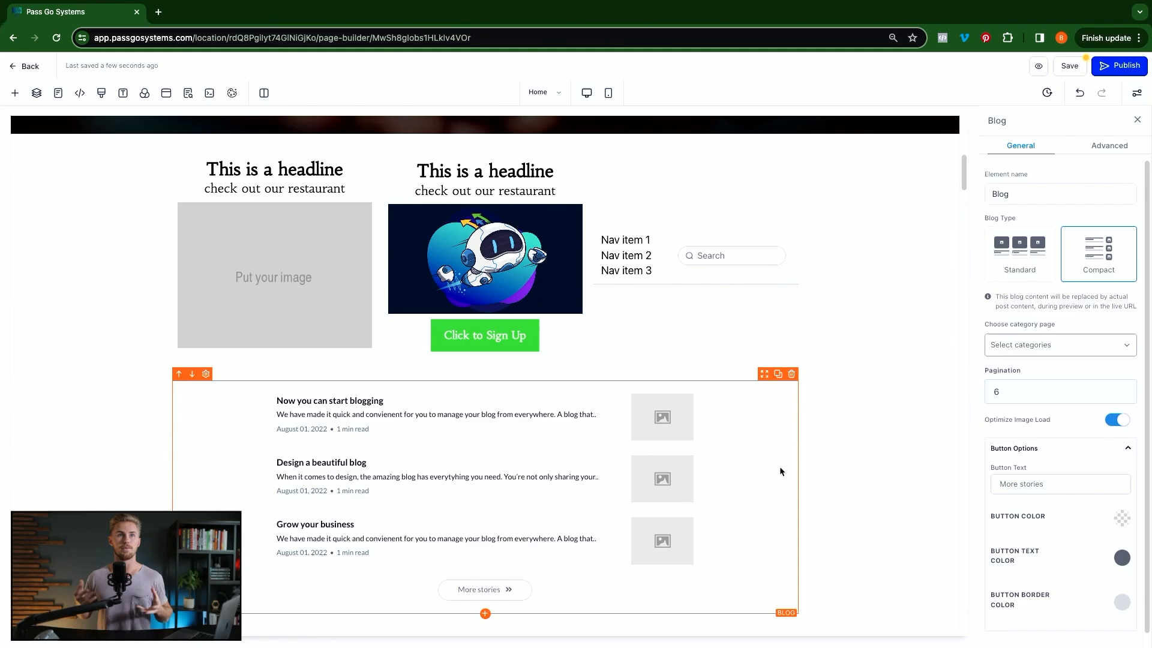
# Add an Image Slider element above the blog posts in the 1 Column row.
pyautogui.scroll(-1, 600, 554)
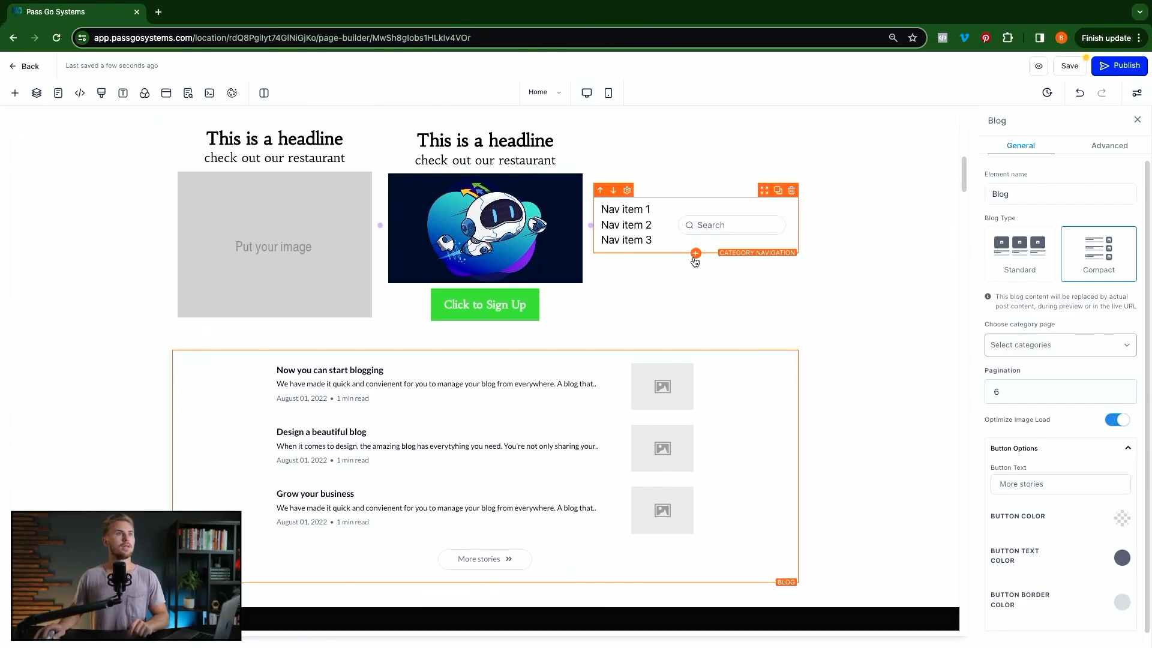
pyautogui.click(696, 254)
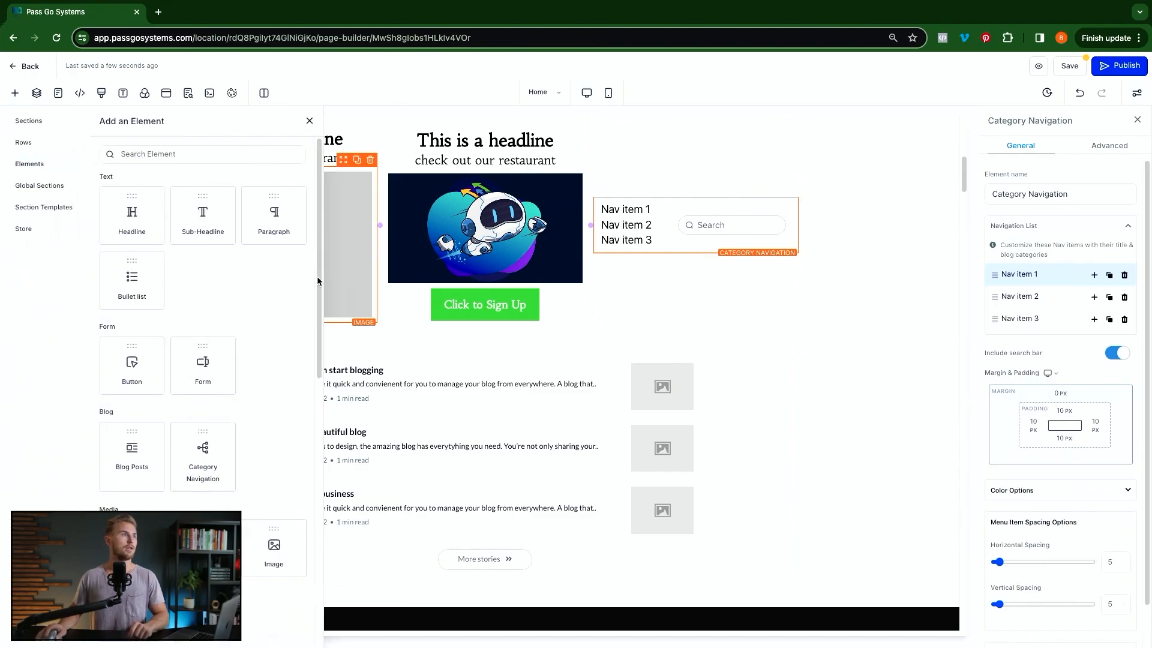
pyautogui.scroll(-4, 204, 355)
pyautogui.scroll(-1, 204, 356)
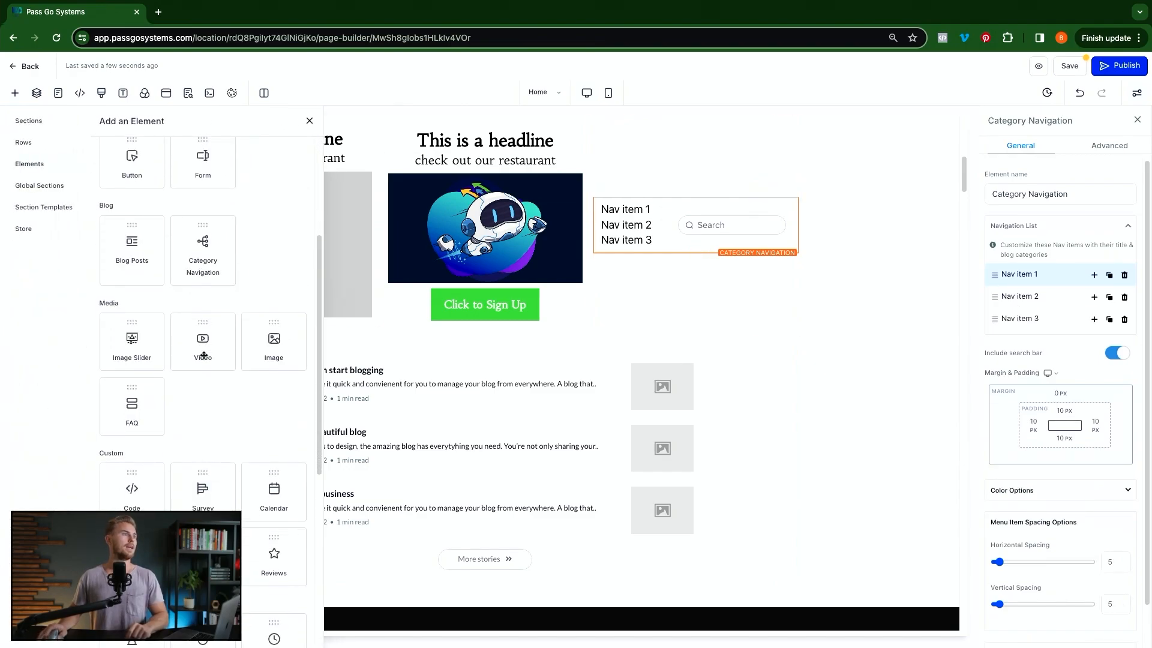
pyautogui.moveTo(125, 346); pyautogui.dragTo(399, 384)
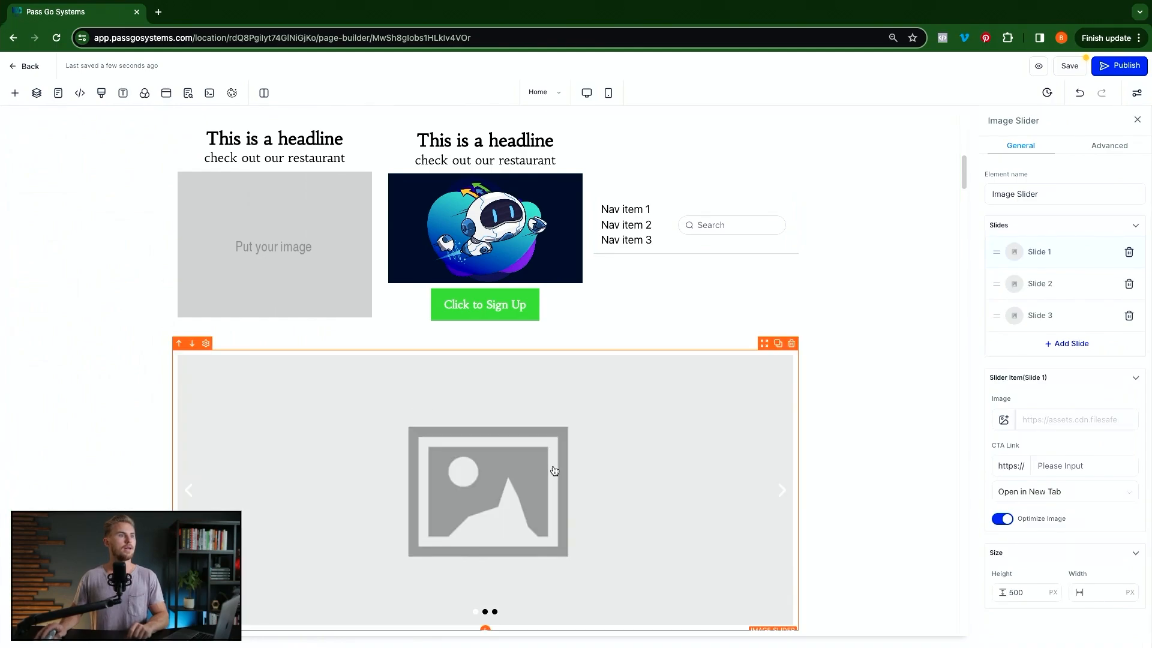
# Go through the Image Slider's slides up to Slide 3 and examine the image and CTA link settings.
pyautogui.scroll(-1, 540, 468)
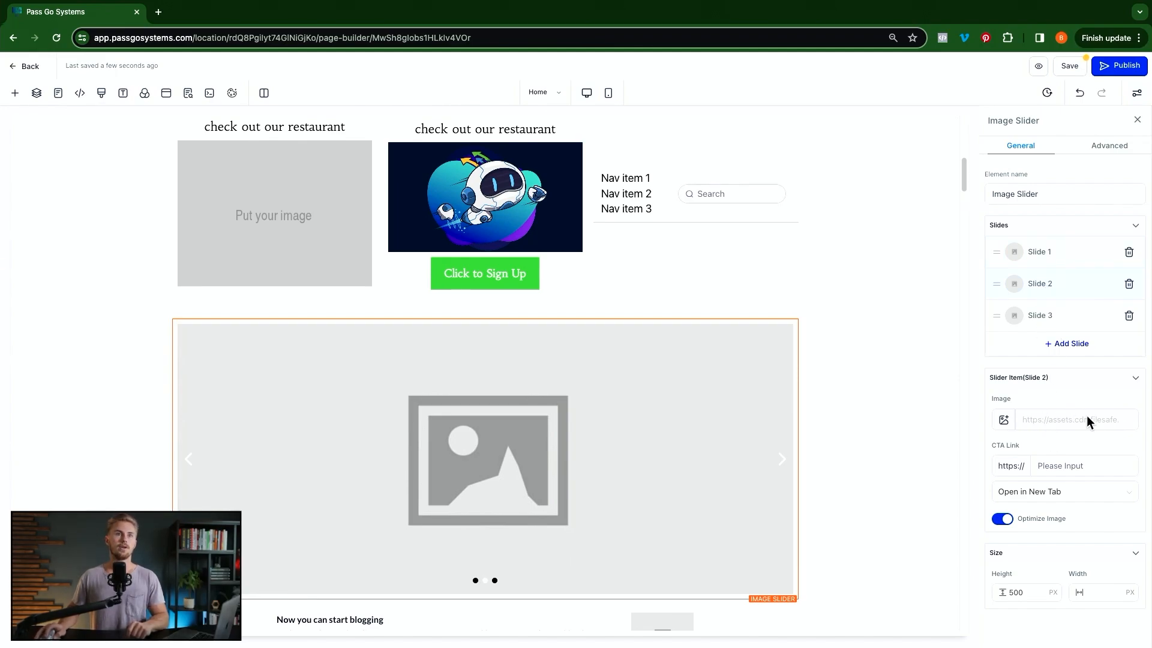
pyautogui.click(1049, 315)
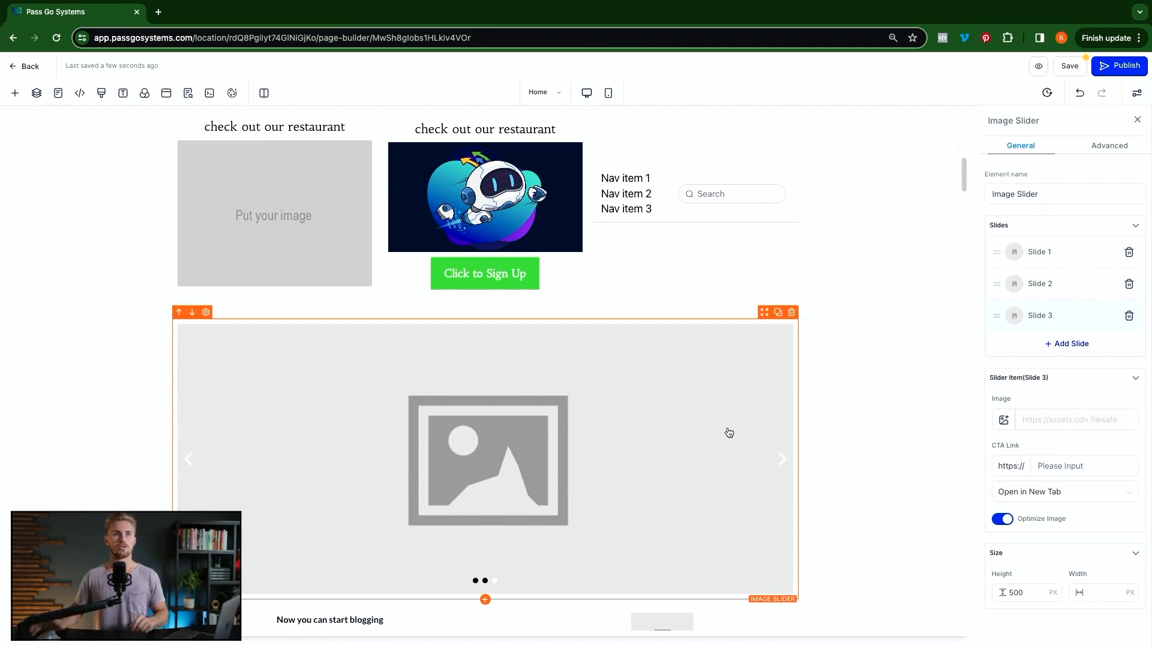
pyautogui.click(1092, 459)
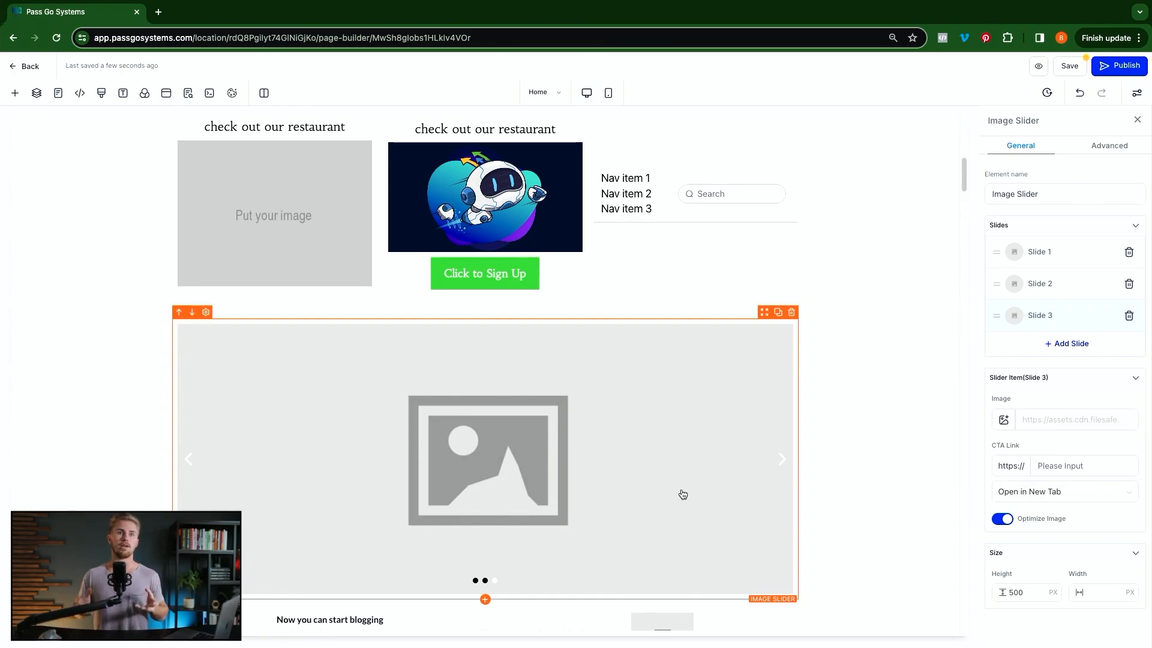
# Add an Svg element beneath the Category Navigation element in the third column.
pyautogui.scroll(2, 682, 494)
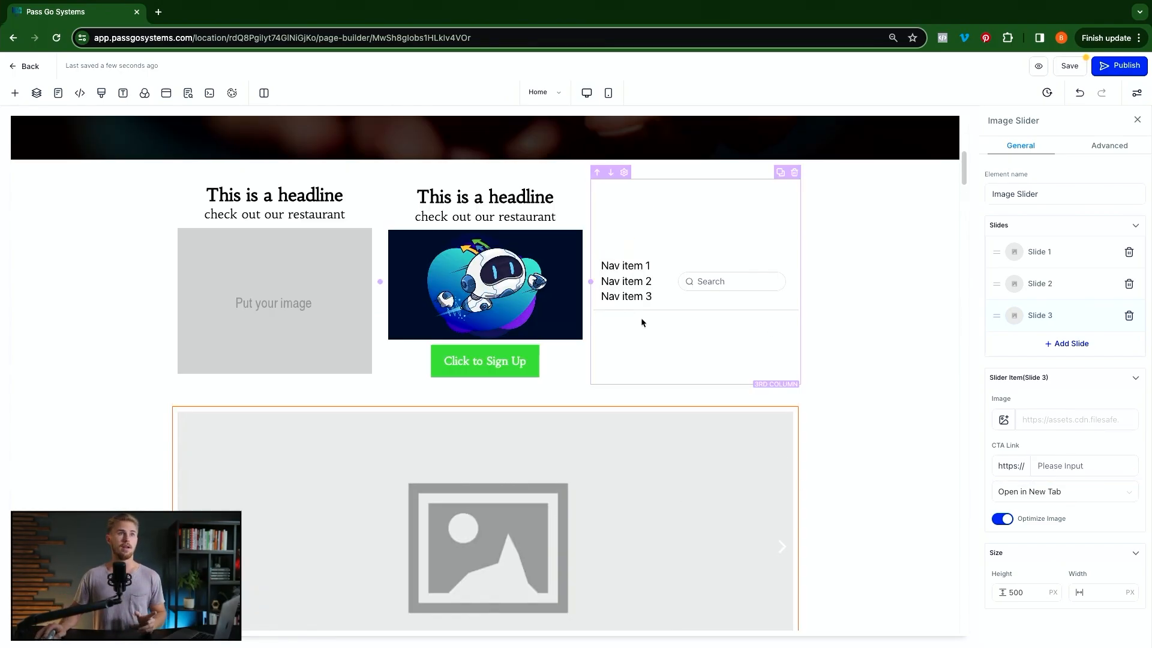
pyautogui.click(710, 313)
pyautogui.scroll(-2, 214, 294)
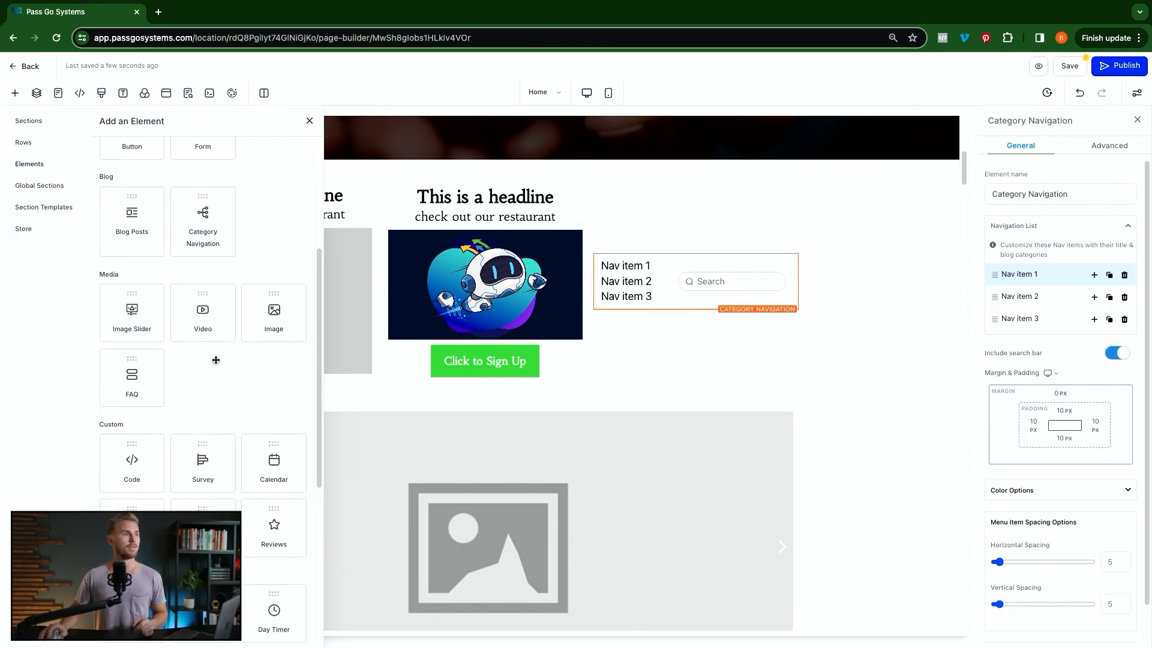
pyautogui.scroll(-2, 216, 360)
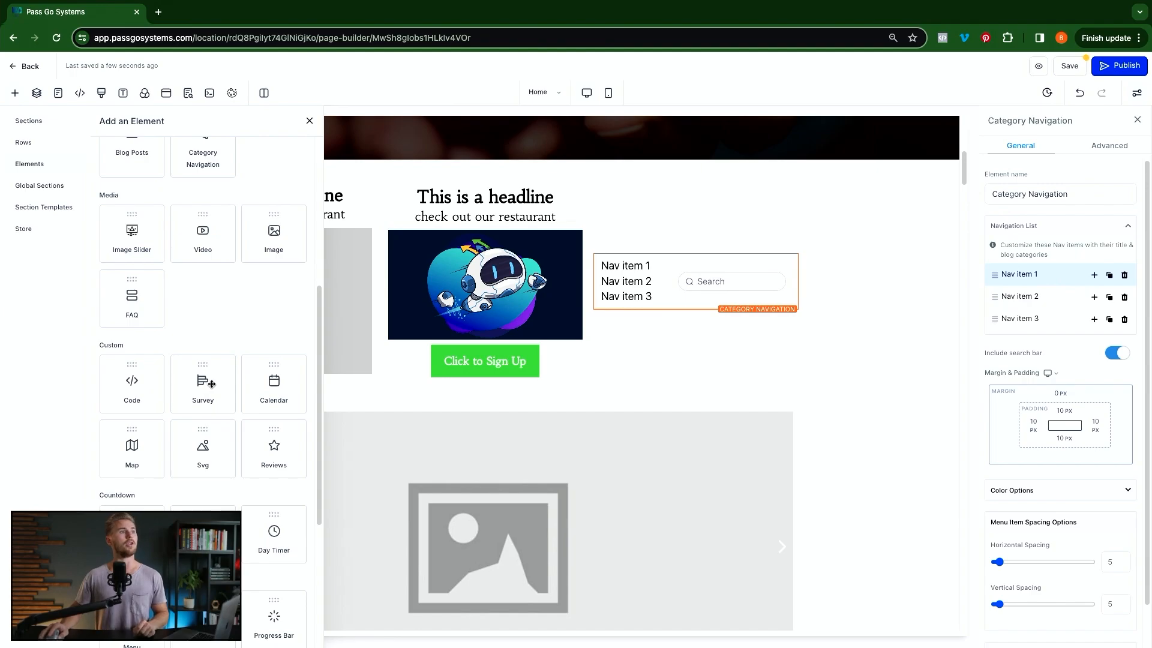
pyautogui.scroll(-1, 288, 382)
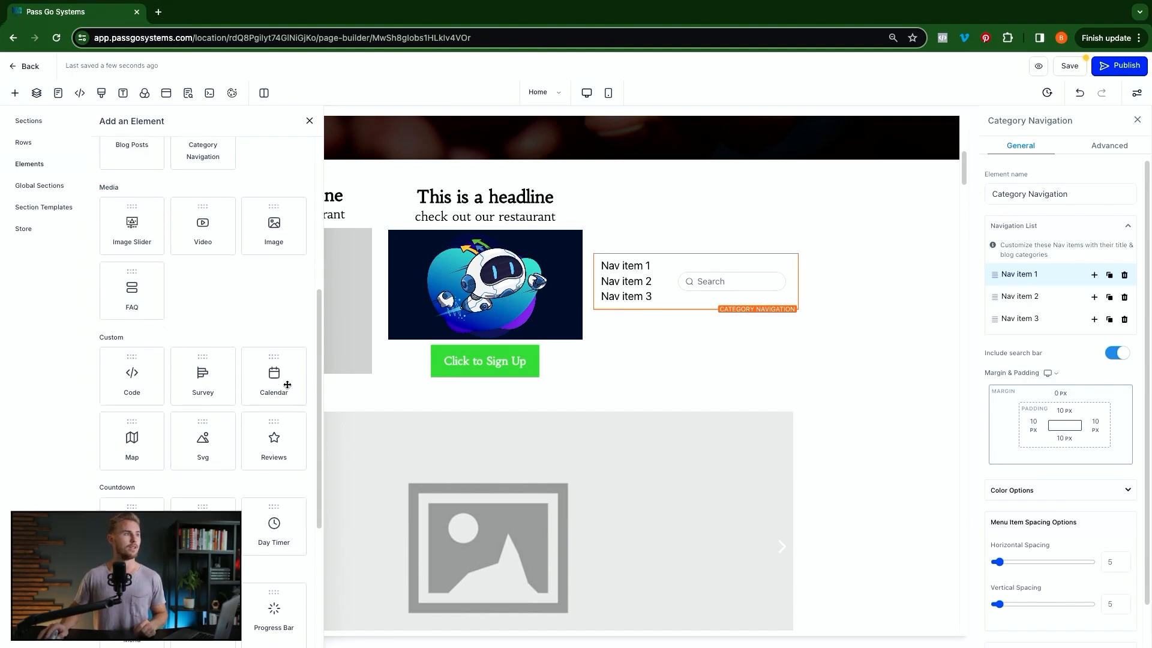
pyautogui.scroll(-3, 106, 430)
pyautogui.moveTo(194, 372); pyautogui.dragTo(663, 347)
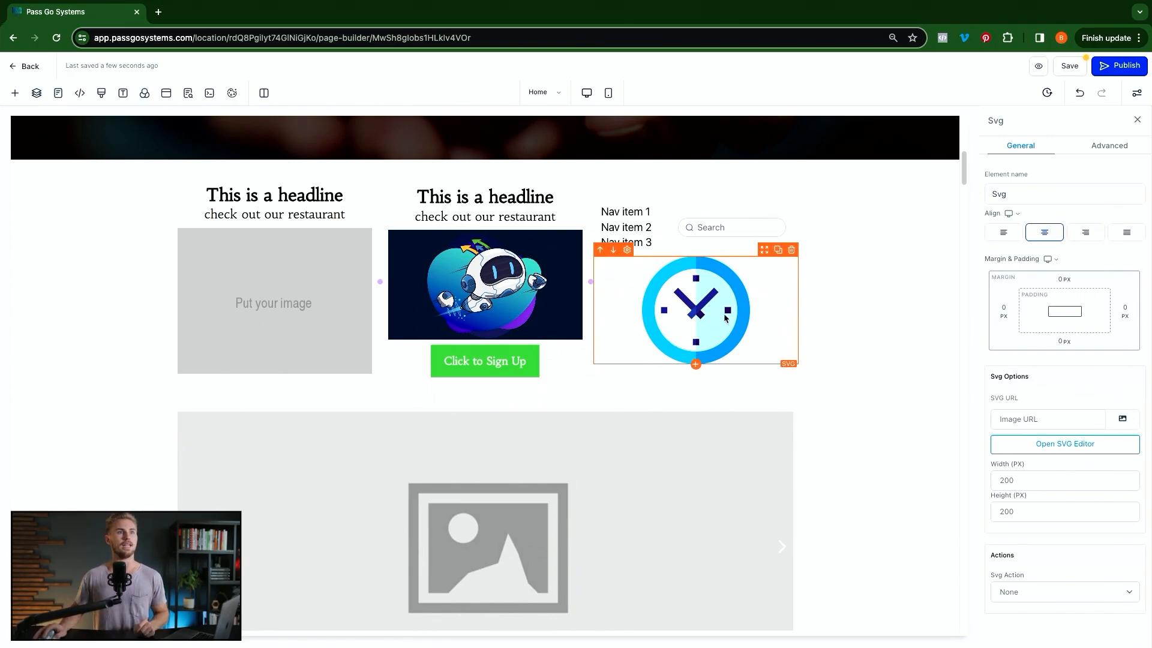
# Add a Day Timer element beneath the clock Svg in the third column and review its settings.
pyautogui.click(696, 363)
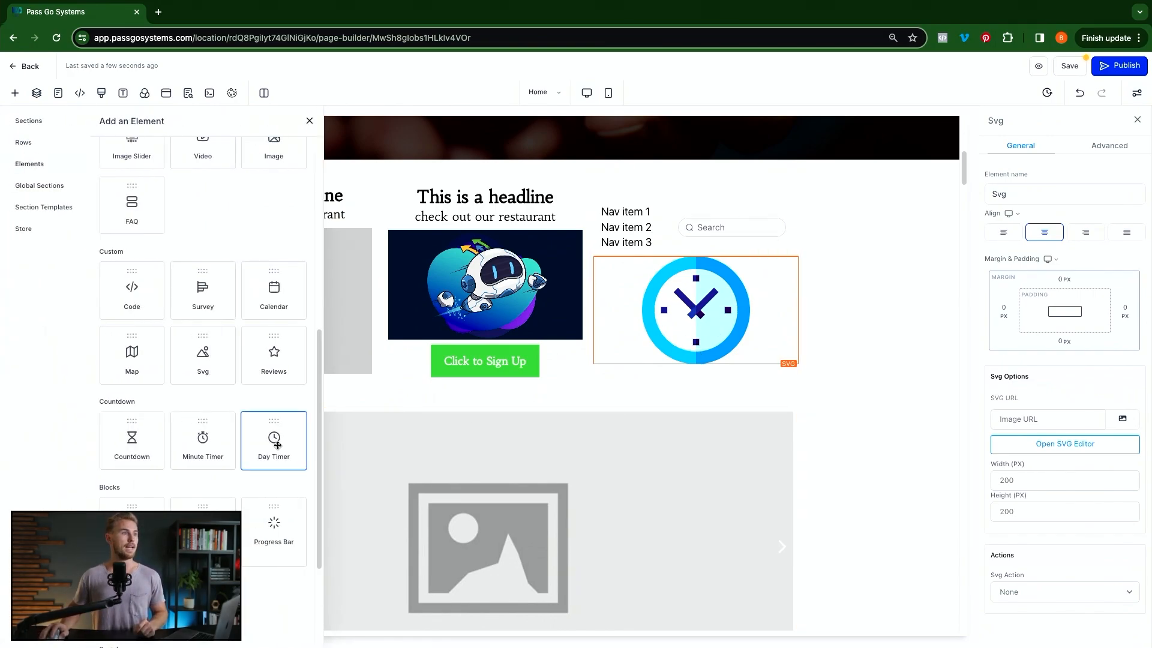
pyautogui.moveTo(277, 445); pyautogui.dragTo(711, 367)
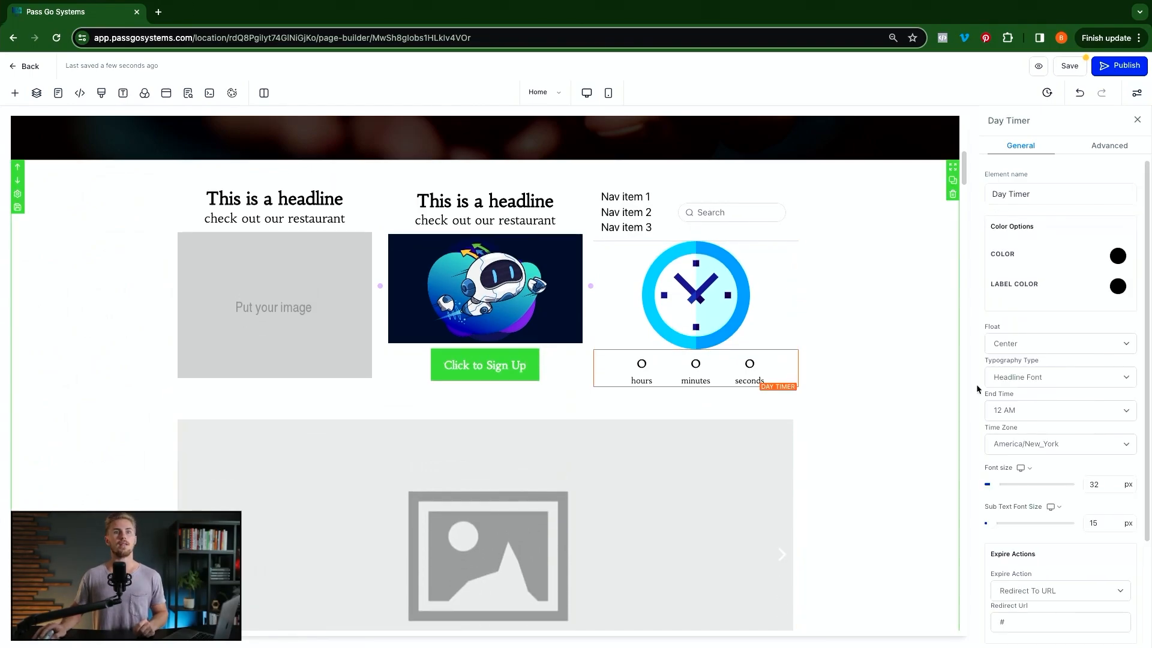
pyautogui.scroll(-3, 1040, 366)
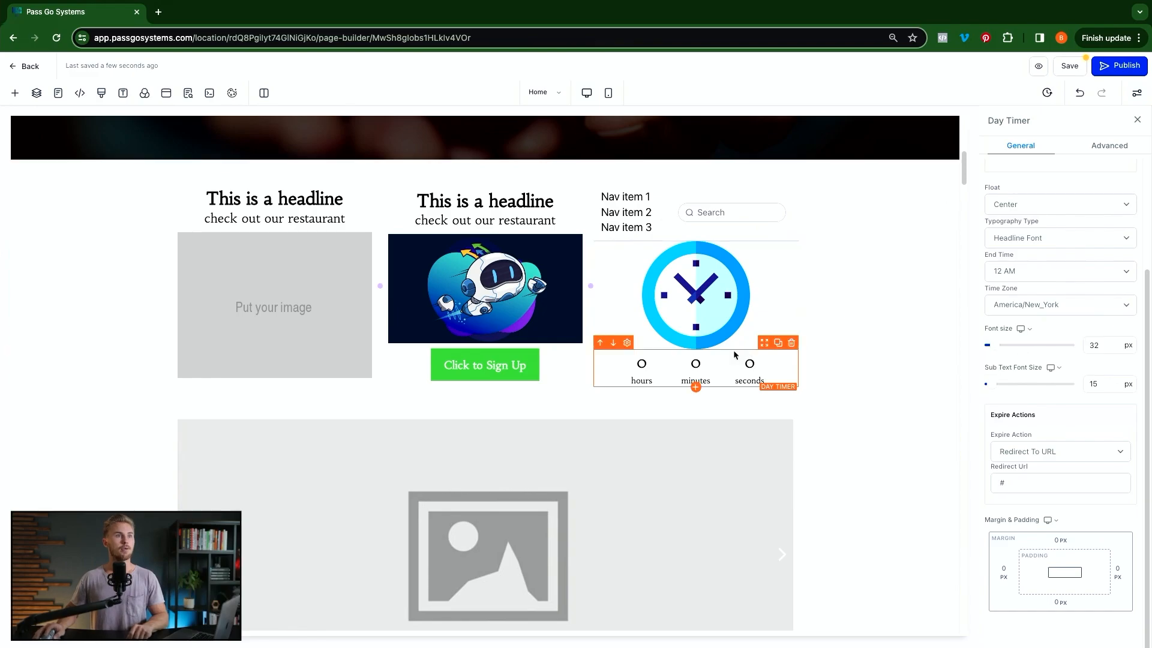
# Add a Progress Bar element beneath the Day Timer in the third column.
pyautogui.scroll(1, 688, 367)
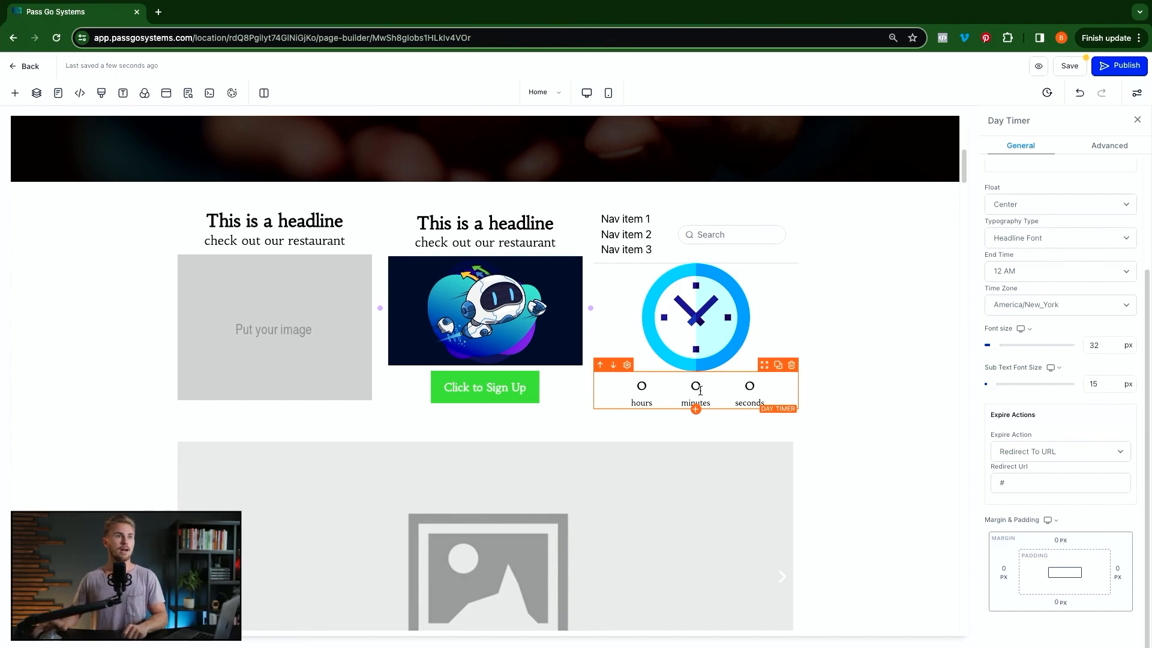
pyautogui.click(696, 410)
pyautogui.scroll(-5, 131, 414)
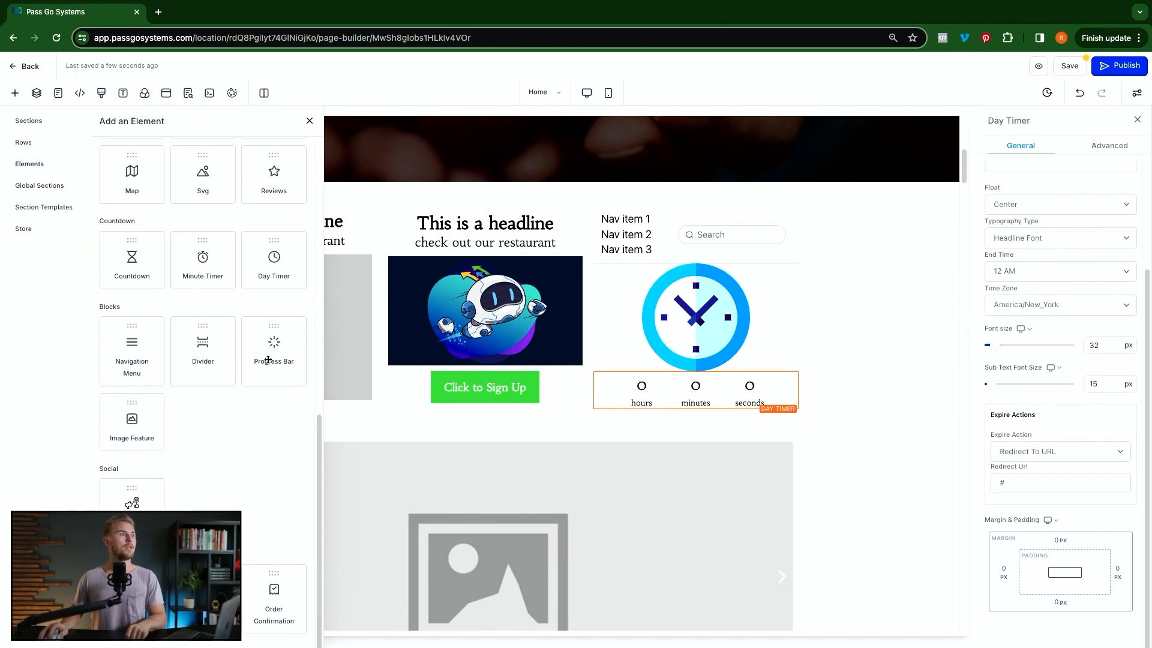
pyautogui.moveTo(270, 359); pyautogui.dragTo(655, 441)
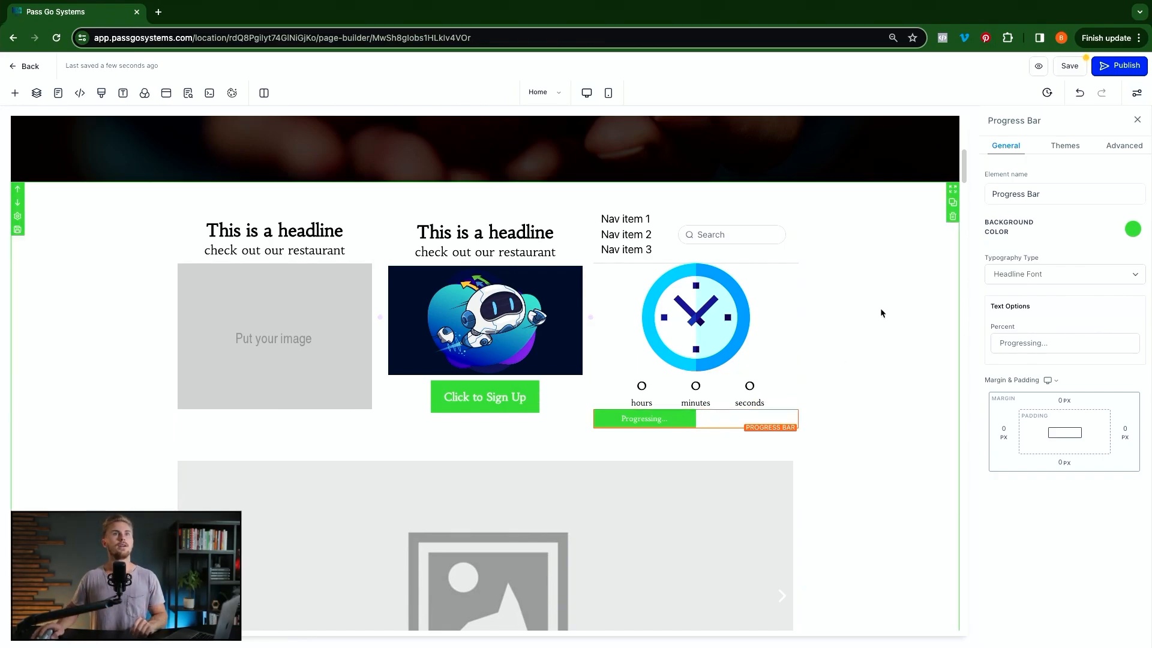
# Try a percent width of 10 Percent for the Progress Bar, and set it to 90 Percent.
pyautogui.click(1112, 152)
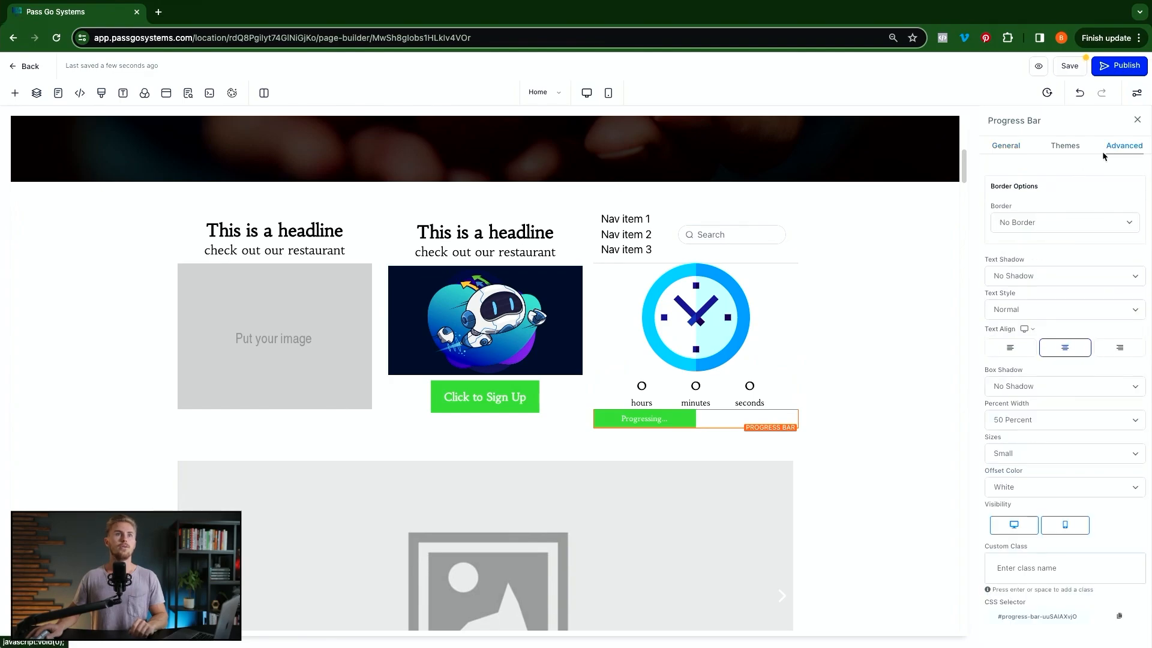
pyautogui.click(1061, 422)
pyautogui.click(1047, 368)
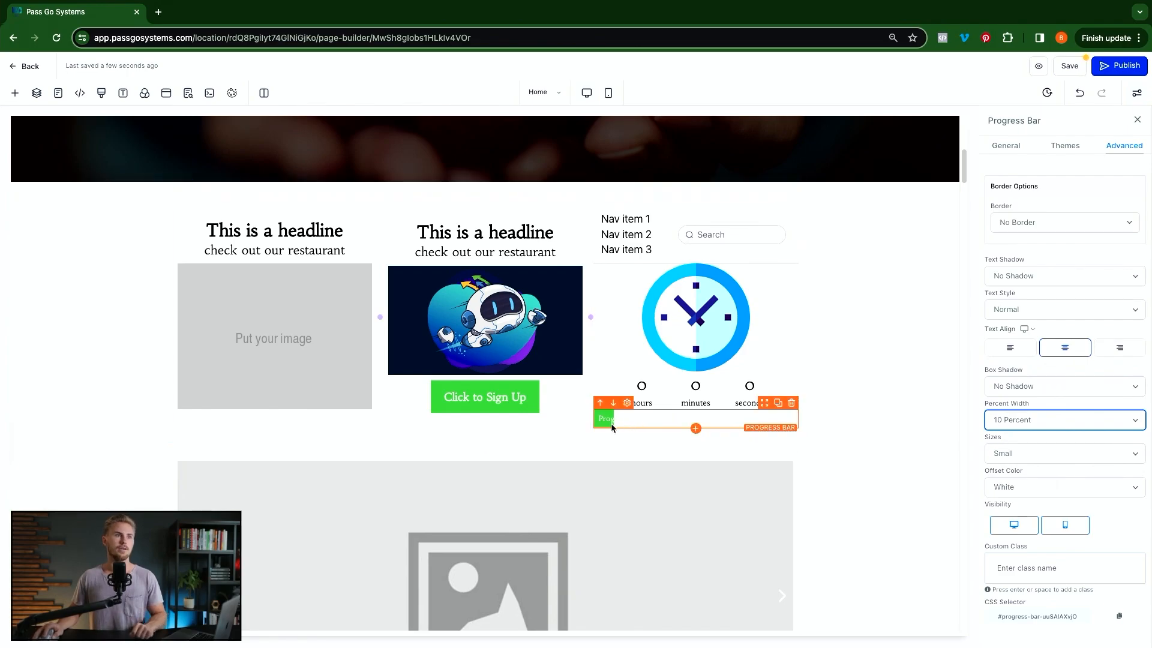
pyautogui.click(1056, 420)
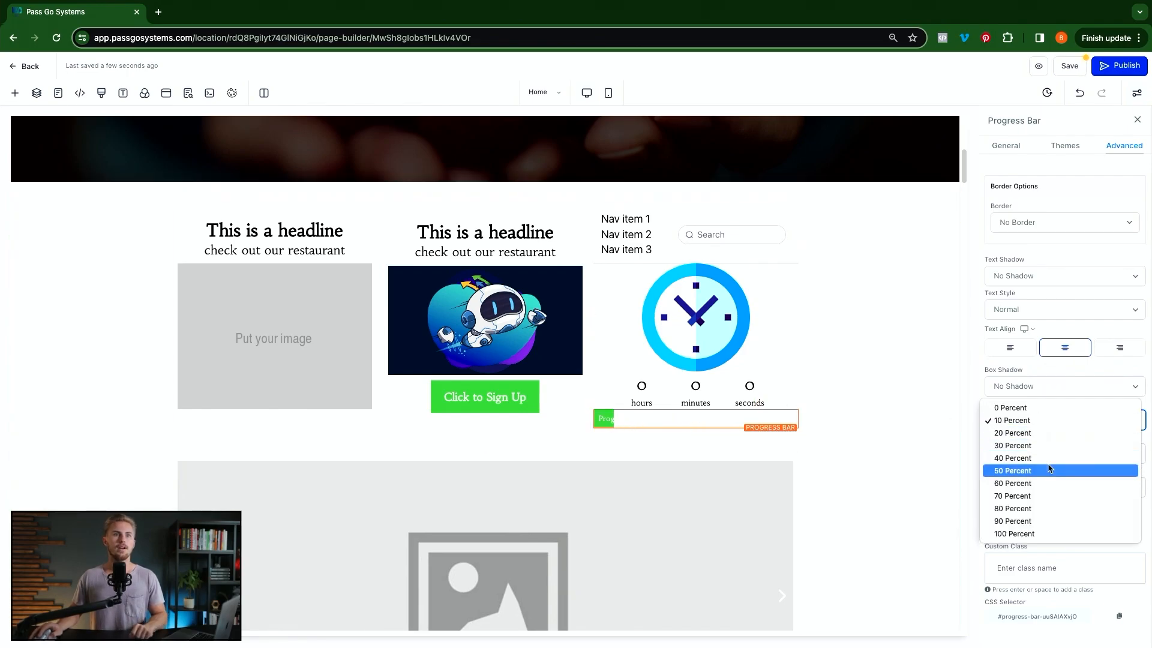
pyautogui.click(1042, 522)
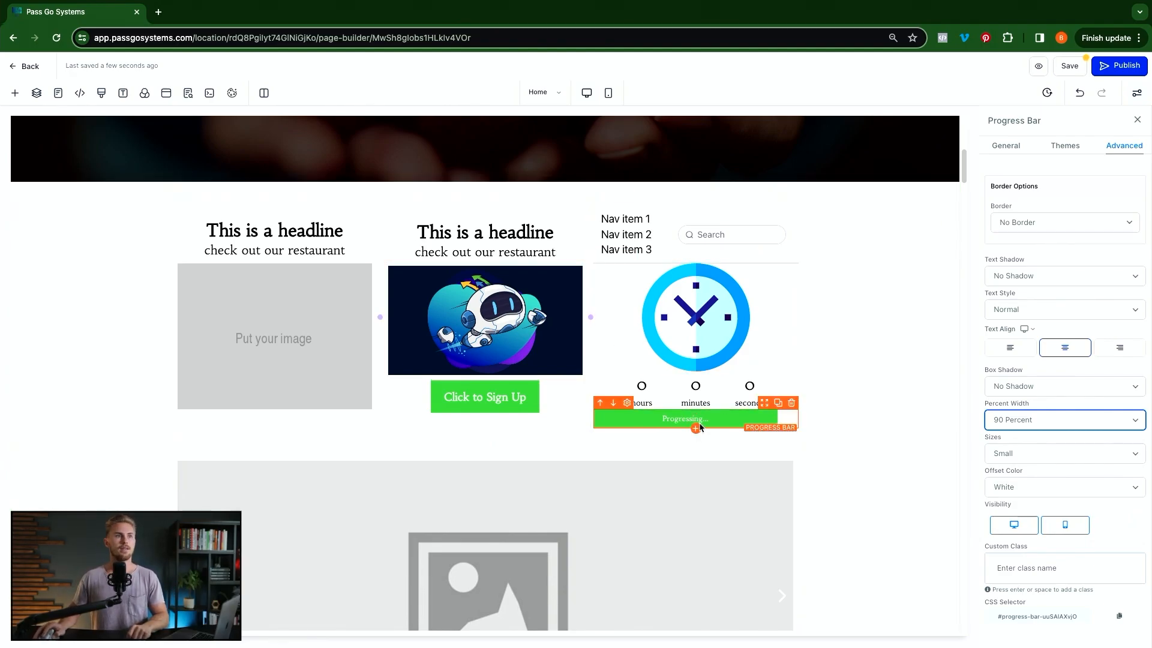
# Add a Social Icons element below the three-column row and review the Facebook icon's link settings.
pyautogui.click(696, 428)
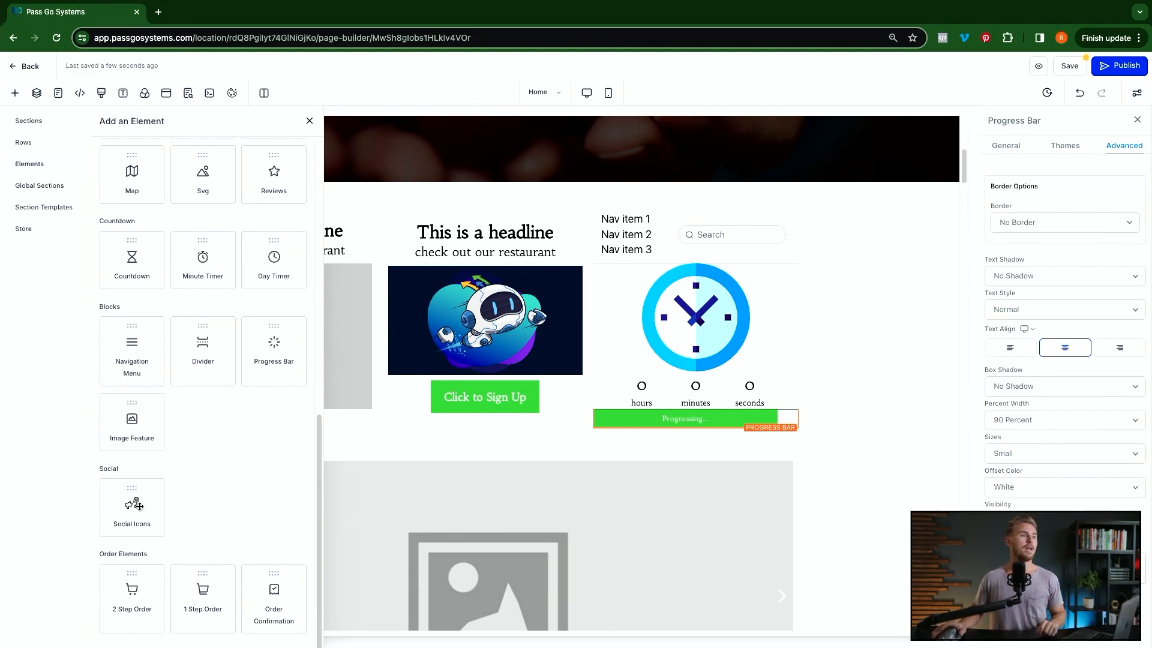
pyautogui.moveTo(139, 506); pyautogui.dragTo(526, 476)
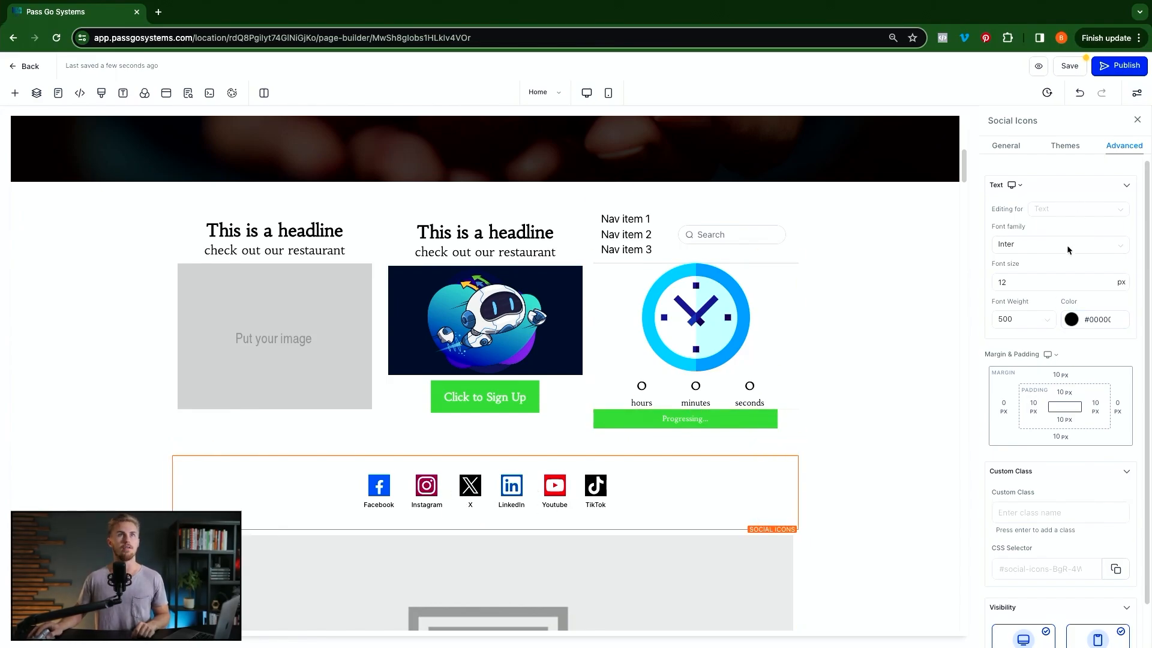
pyautogui.click(1014, 146)
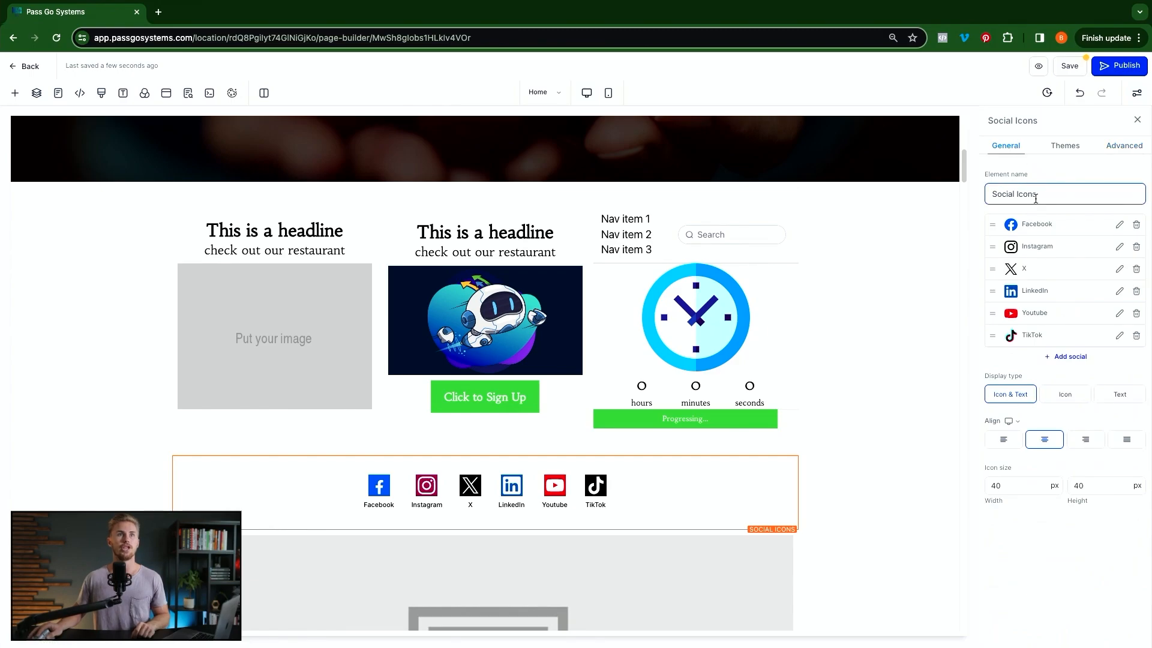
pyautogui.click(1119, 226)
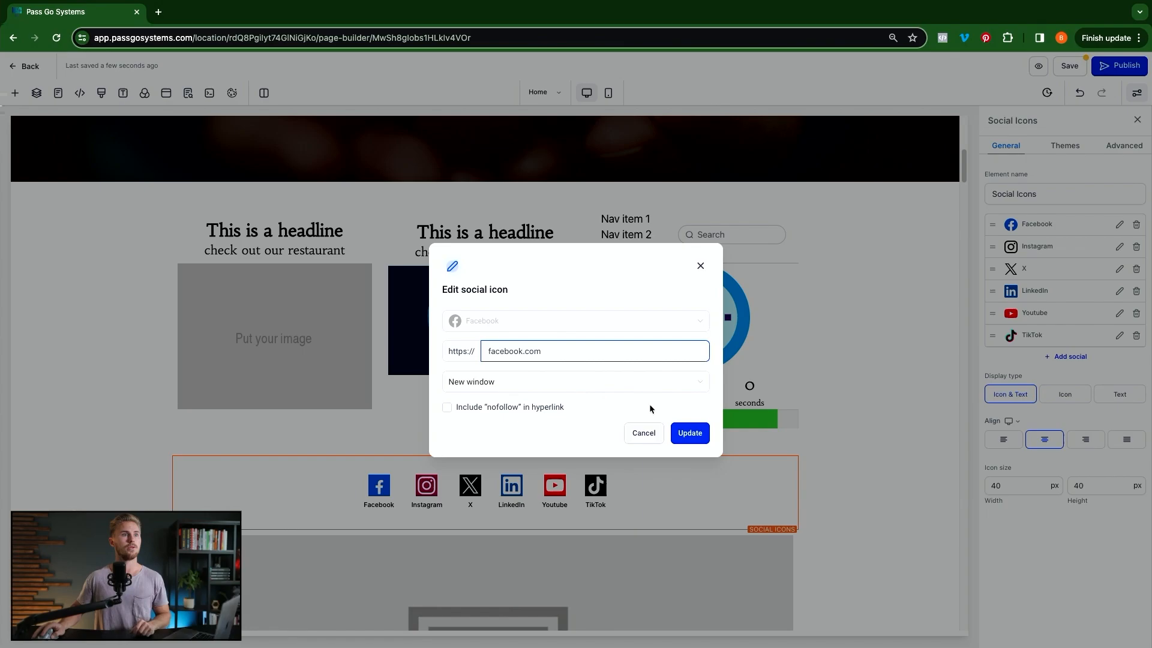
pyautogui.click(699, 266)
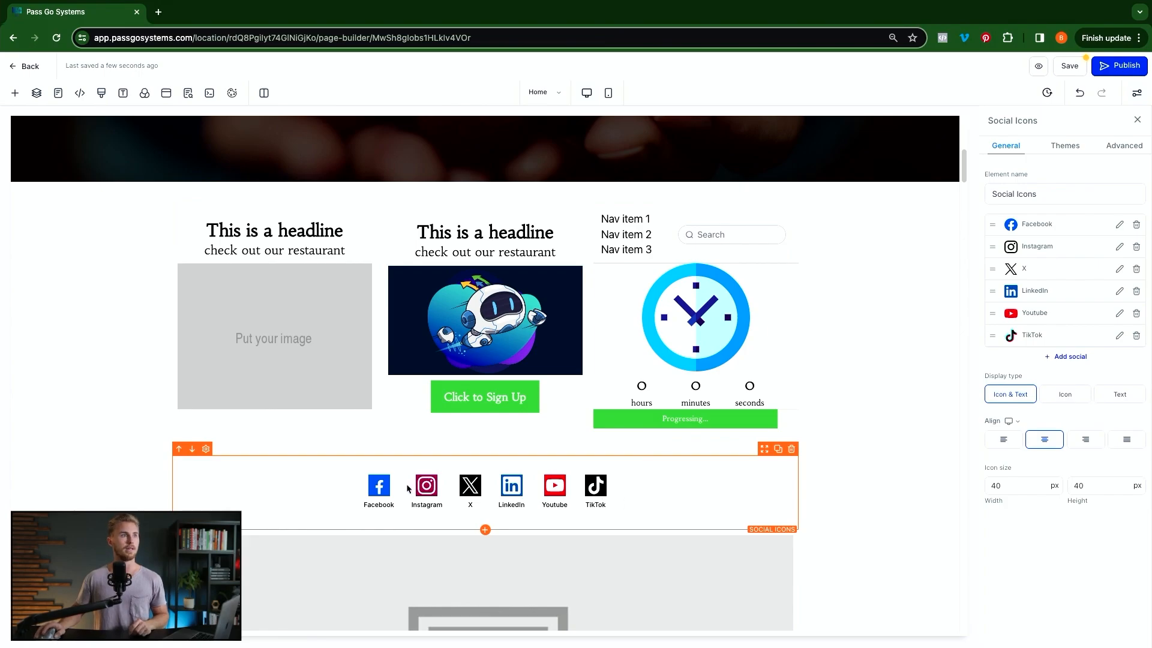
# Add an Order Confirmation element beneath the Social Icons element.
pyautogui.click(486, 529)
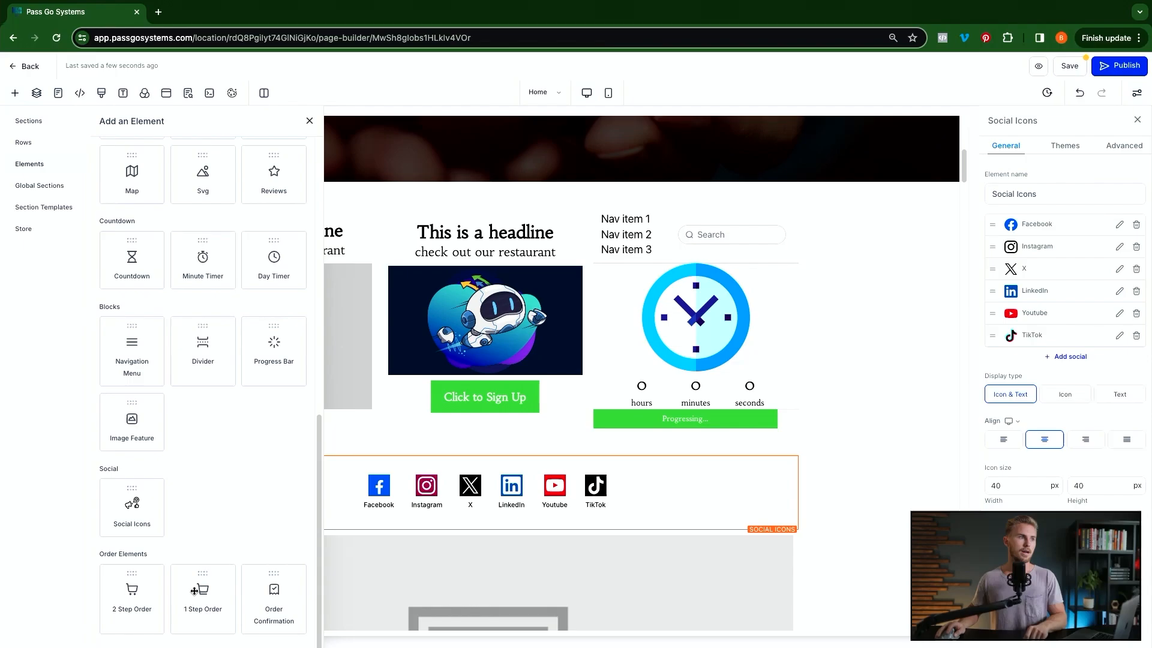
pyautogui.moveTo(269, 602); pyautogui.dragTo(466, 535)
pyautogui.scroll(-5, 465, 535)
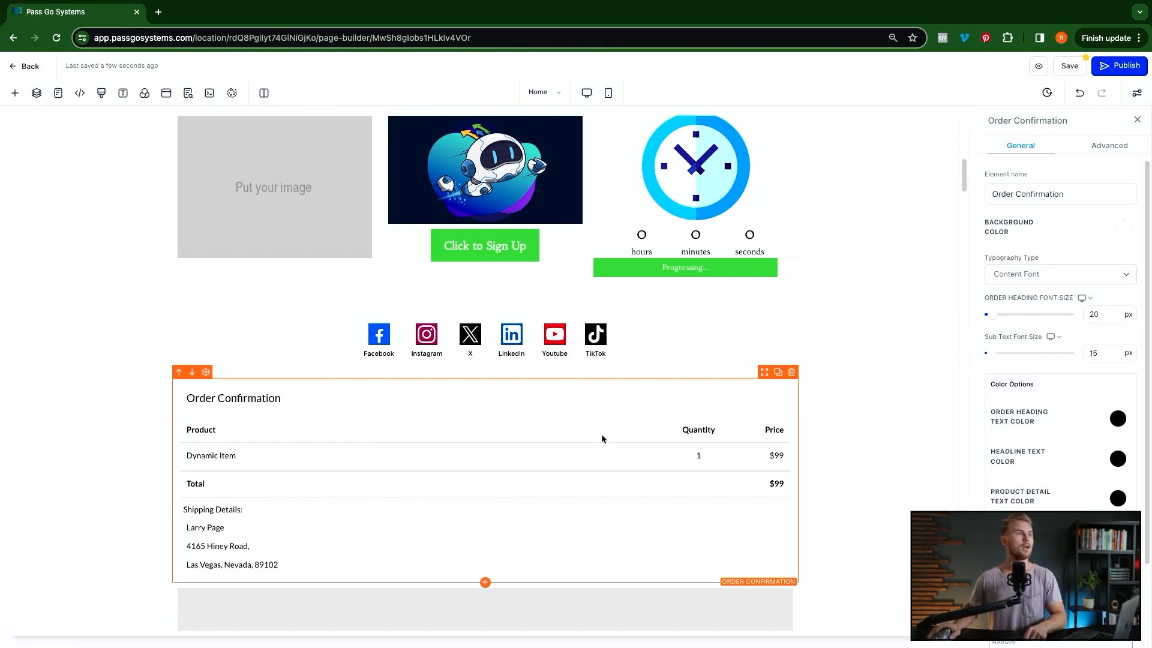
# Give the second column's Video a top margin of 40 px and left padding of 50 px, and check its advanced settings.
pyautogui.scroll(4, 571, 444)
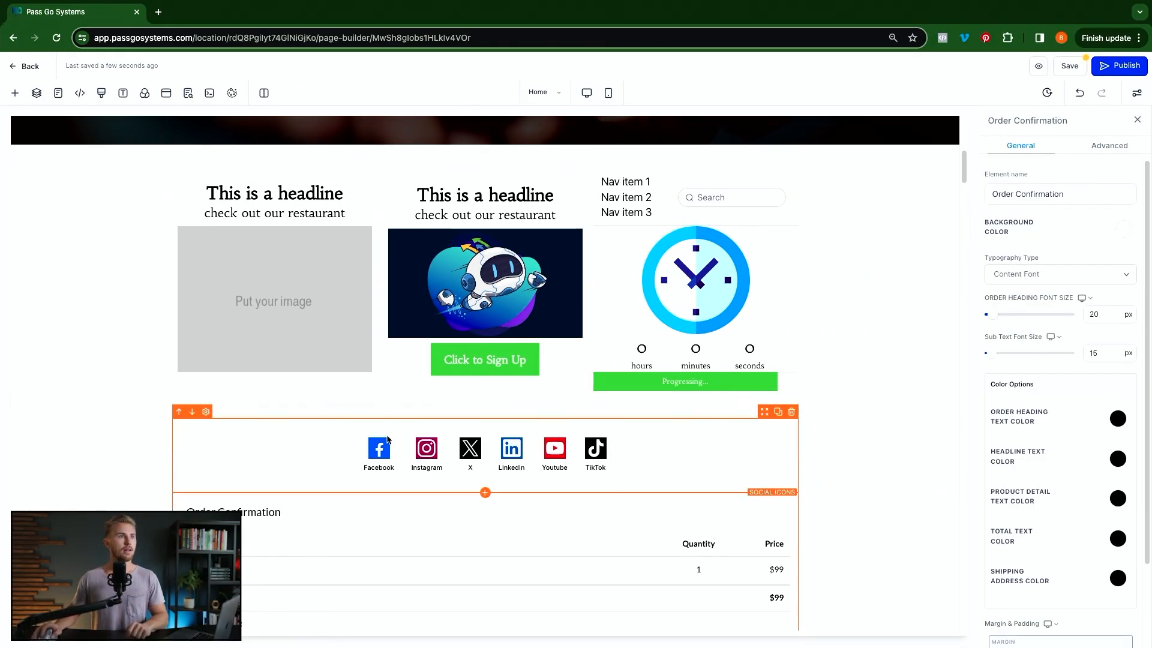
pyautogui.scroll(1, 570, 334)
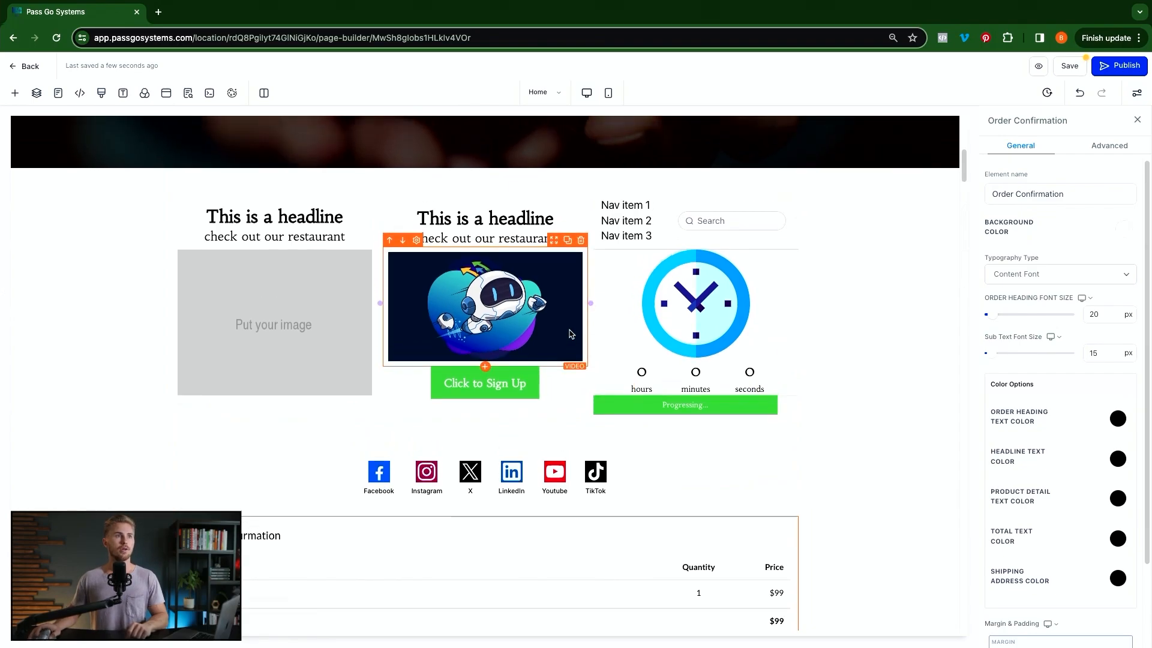
pyautogui.scroll(-1, 571, 334)
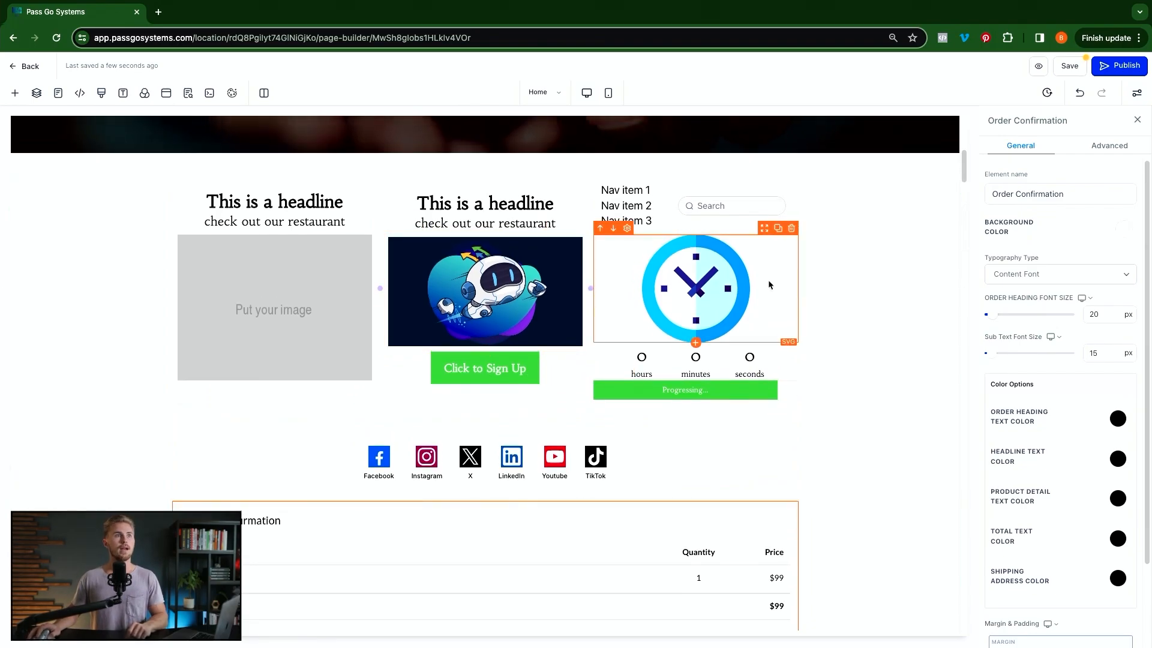
pyautogui.click(442, 311)
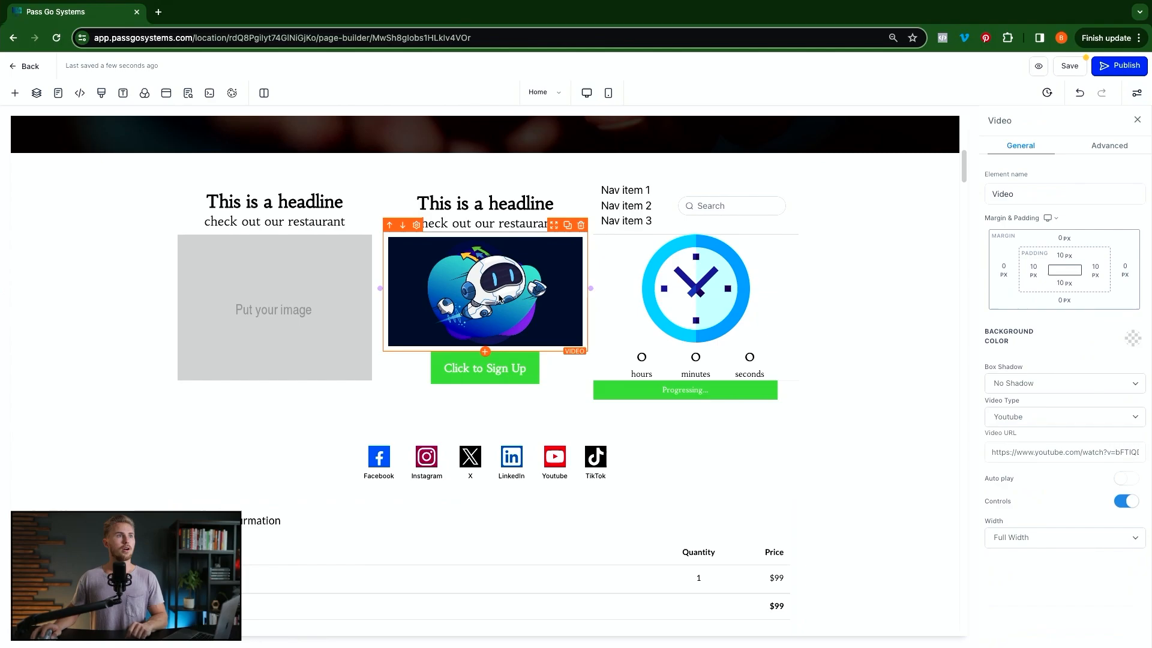
pyautogui.click(1072, 243)
pyautogui.click(1055, 309)
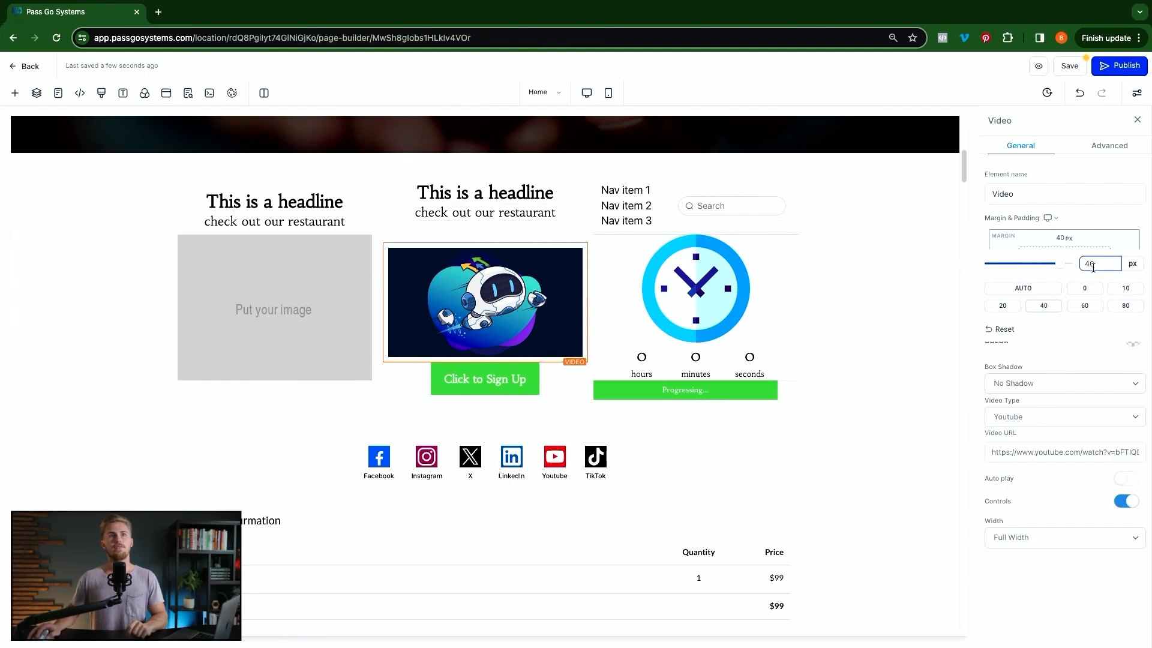
pyautogui.click(1096, 221)
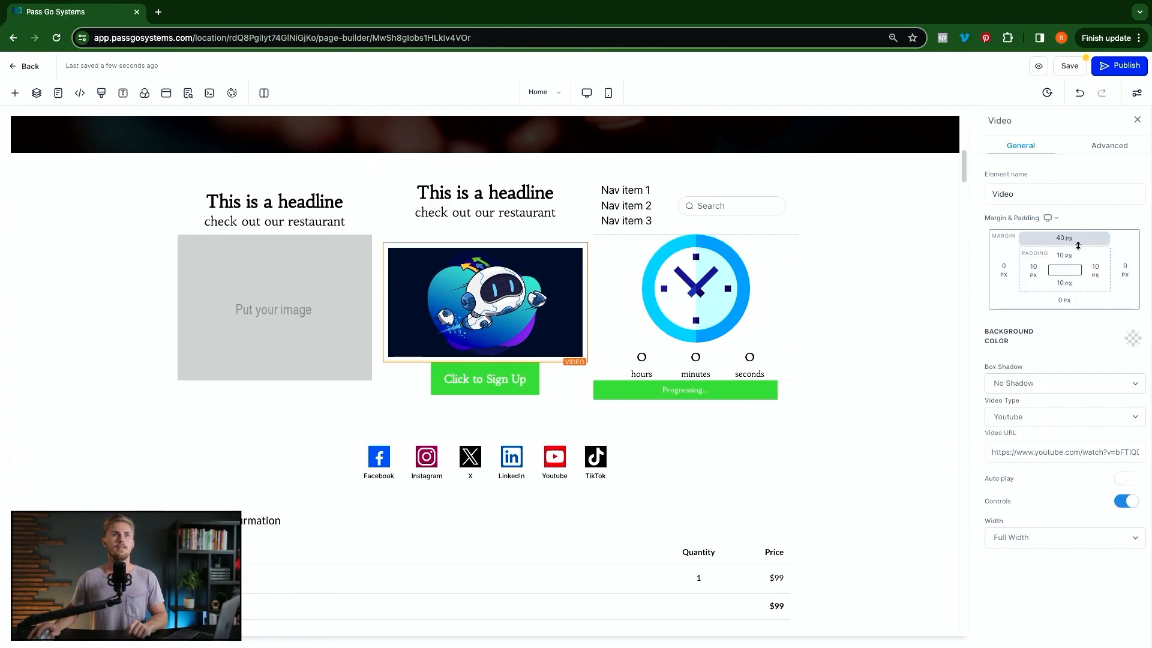
pyautogui.click(1038, 276)
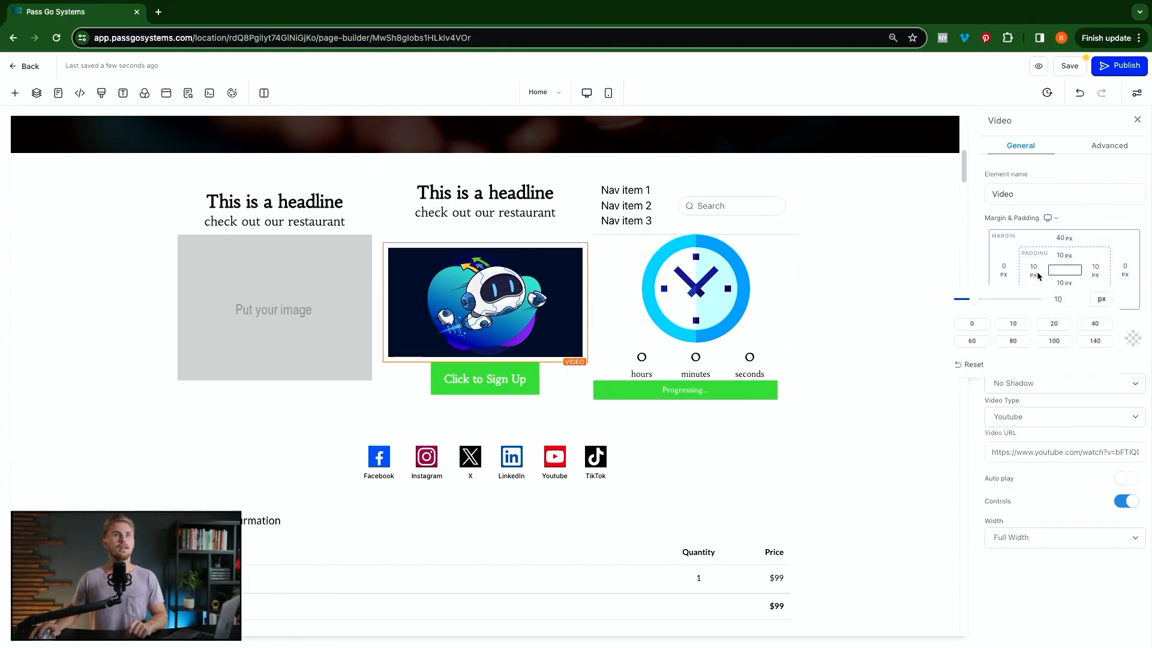
pyautogui.moveTo(976, 302); pyautogui.dragTo(1038, 303)
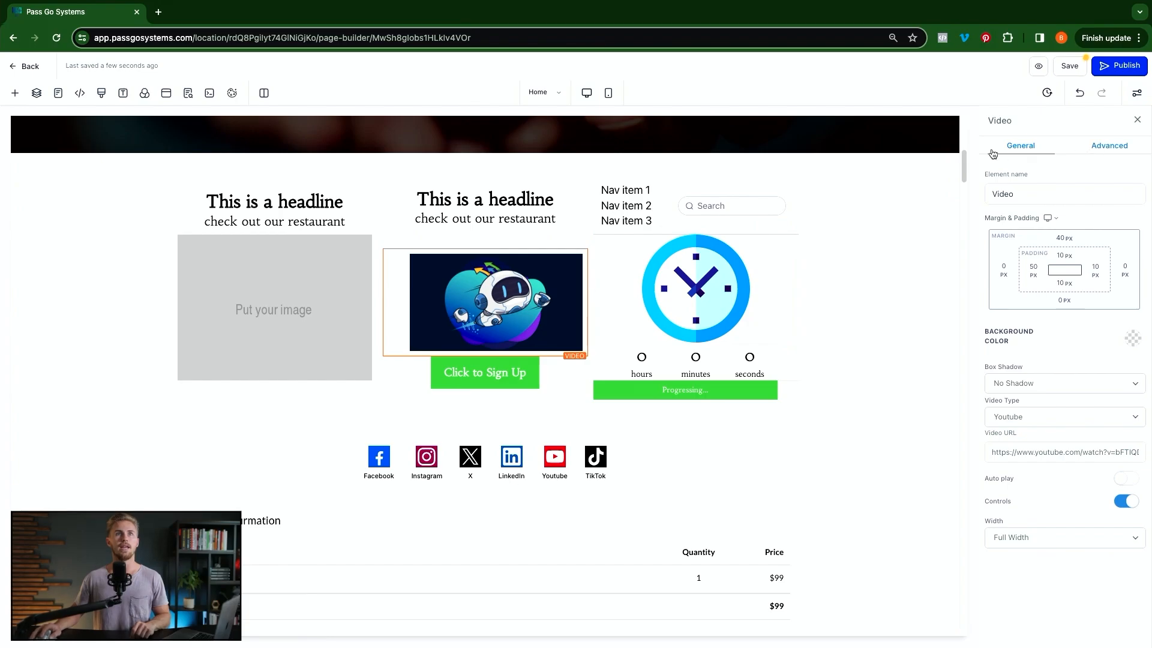
pyautogui.click(1109, 146)
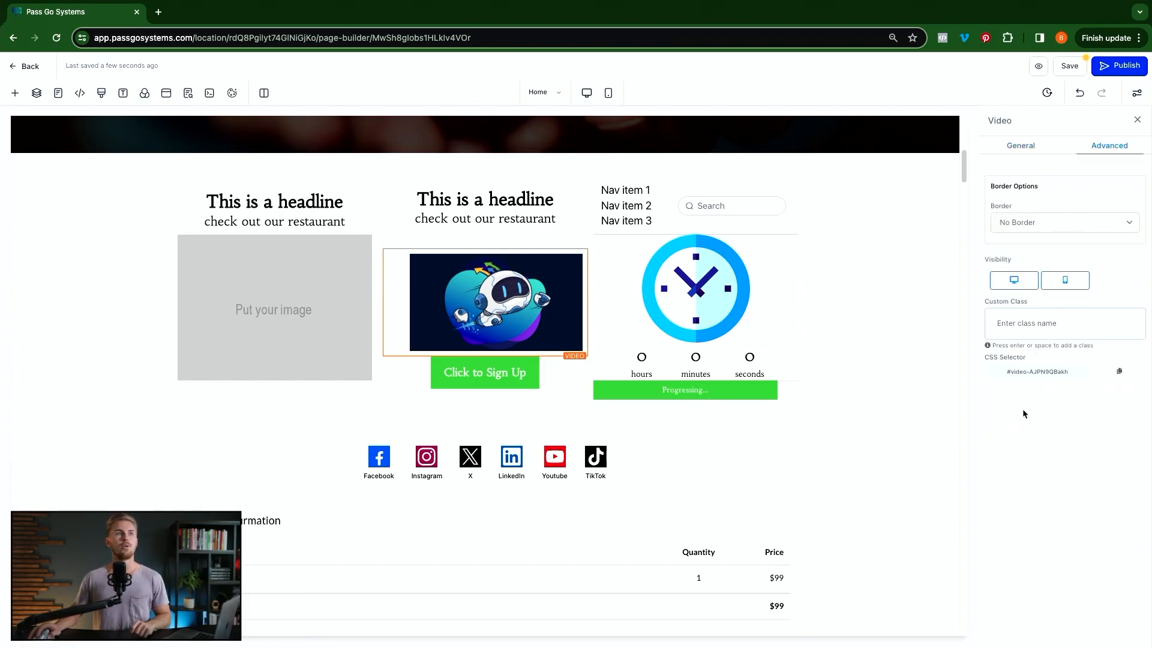
pyautogui.click(1020, 146)
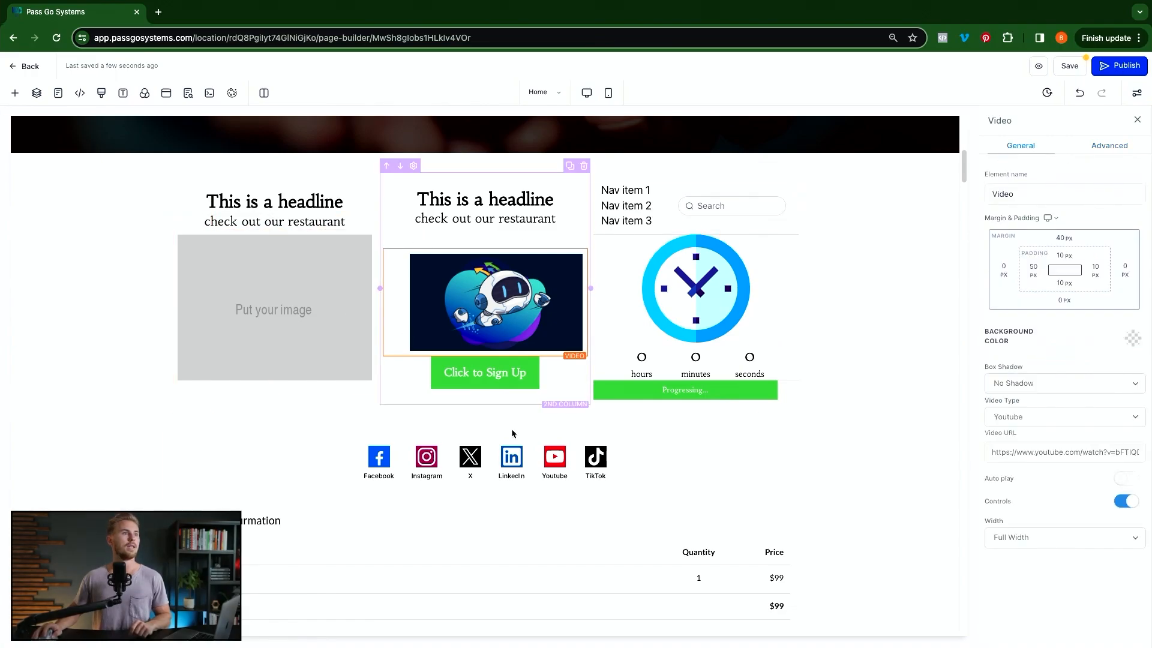
# Set the width and height of the clock Svg in the third column to 400 px each.
pyautogui.click(746, 304)
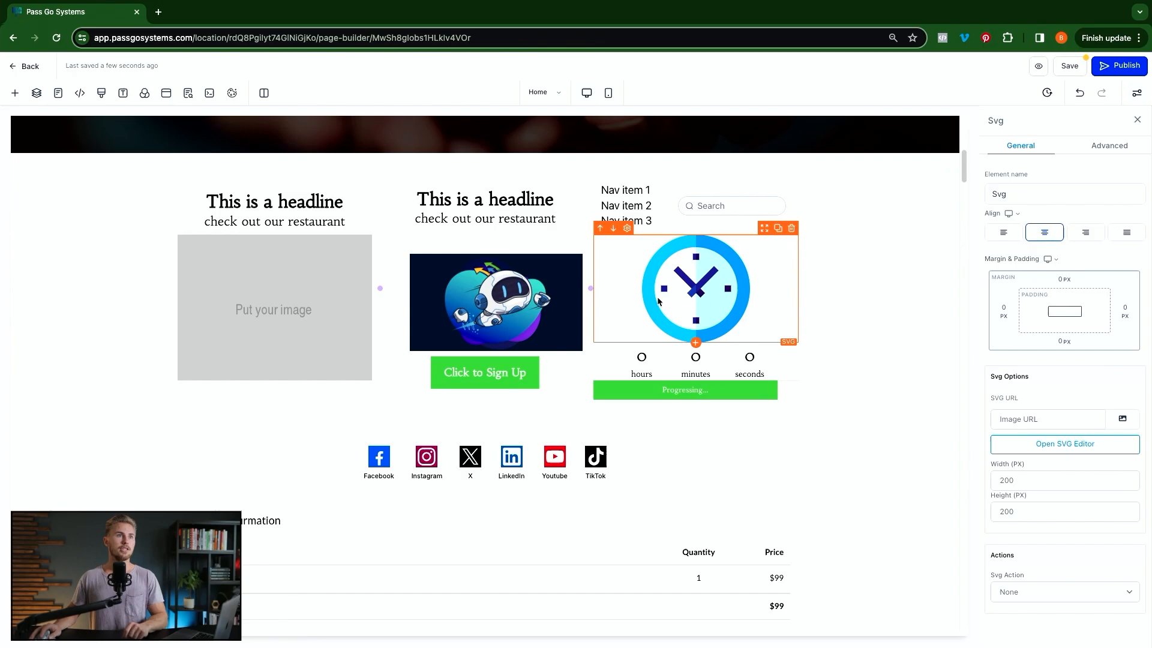
pyautogui.click(1059, 415)
pyautogui.click(1059, 401)
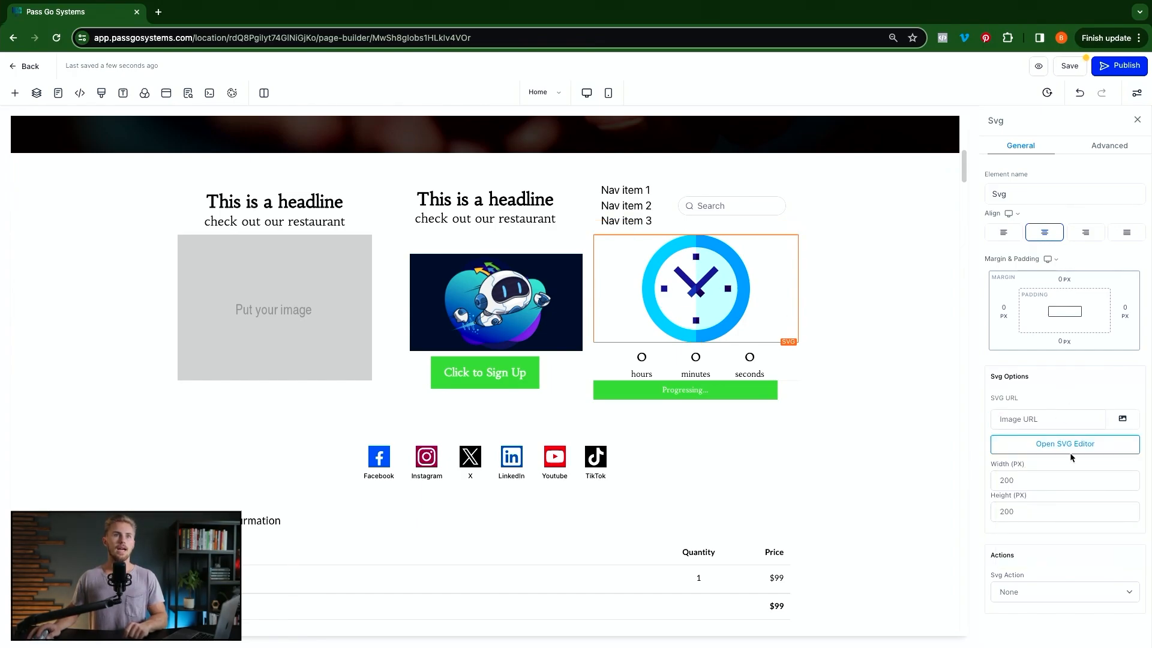
pyautogui.doubleClick(1051, 477)
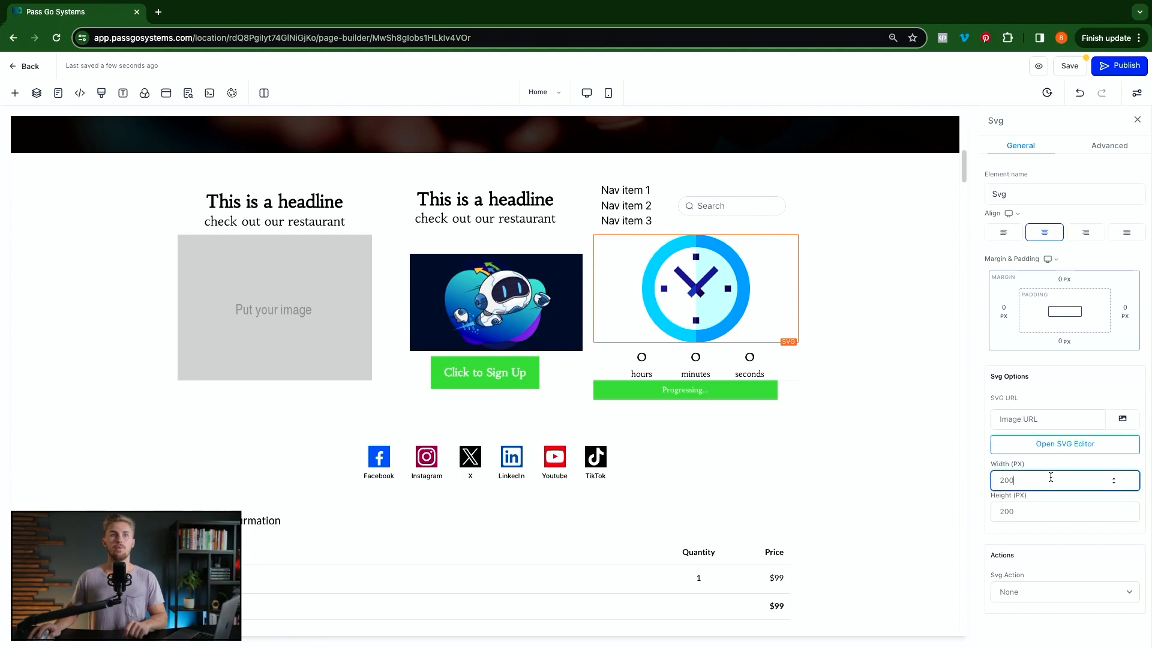
pyautogui.write('400')
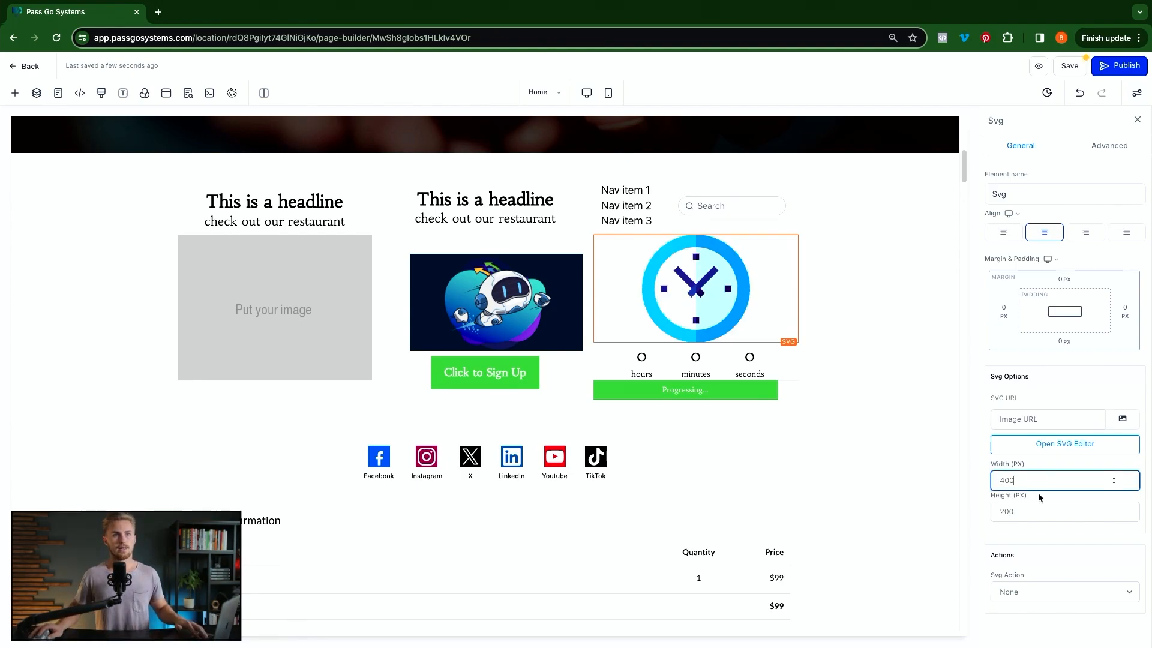
pyautogui.doubleClick(1035, 508)
pyautogui.write('400')
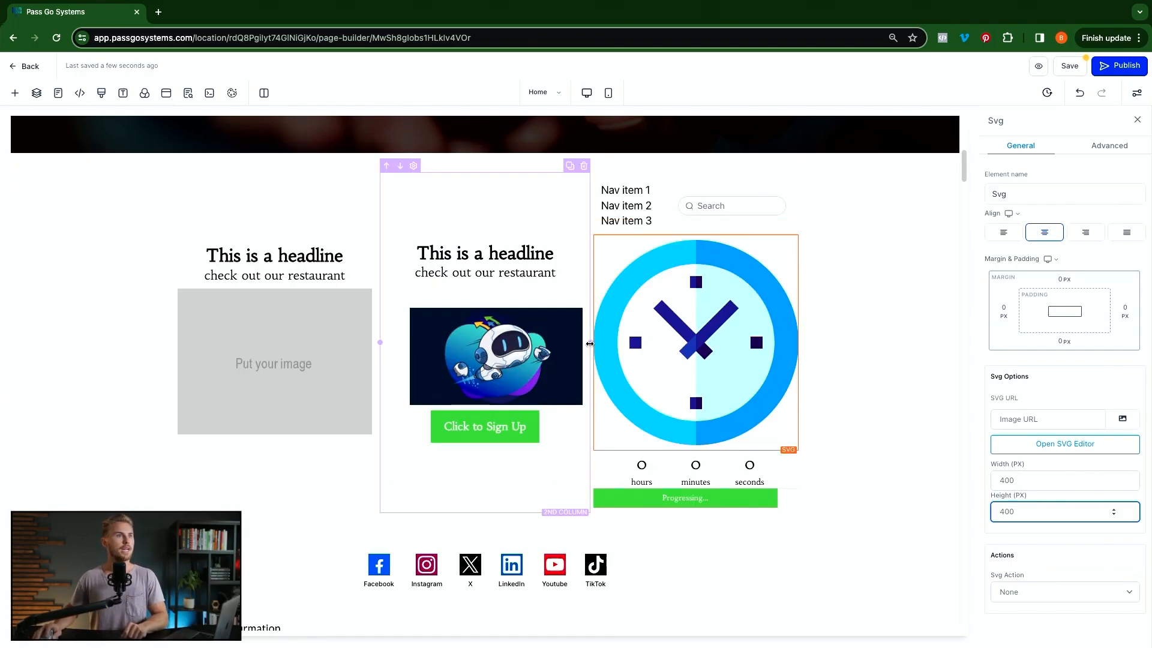
# Adjust the boundaries of the three-column row so the first column is narrower and the middle video column is wider.
pyautogui.moveTo(590, 345); pyautogui.dragTo(520, 347)
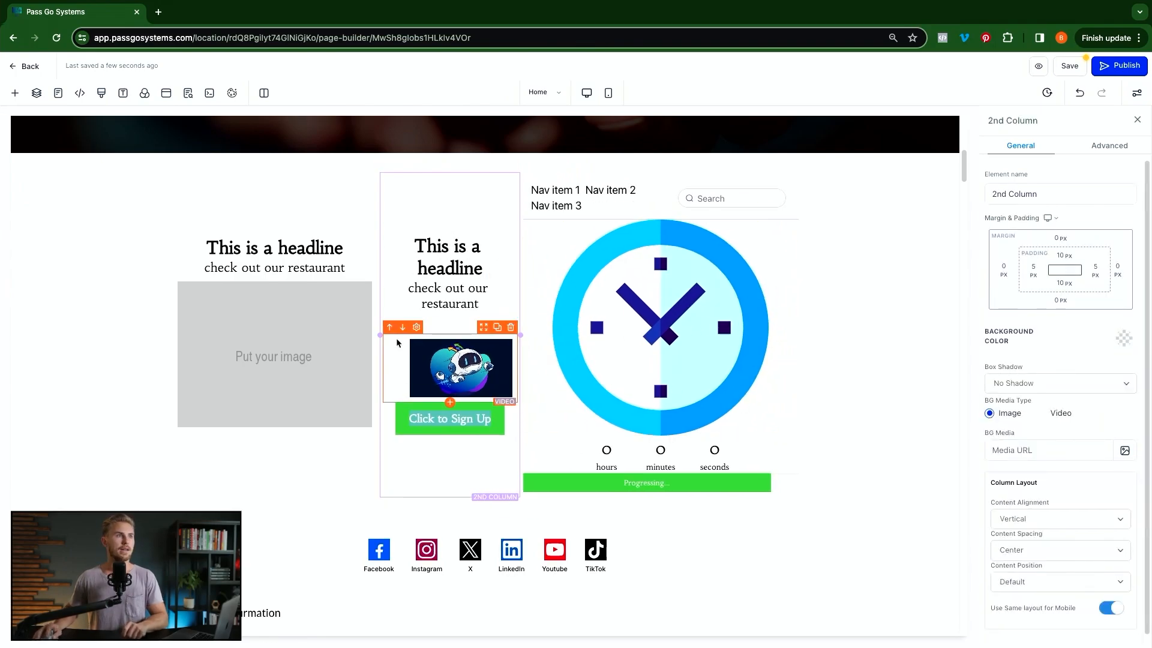
pyautogui.moveTo(380, 335); pyautogui.dragTo(309, 335)
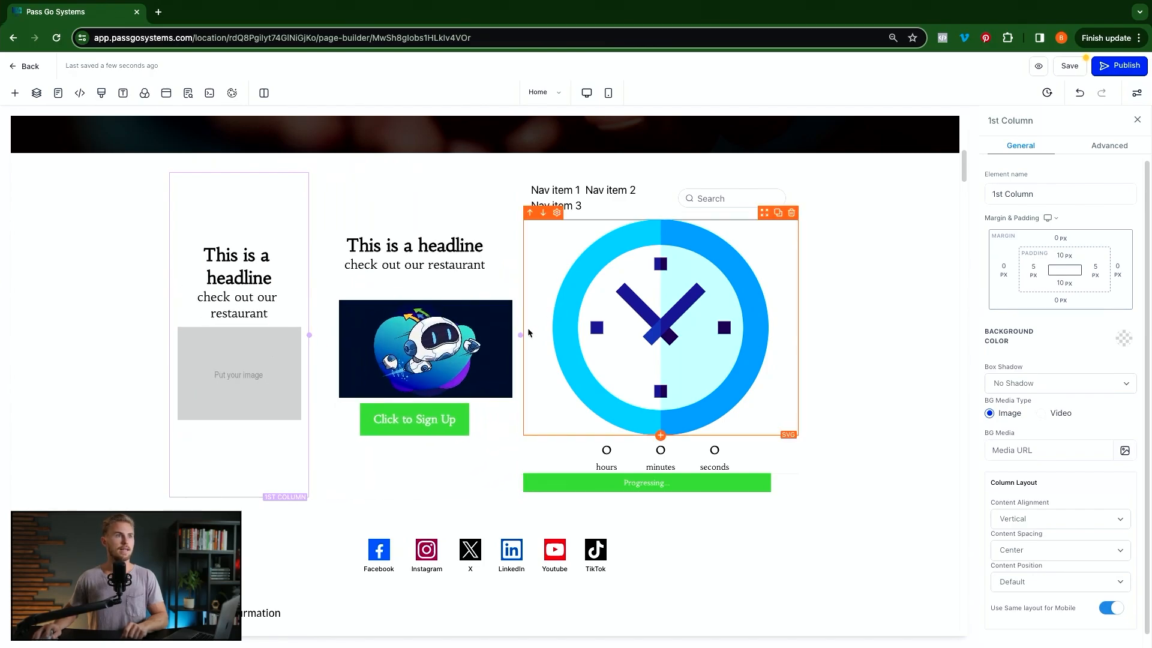
pyautogui.moveTo(528, 327); pyautogui.dragTo(607, 334)
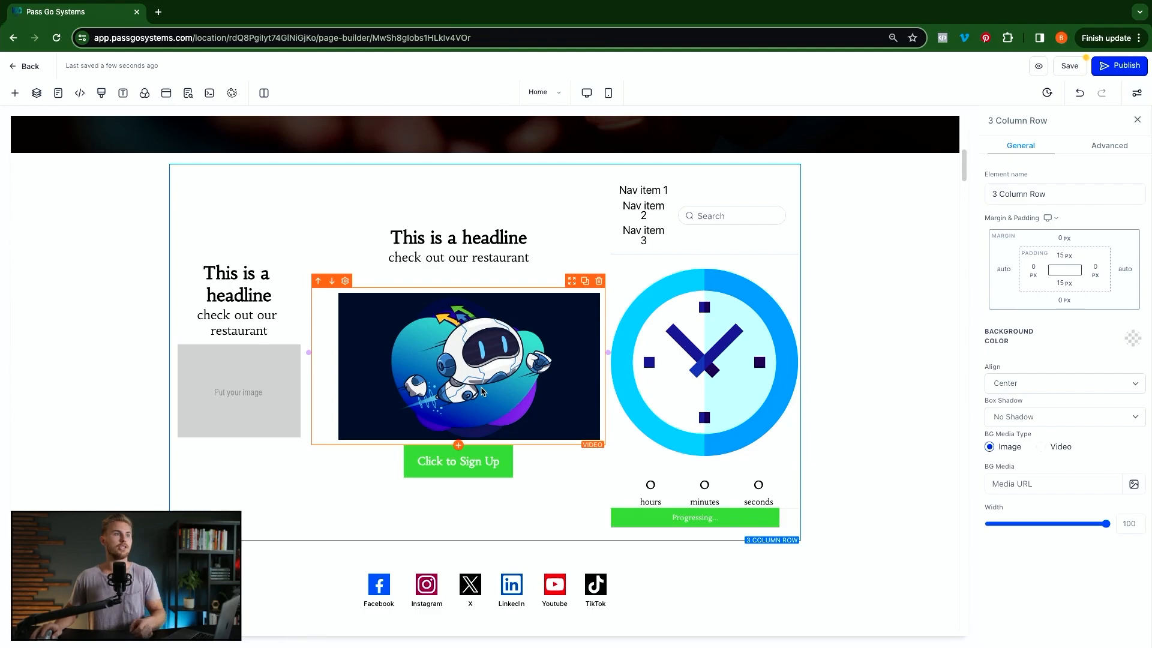
# Delete the whole section containing the three-column row, located between the hero banner and About Us.
pyautogui.scroll(1, 540, 288)
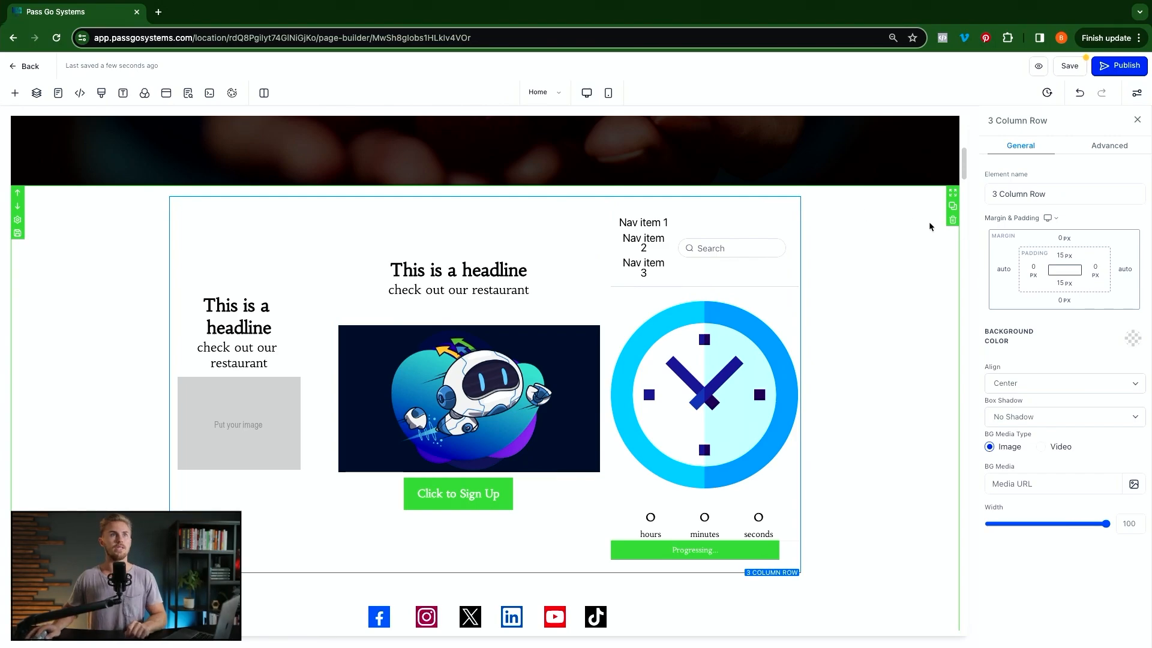
pyautogui.click(953, 221)
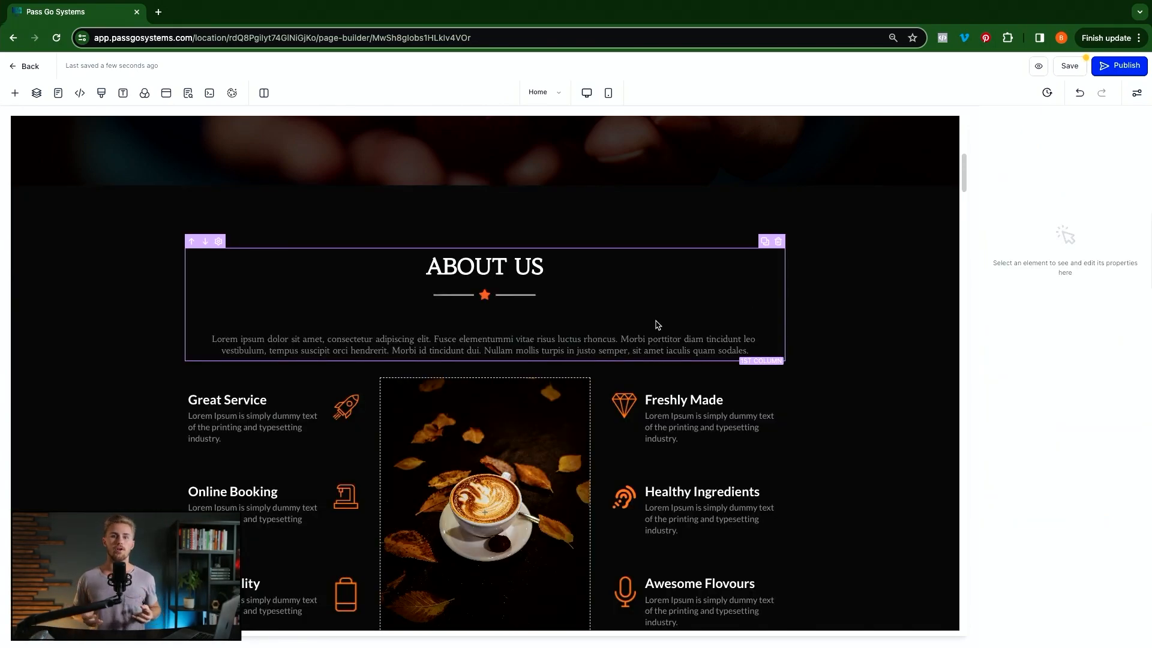
# Replace the navigation menu's brand logo with Untitled design (28).png, uploaded from the Logo folder.
pyautogui.scroll(3, 550, 394)
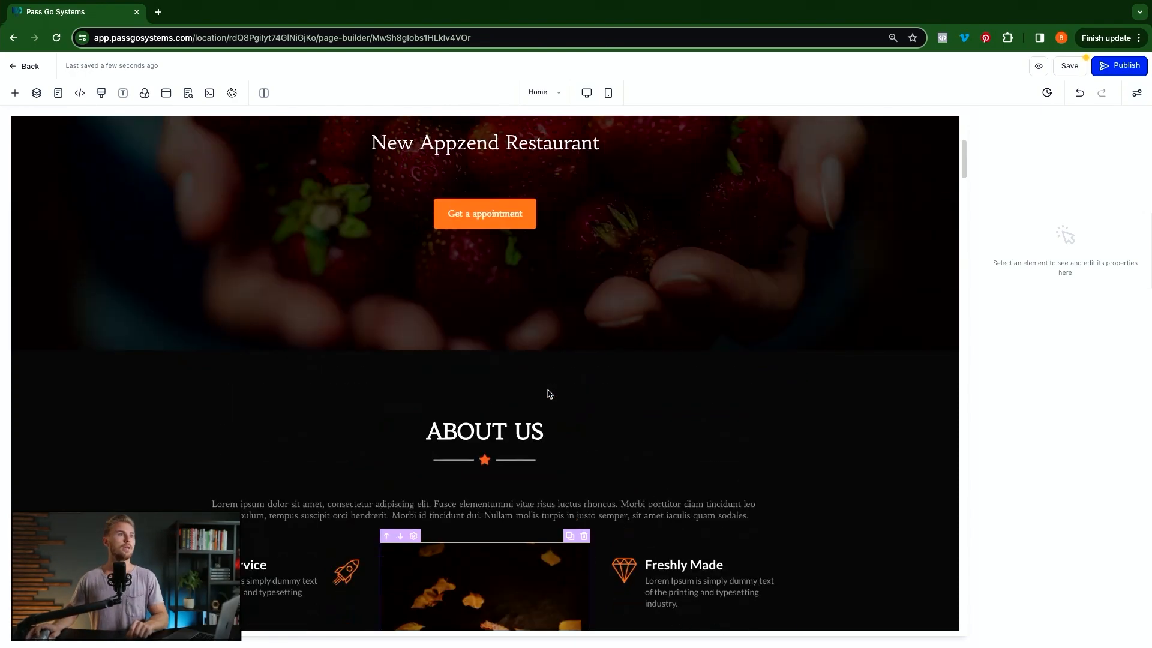
pyautogui.scroll(5, 550, 393)
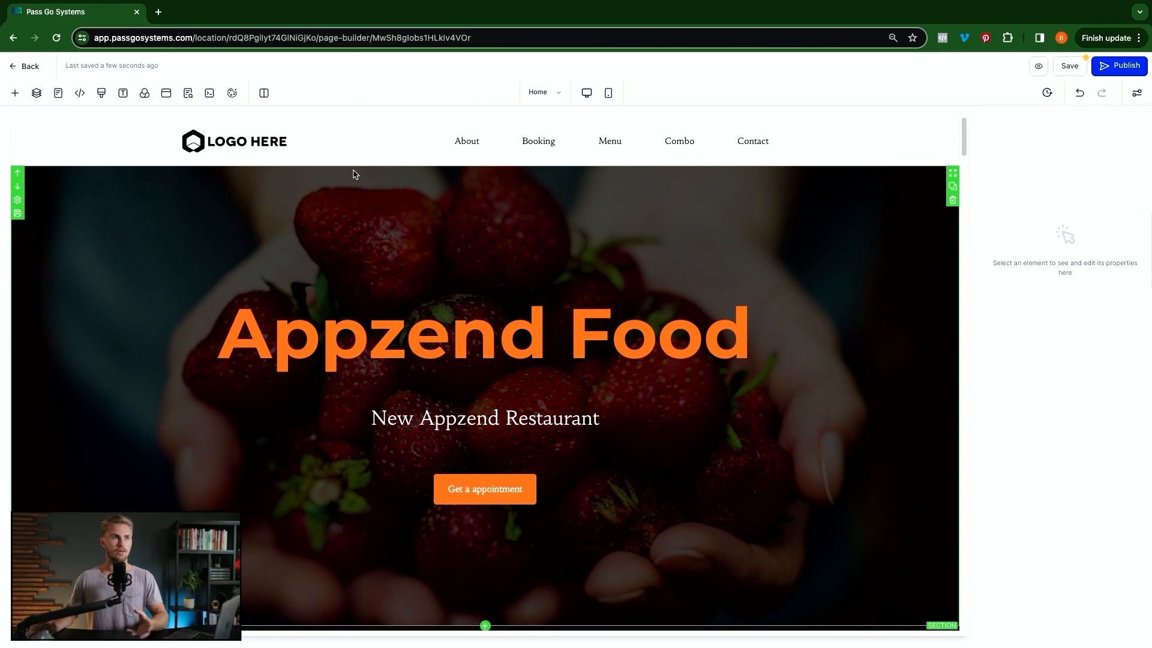
pyautogui.click(271, 147)
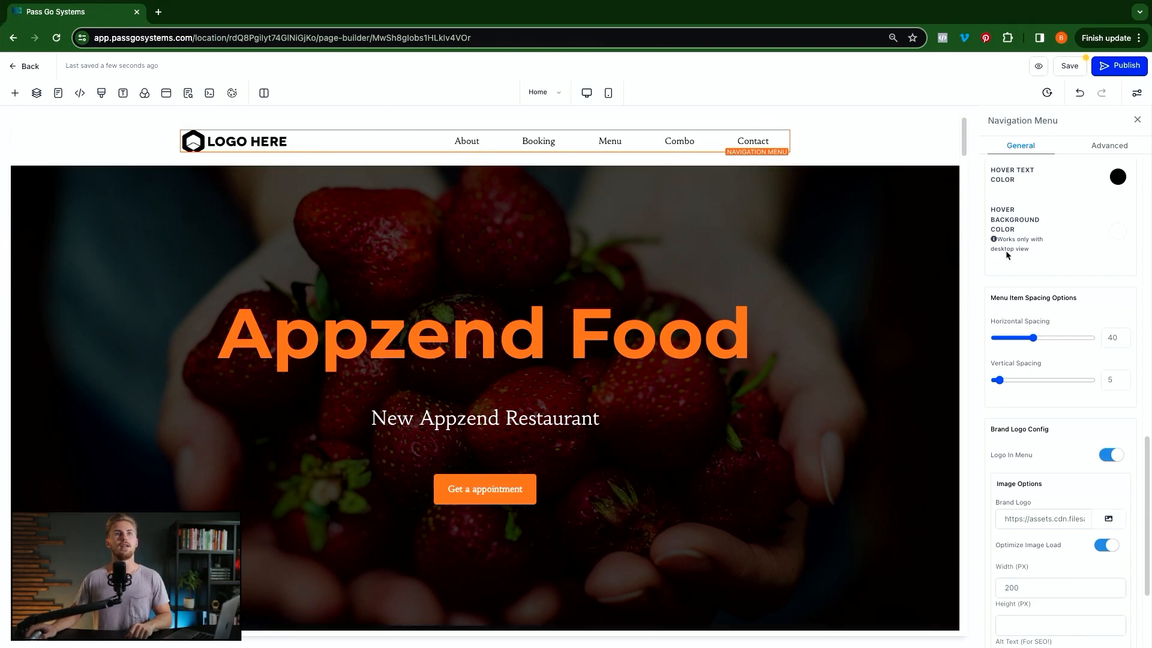
pyautogui.scroll(-2, 1047, 471)
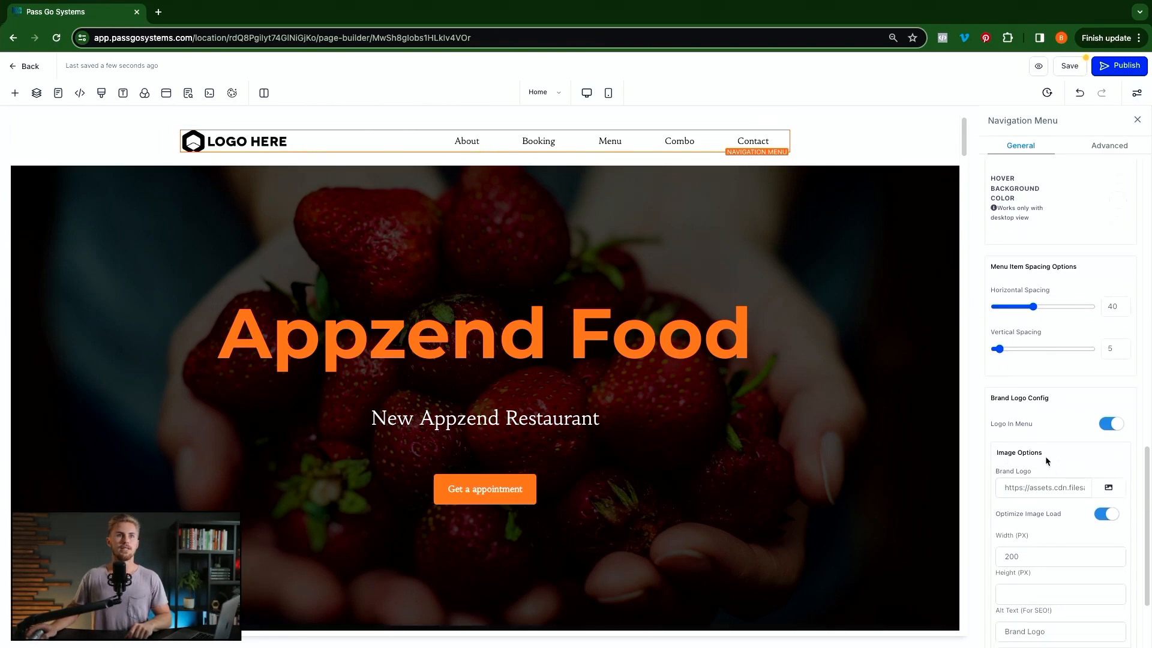
pyautogui.click(1108, 487)
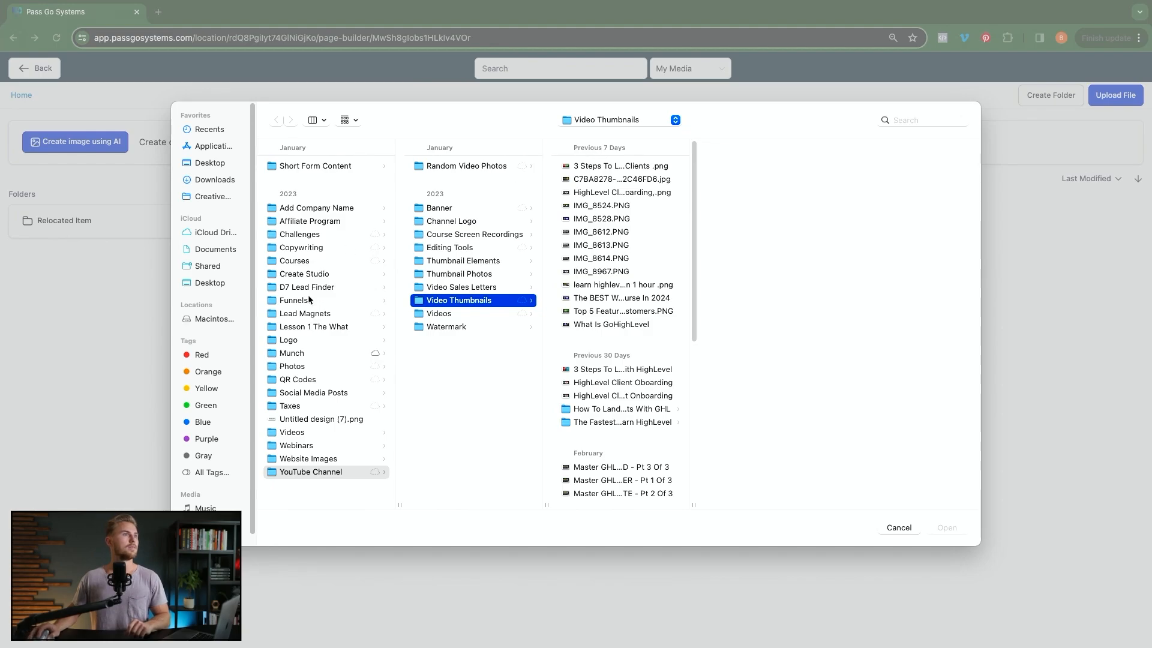
pyautogui.click(299, 341)
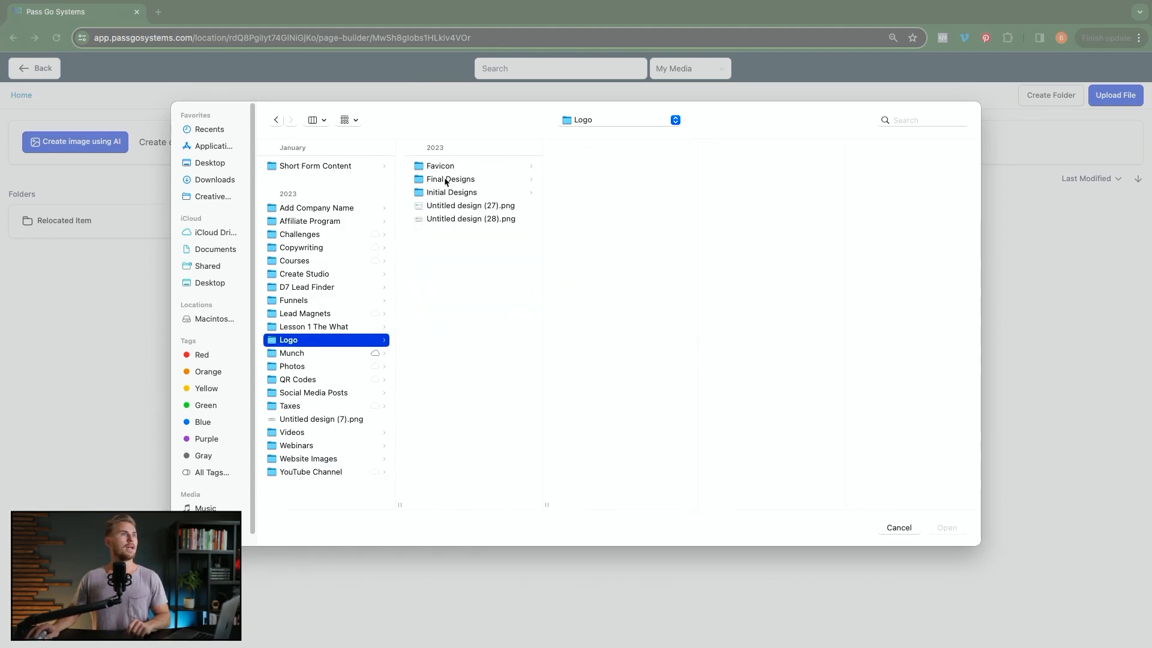
pyautogui.doubleClick(451, 220)
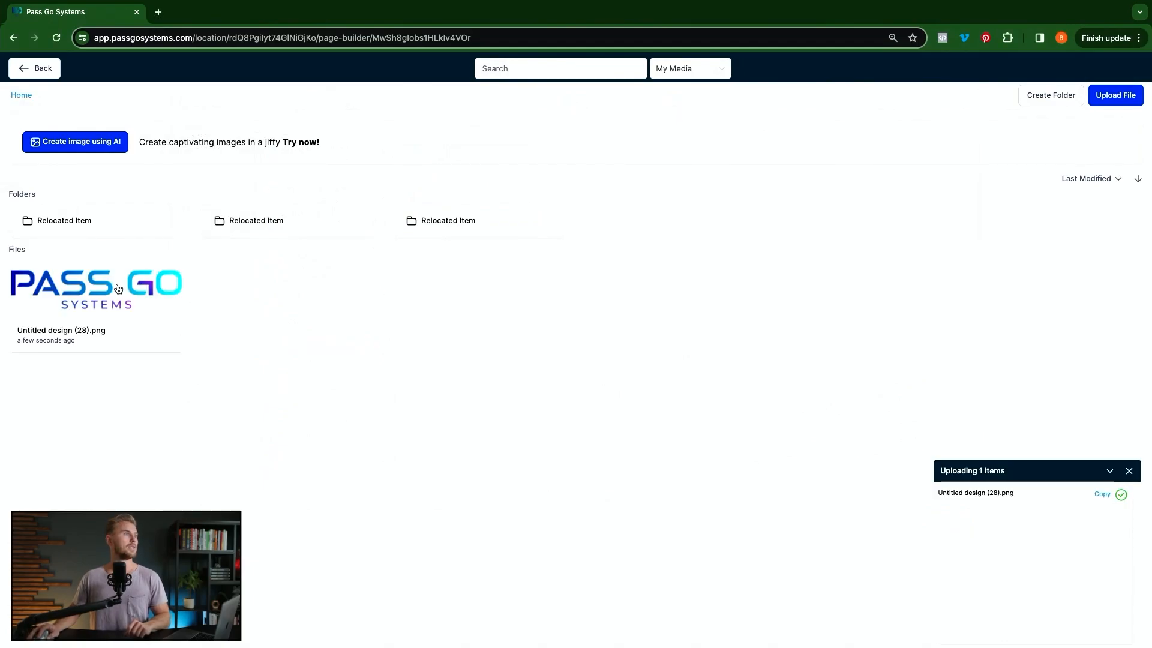
pyautogui.click(118, 288)
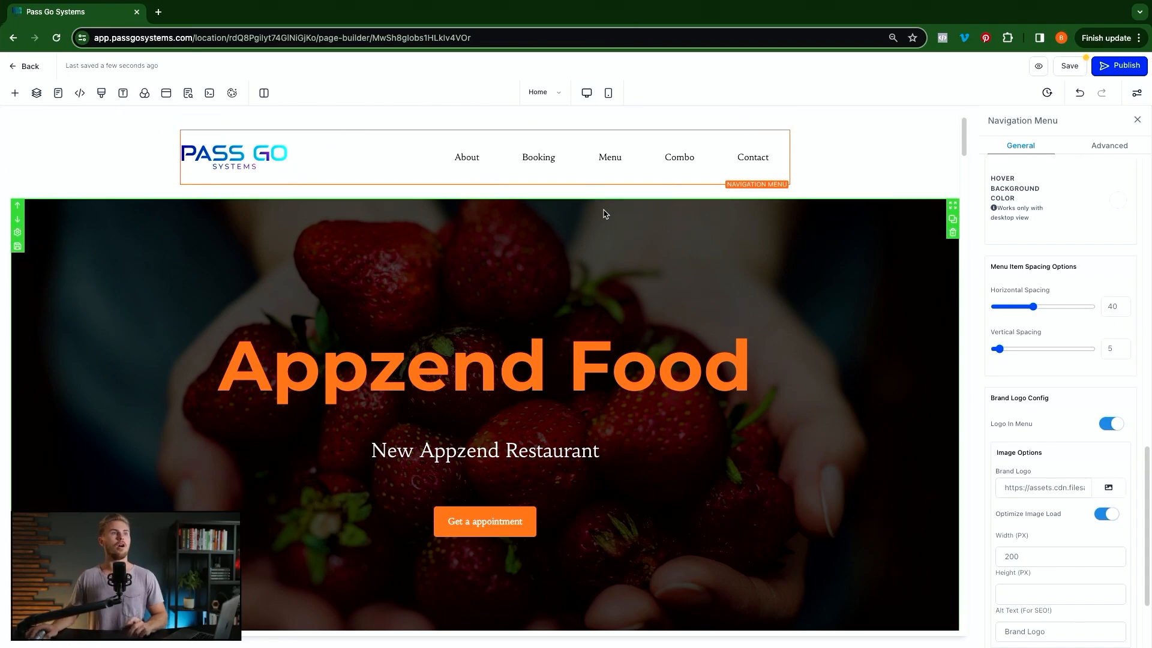
# Save the home page including the changes to its global section, and open a preview of it.
pyautogui.scroll(-5, 596, 264)
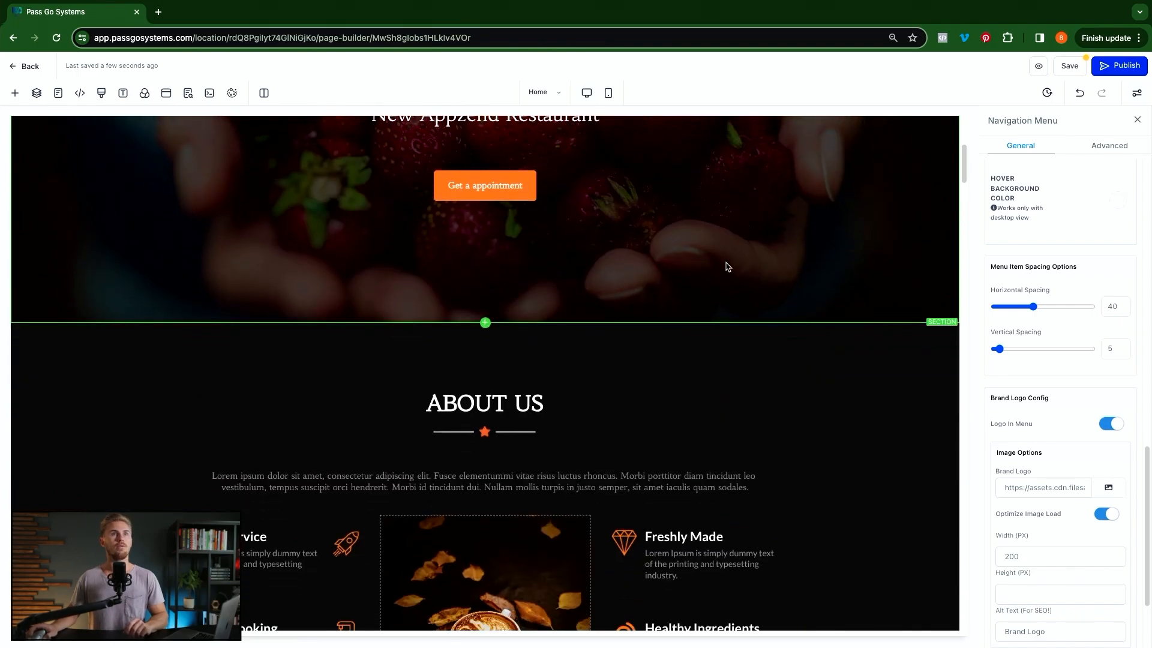
pyautogui.scroll(5, 866, 249)
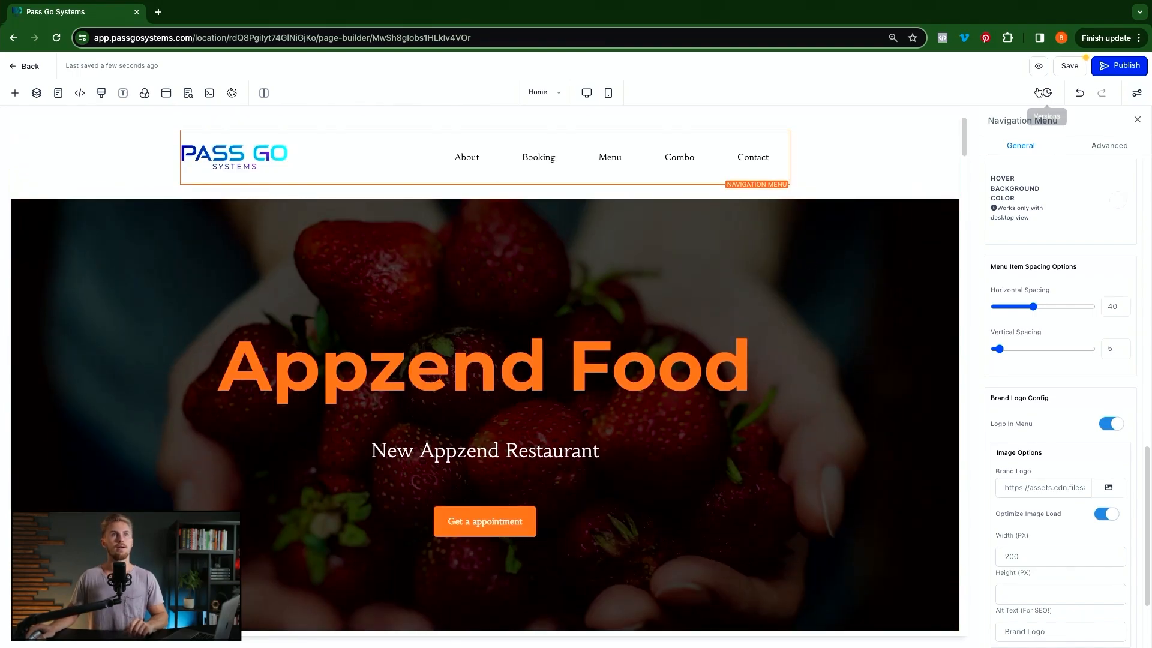
pyautogui.click(1068, 67)
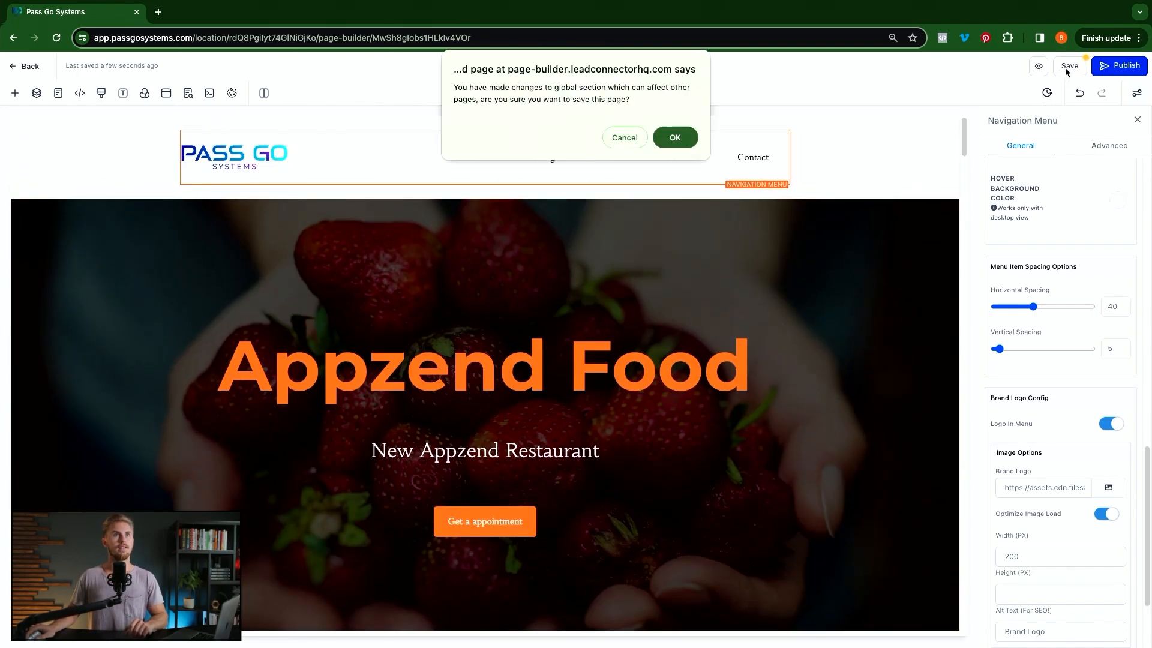
pyautogui.click(683, 138)
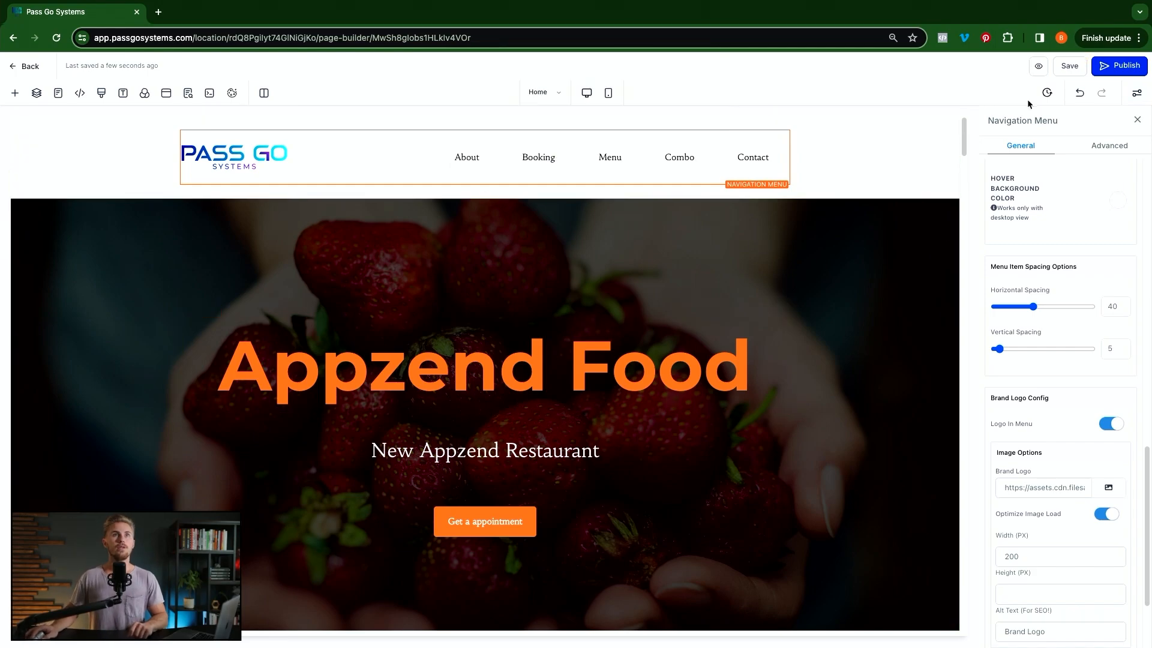
pyautogui.click(1040, 67)
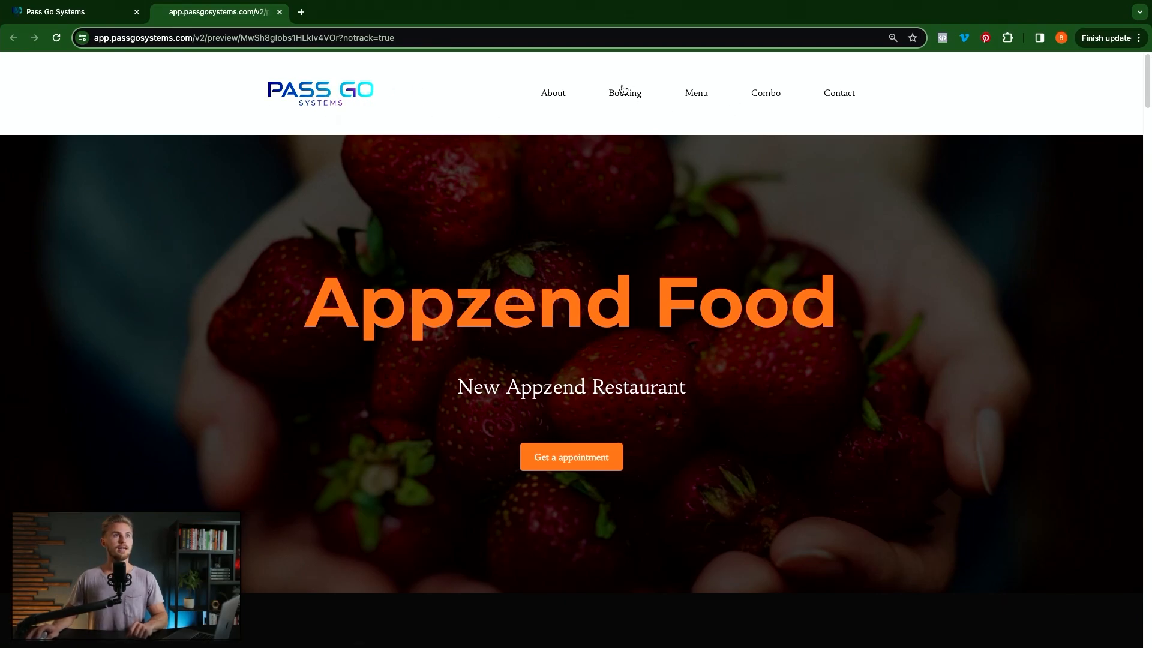
# Test the About, Booking and Menu links of the navigation menu in the preview, returning to the page header after each.
pyautogui.click(553, 94)
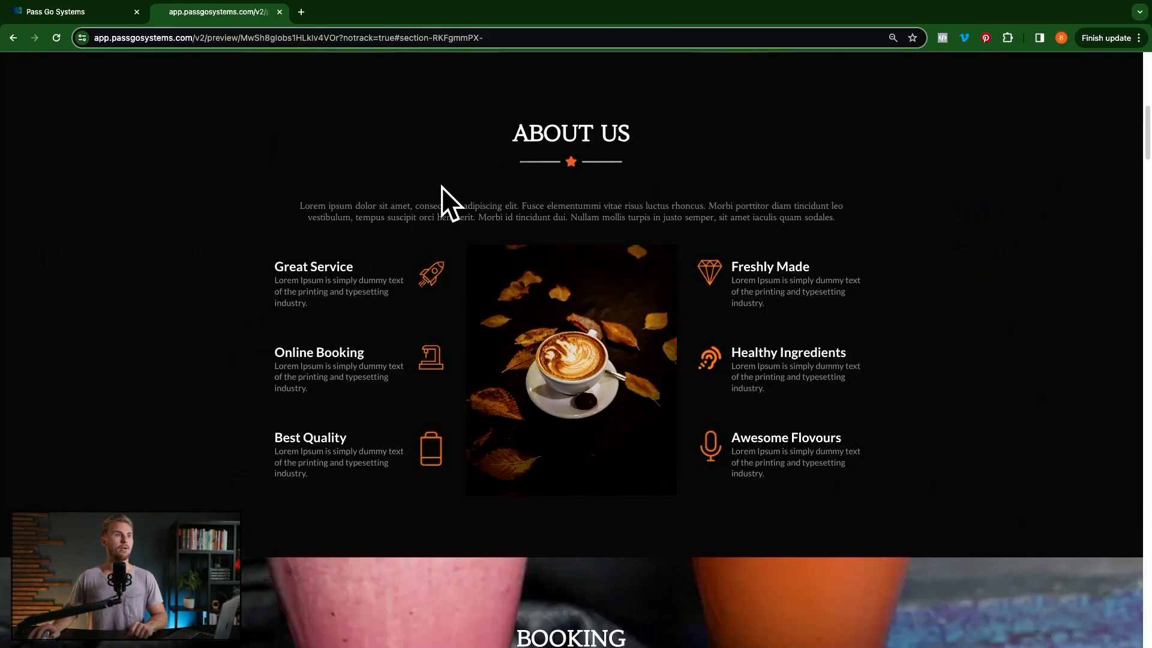
pyautogui.scroll(10, 596, 287)
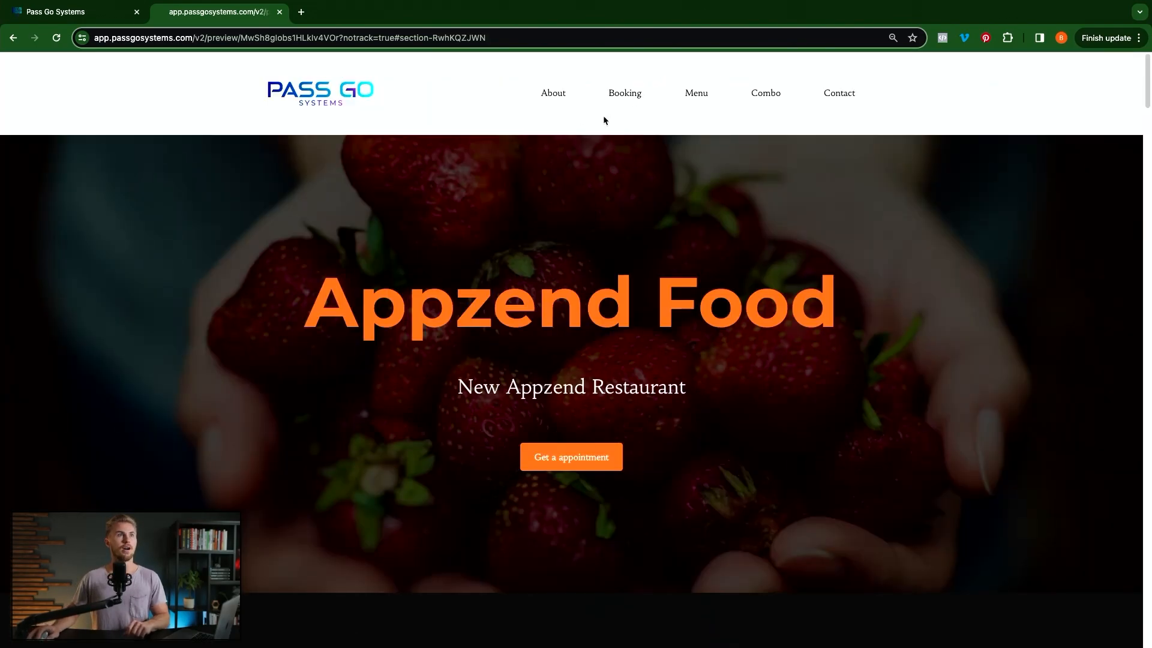
pyautogui.click(625, 96)
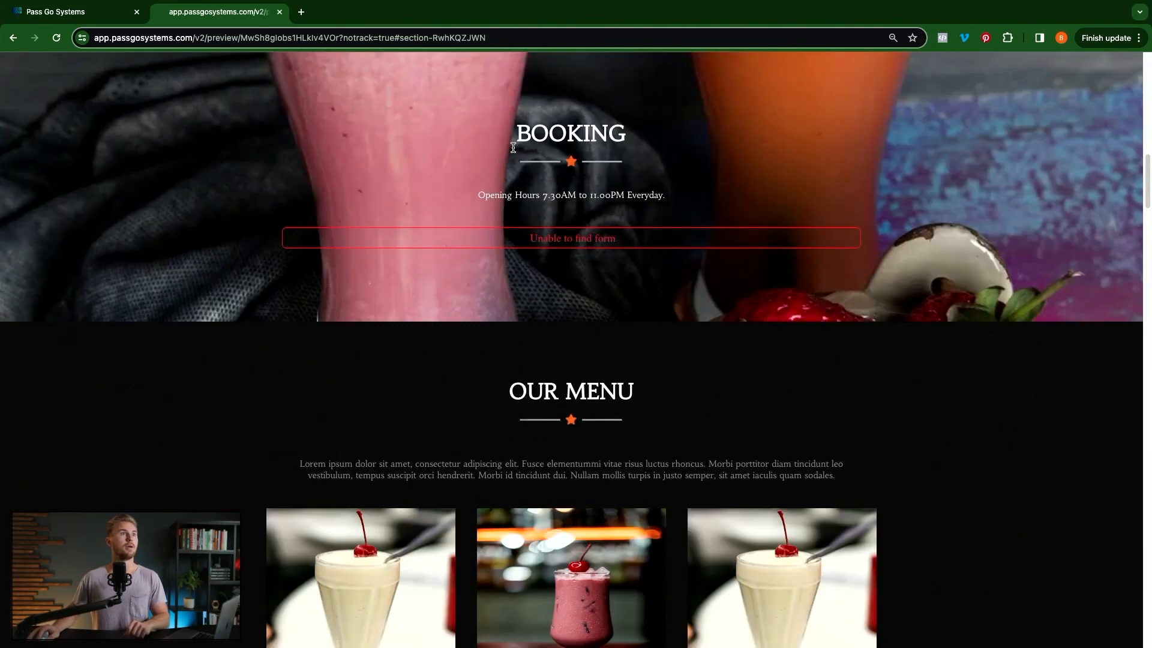
pyautogui.scroll(10, 600, 216)
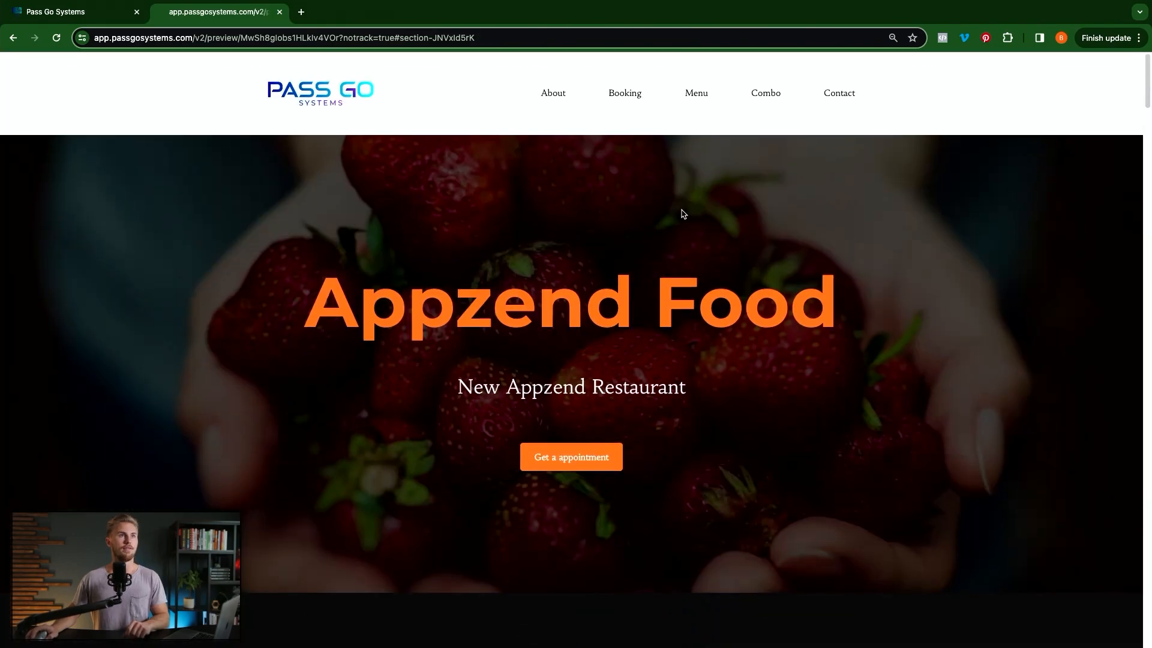
pyautogui.click(696, 93)
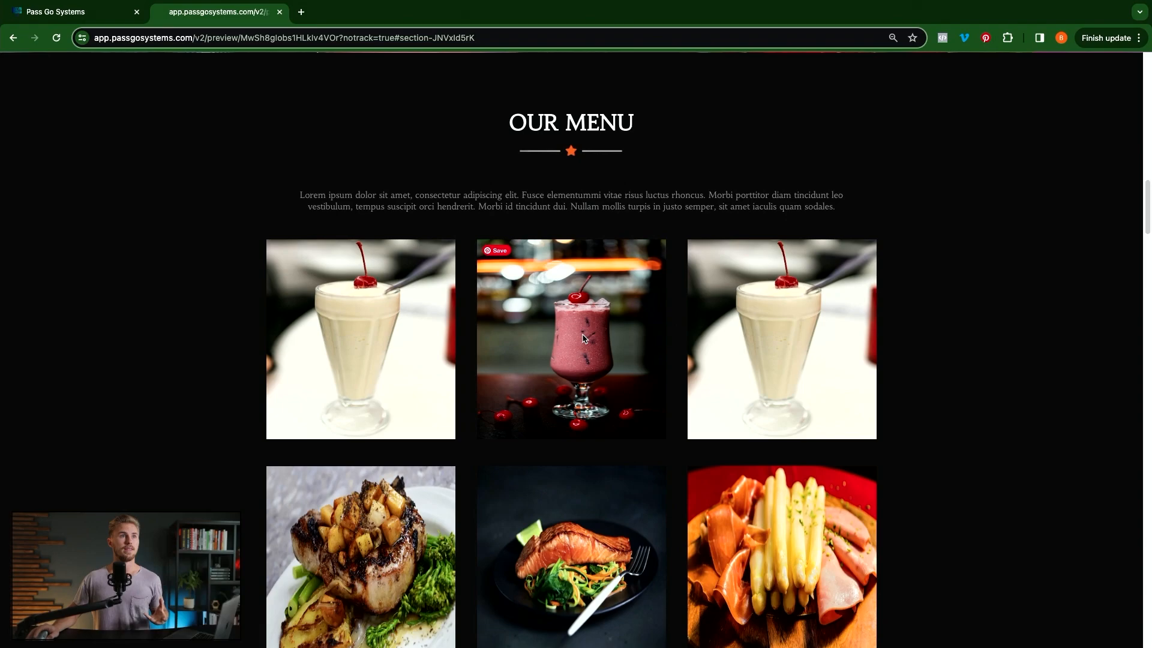
pyautogui.scroll(20, 585, 336)
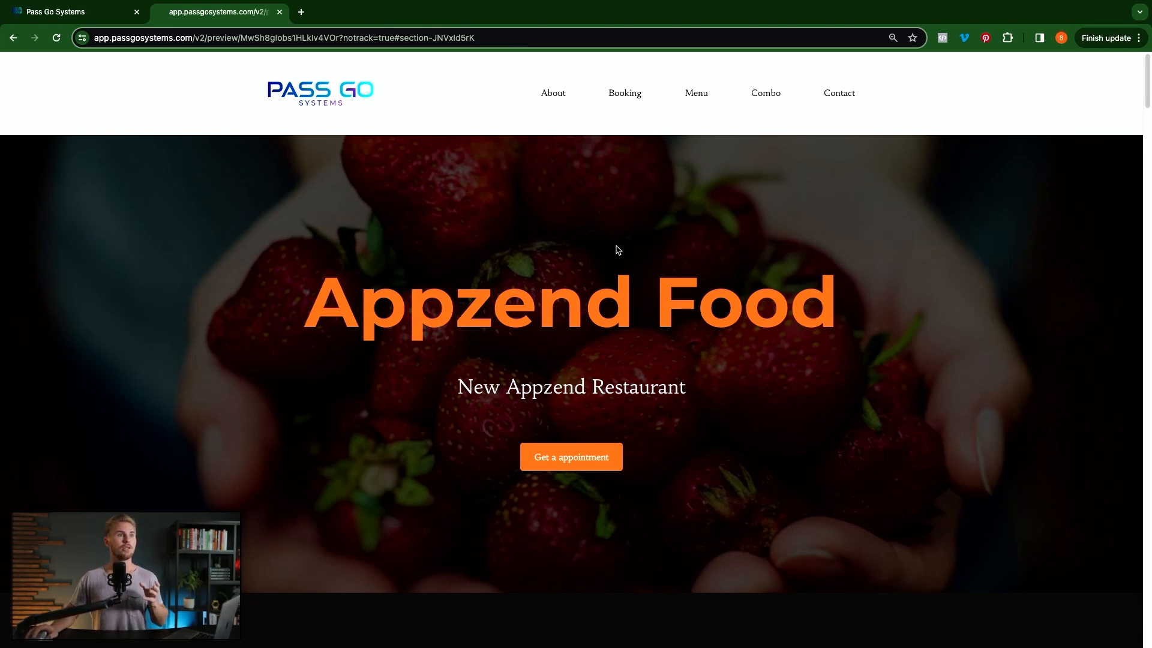
# Follow the hero banner's Get a appointment button in the preview, look through the page it leads to, and close the preview.
pyautogui.click(565, 465)
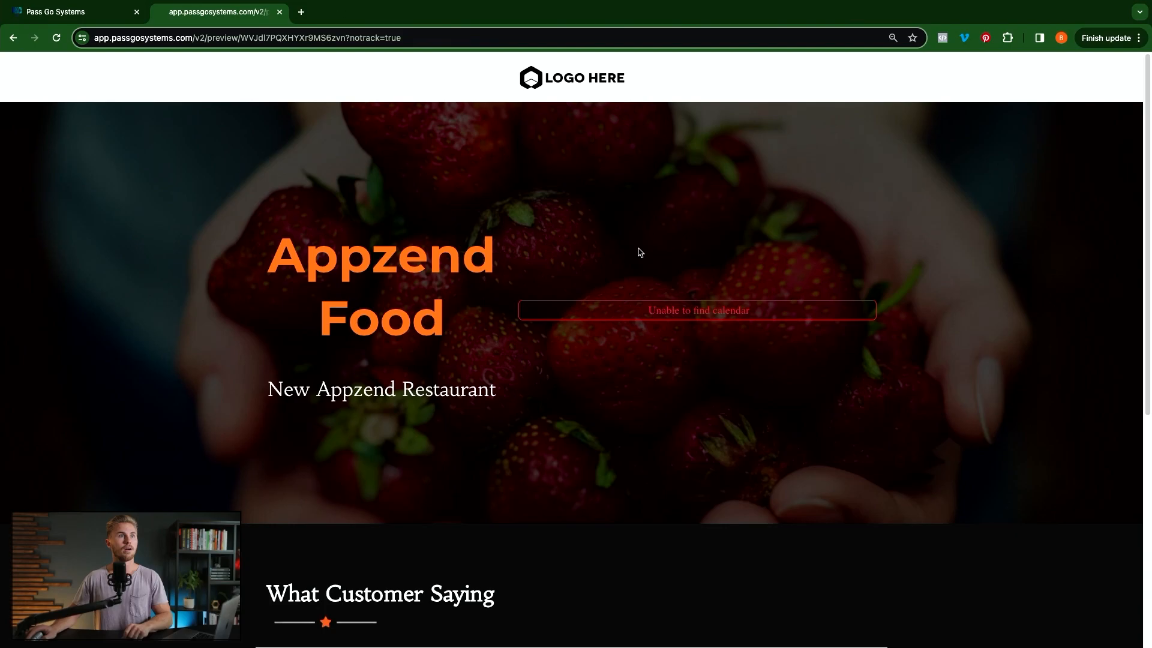
pyautogui.scroll(-6, 711, 315)
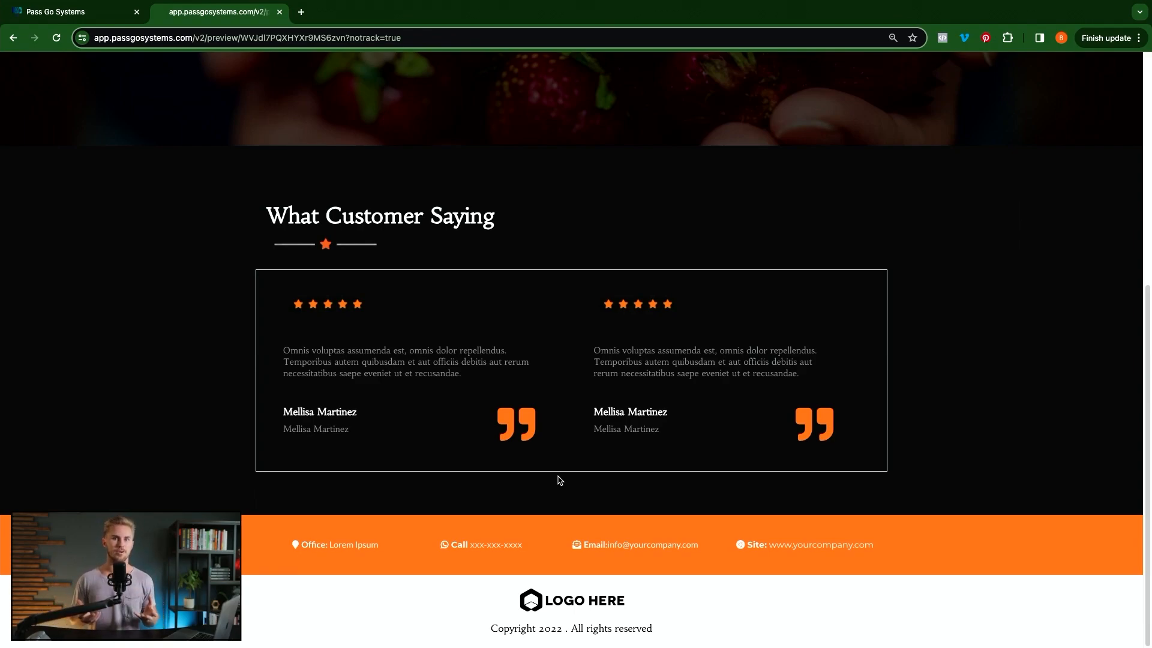
pyautogui.scroll(6, 624, 360)
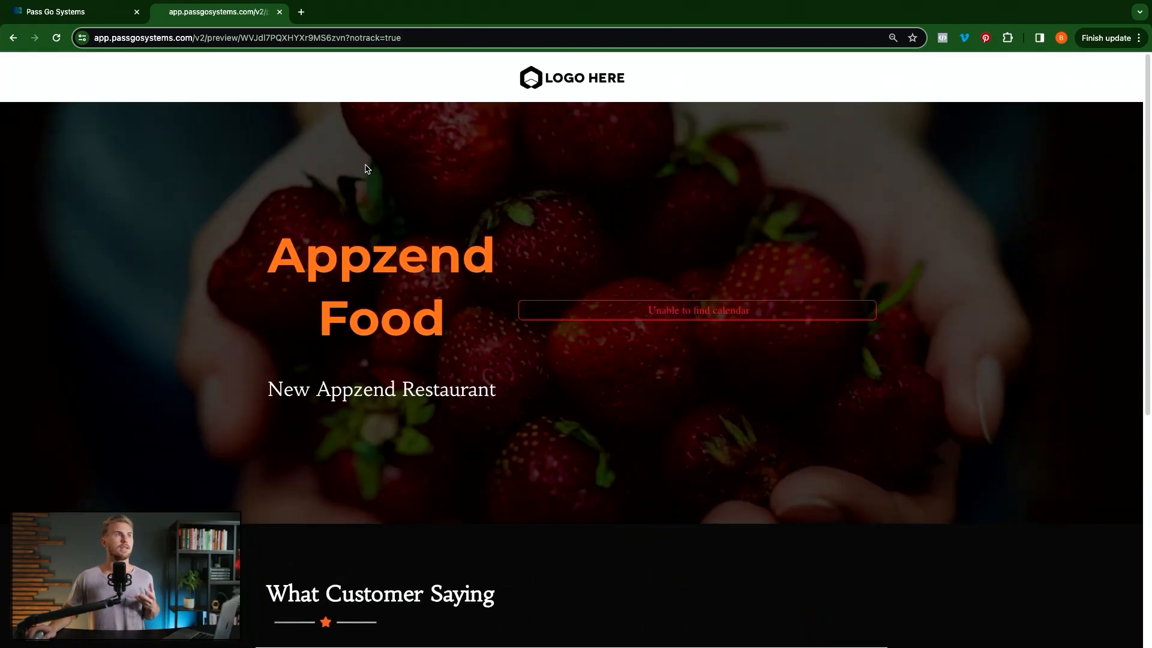
pyautogui.click(279, 12)
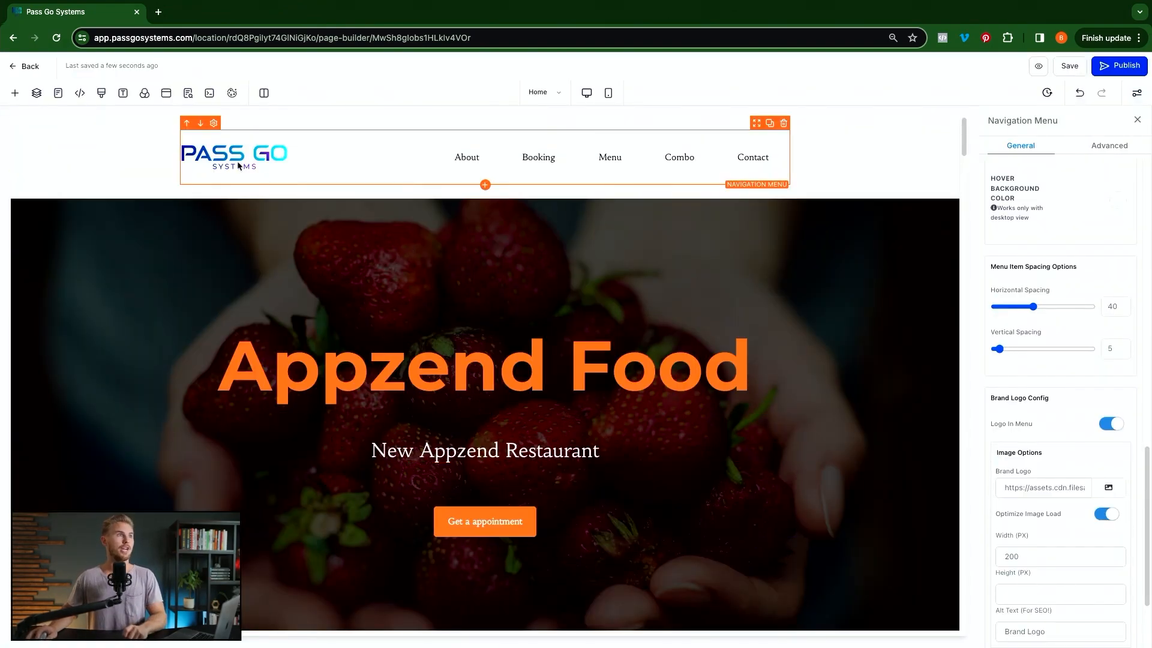
# Generate AI content for the About Us sub headline, asking for a short, enticing description of a restaurant that offers healthy options and great service.
pyautogui.scroll(-2, 567, 372)
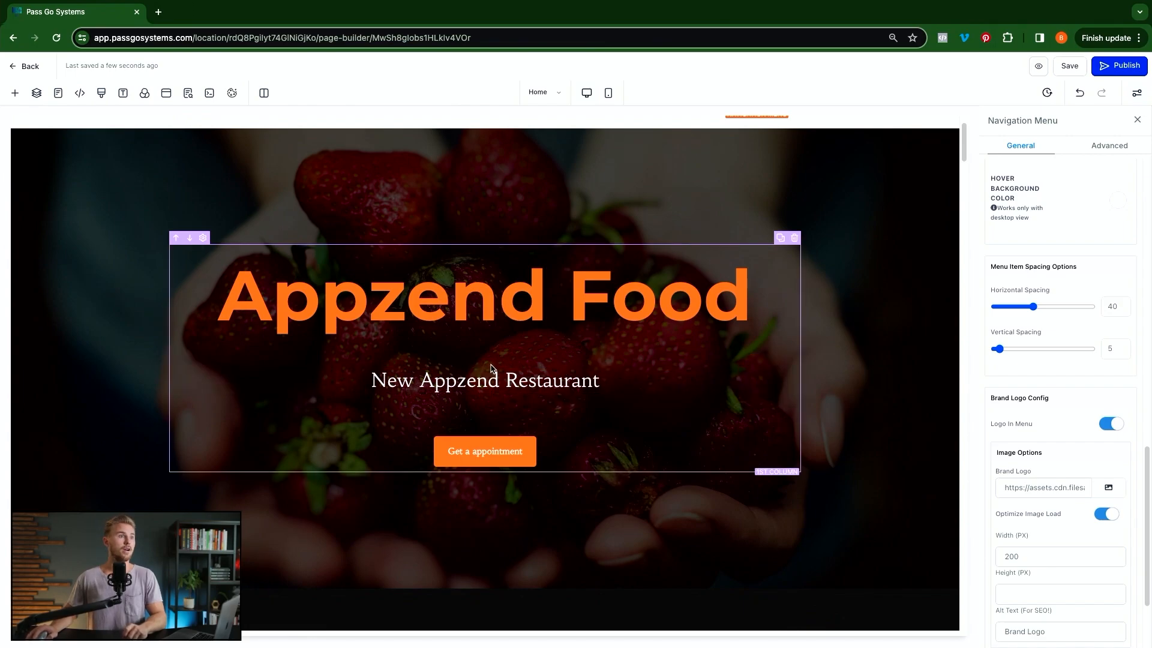
pyautogui.scroll(2, 491, 367)
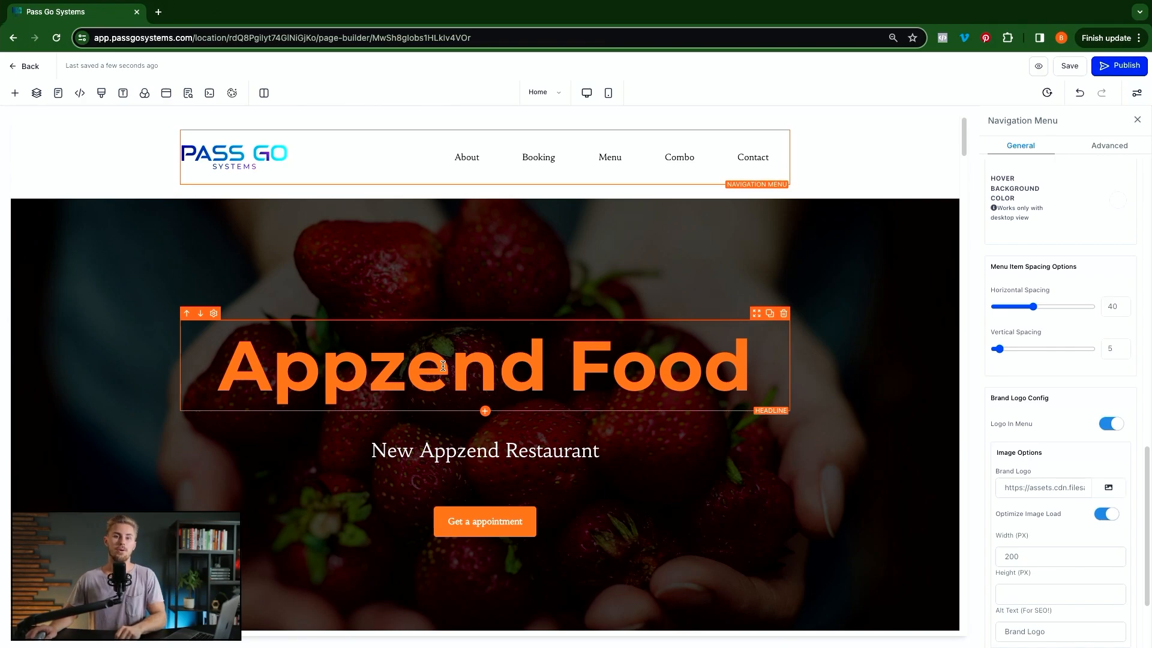
pyautogui.scroll(-5, 528, 406)
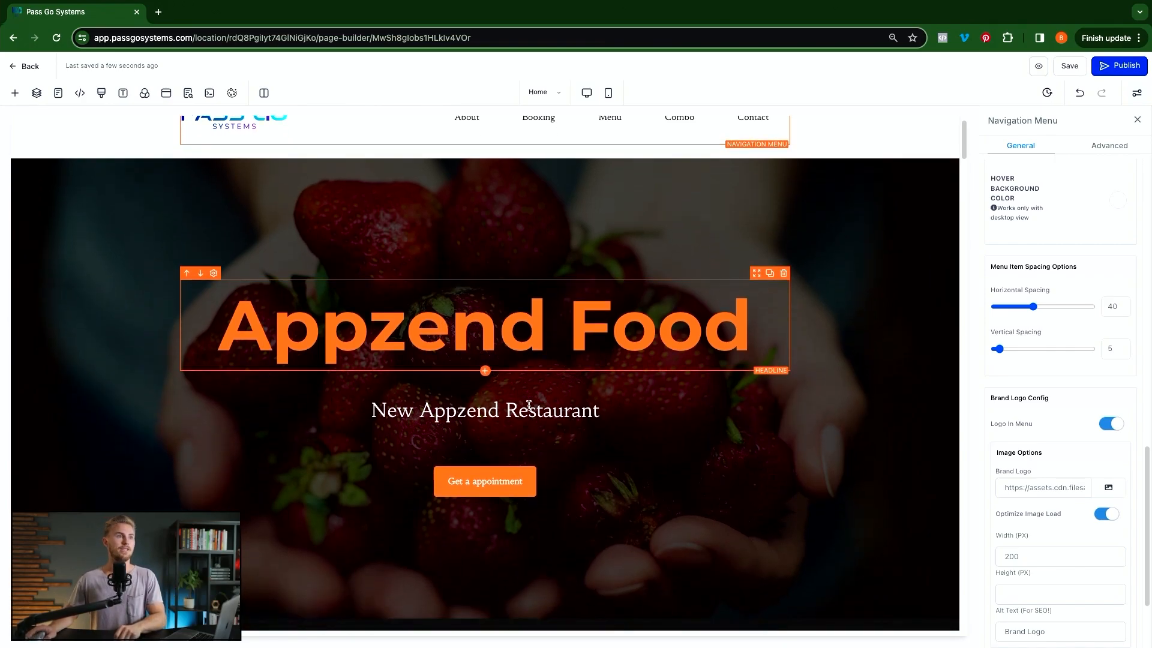
pyautogui.scroll(-8, 528, 405)
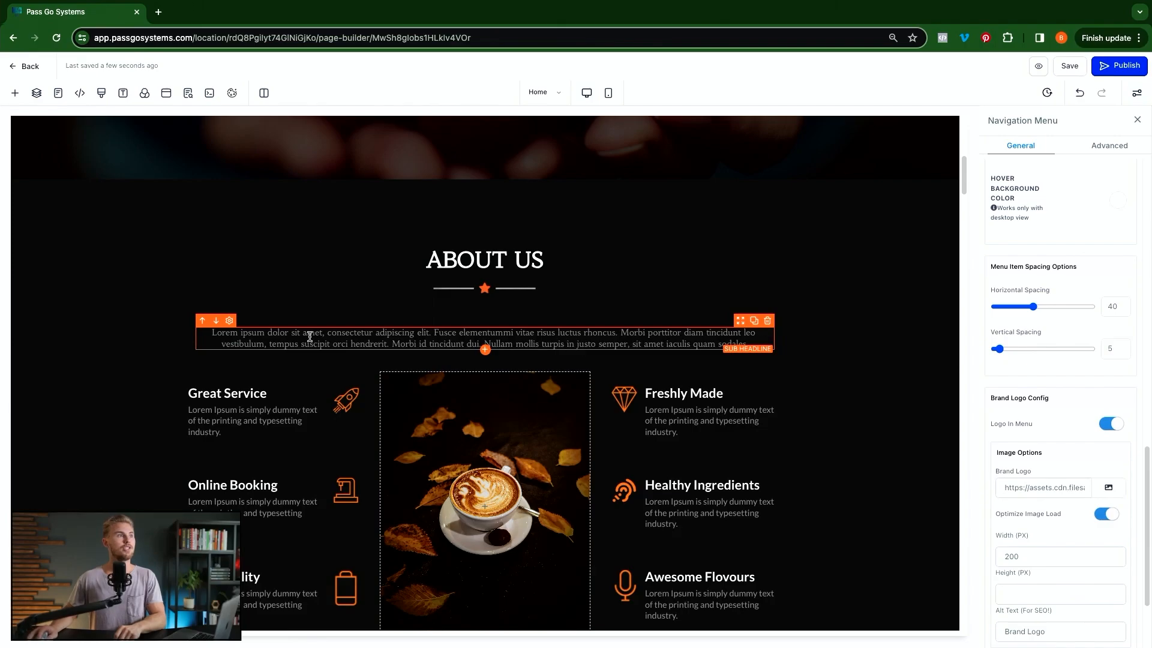
pyautogui.moveTo(212, 334); pyautogui.dragTo(478, 334)
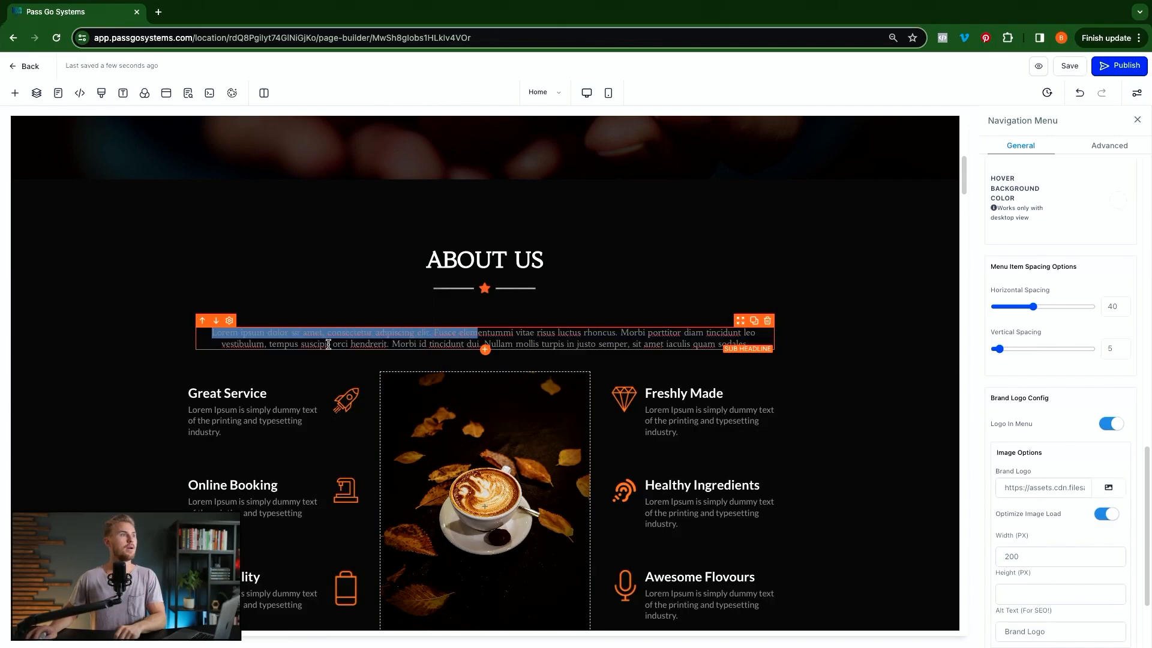
pyautogui.click(724, 341)
pyautogui.moveTo(761, 344); pyautogui.dragTo(197, 332)
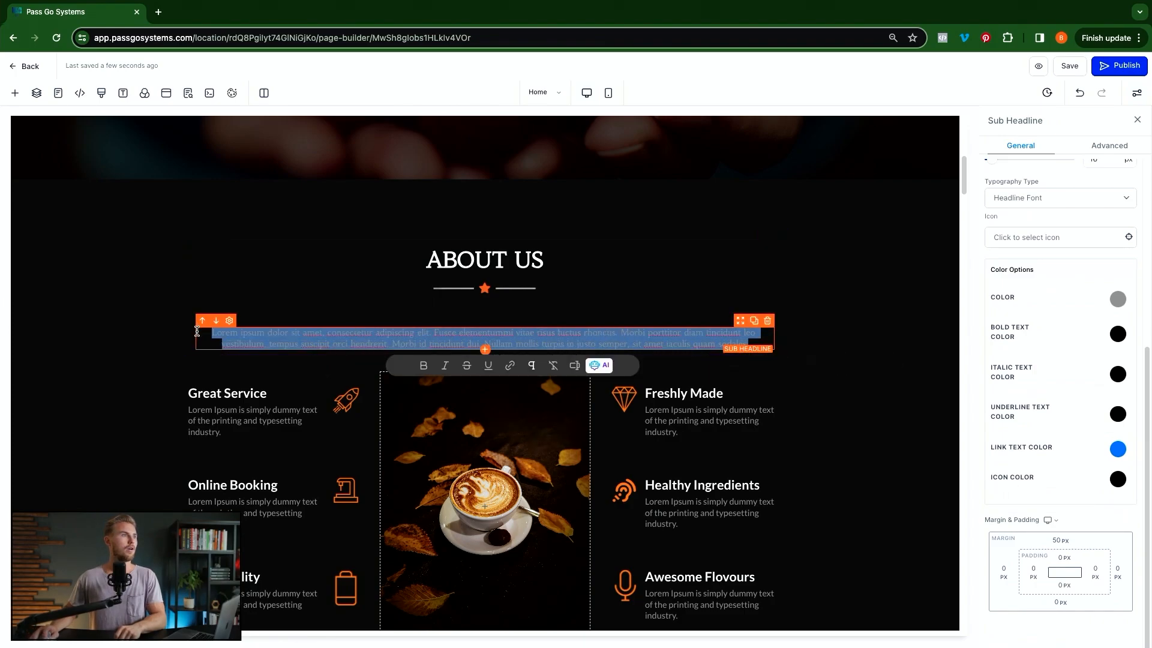
pyautogui.click(602, 368)
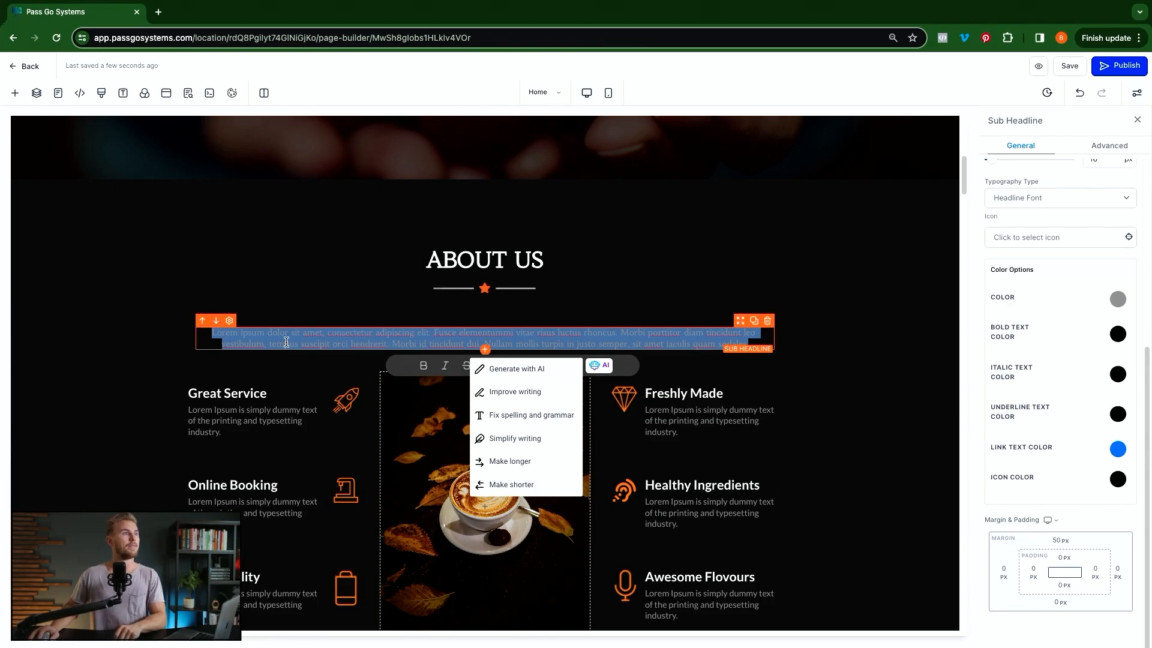
pyautogui.click(523, 374)
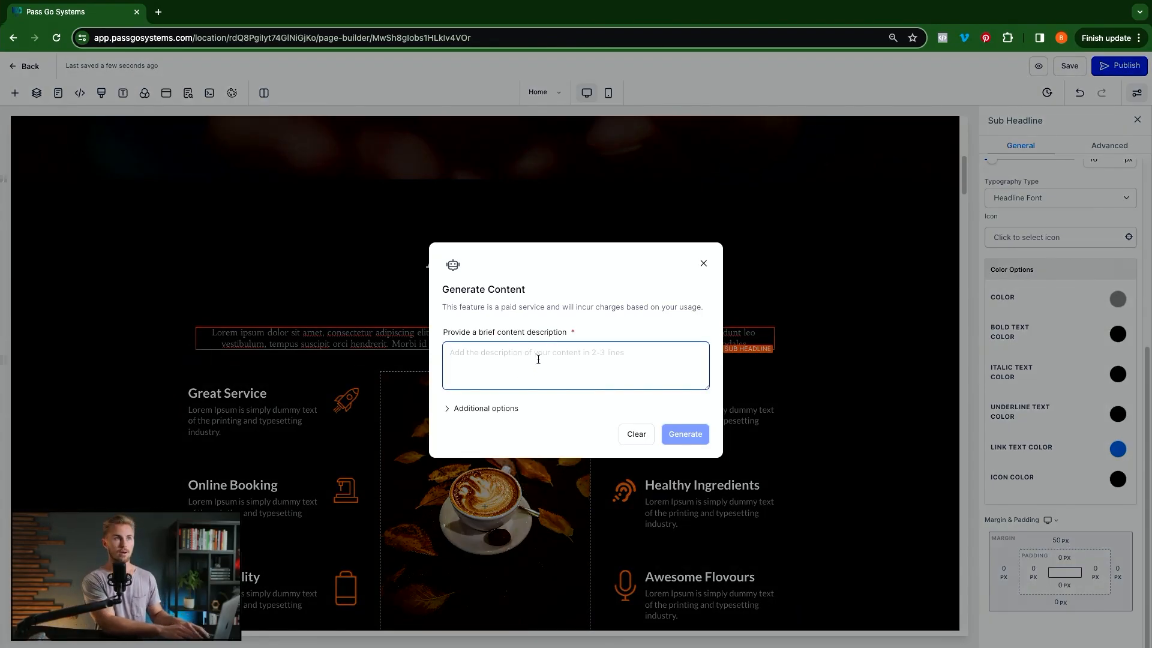
pyautogui.write('Give me a short description of a restaurant that offers healthy options and great service. Make it enticing for a person to want to eat there.')
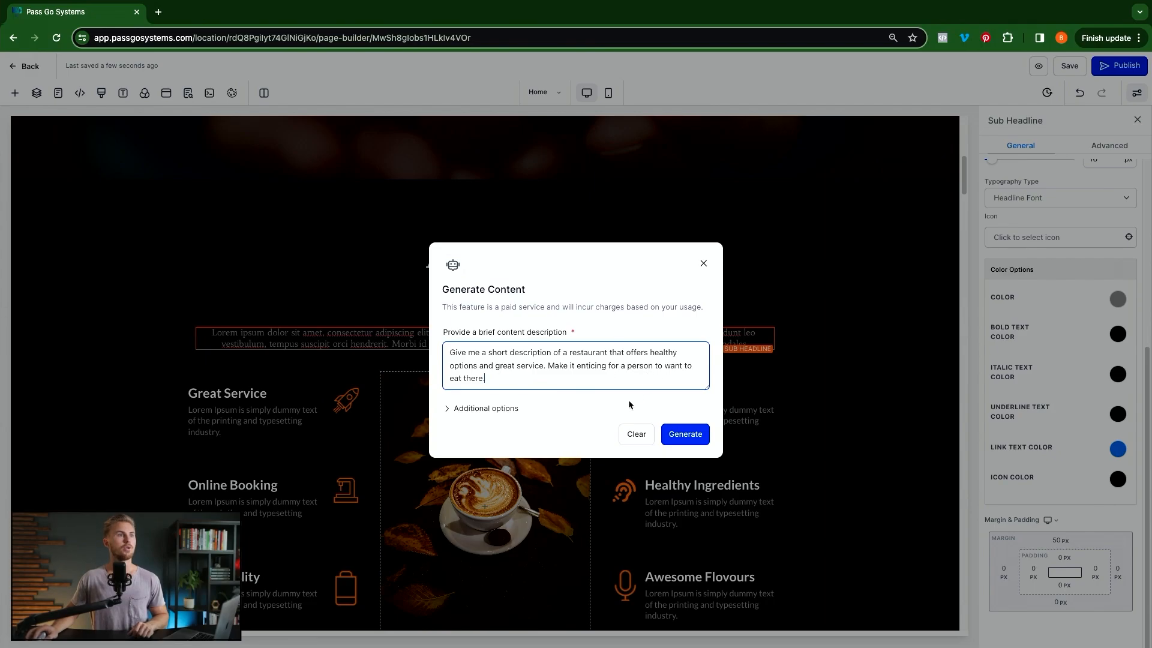
pyautogui.click(693, 440)
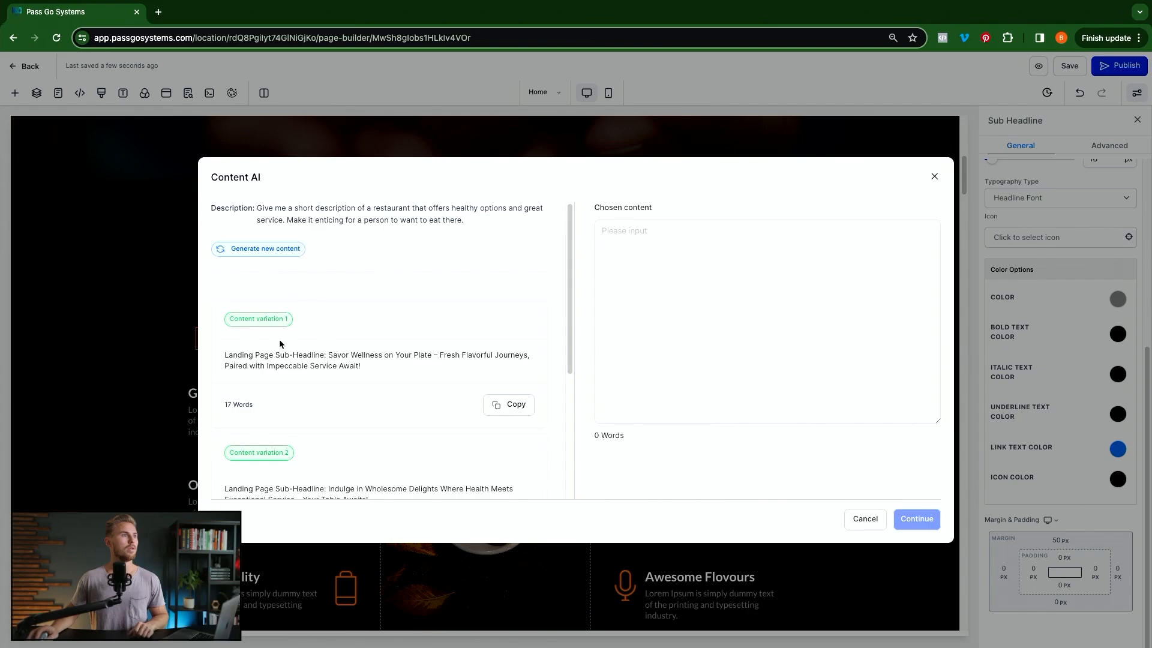
# Review the generated variations and copy content variation 2, "Indulge in Wholesome Delights", into the chosen content.
pyautogui.scroll(-3, 348, 354)
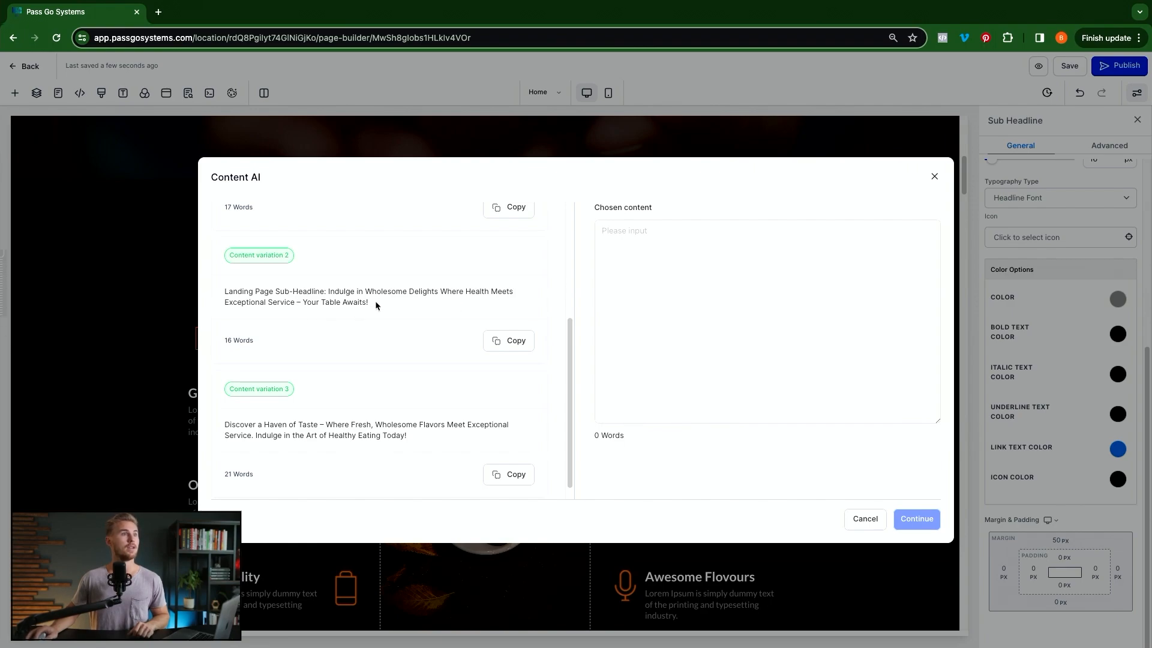
pyautogui.moveTo(375, 302)
pyautogui.mouseDown()
pyautogui.moveTo(463, 292)
pyautogui.moveTo(329, 292)
pyautogui.mouseUp()
pyautogui.click(509, 340)
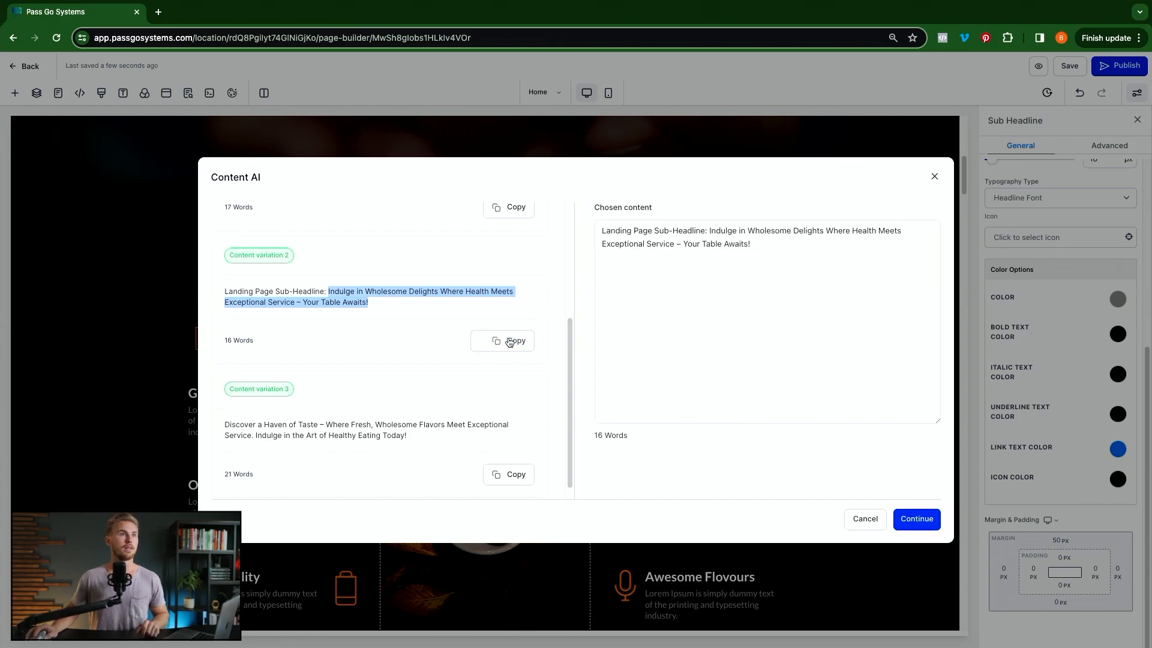
# Insert the chosen AI content into the About Us sub headline and delete its leading "Landing Page Sub-Headline:" label.
pyautogui.click(930, 523)
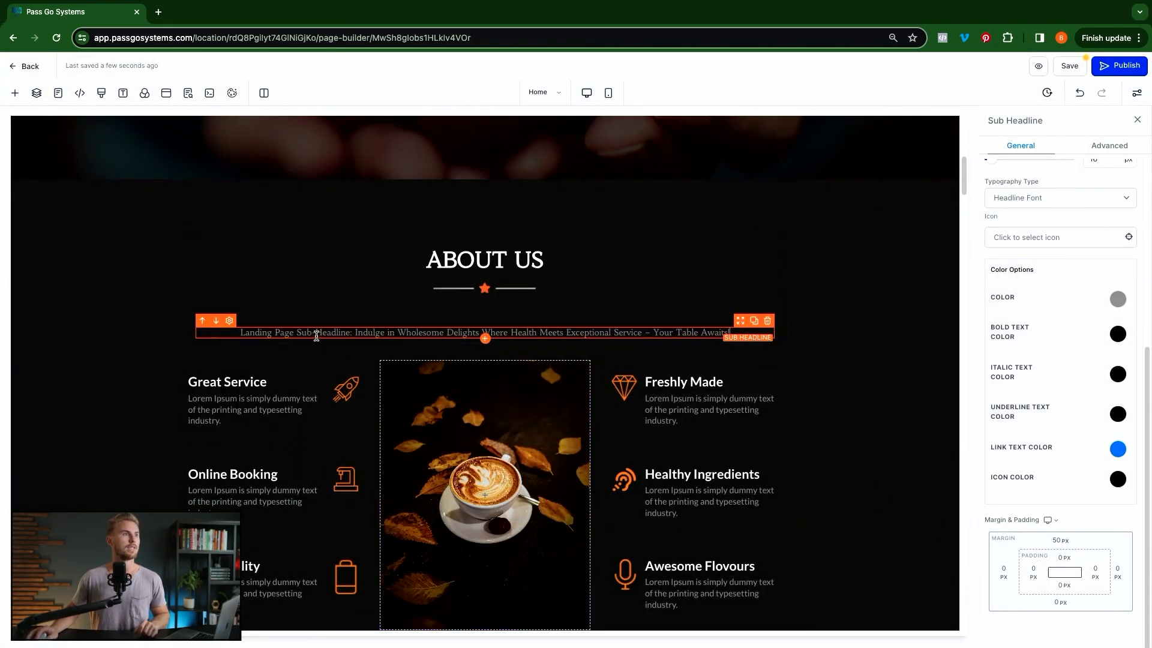
pyautogui.moveTo(356, 331); pyautogui.dragTo(232, 338)
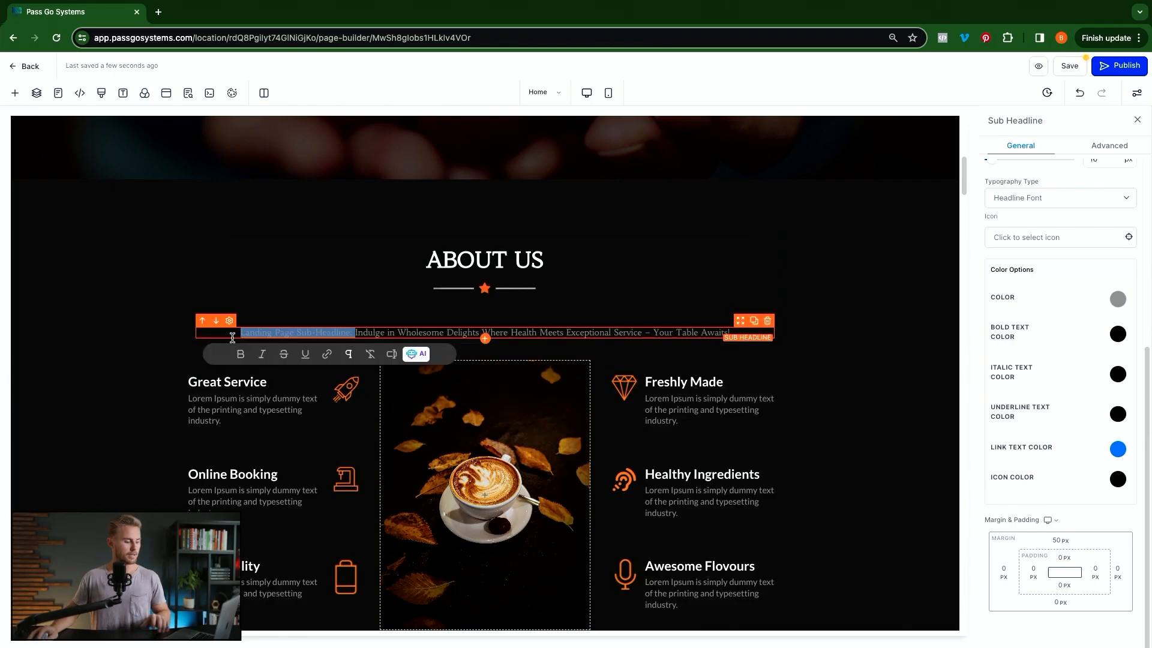
pyautogui.press('BackSpace')
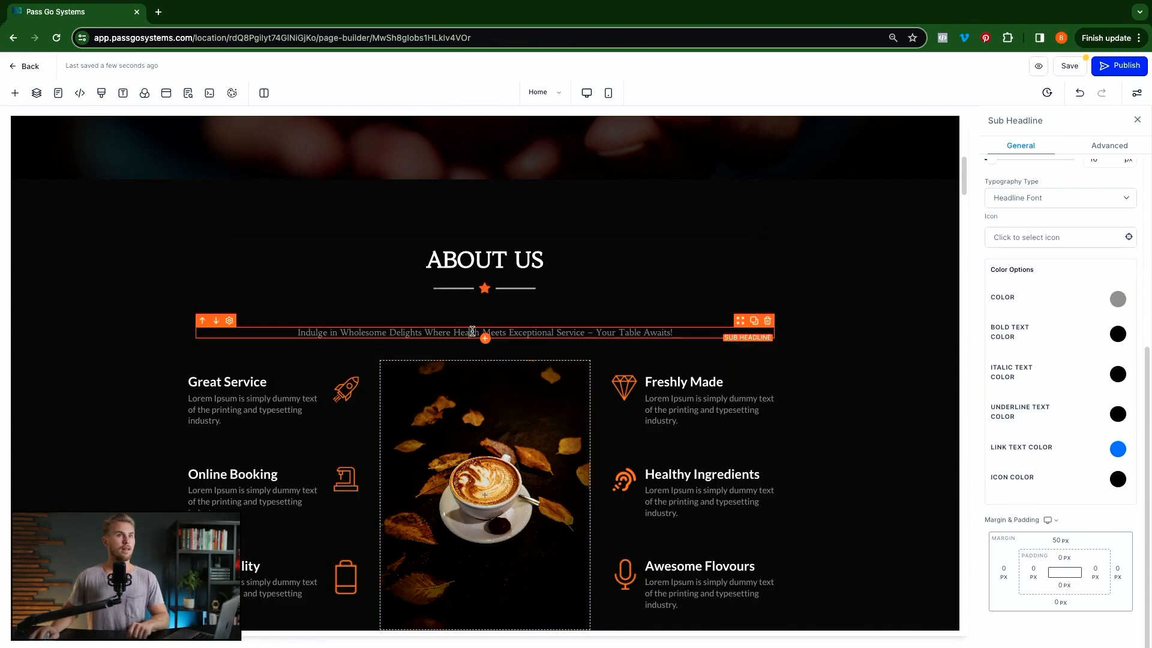
# Set the font size of the About Us sub headline to 24 px.
pyautogui.scroll(5, 1045, 418)
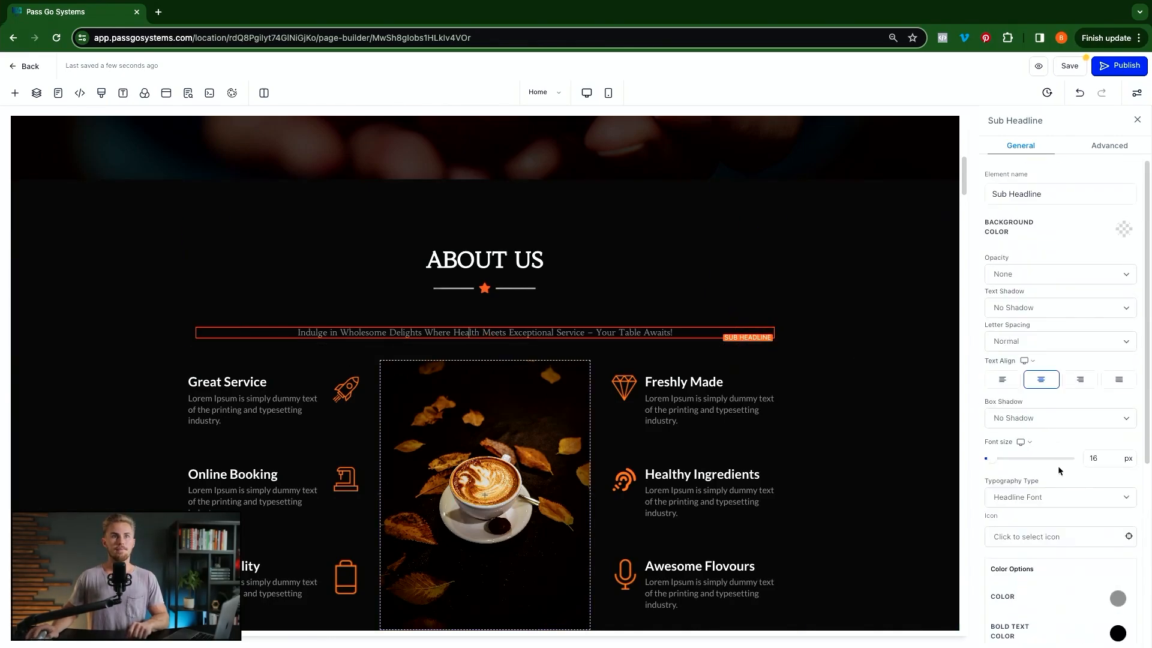
pyautogui.click(1113, 456)
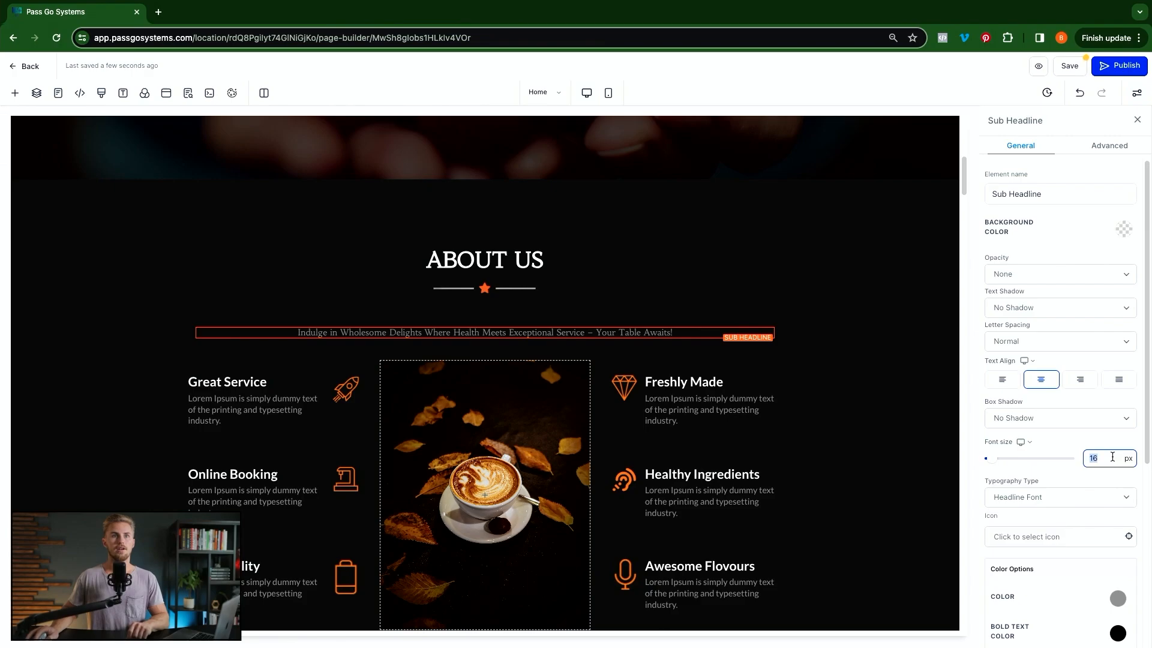
pyautogui.write('24')
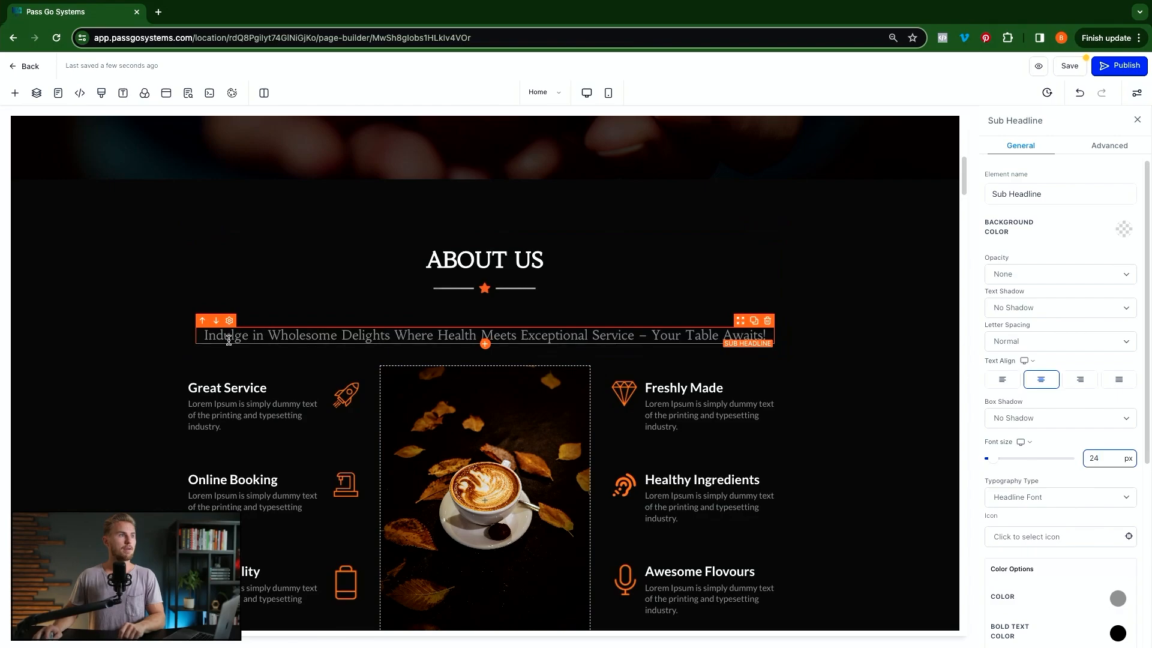
pyautogui.moveTo(229, 339); pyautogui.dragTo(767, 340)
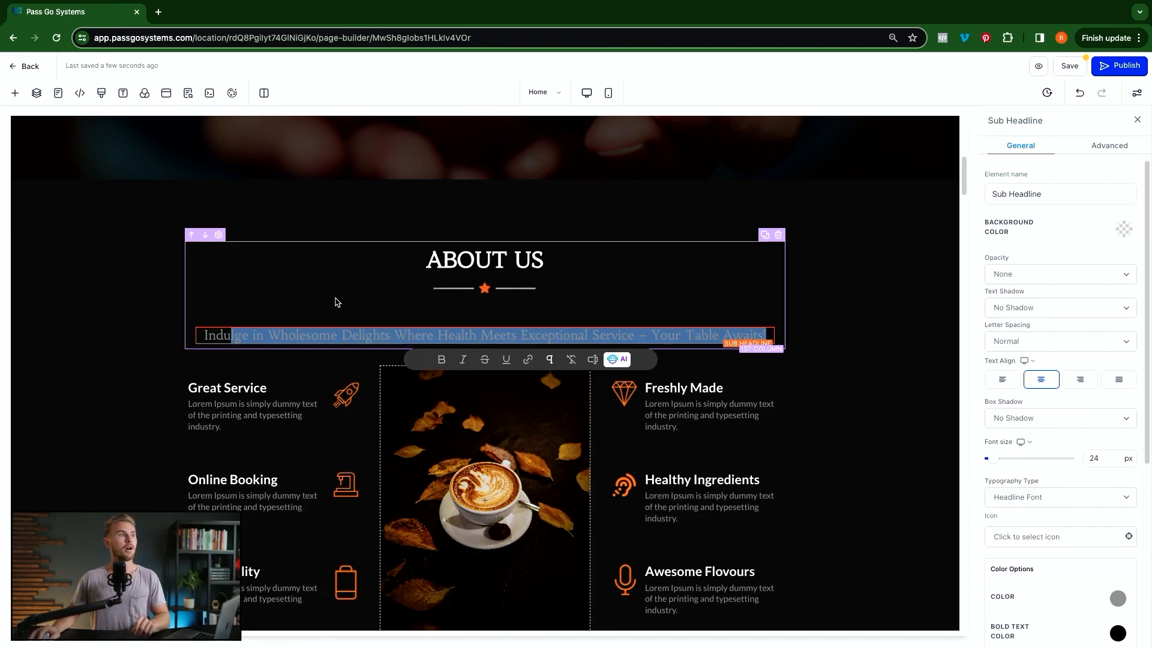
# Add an Image element to the middle column of the About Us section, over the coffee cup background.
pyautogui.click(298, 422)
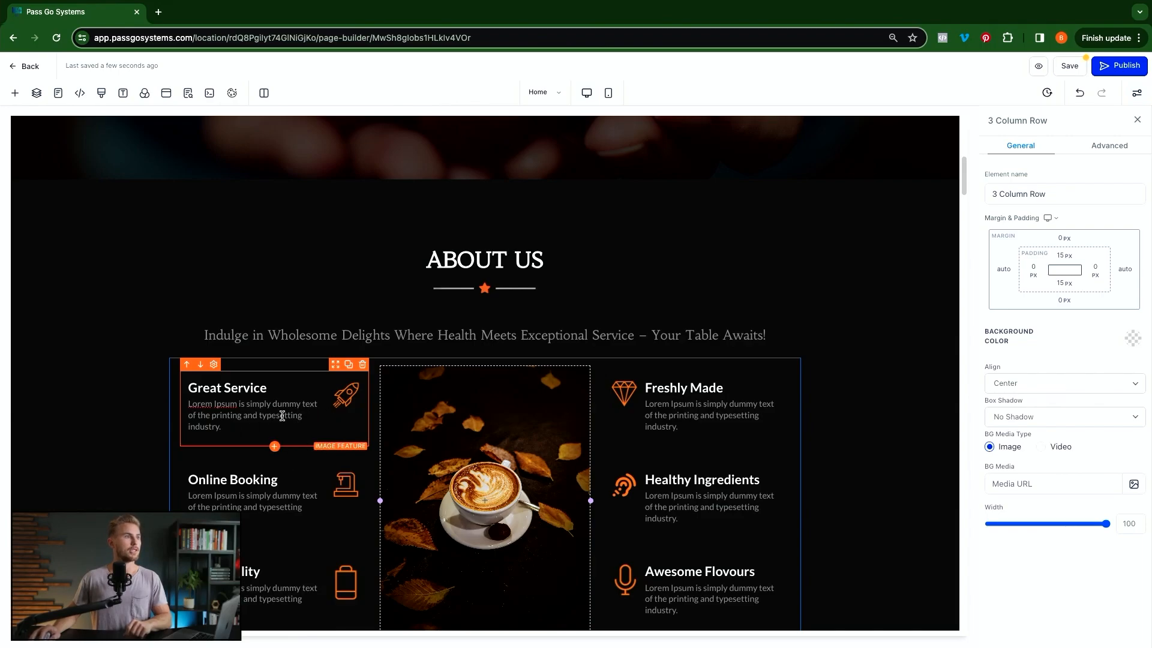
pyautogui.scroll(-3, 260, 409)
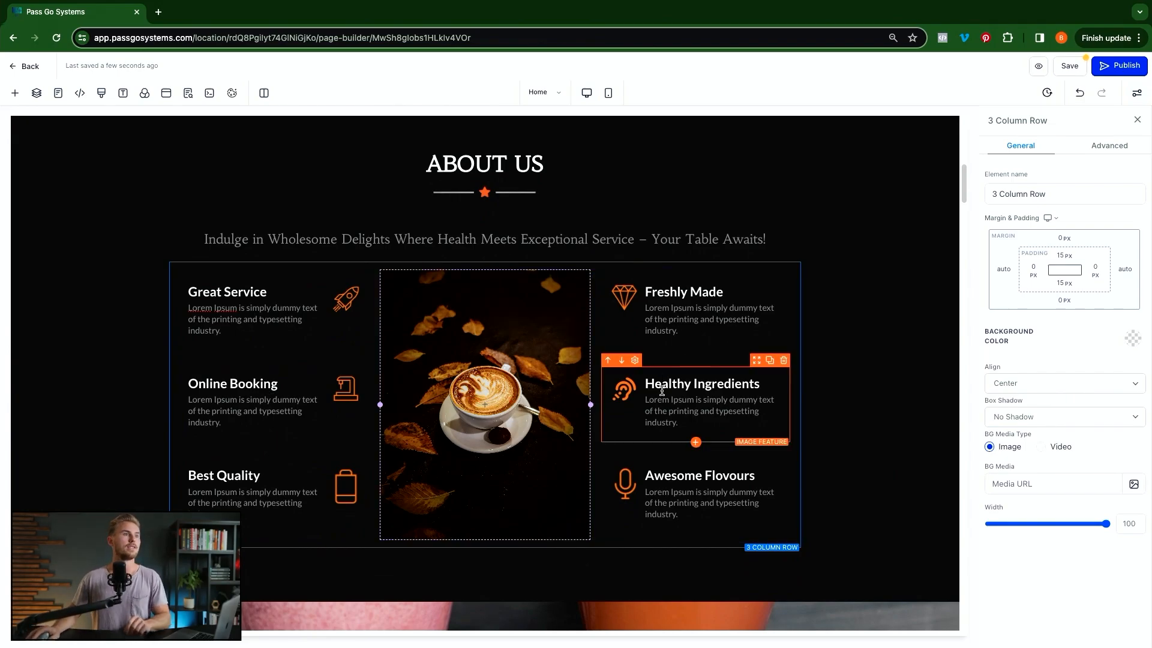
pyautogui.scroll(-1, 641, 390)
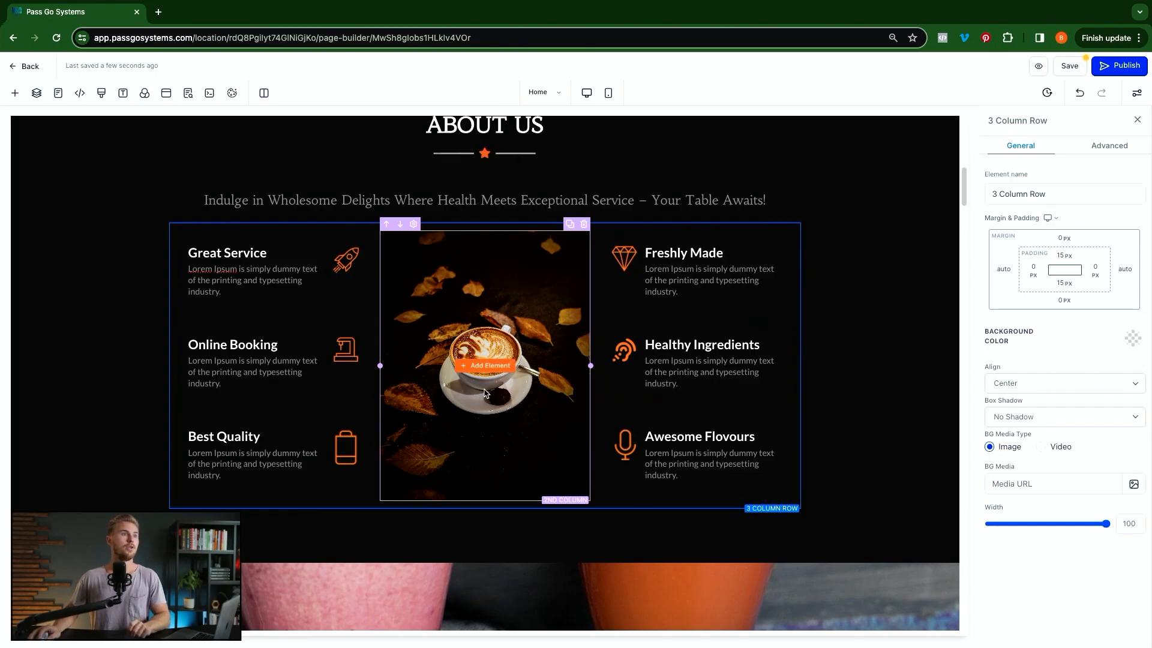
pyautogui.scroll(-1, 508, 378)
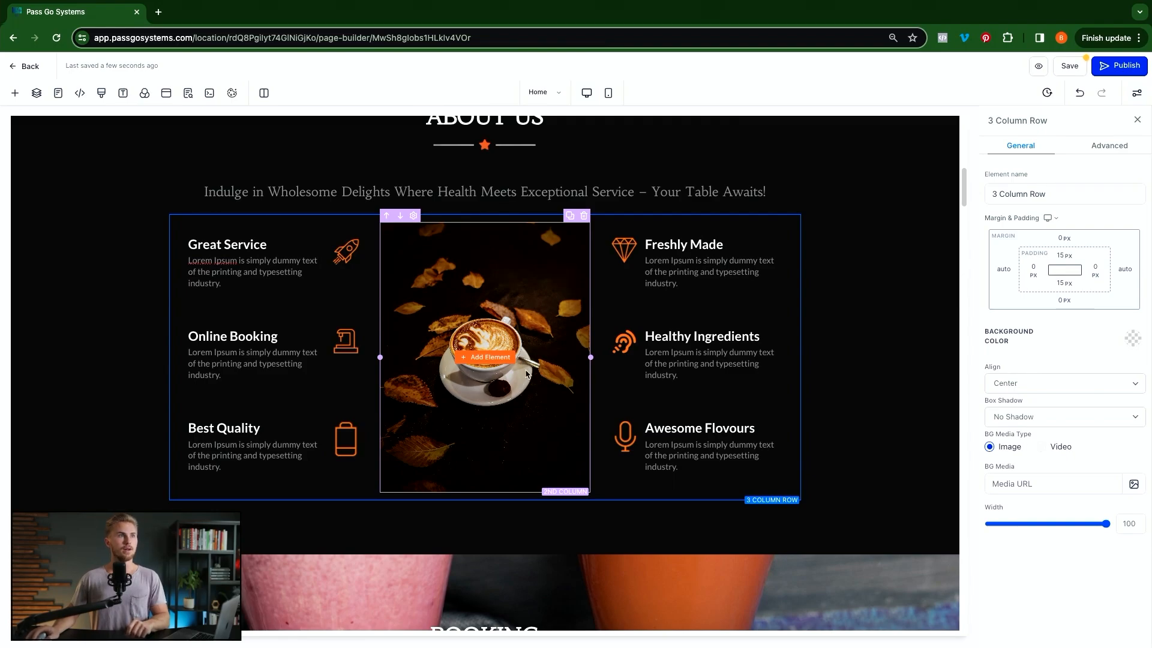
pyautogui.click(482, 358)
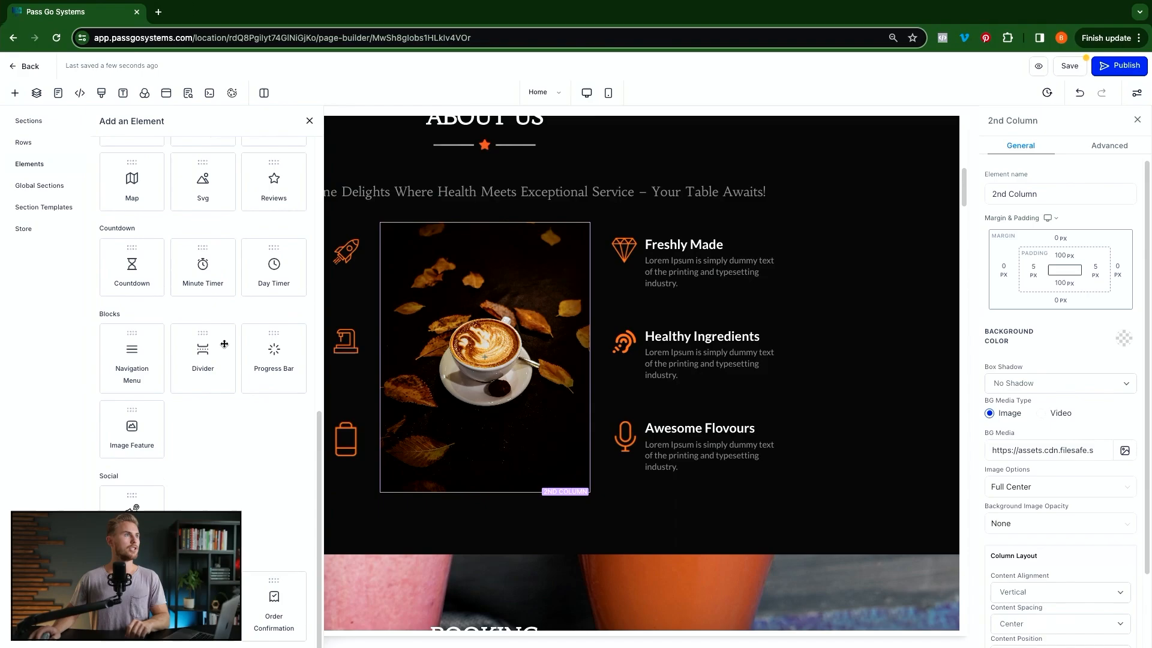
pyautogui.scroll(6, 234, 330)
pyautogui.scroll(-1, 227, 354)
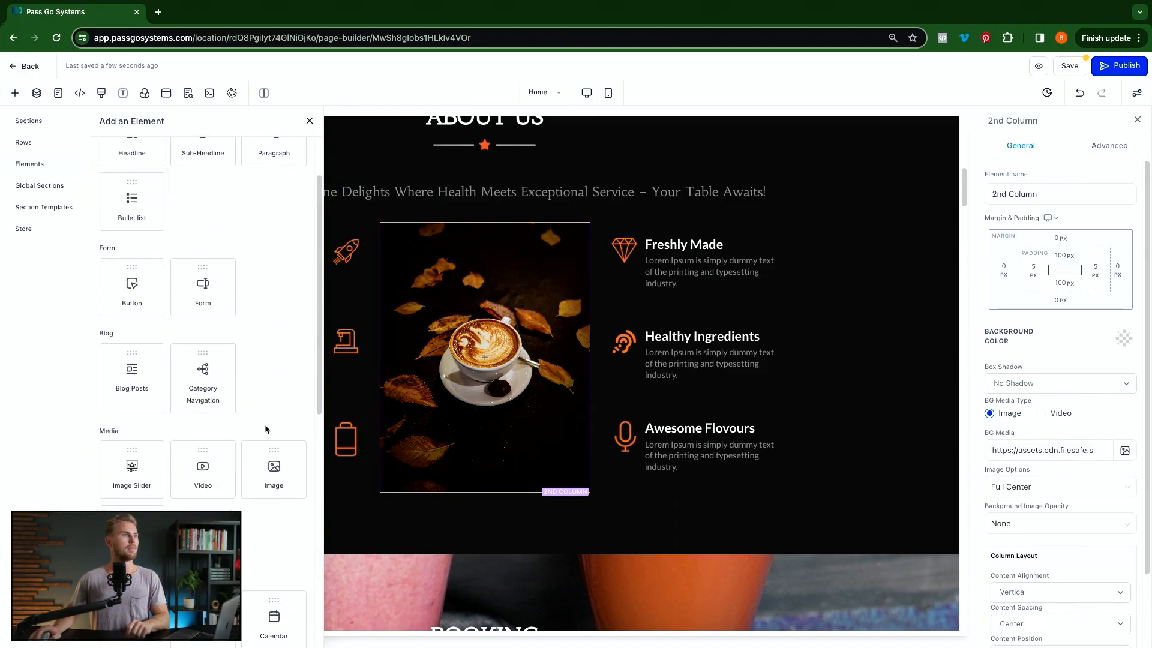
pyautogui.moveTo(279, 456); pyautogui.dragTo(477, 345)
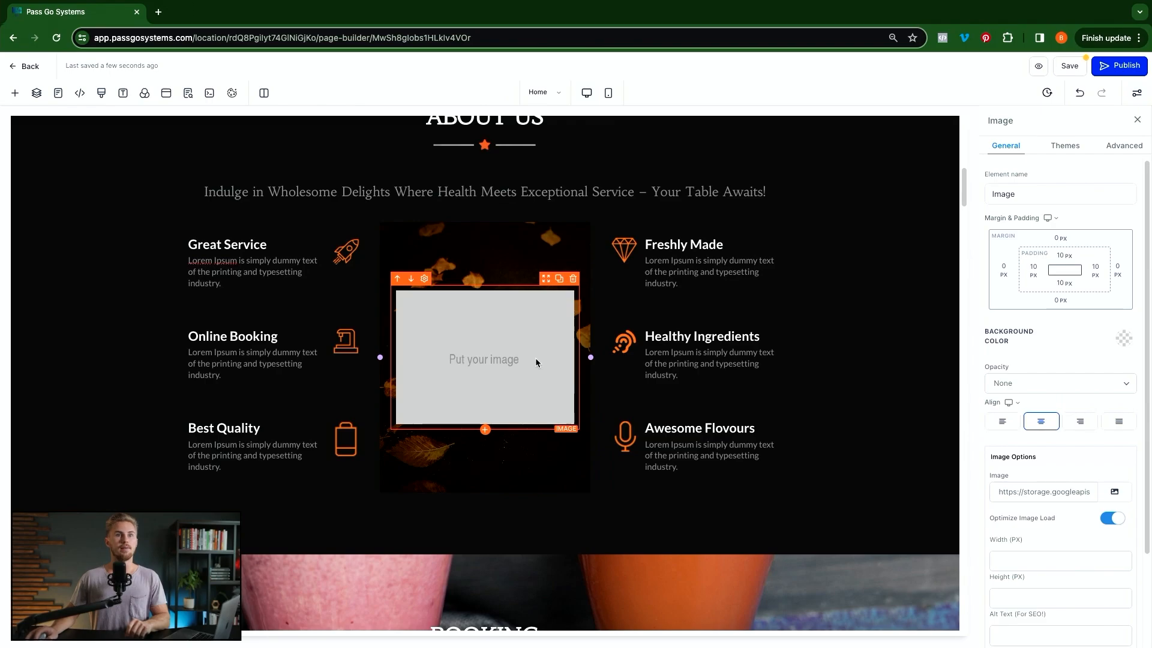
# Start creating an AI image for the new image element, described as "Latte with a cool design in the foam".
pyautogui.click(1115, 493)
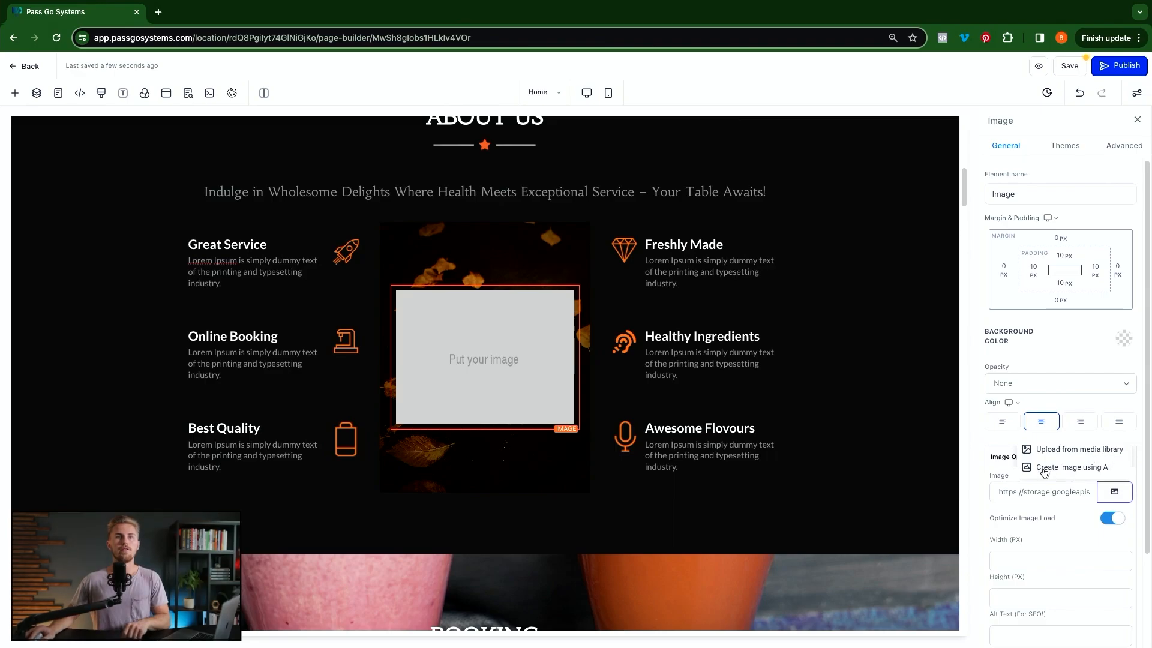
pyautogui.click(1097, 472)
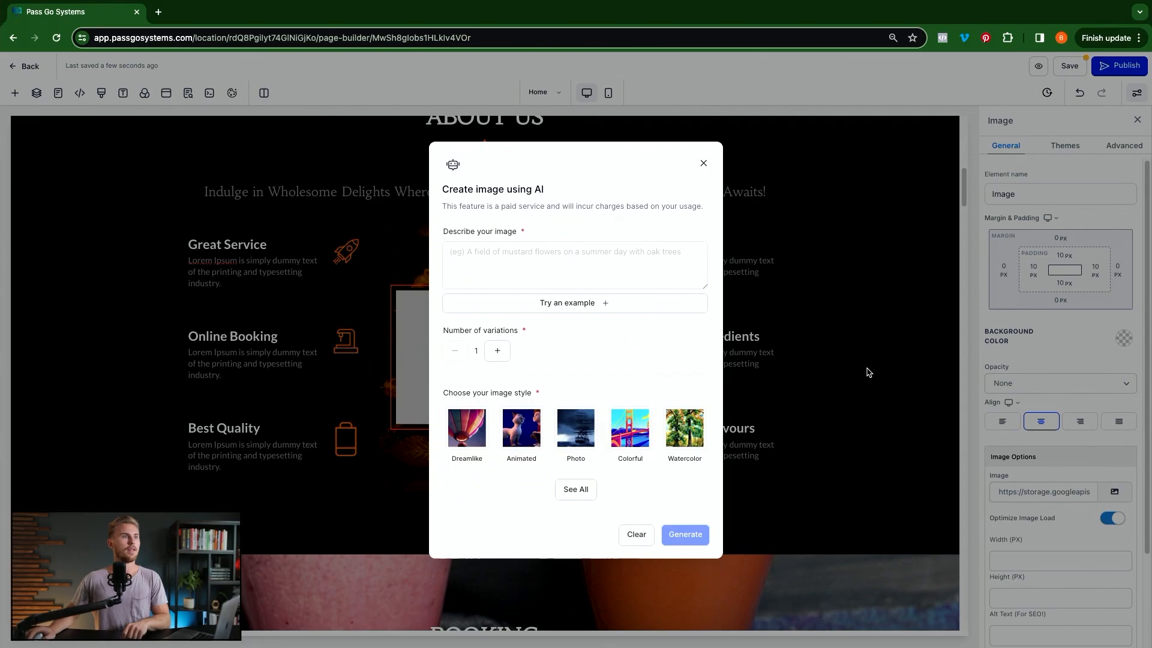
pyautogui.click(537, 260)
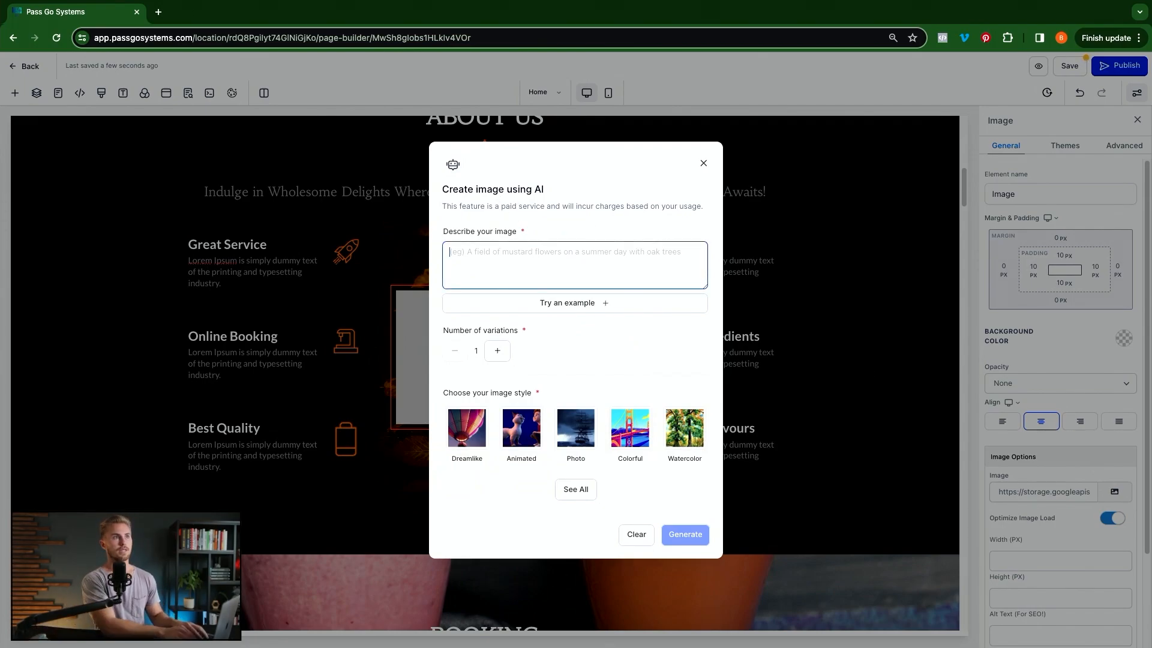
pyautogui.write('Latte wi')
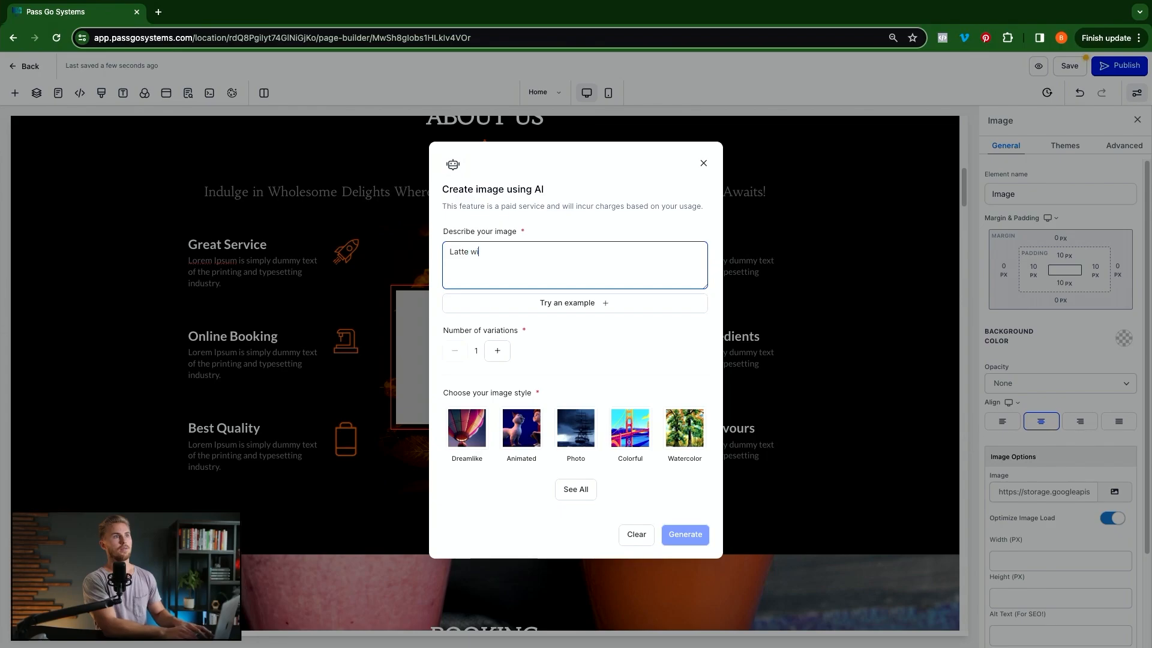
pyautogui.write('th a cool des')
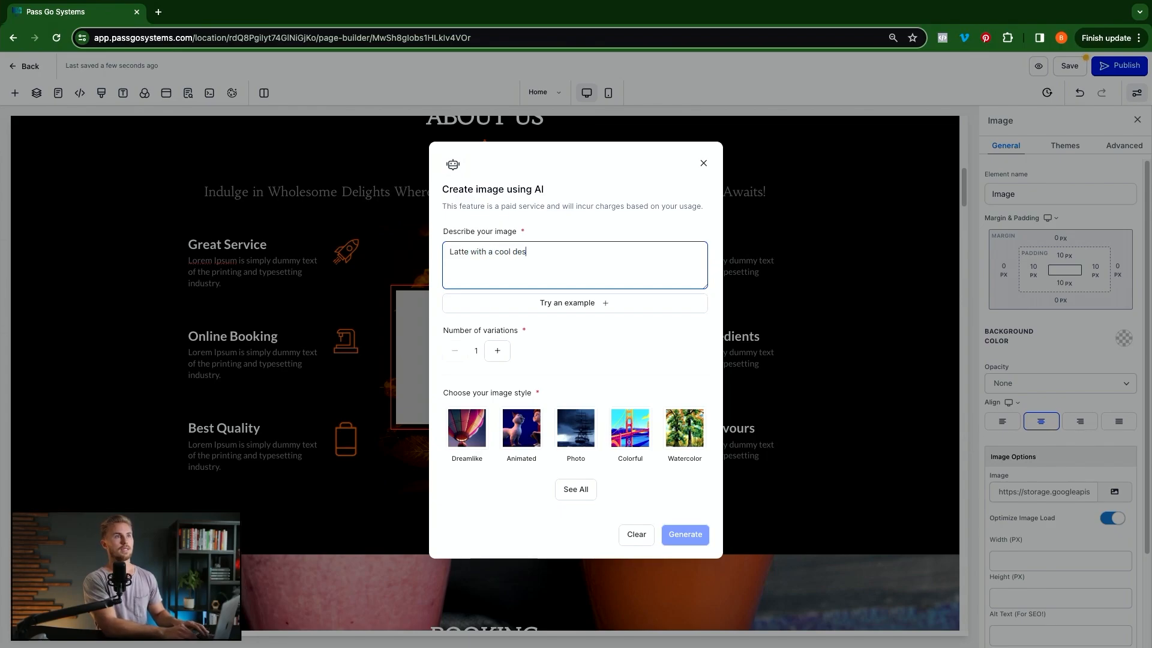
pyautogui.write('ign in the foam')
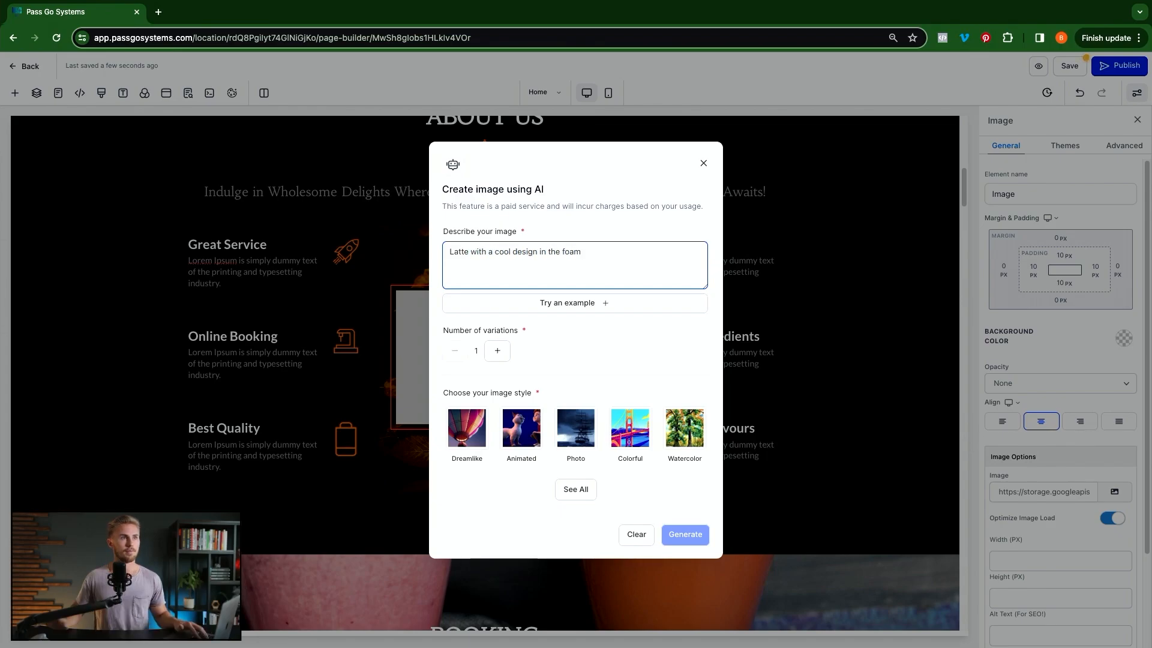
# Generate 3 variations of the image in the Dreamlike style and insert variation V1 into the page.
pyautogui.click(502, 352)
pyautogui.click(504, 353)
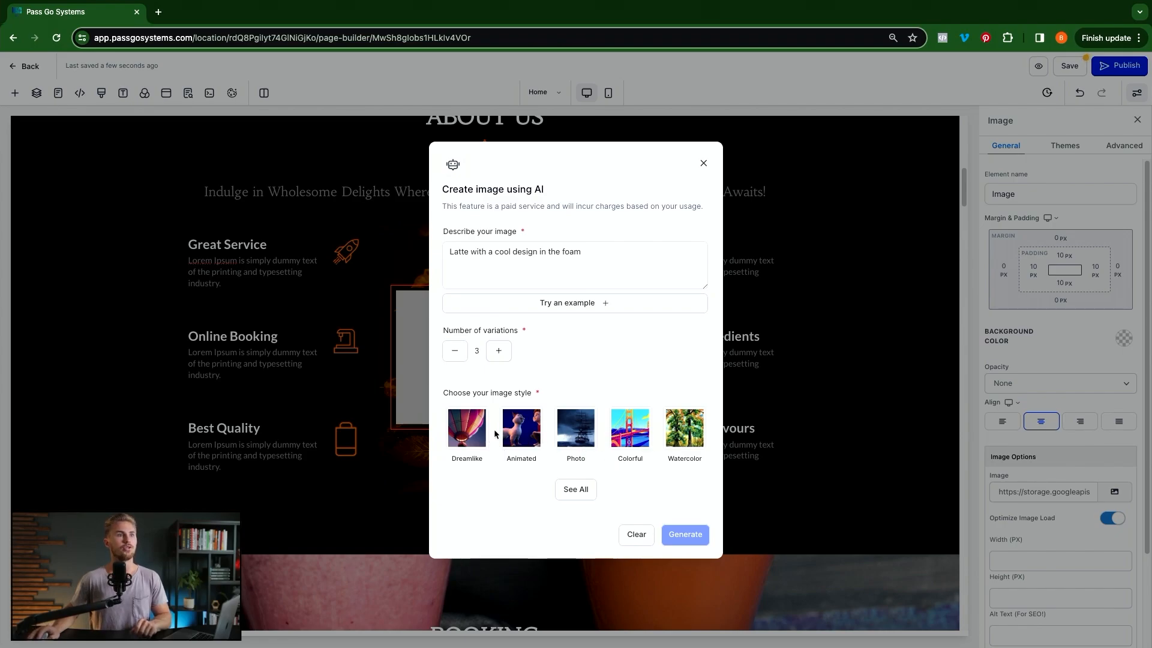
pyautogui.click(473, 436)
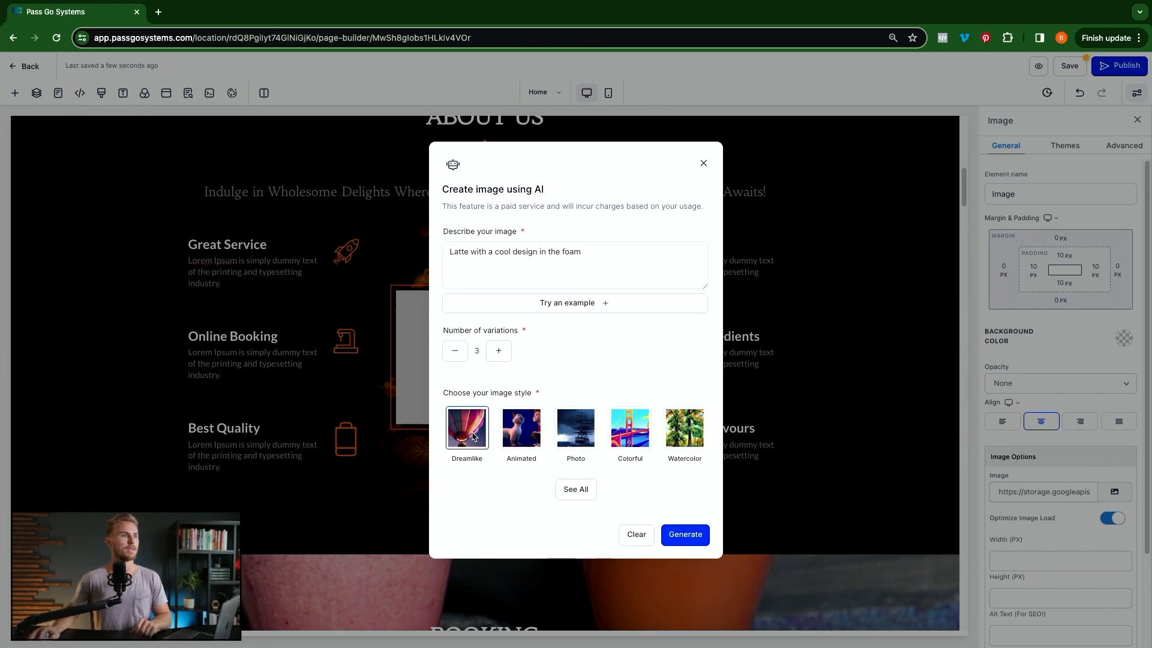
pyautogui.click(687, 537)
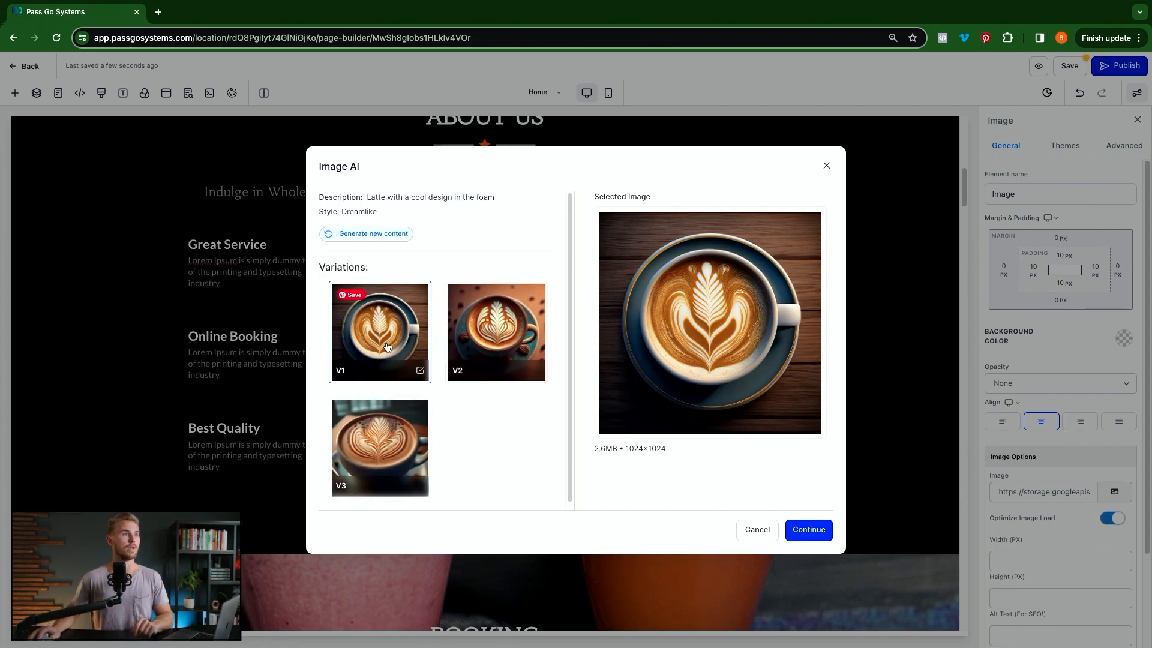
pyautogui.click(811, 531)
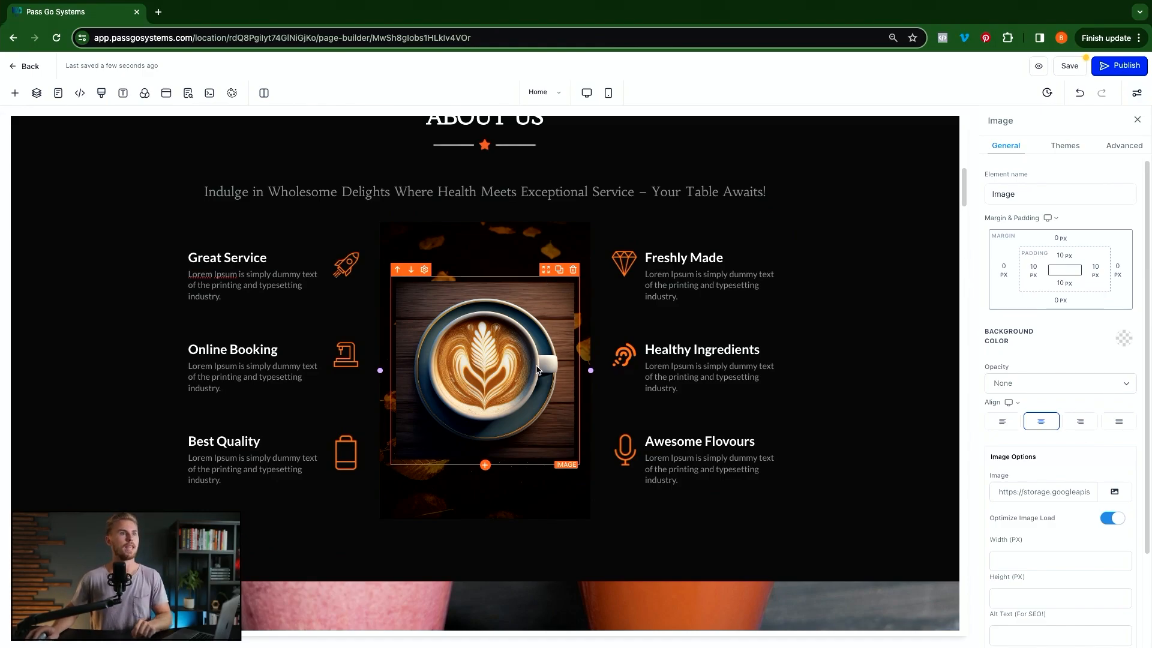
# Set both the height and the width of the latte image to 500 px.
pyautogui.scroll(-1, 1026, 542)
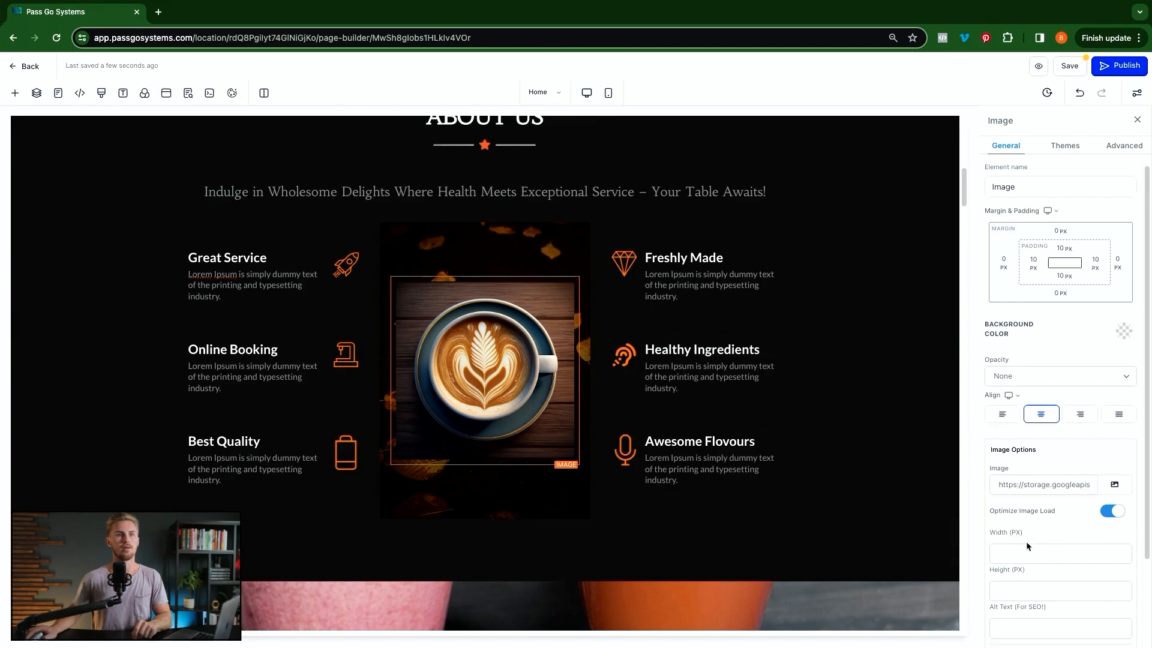
pyautogui.click(1026, 587)
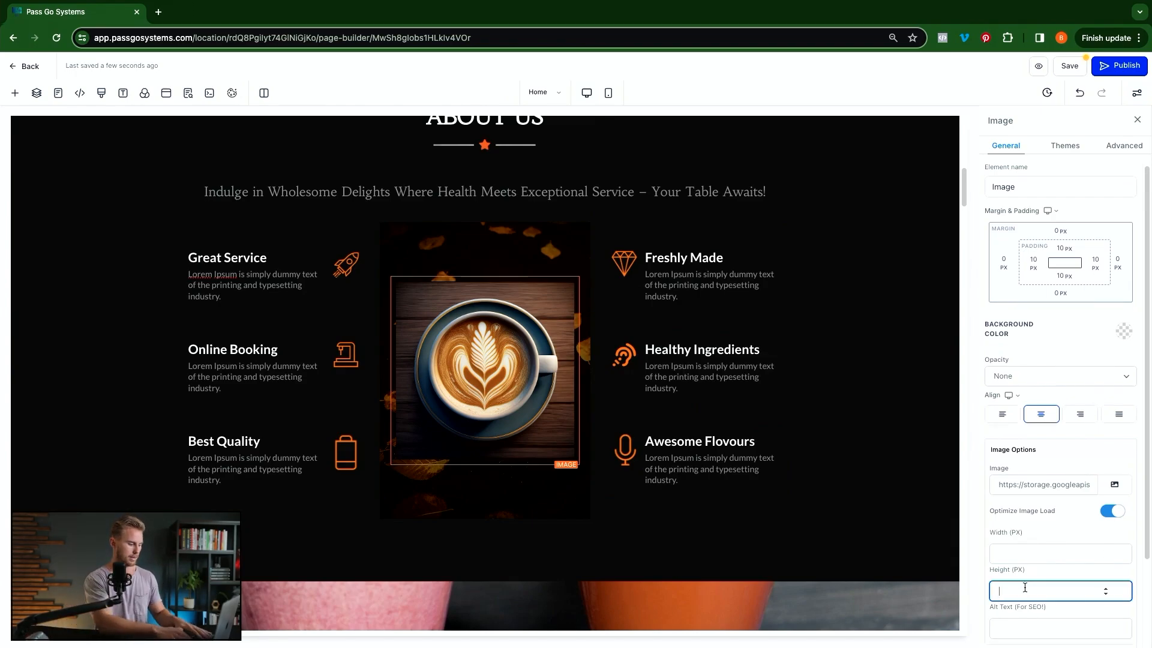
pyautogui.write('500')
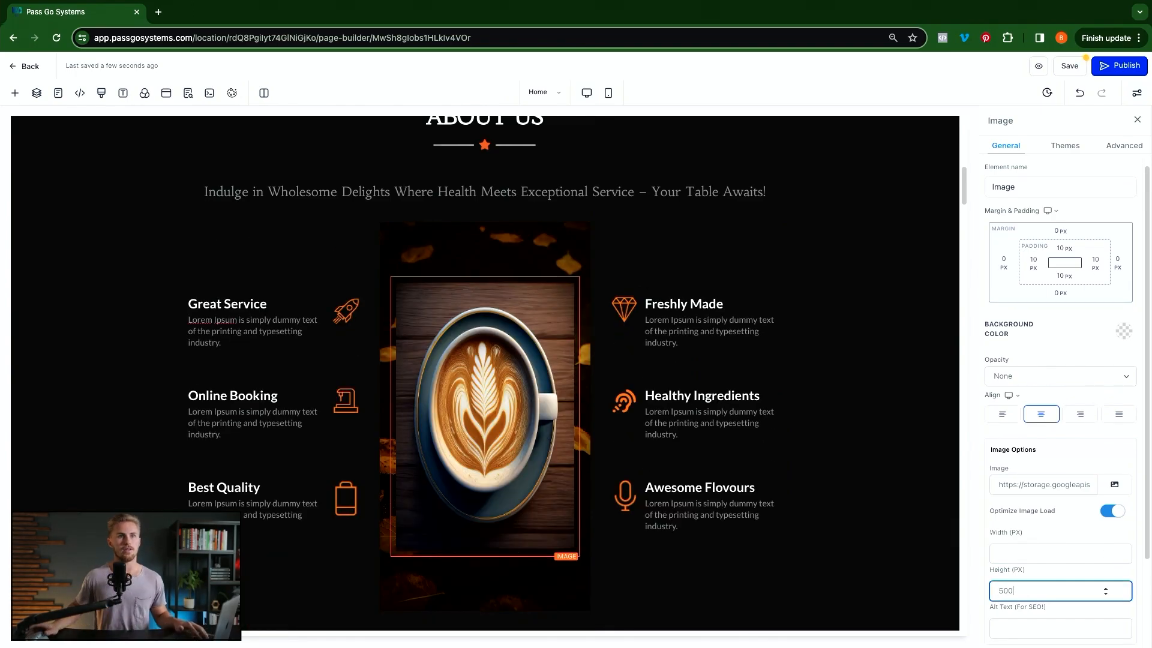
pyautogui.click(1038, 548)
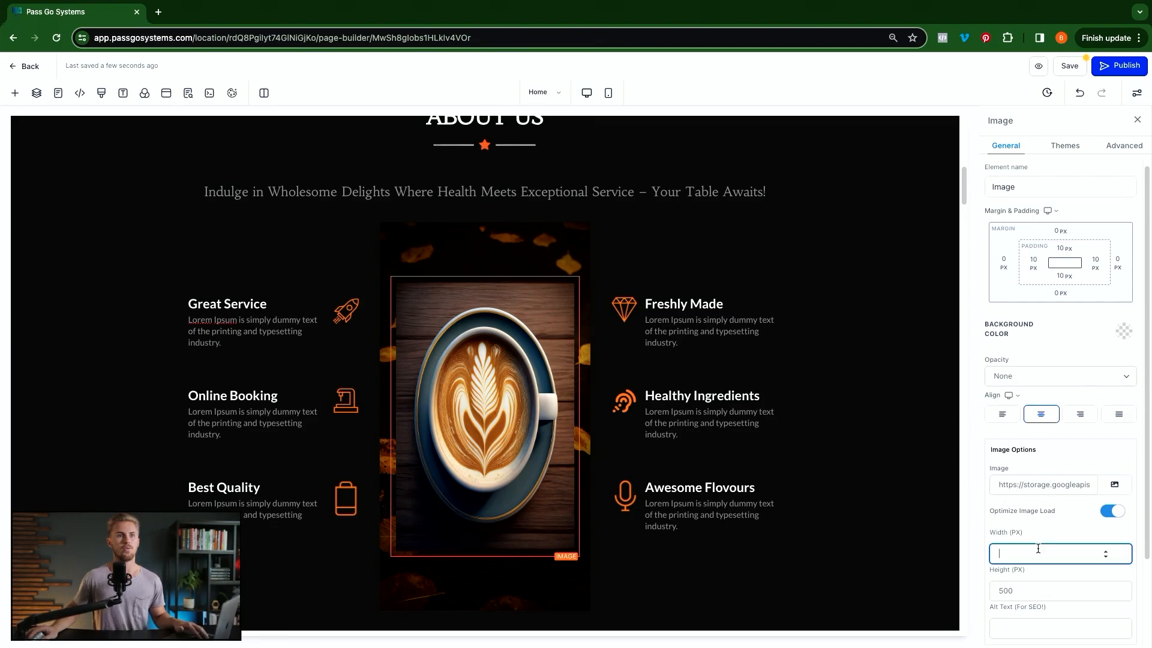
pyautogui.write('500')
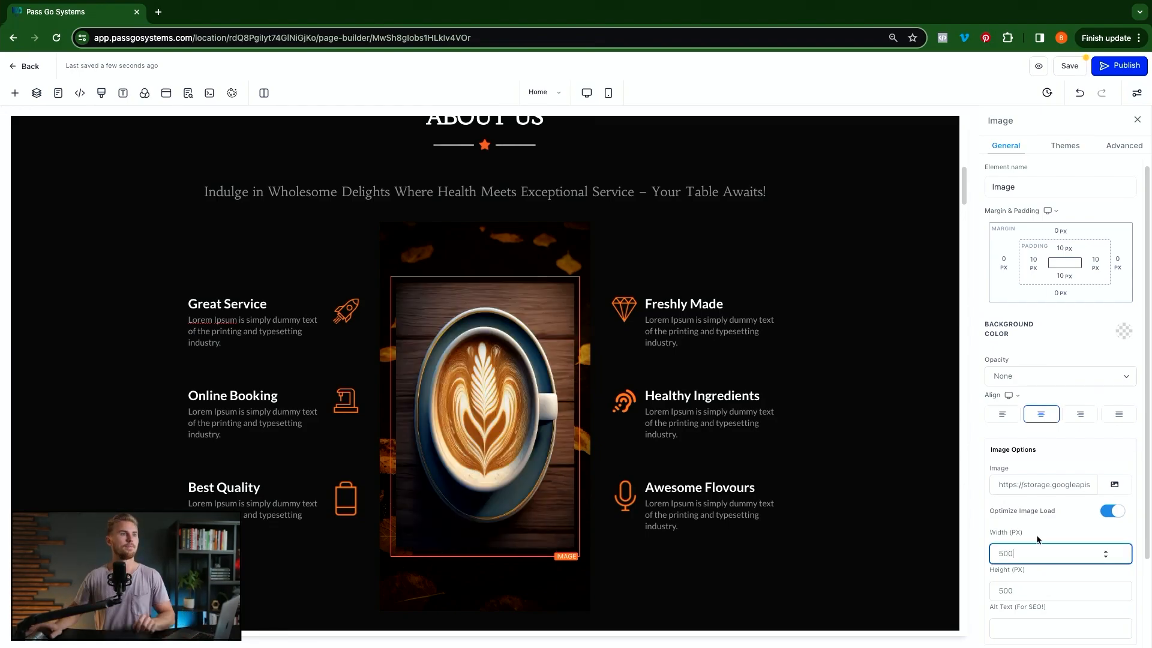
# Widen the middle column of the About Us row on both sides, extending it mostly towards the Freshly Made column.
pyautogui.click(593, 419)
pyautogui.moveTo(592, 418); pyautogui.dragTo(628, 417)
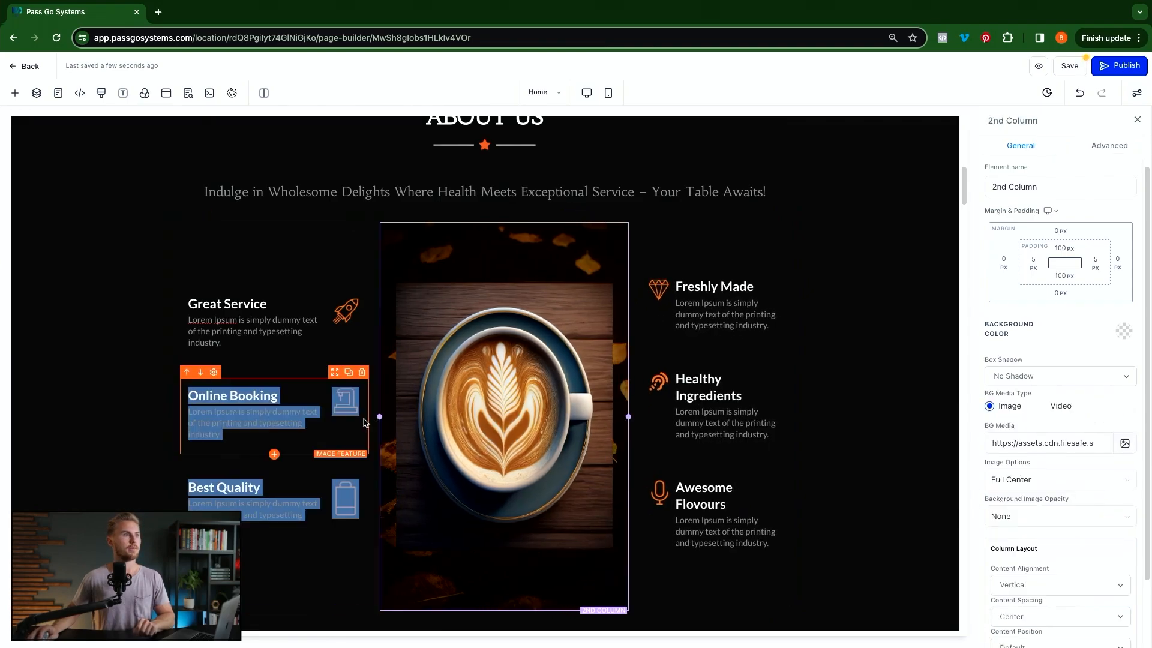
pyautogui.click(380, 415)
pyautogui.moveTo(380, 416); pyautogui.dragTo(373, 417)
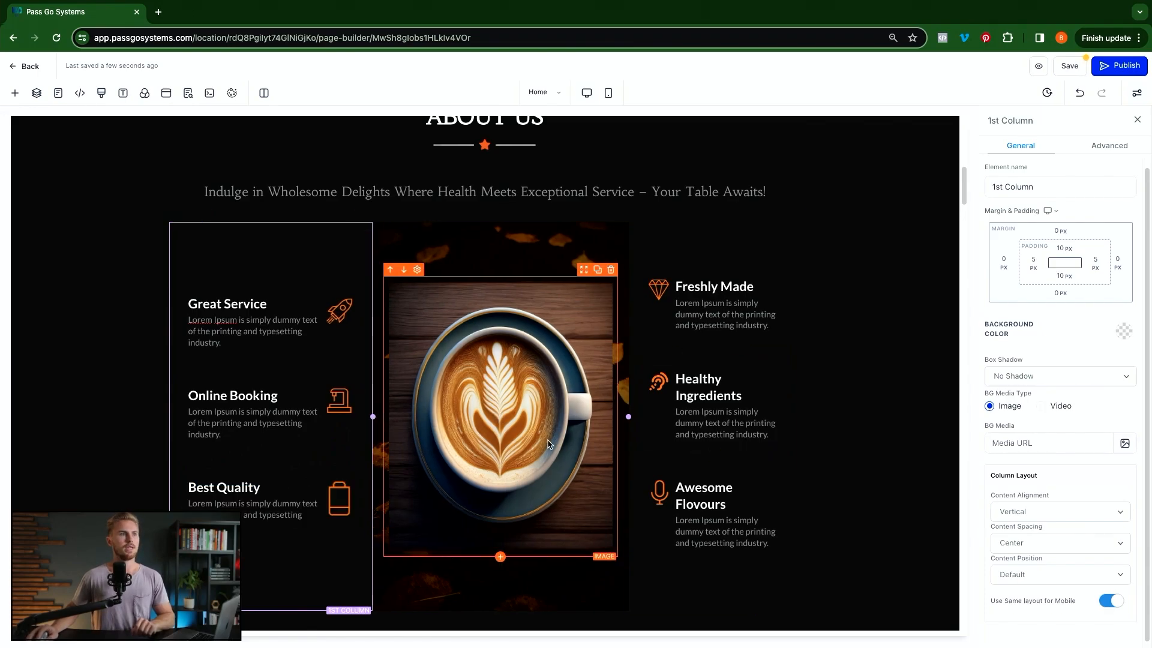
# Set the height of the latte image to 350 px.
pyautogui.click(493, 416)
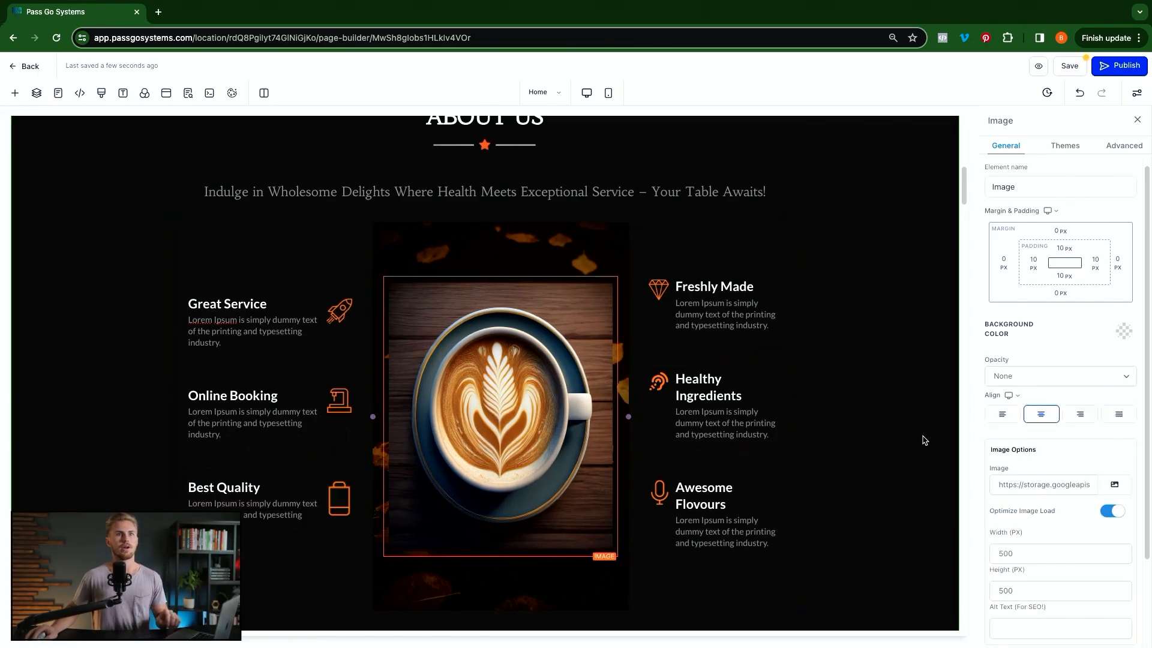
pyautogui.click(1038, 590)
pyautogui.doubleClick(1038, 591)
pyautogui.write('35')
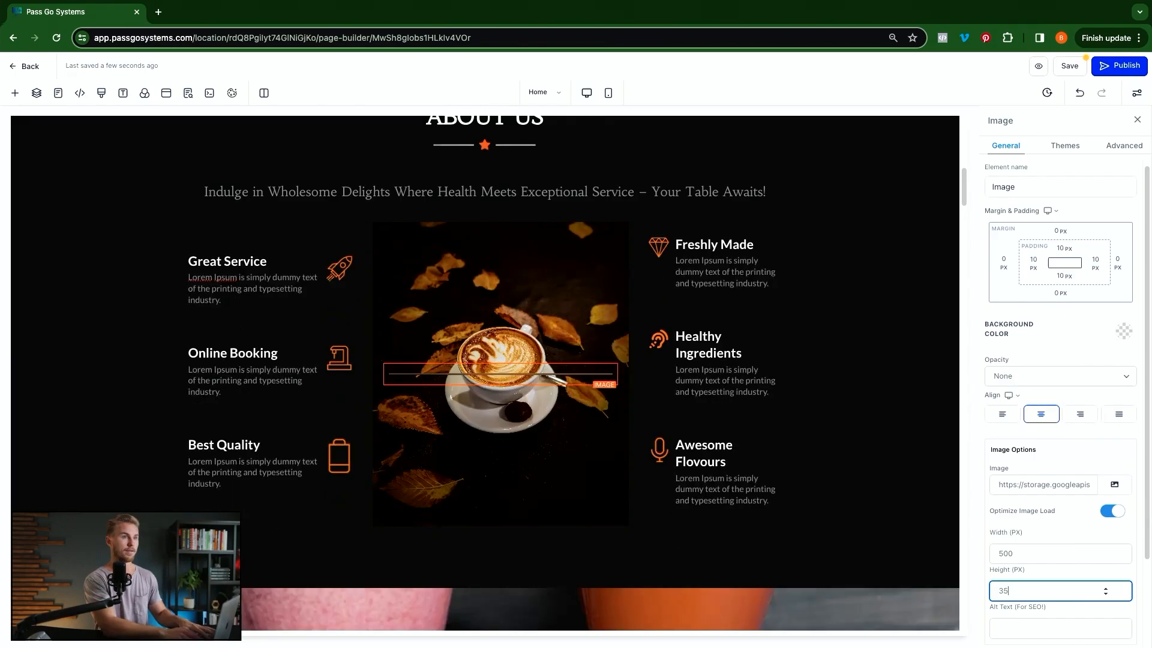
pyautogui.write('0')
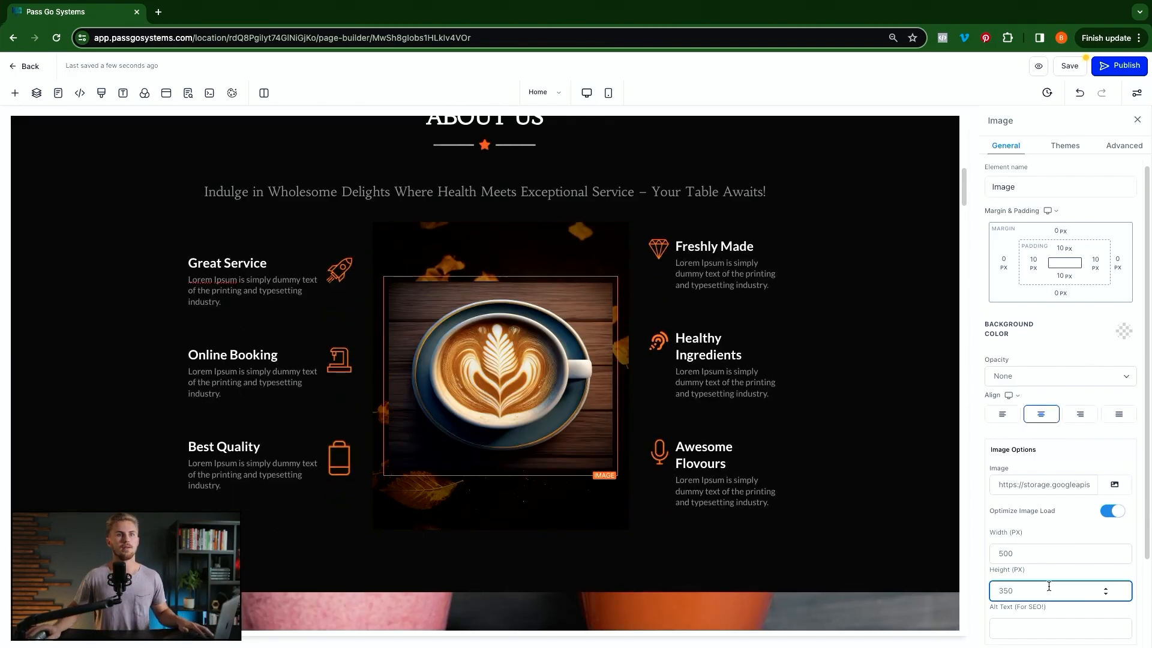
# Set the width of the latte image to 350 px and clear the width value again.
pyautogui.click(1046, 548)
pyautogui.doubleClick(1047, 548)
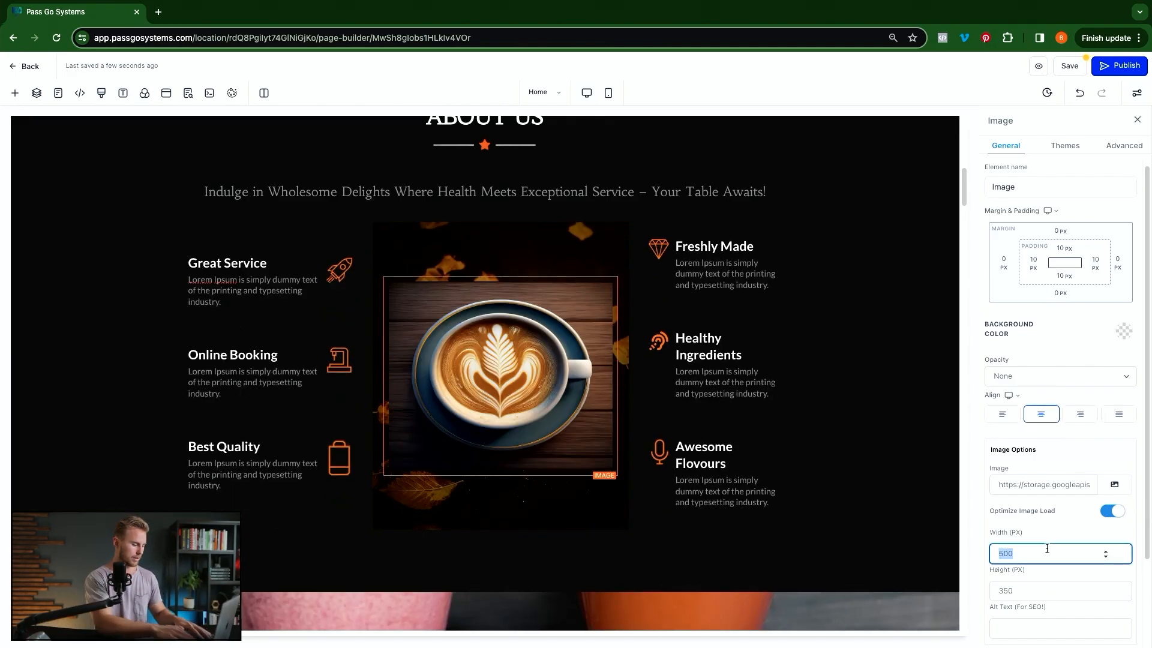
pyautogui.write('350')
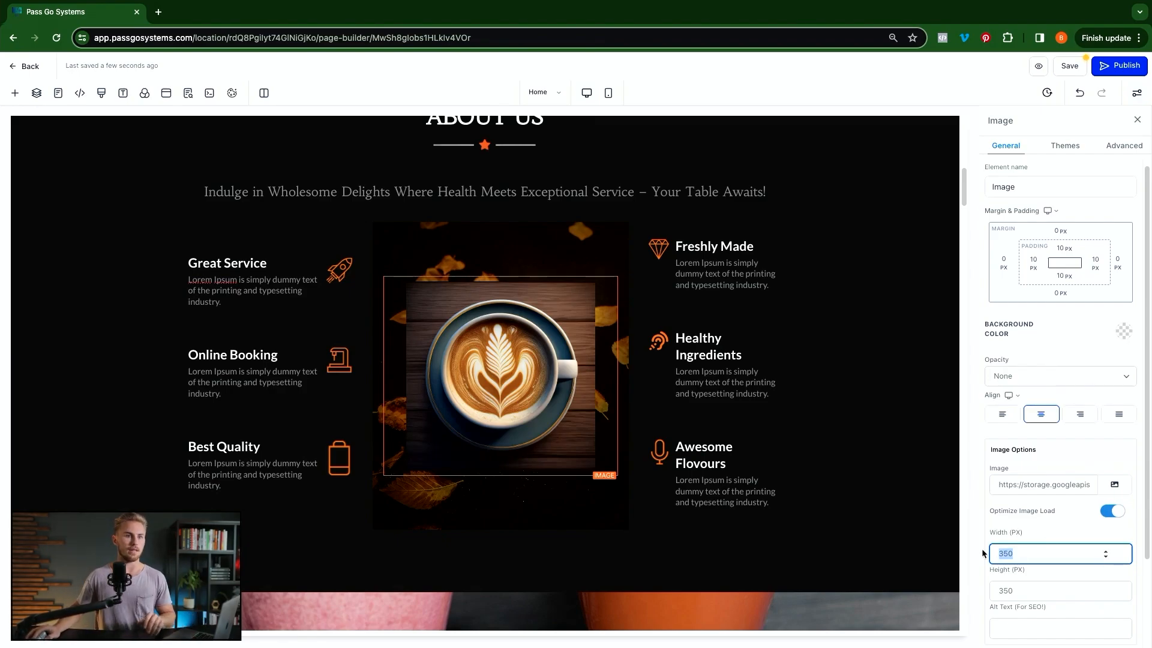
pyautogui.press('BackSpace')
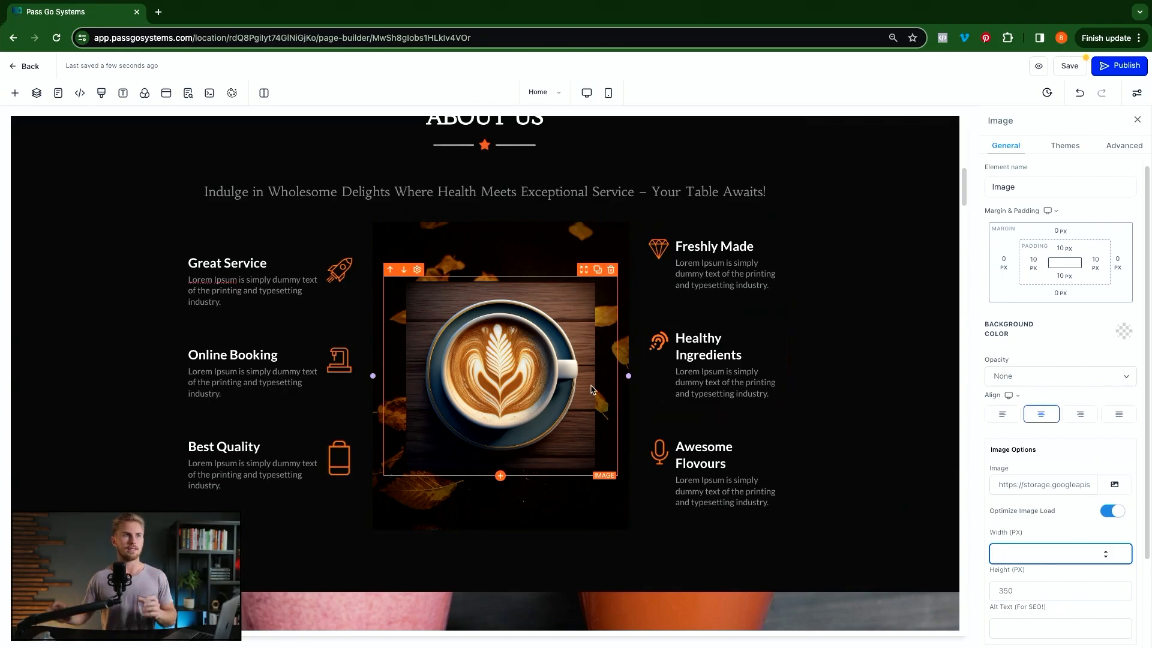
pyautogui.click(803, 386)
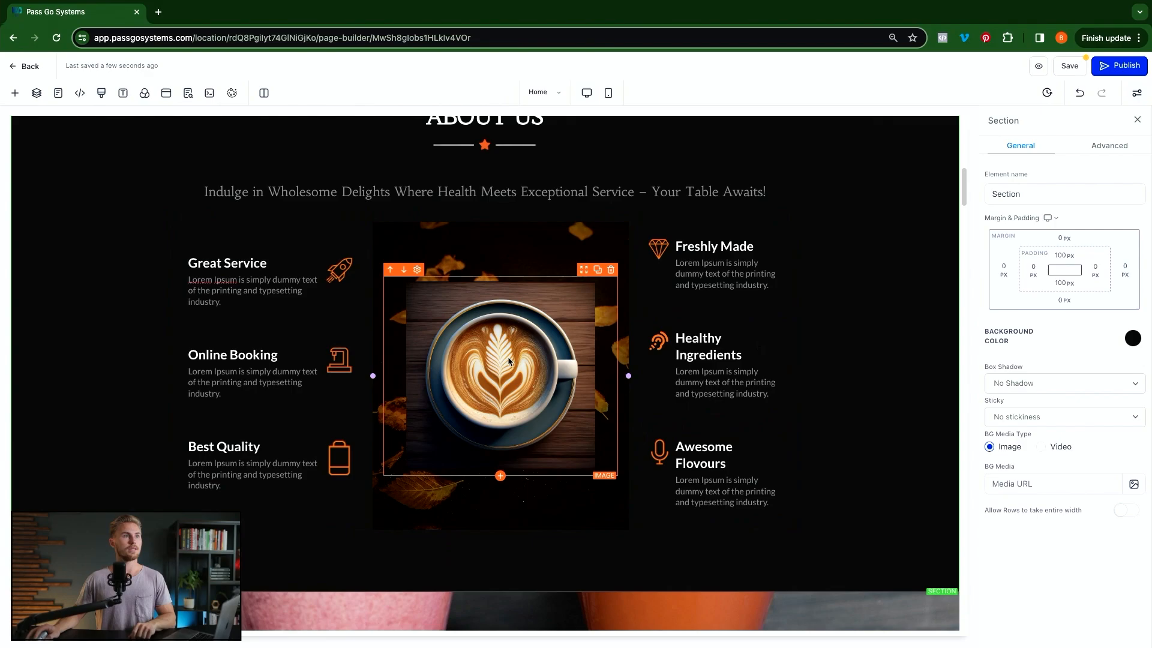
# Assign Demo Form to the empty form element in the Booking section.
pyautogui.scroll(-5, 443, 358)
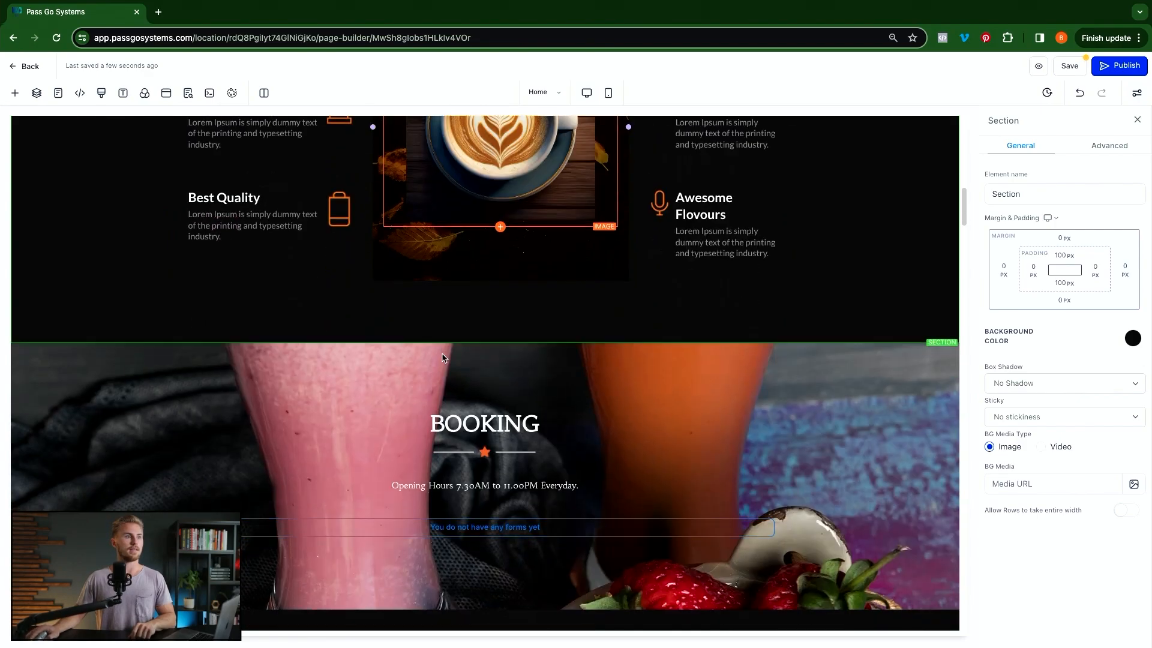
pyautogui.scroll(-3, 443, 358)
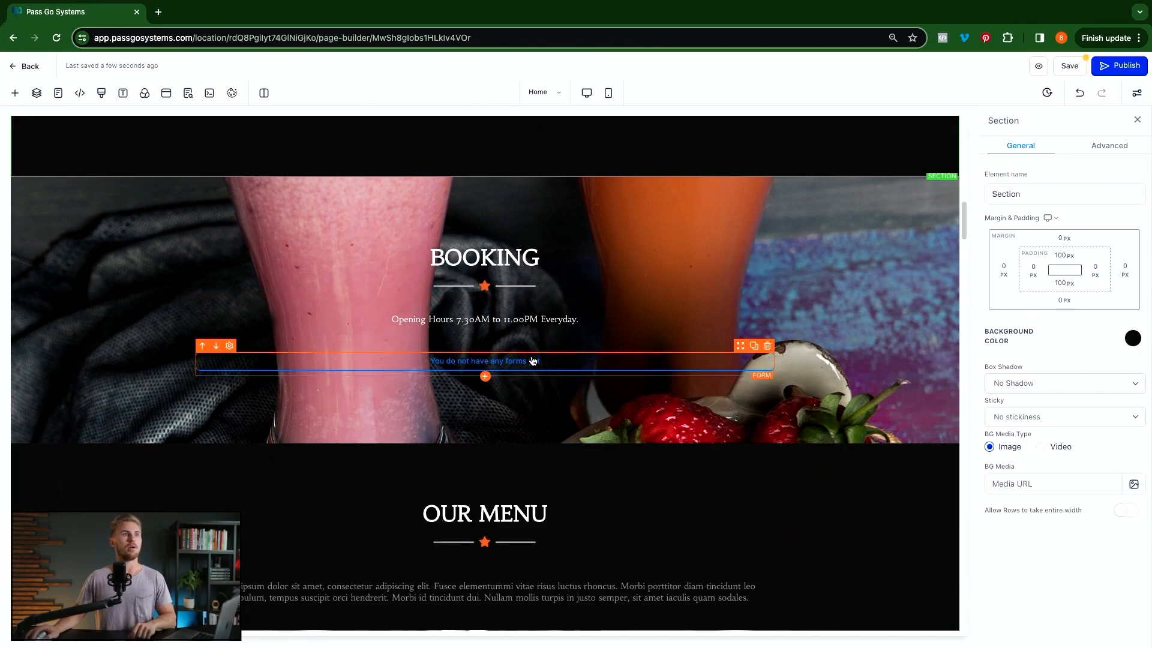
pyautogui.click(533, 365)
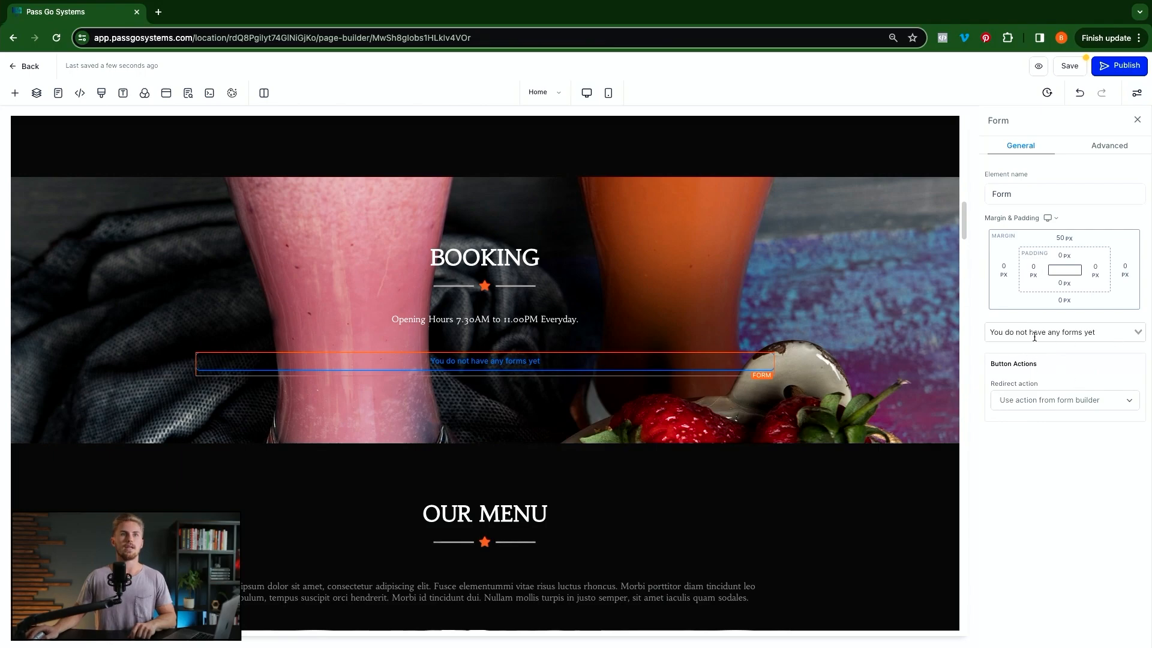
pyautogui.click(1131, 331)
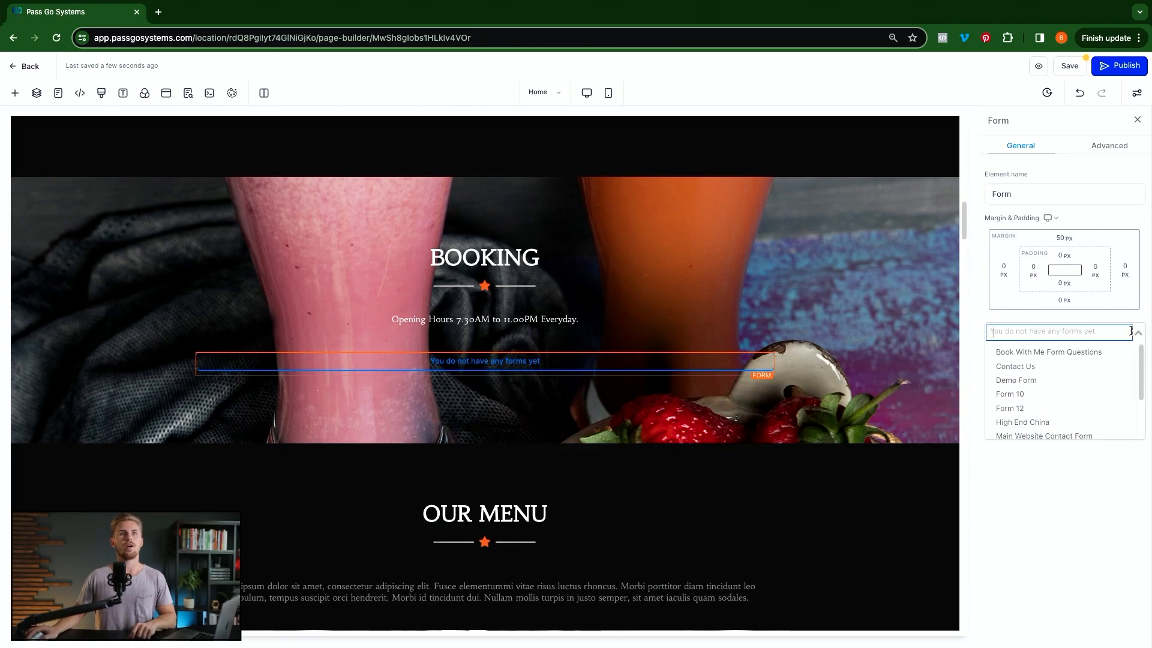
pyautogui.click(1030, 380)
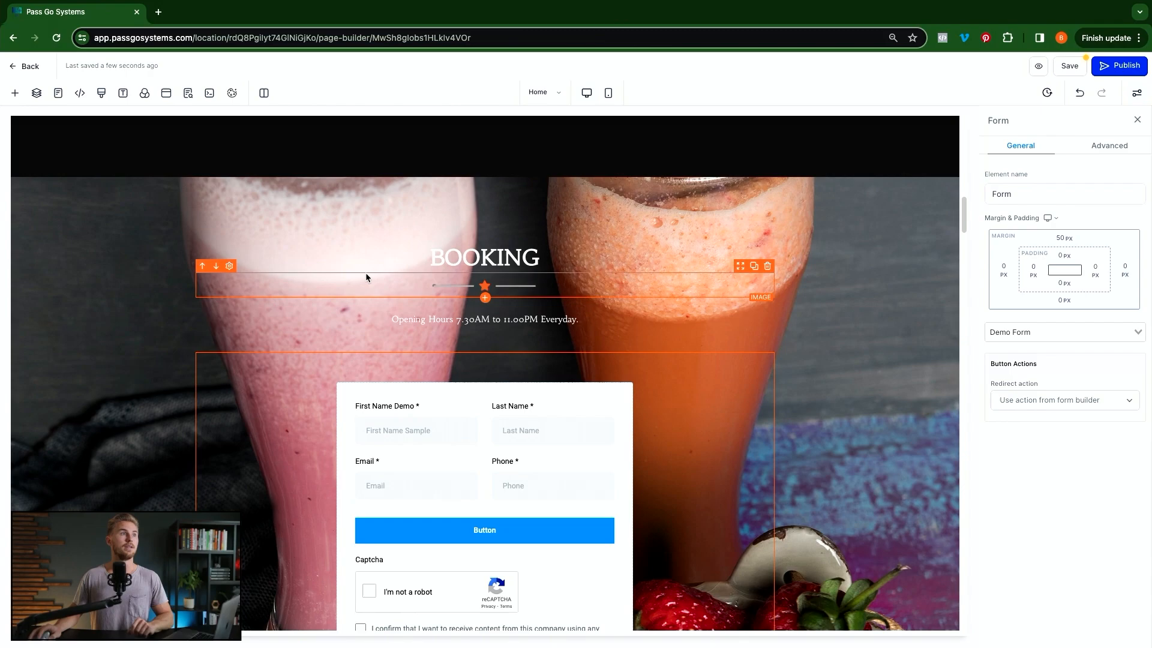
# Set the top margin of the booking form to 10 px.
pyautogui.scroll(-1, 550, 457)
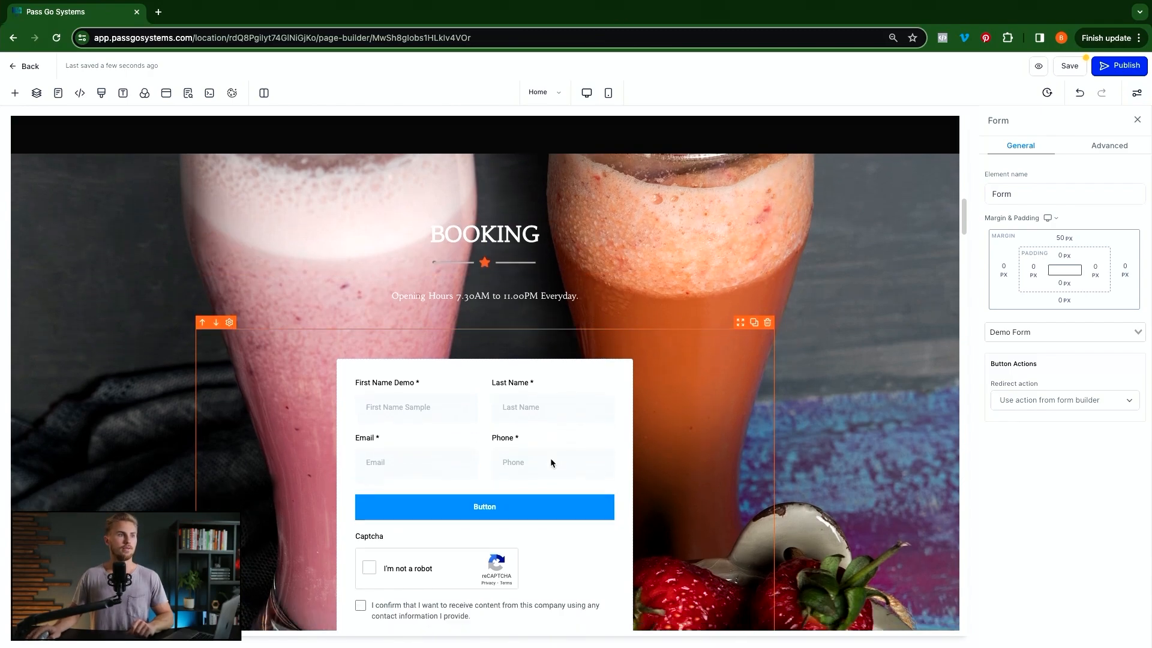
pyautogui.scroll(-1, 551, 462)
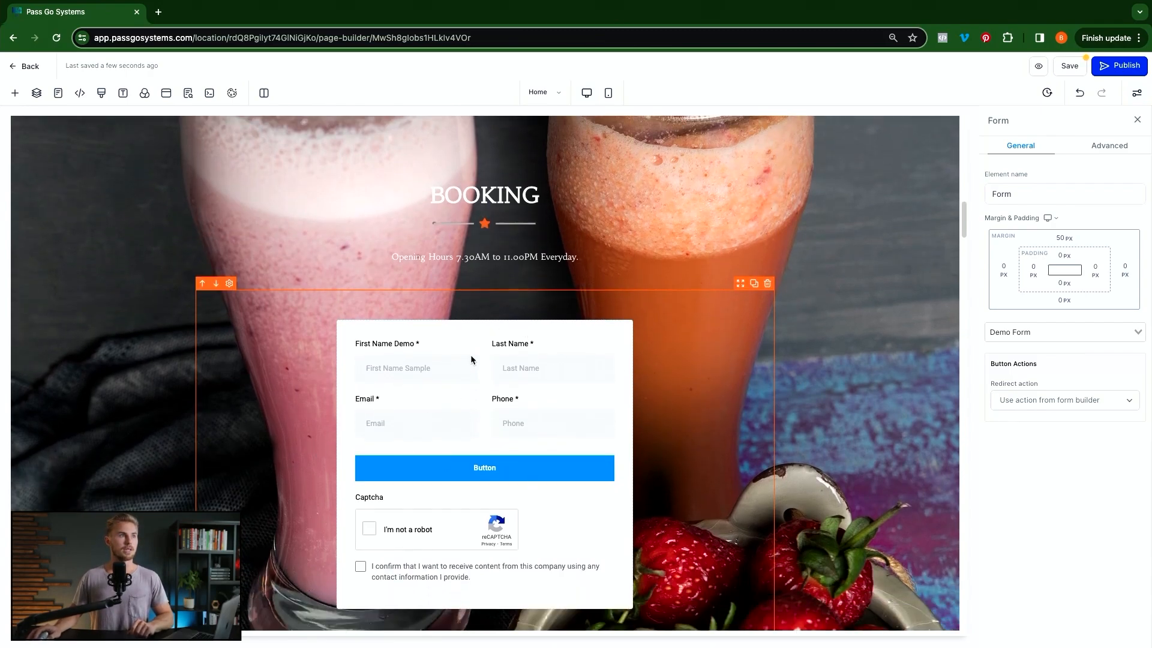
pyautogui.scroll(-1, 448, 366)
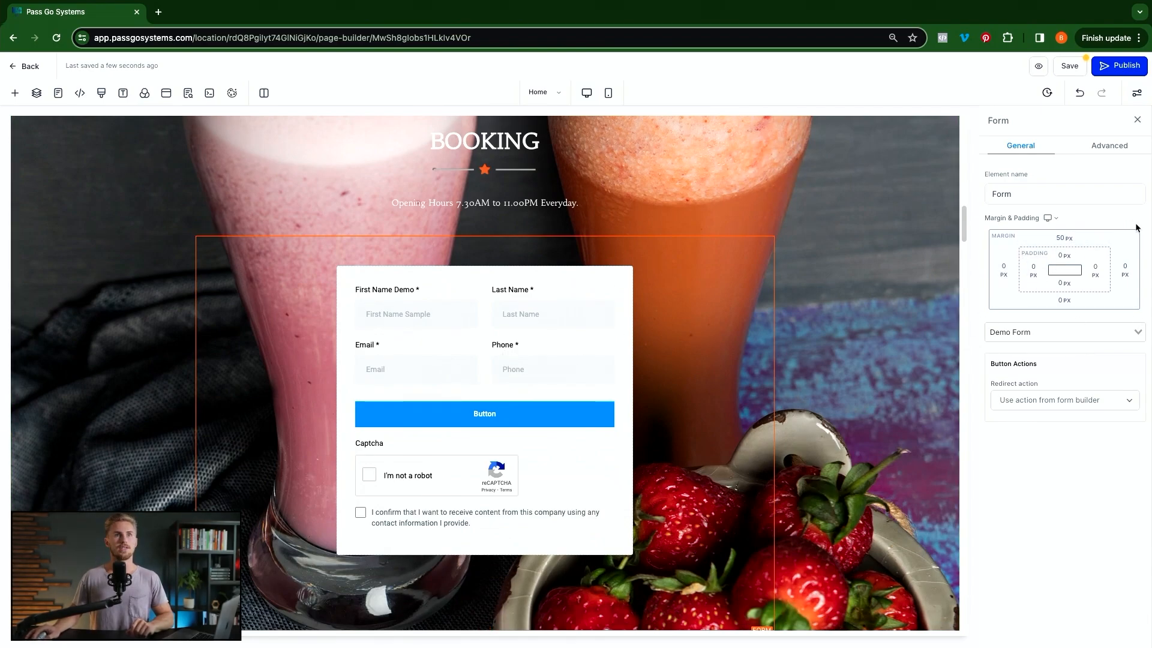
pyautogui.click(1068, 239)
pyautogui.click(1126, 288)
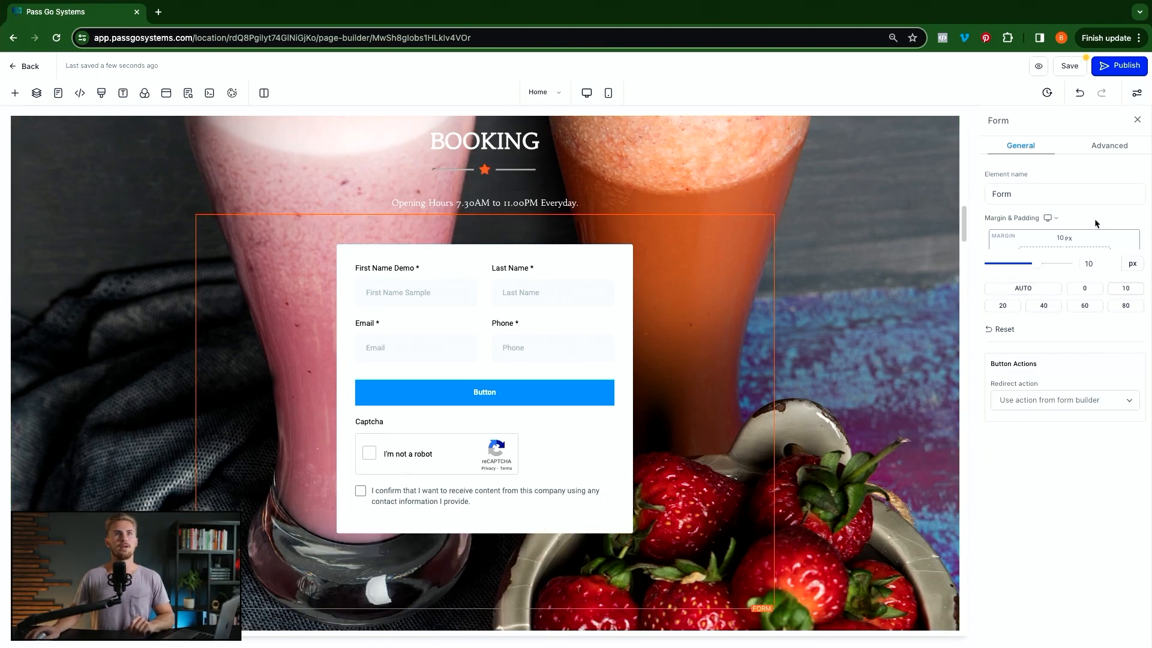
pyautogui.click(1094, 223)
pyautogui.scroll(-3, 702, 471)
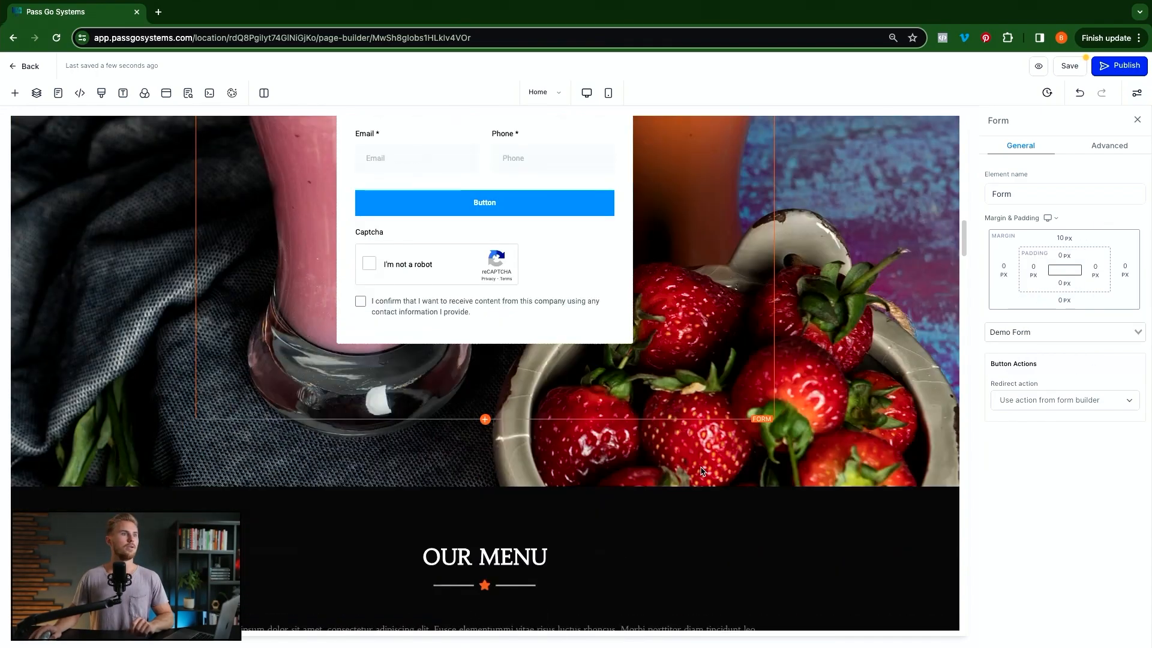
# Set the booking form's redirect action to Go to website Url, switching Open in New Tab on and off again.
pyautogui.scroll(5, 702, 471)
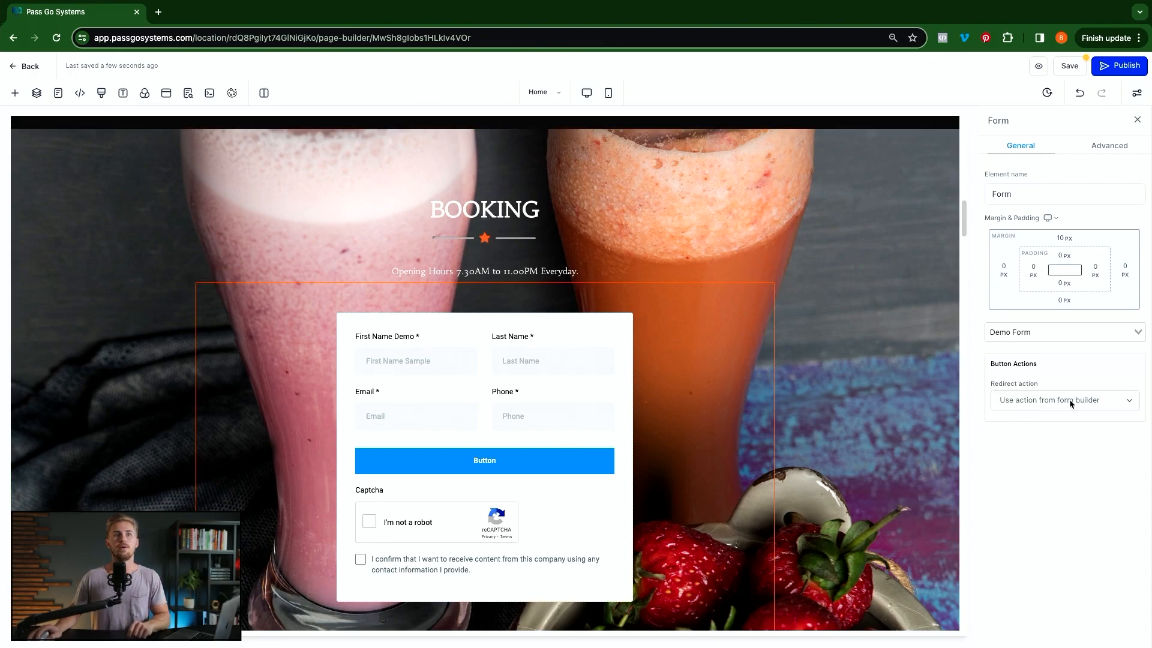
pyautogui.click(1028, 406)
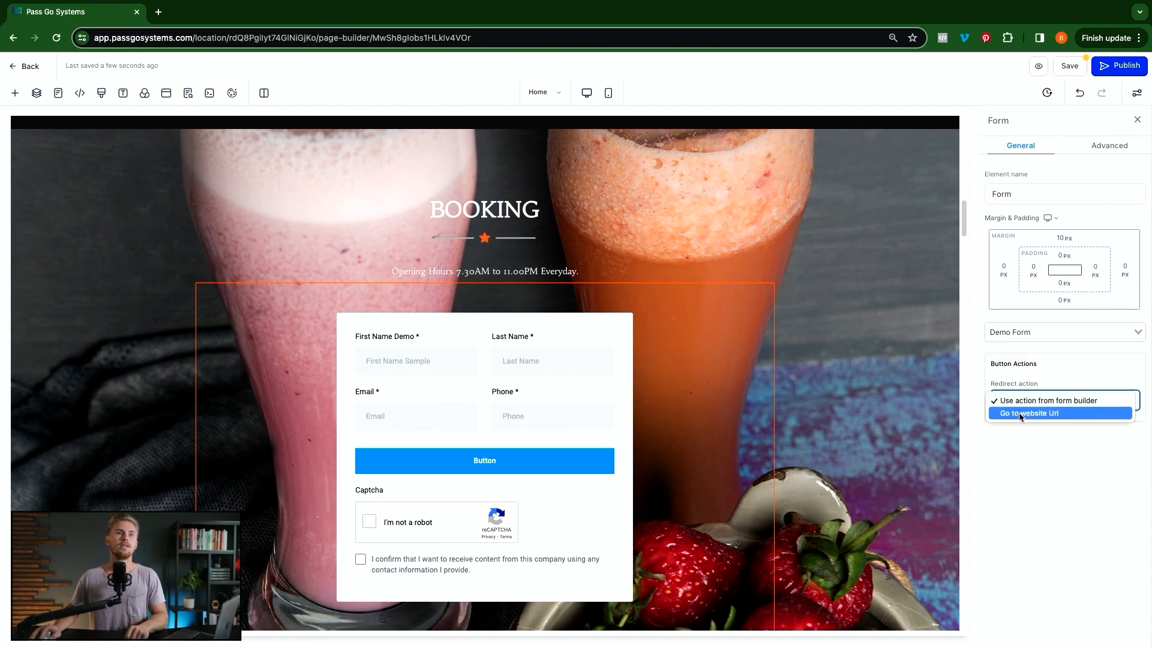
pyautogui.click(1020, 413)
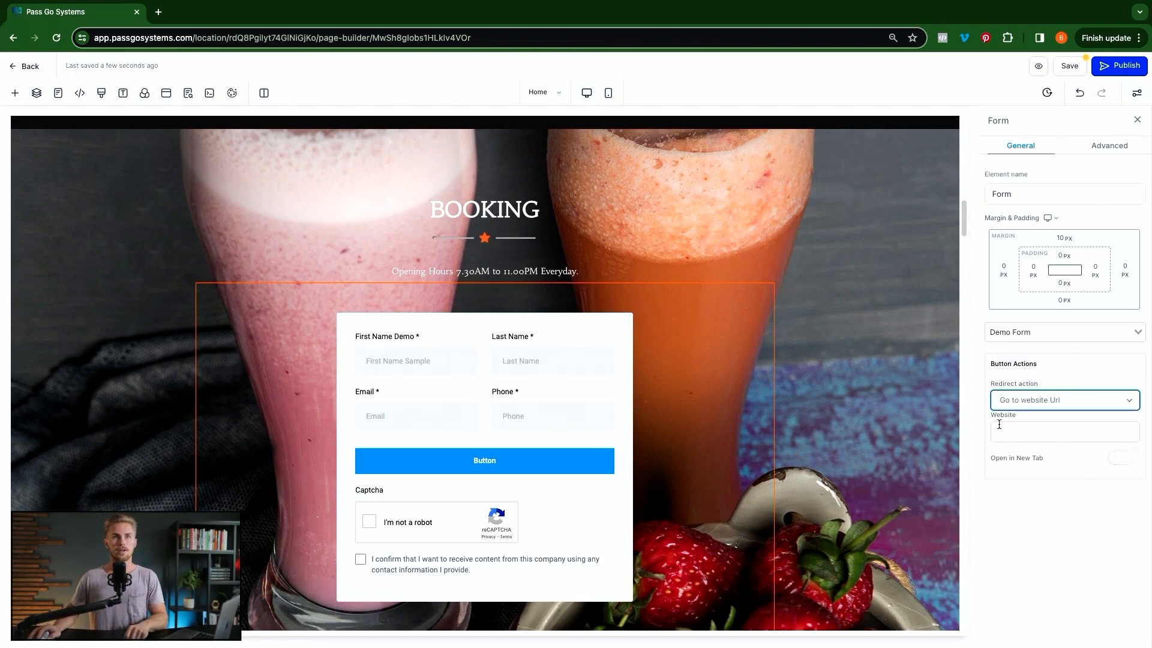
pyautogui.click(1030, 429)
pyautogui.click(1006, 486)
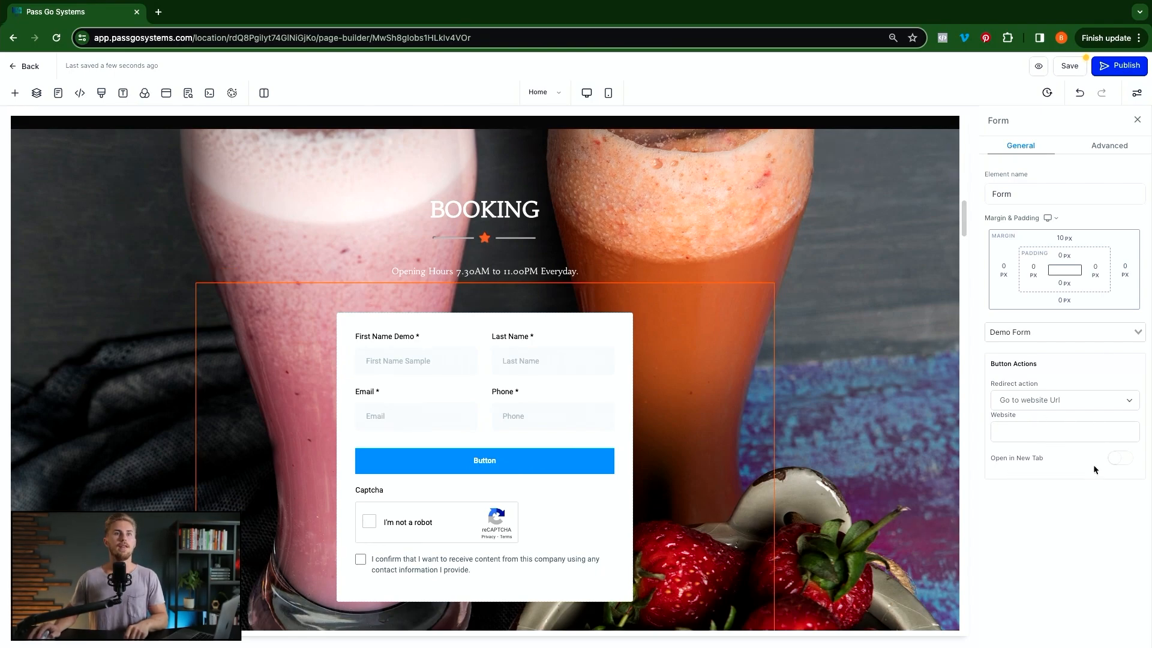
pyautogui.click(1123, 459)
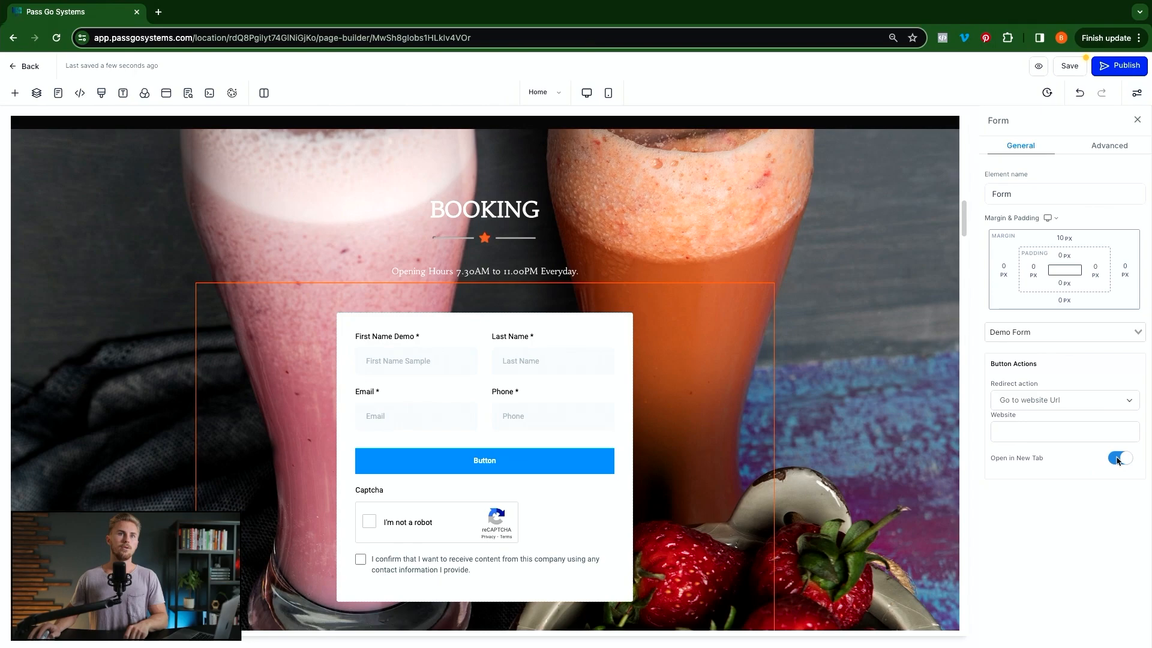
pyautogui.click(1125, 460)
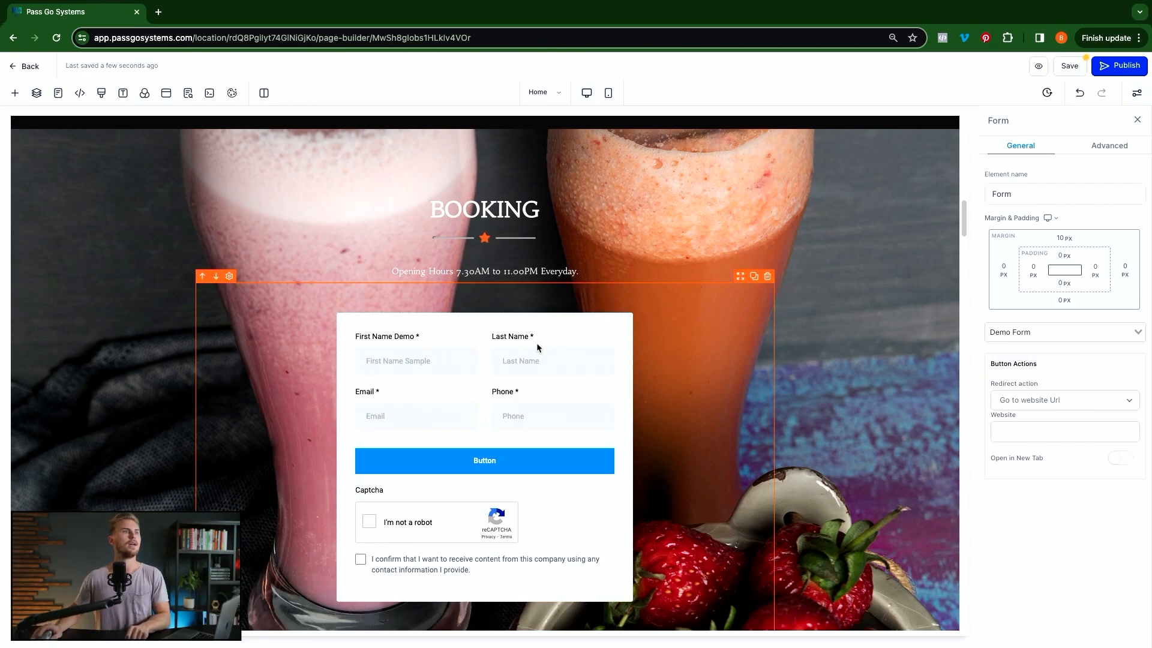
# Replace the placeholder price of the chicken dish under Dishes of the Day with $27.
pyautogui.scroll(-4, 503, 384)
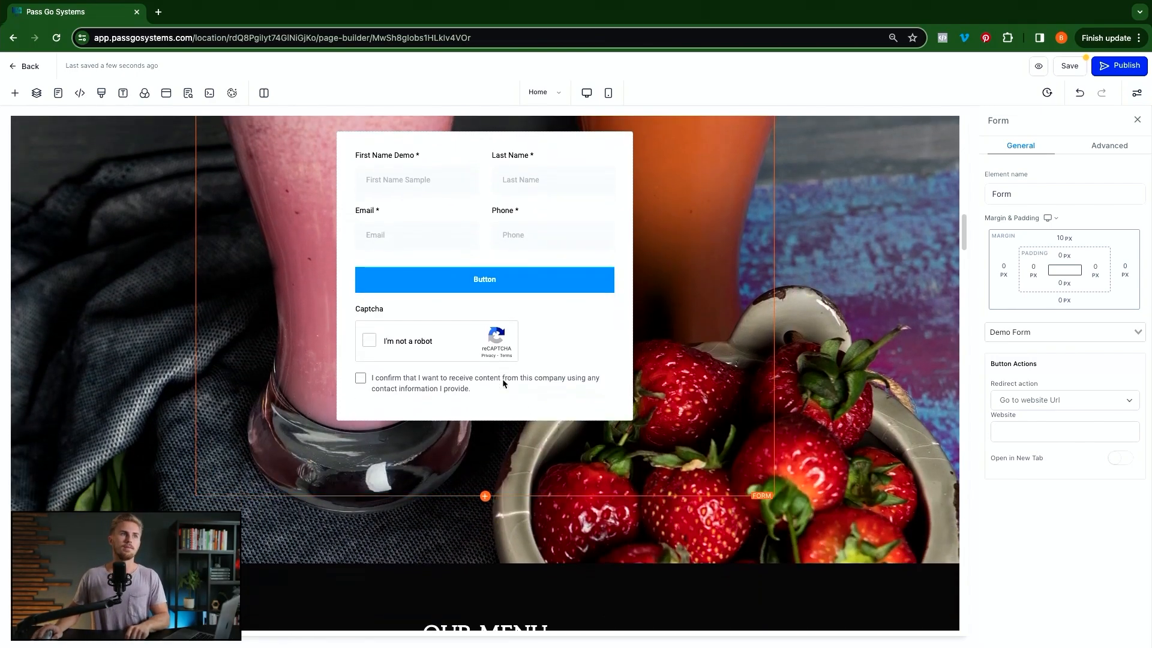
pyautogui.scroll(-3, 503, 383)
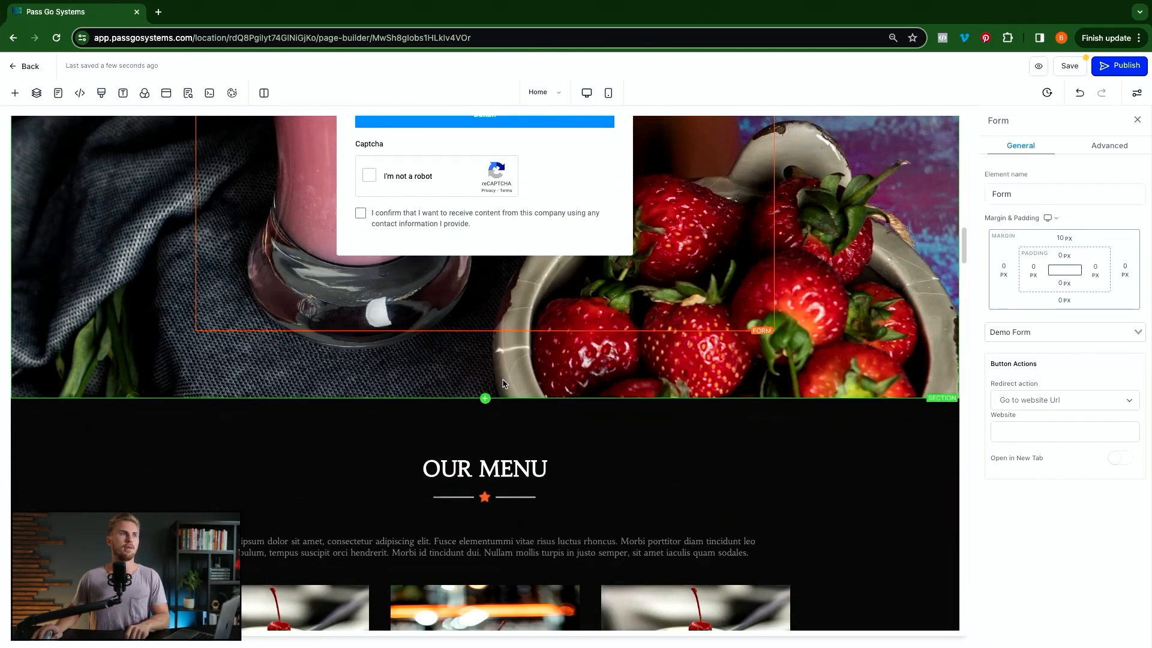
pyautogui.scroll(-1, 503, 383)
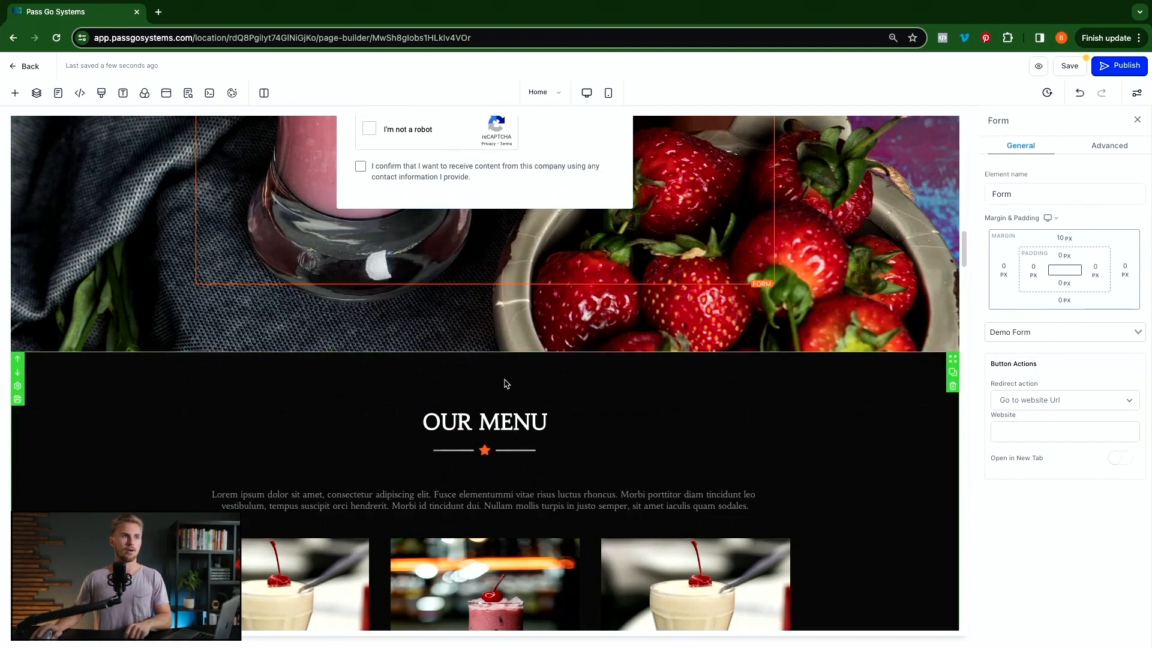
pyautogui.scroll(-7, 504, 383)
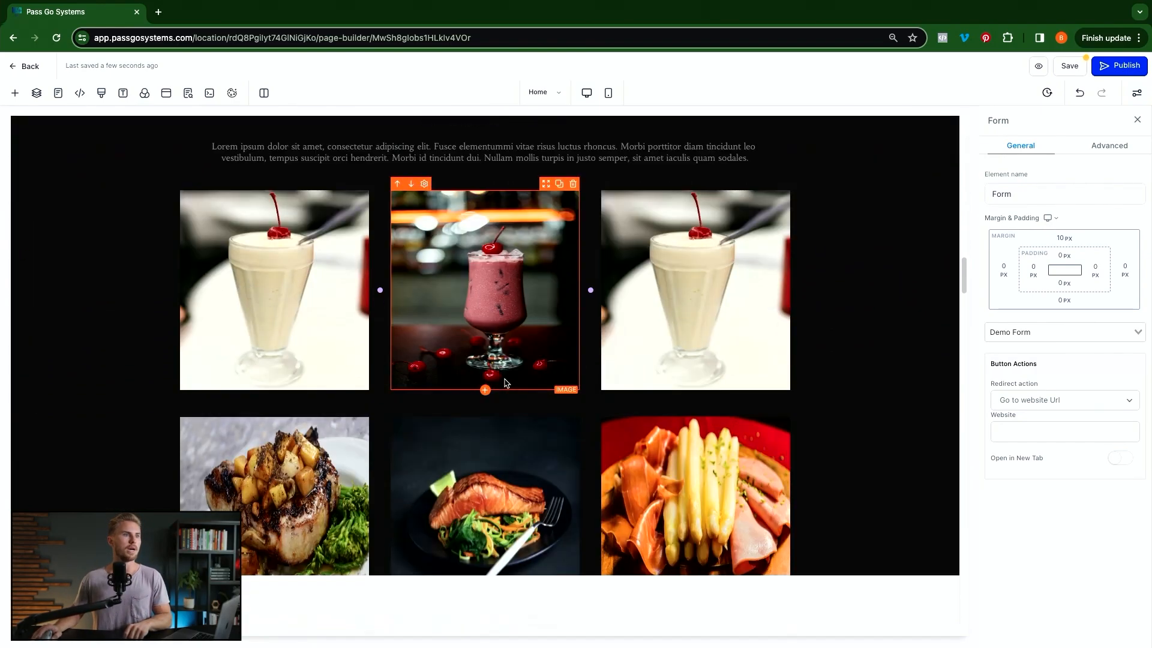
pyautogui.scroll(-15, 504, 383)
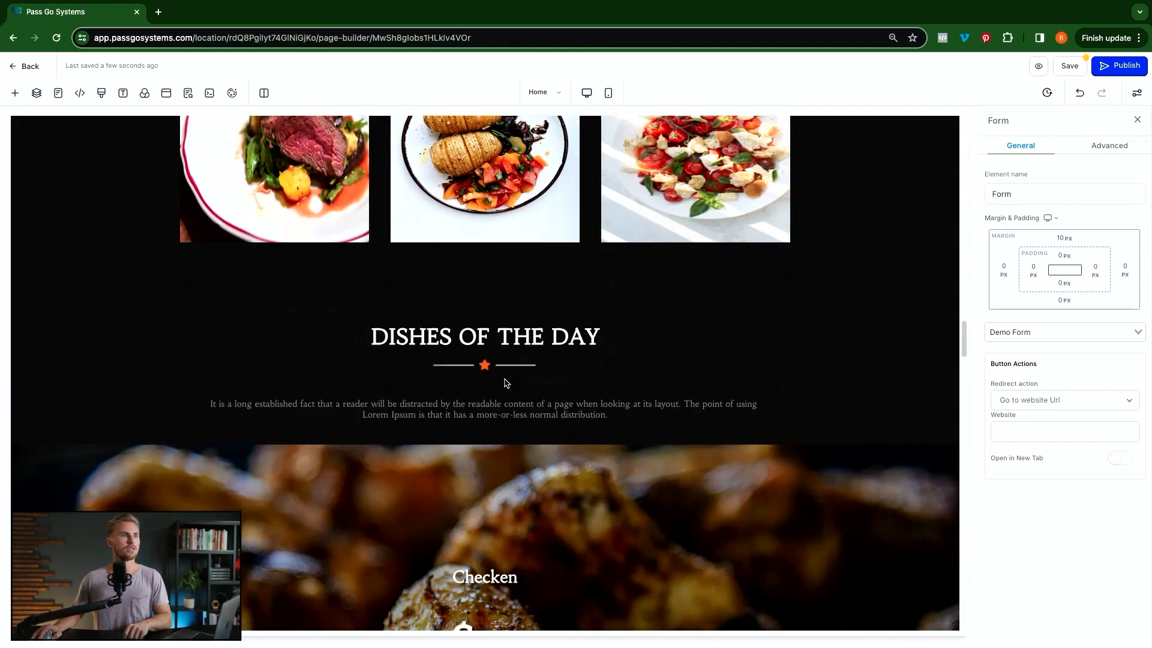
pyautogui.scroll(-6, 507, 383)
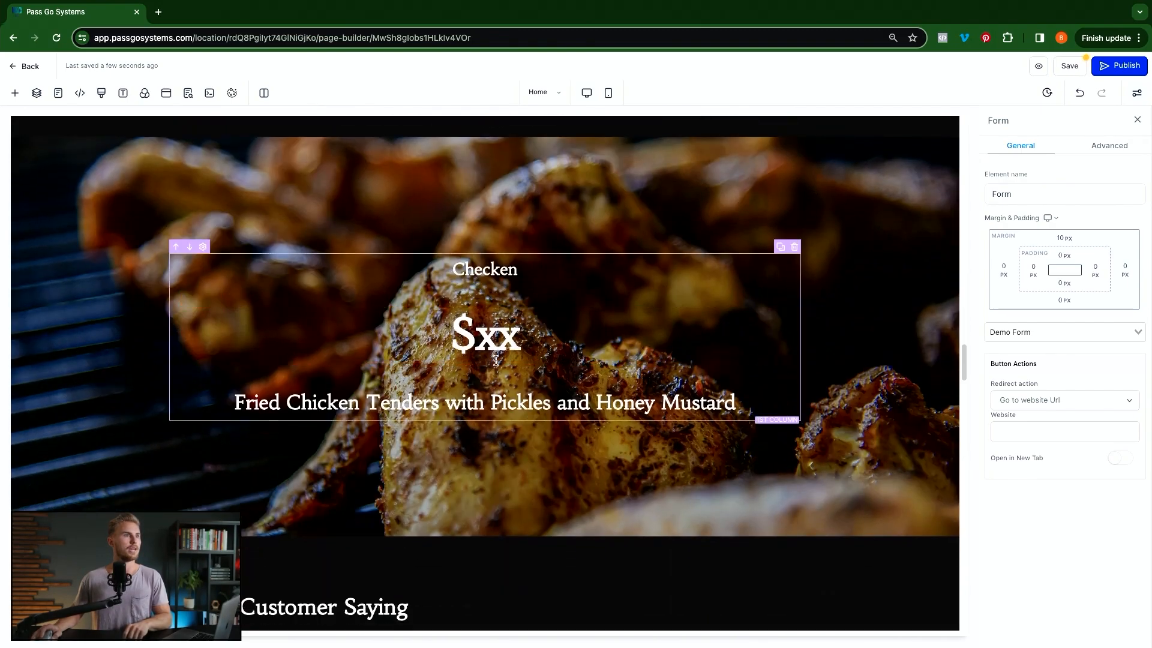
pyautogui.click(501, 340)
pyautogui.tripleClick(501, 341)
pyautogui.click(501, 340)
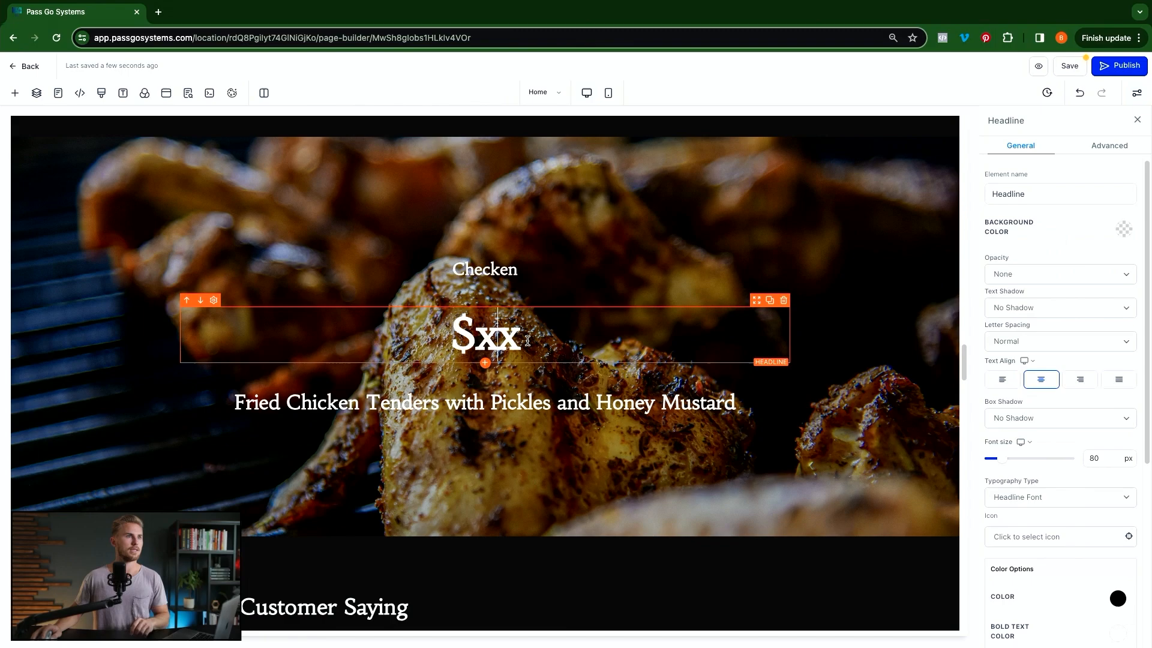
pyautogui.doubleClick(517, 339)
pyautogui.write('27')
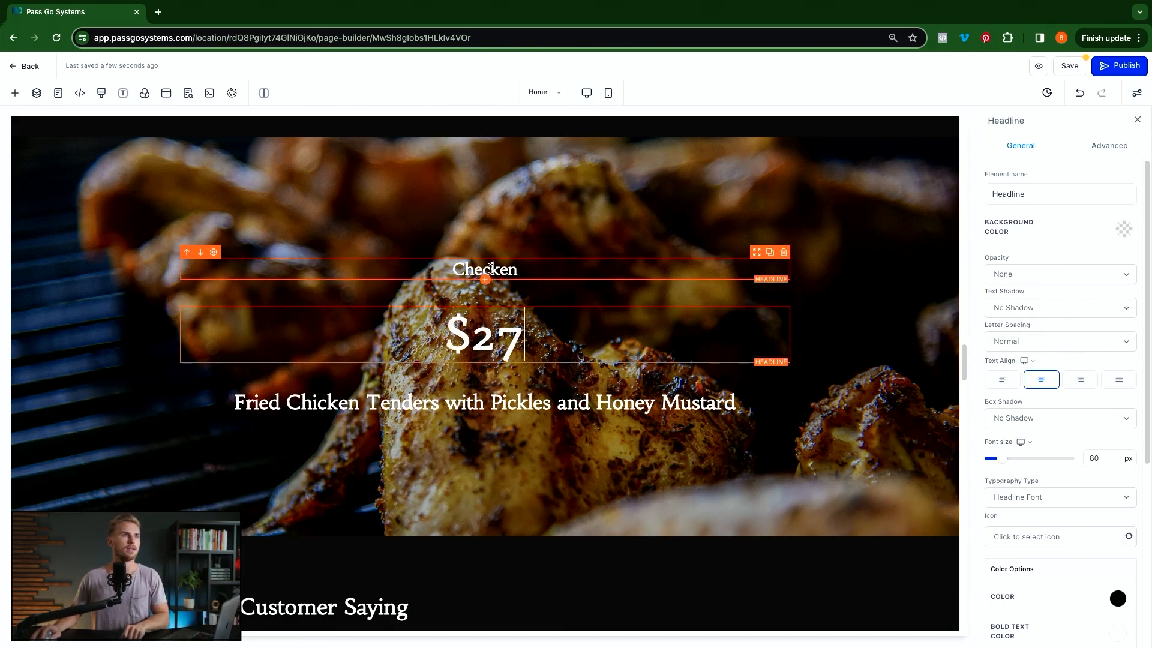
# Correct the misspelled dish heading above the price to Chicken.
pyautogui.click(485, 268)
pyautogui.press('BackSpace')
pyautogui.write('i')
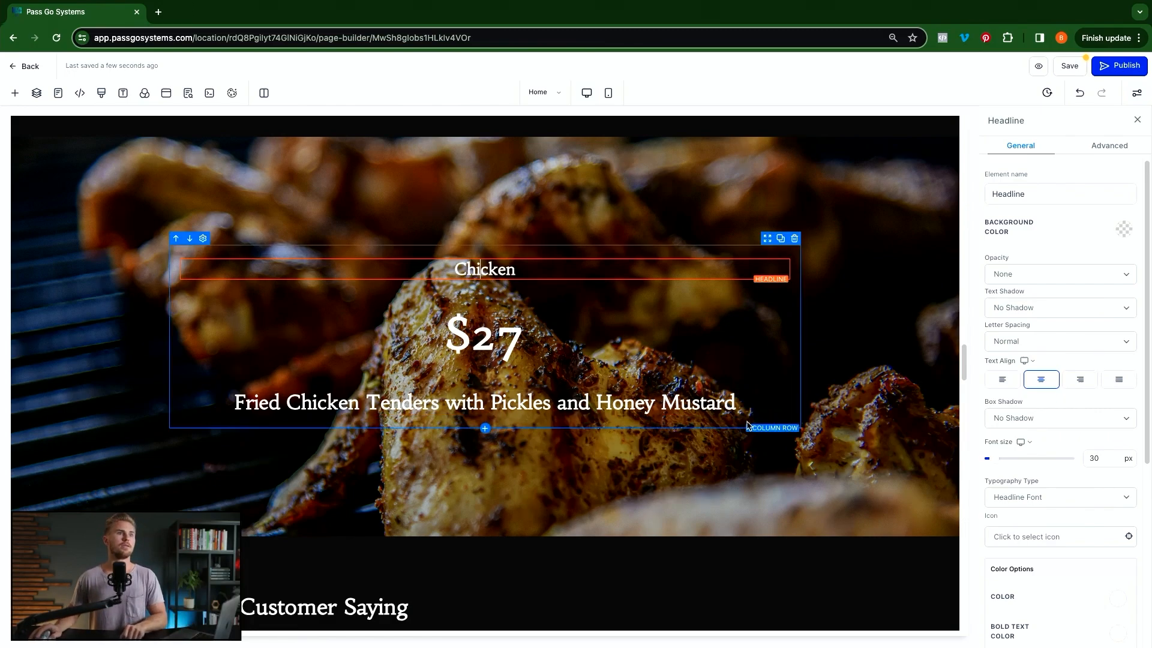
# Set the map beside the Get In Touch details to the Sprouts Farmers Market location in Philadelphia and save it.
pyautogui.scroll(-1, 624, 384)
pyautogui.scroll(-5, 614, 364)
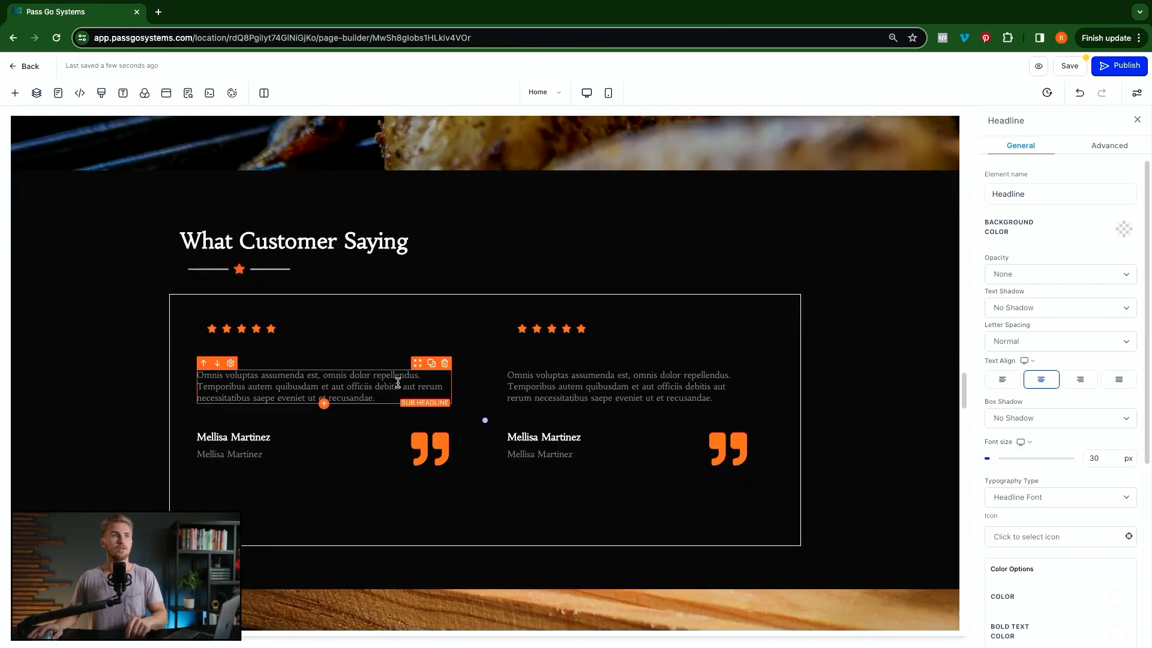
pyautogui.scroll(-1, 397, 382)
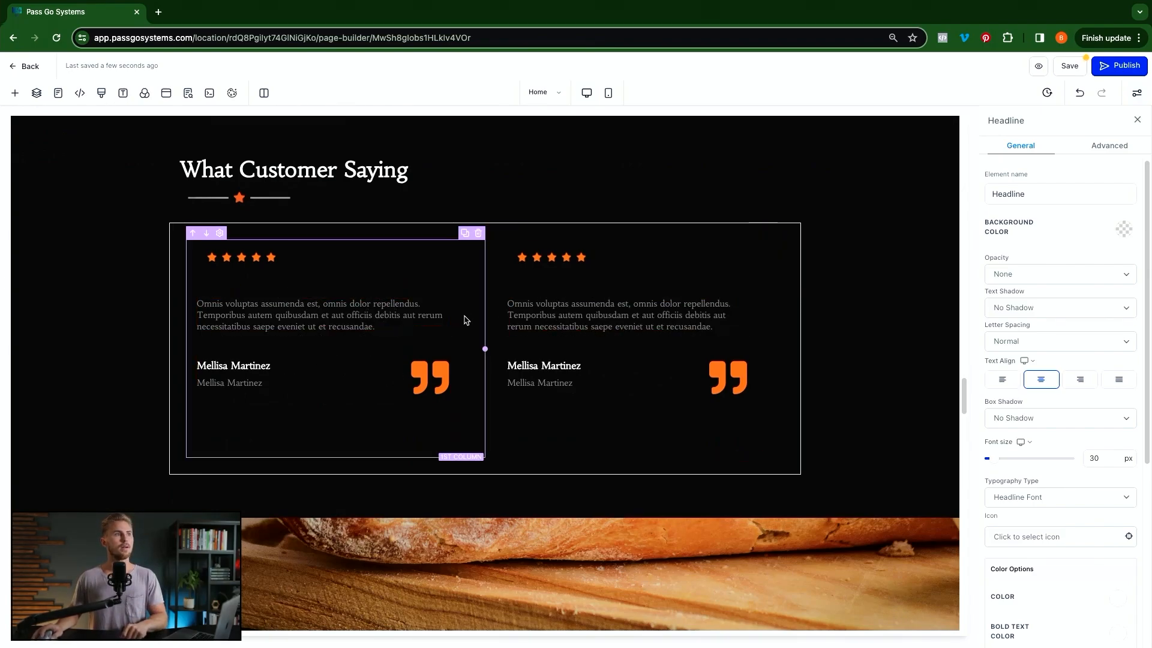
pyautogui.scroll(-15, 420, 318)
pyautogui.scroll(-20, 384, 318)
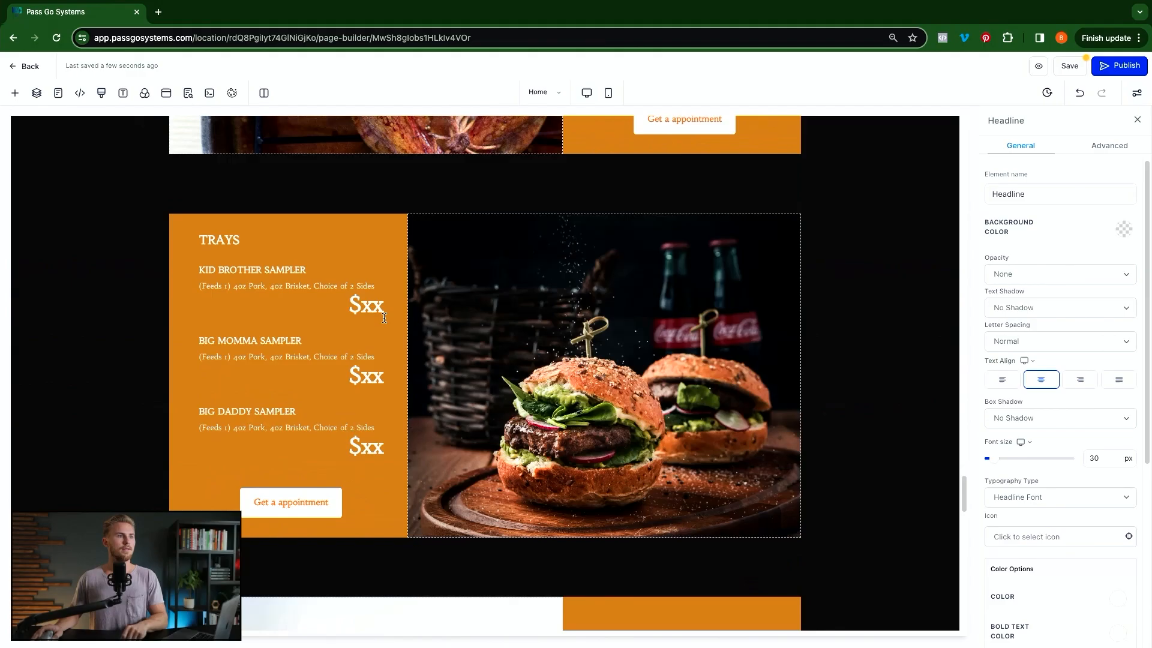
pyautogui.scroll(-20, 384, 318)
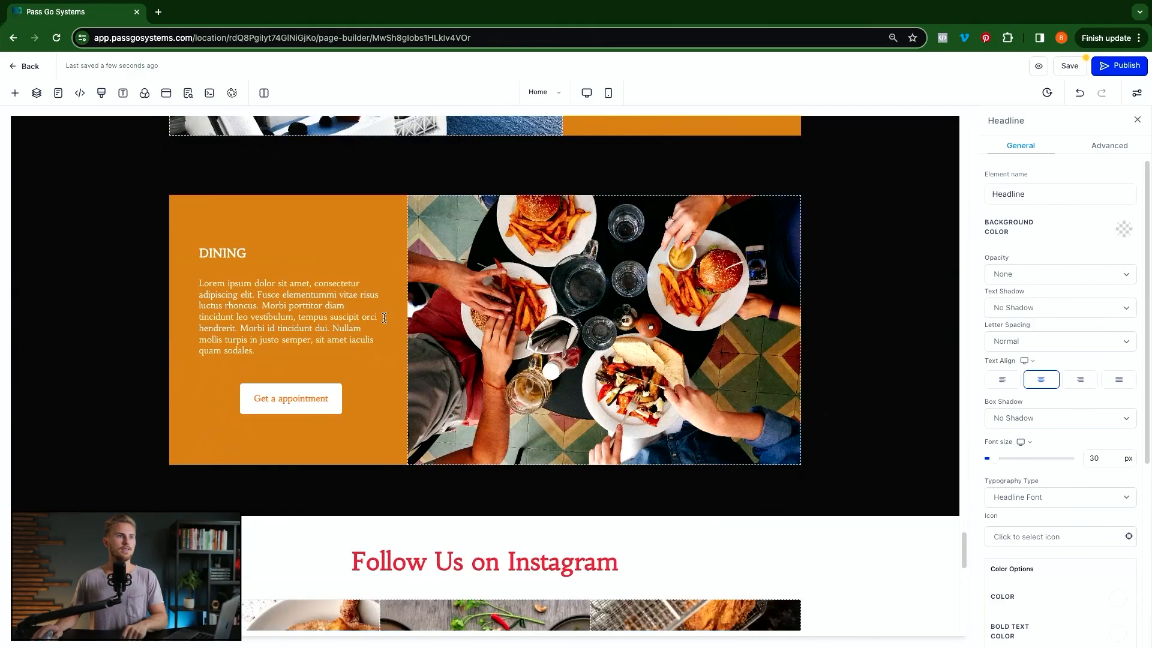
pyautogui.scroll(-2, 384, 318)
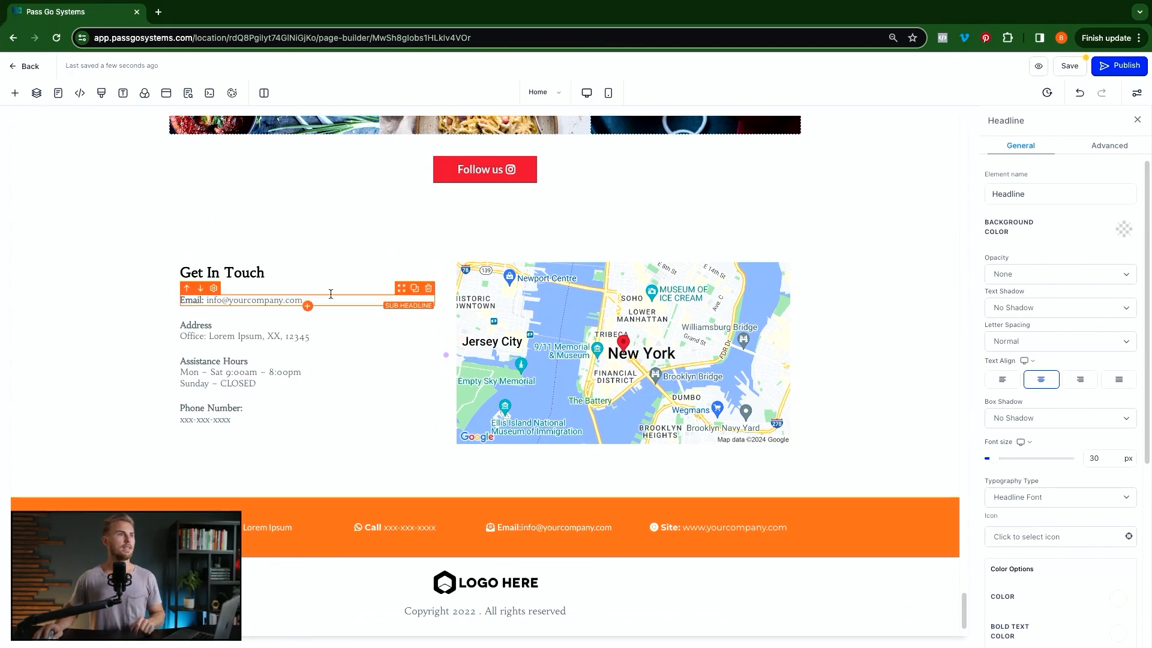
pyautogui.click(670, 322)
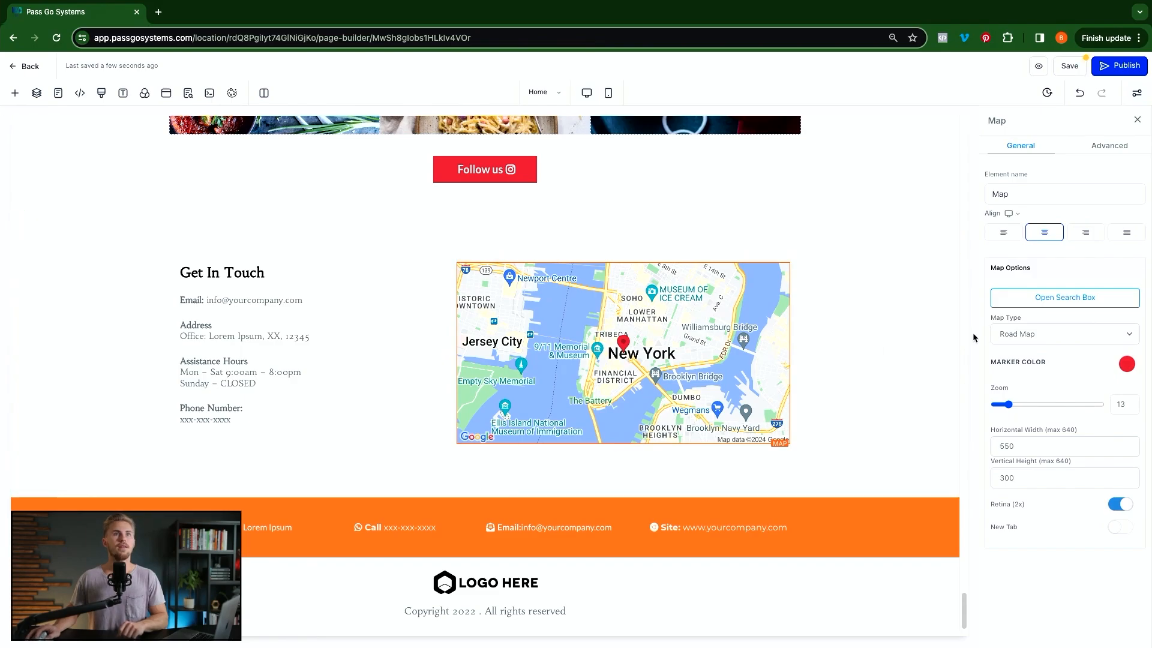
pyautogui.click(1075, 300)
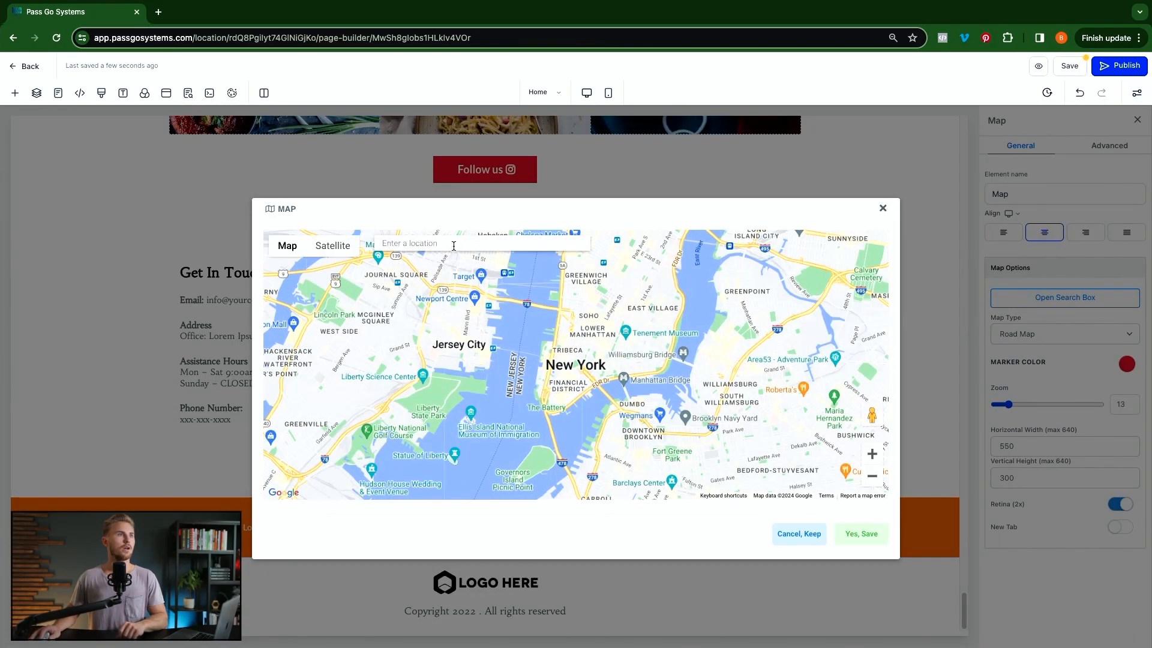
pyautogui.click(454, 246)
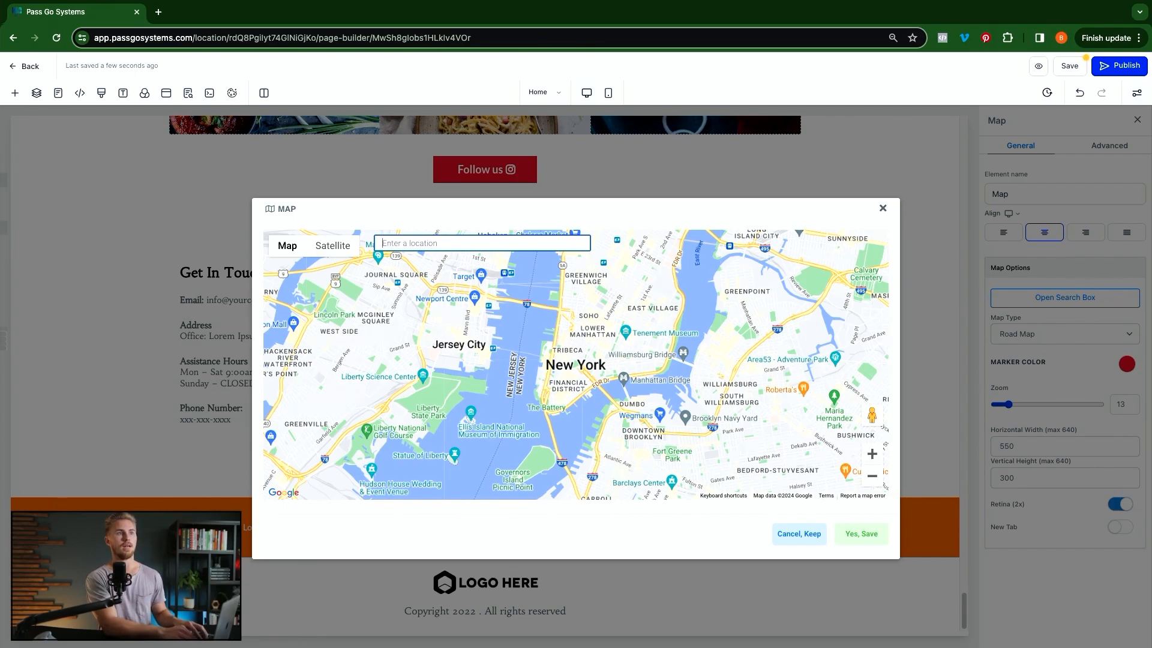
pyautogui.write('sprouts')
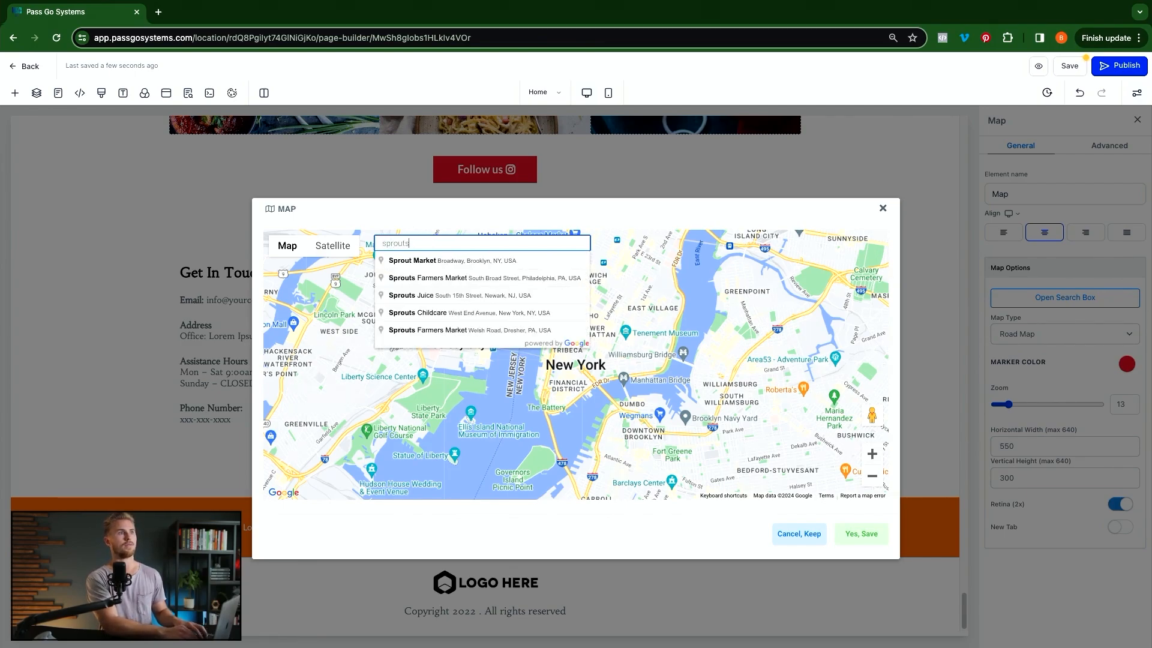
pyautogui.click(446, 280)
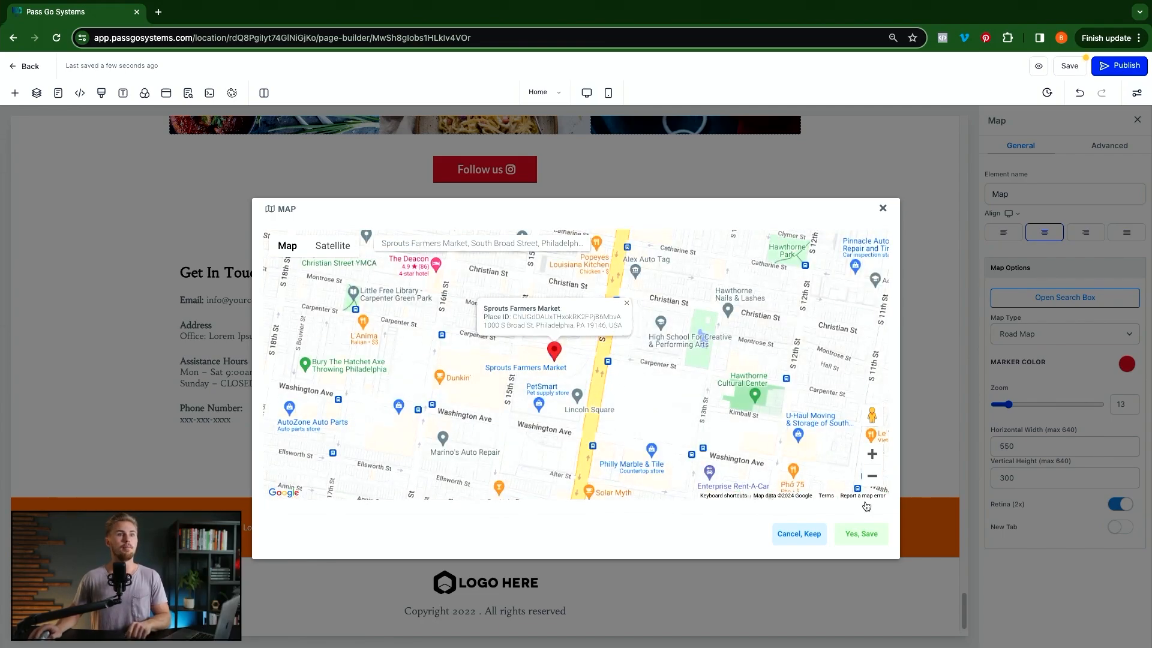
pyautogui.click(872, 536)
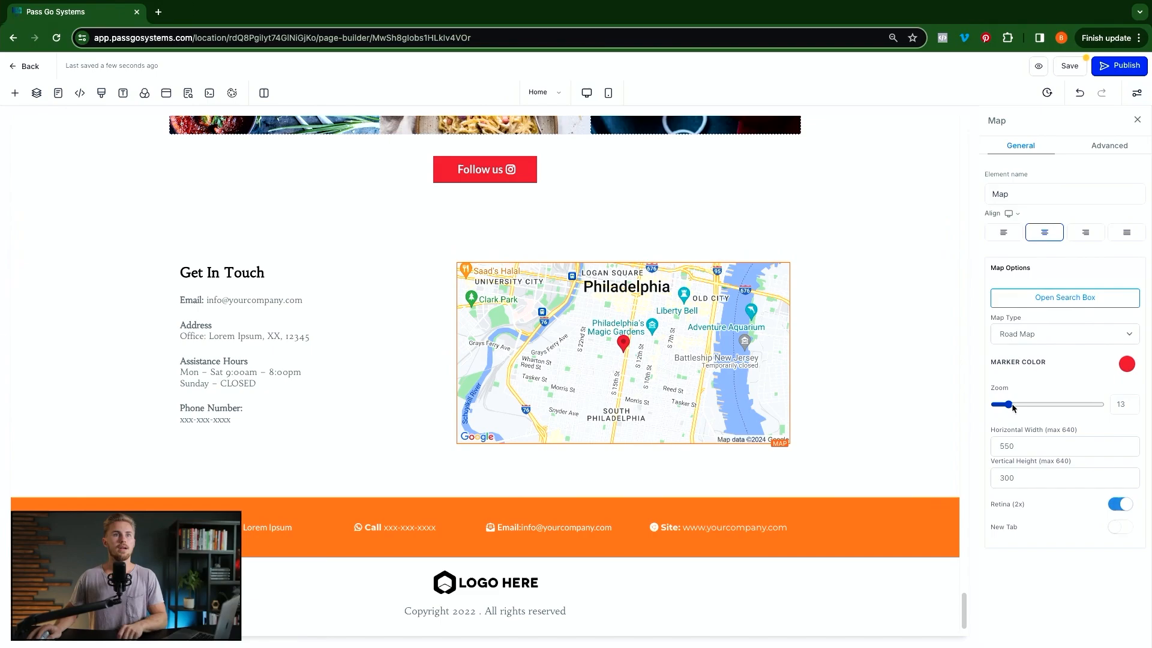
# Try zoom levels 49 and 0 on the contact map, and set its zoom to 10.
pyautogui.moveTo(1010, 405); pyautogui.dragTo(1047, 408)
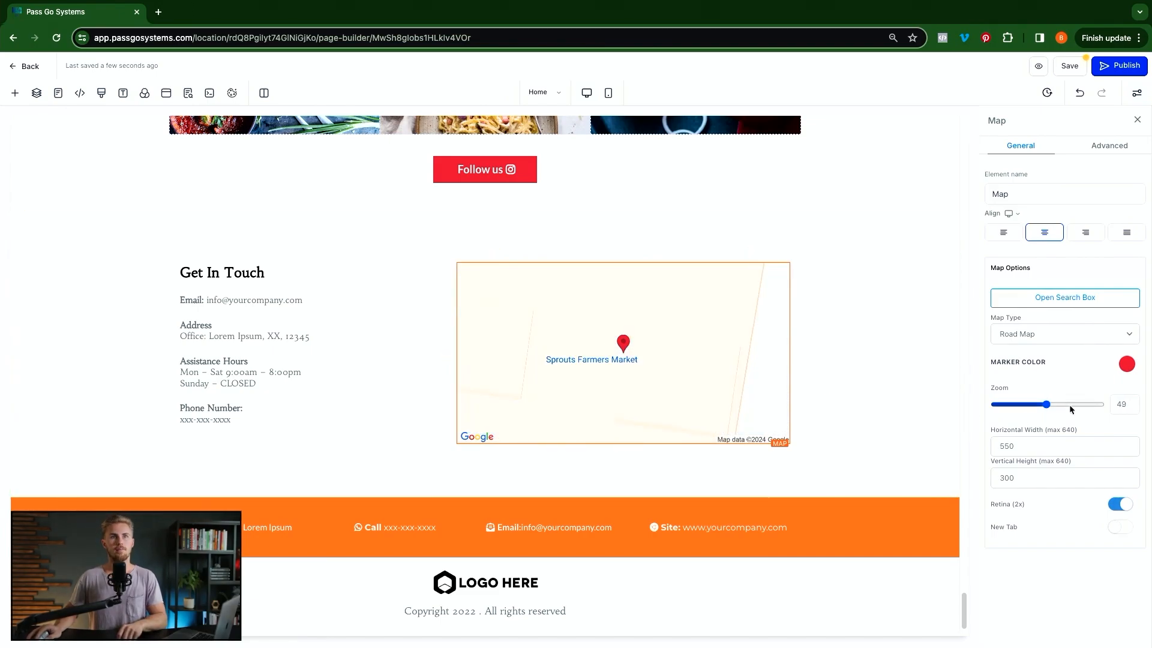
pyautogui.moveTo(1050, 408); pyautogui.dragTo(967, 405)
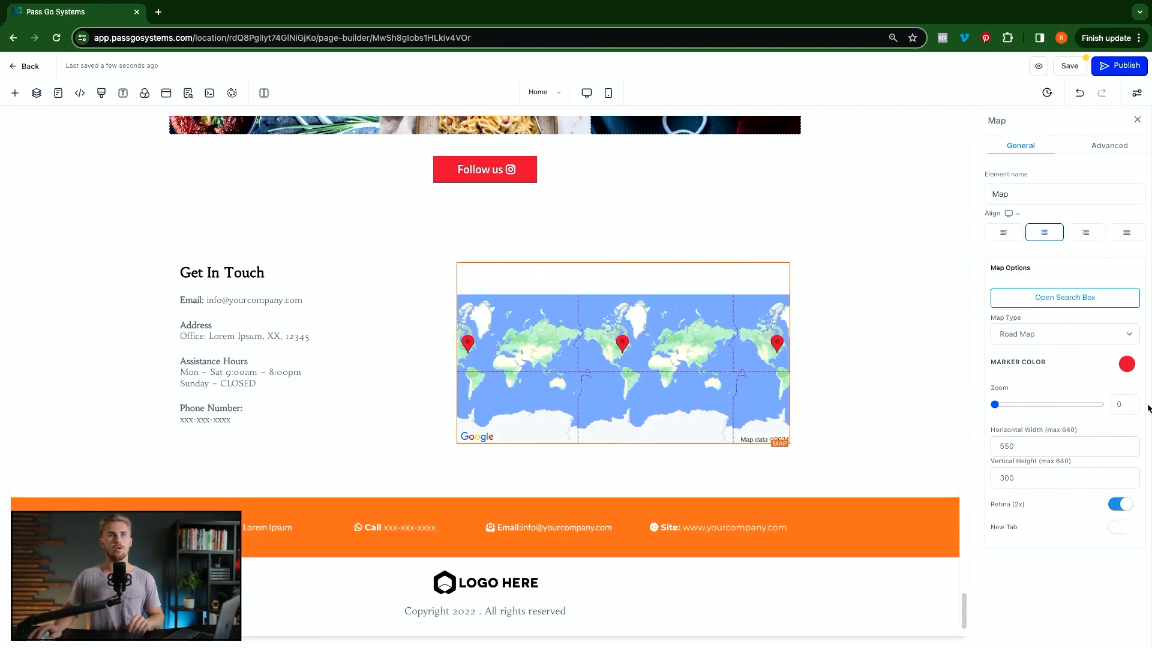
pyautogui.moveTo(995, 404); pyautogui.dragTo(1006, 410)
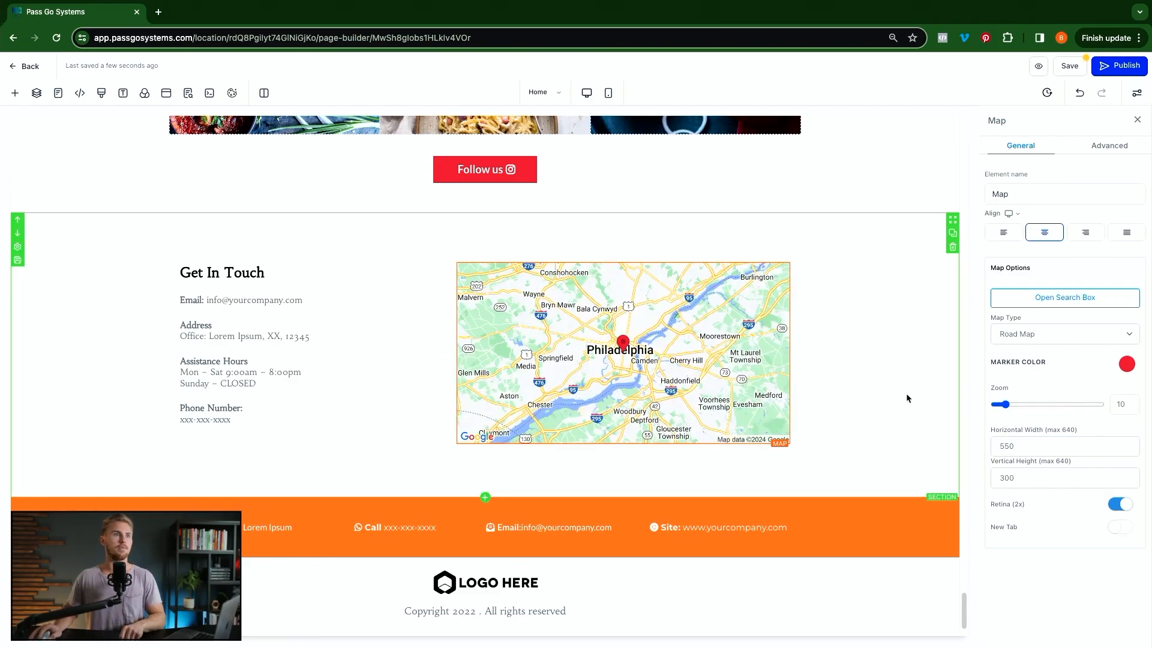
# Save the Home page and open the Appointment page for editing.
pyautogui.scroll(20, 881, 319)
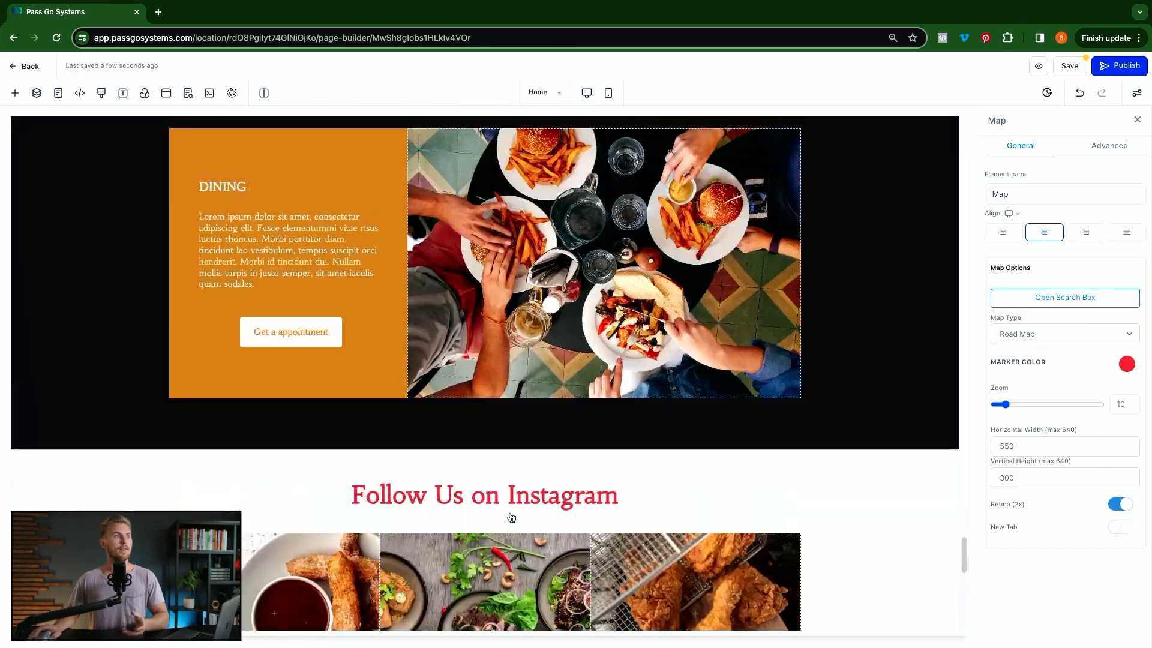
pyautogui.scroll(10, 511, 517)
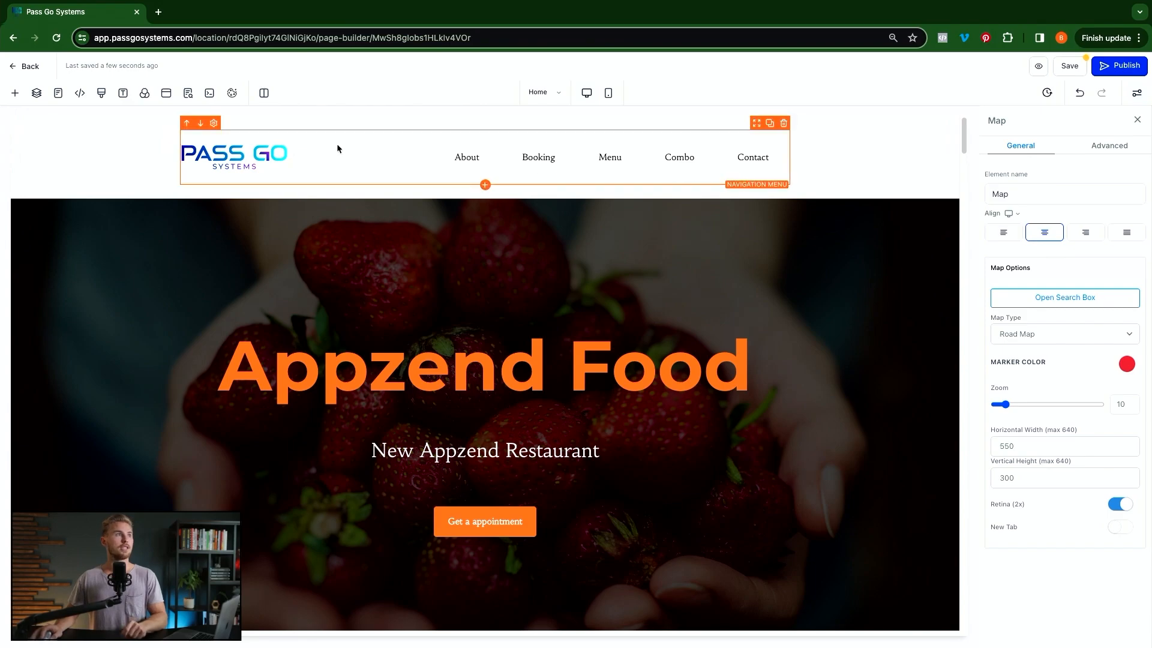
pyautogui.click(544, 94)
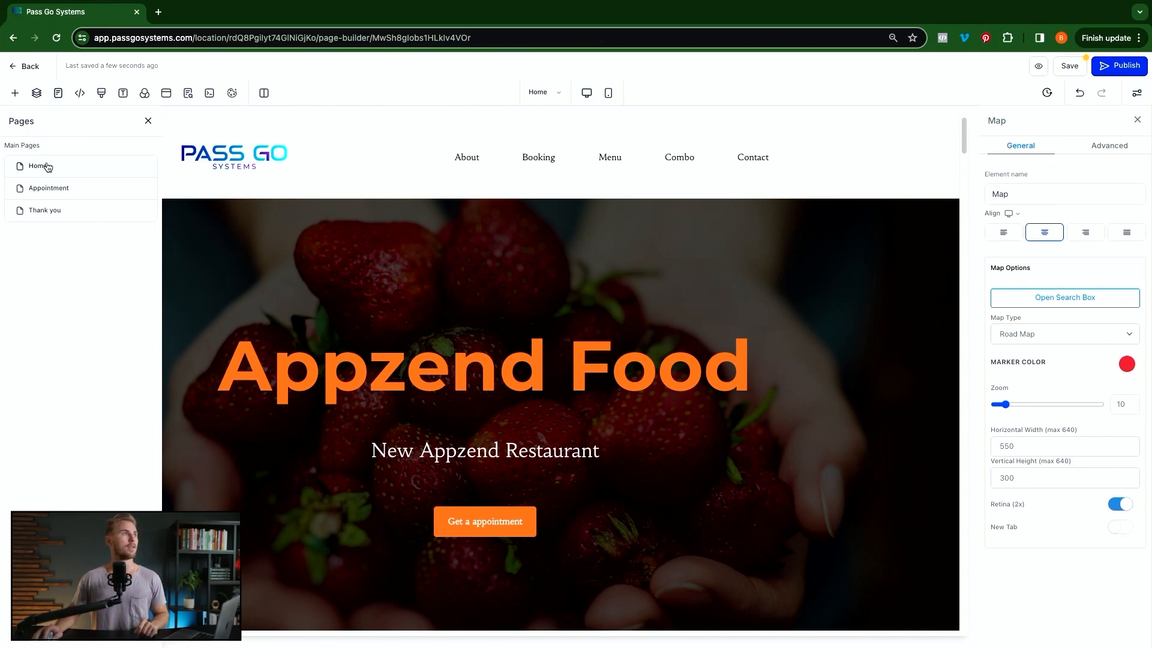
pyautogui.click(1072, 69)
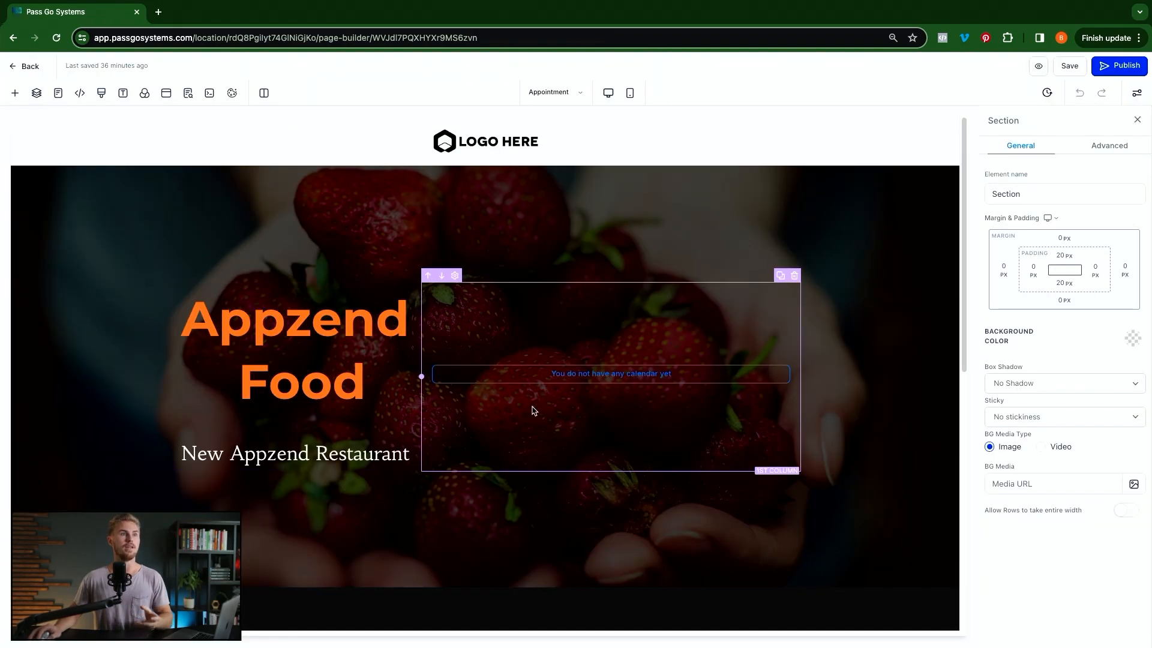
# Assign Demo Calendar to the empty calendar element on the Appointment page and save the page.
pyautogui.click(595, 382)
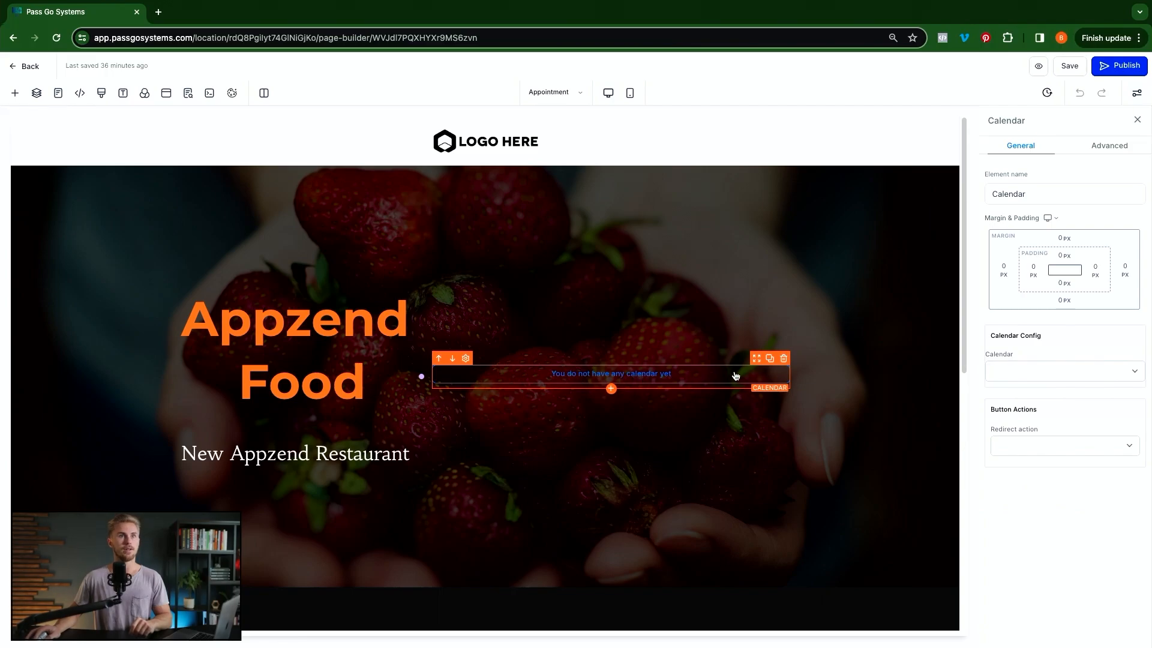
pyautogui.click(1032, 370)
pyautogui.click(1032, 384)
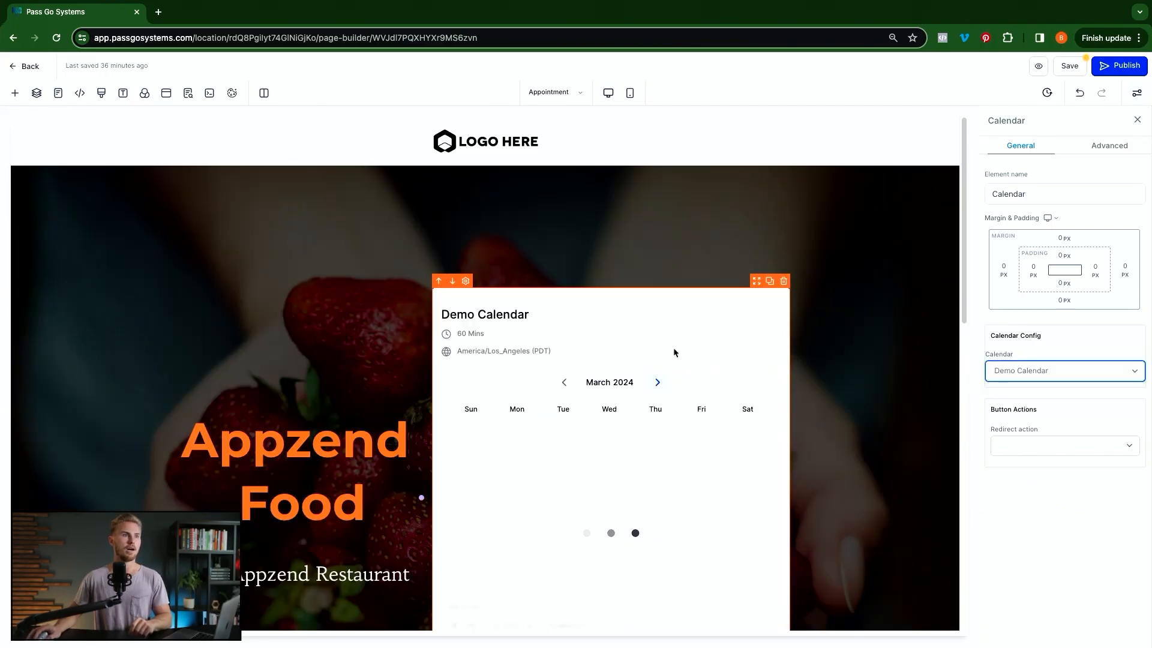
pyautogui.scroll(-2, 579, 443)
pyautogui.scroll(-4, 580, 444)
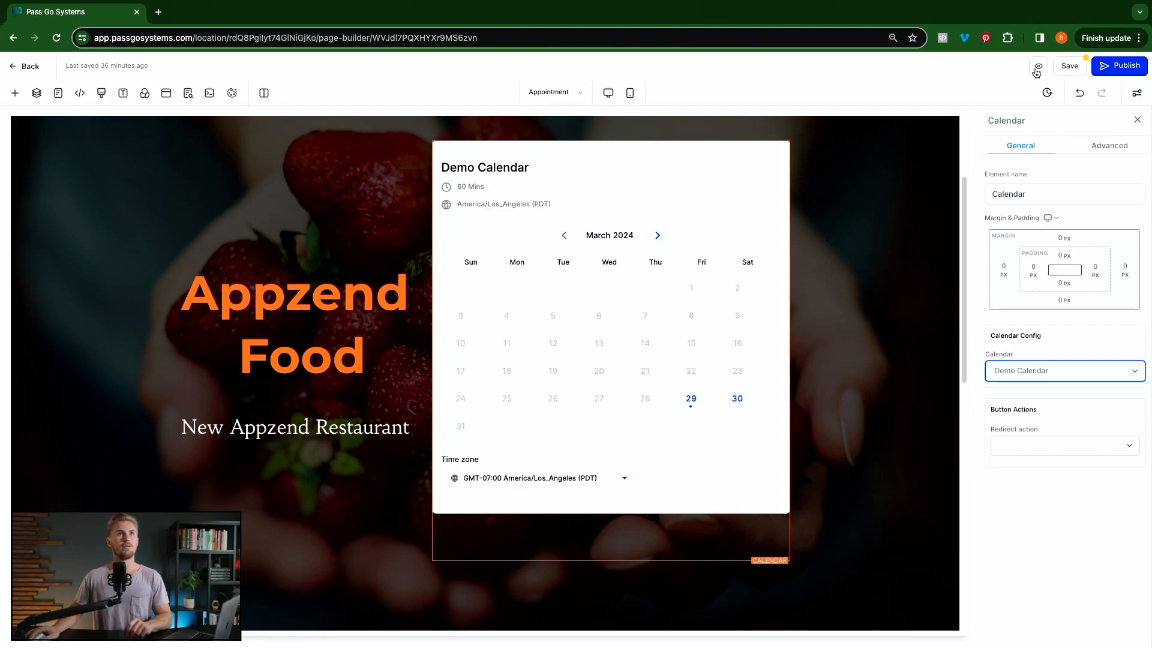
pyautogui.click(1070, 68)
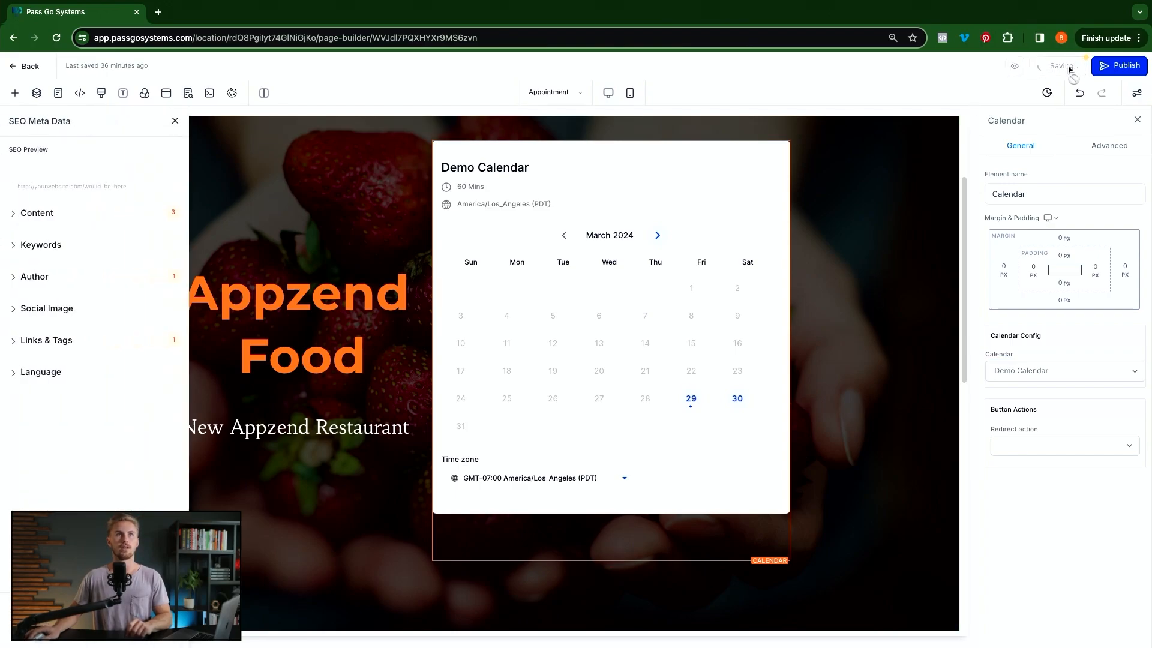
# Preview the Appointment page, test the calendar with the March 30, 2024 slot at 11:00 AM, go back to the time slots and close the preview.
pyautogui.click(1013, 67)
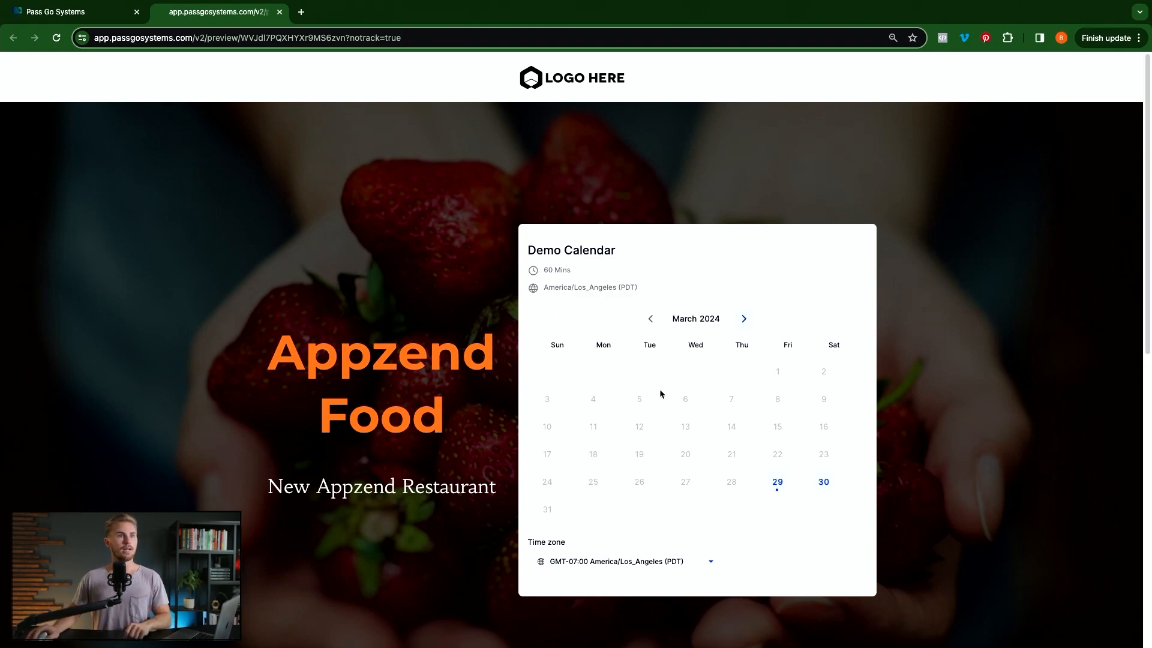
pyautogui.click(825, 483)
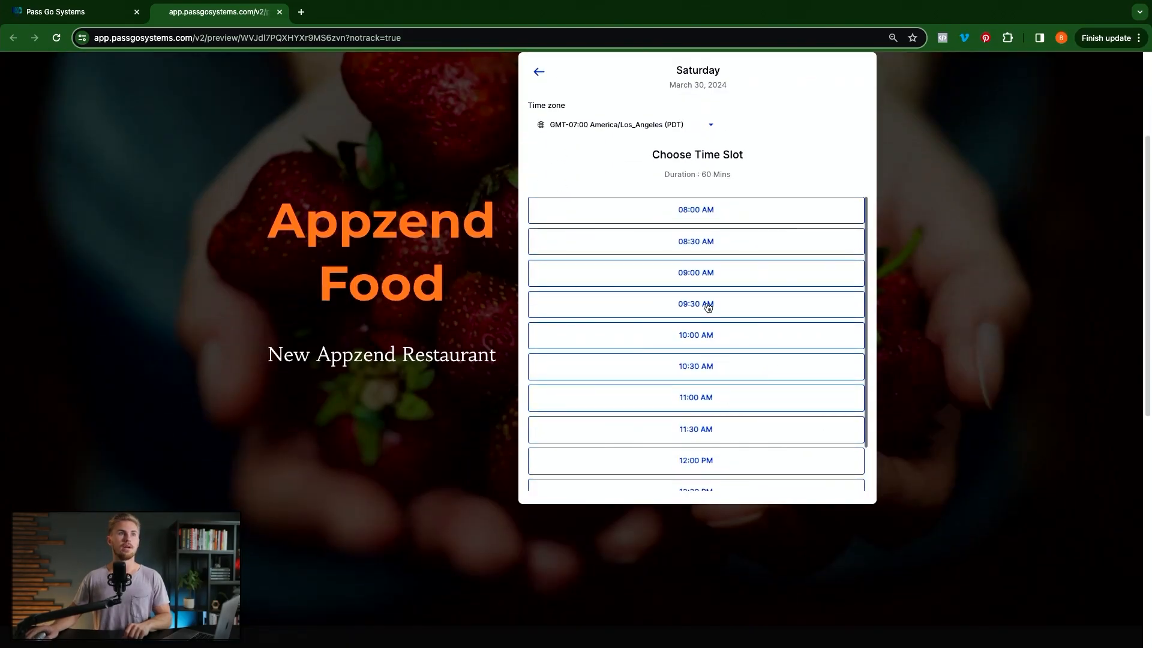
pyautogui.scroll(-1, 709, 305)
pyautogui.scroll(-1, 709, 305)
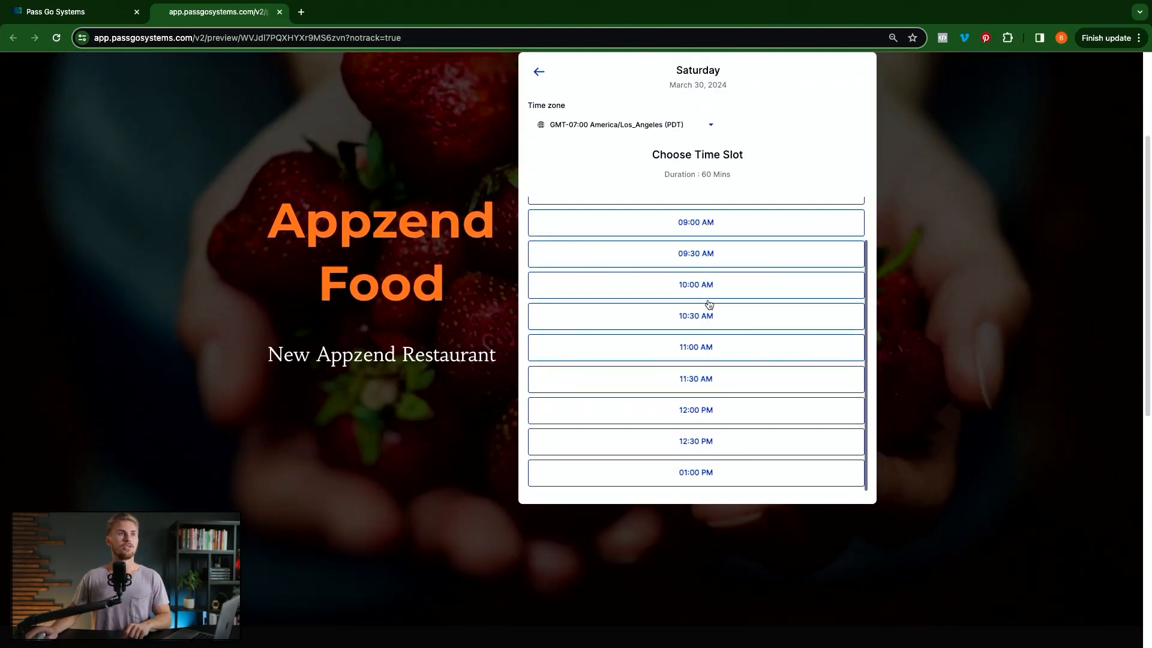
pyautogui.click(700, 348)
pyautogui.click(783, 346)
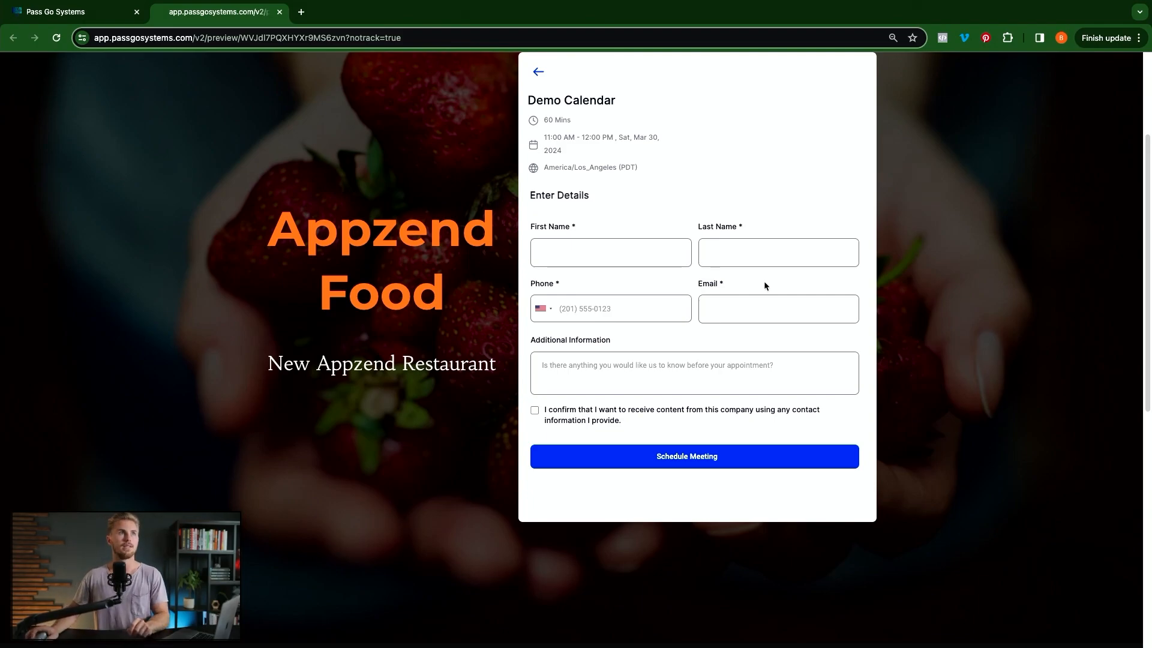
pyautogui.scroll(2, 696, 192)
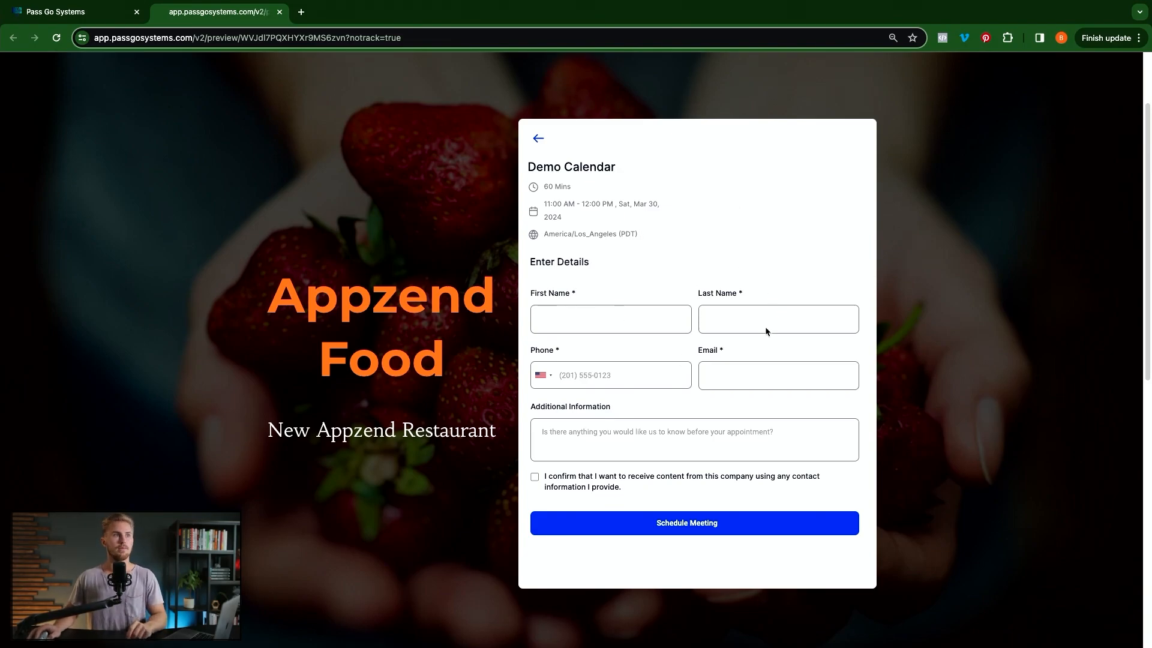
pyautogui.click(539, 138)
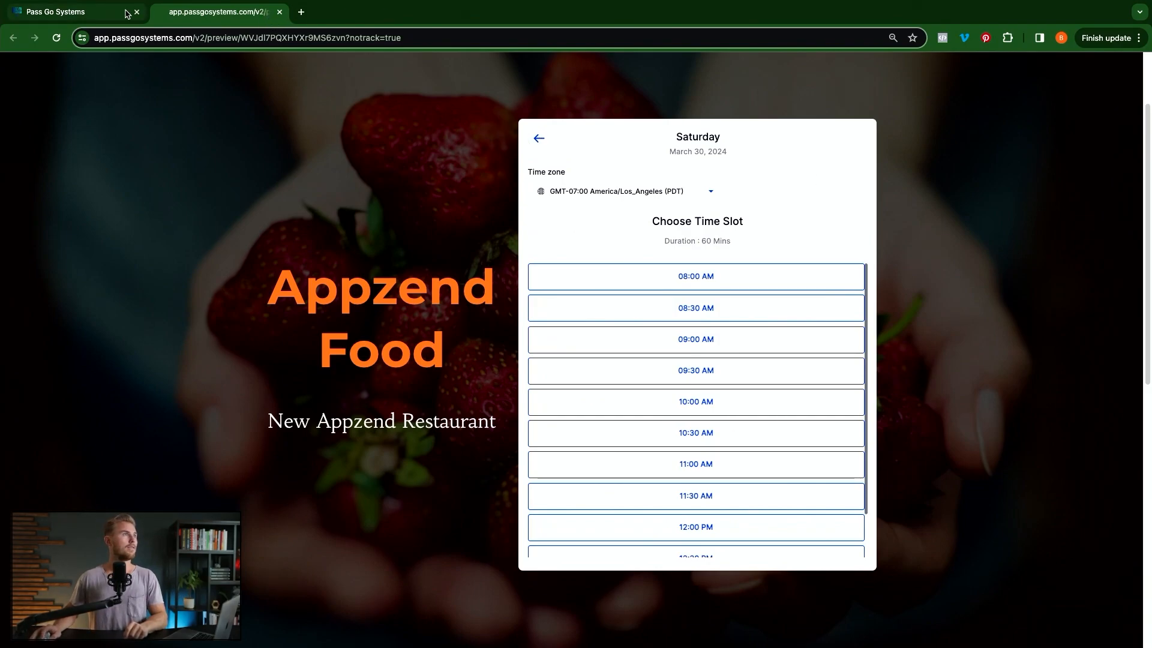
pyautogui.click(280, 12)
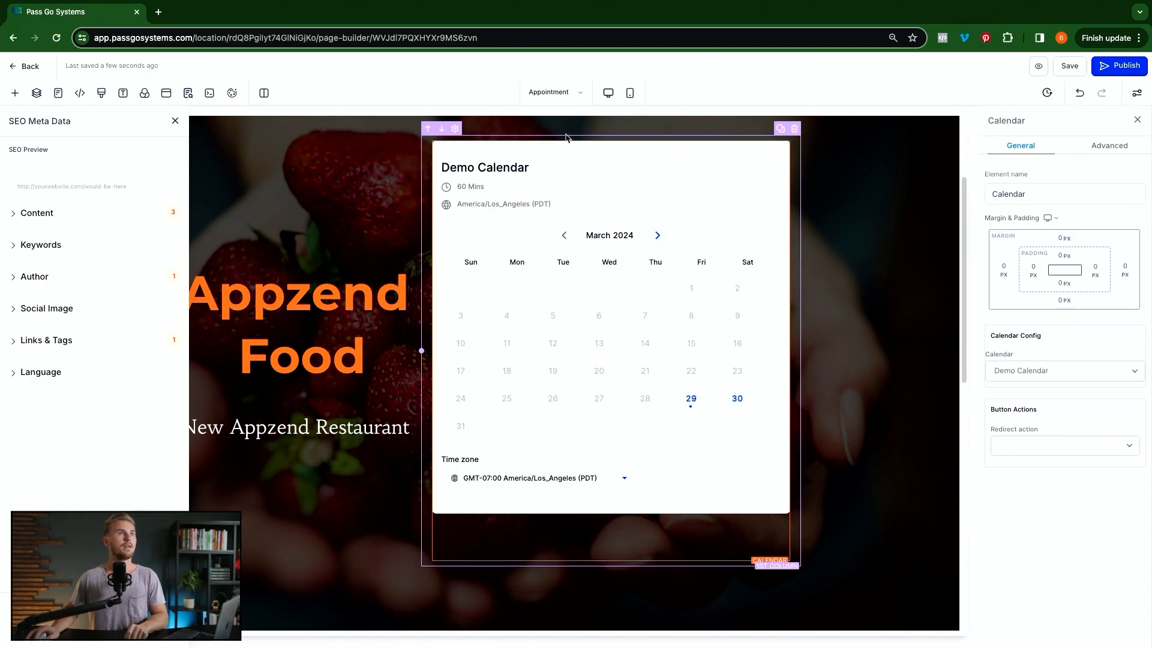
# Open the Home page for editing and switch it to the mobile layout.
pyautogui.click(568, 94)
pyautogui.click(32, 163)
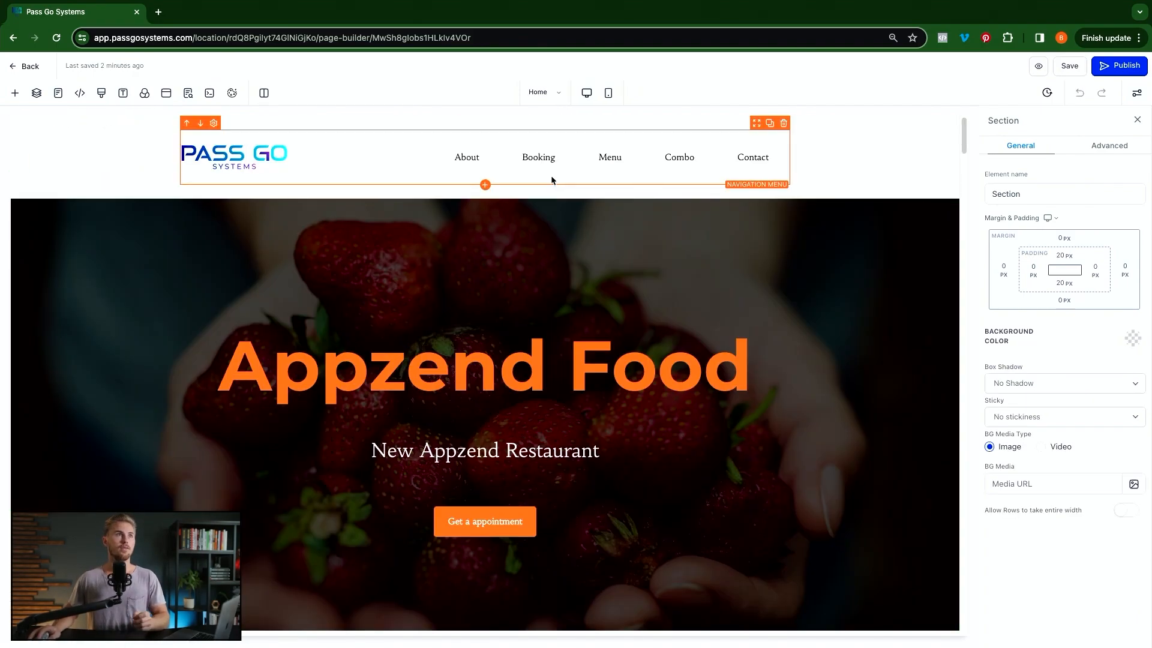
pyautogui.click(609, 94)
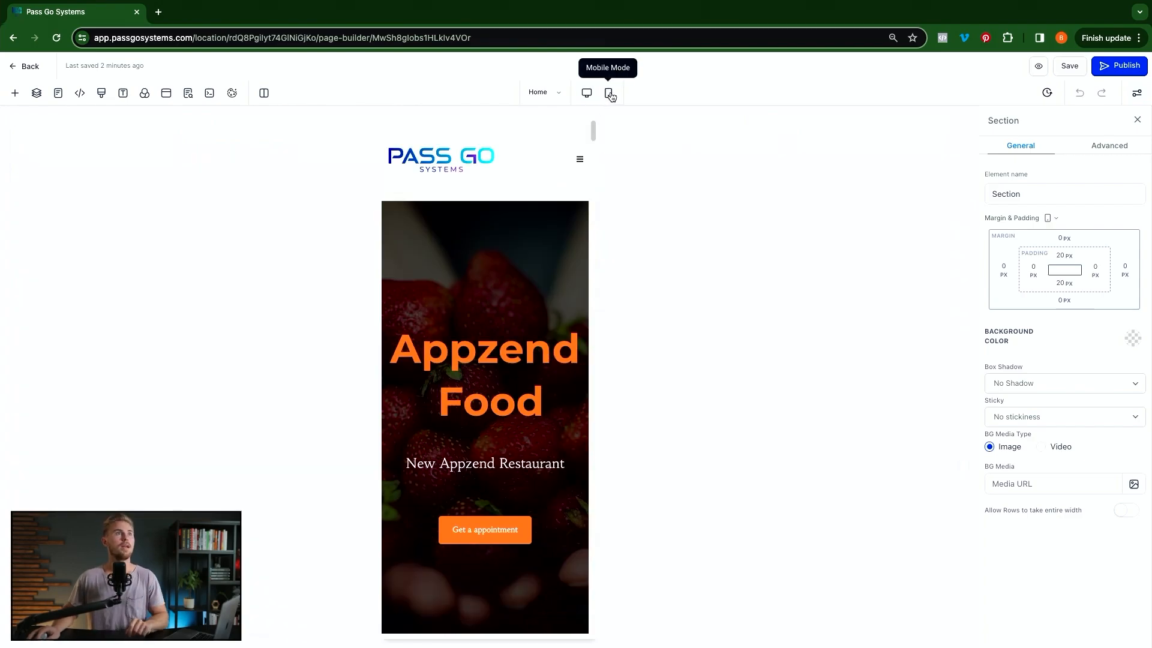
# Review the Home page's mobile layout from the hero section through the booking, menu and testimonial sections to the footer.
pyautogui.scroll(-2, 552, 291)
pyautogui.scroll(-5, 552, 290)
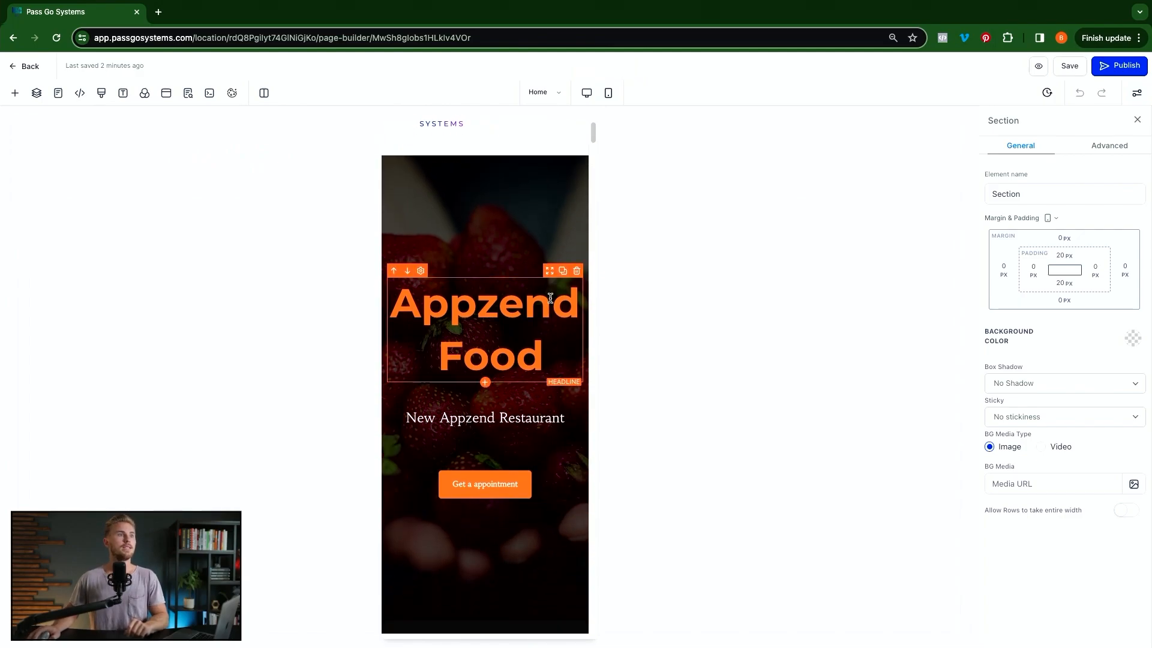
pyautogui.scroll(-10, 552, 308)
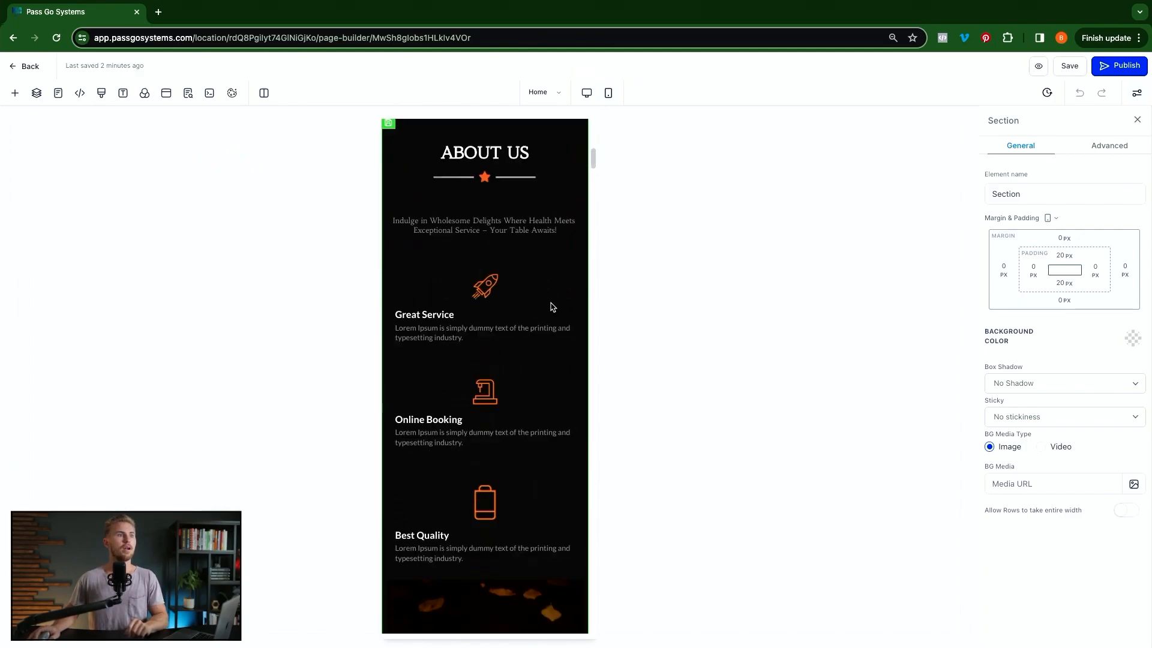
pyautogui.scroll(-10, 552, 308)
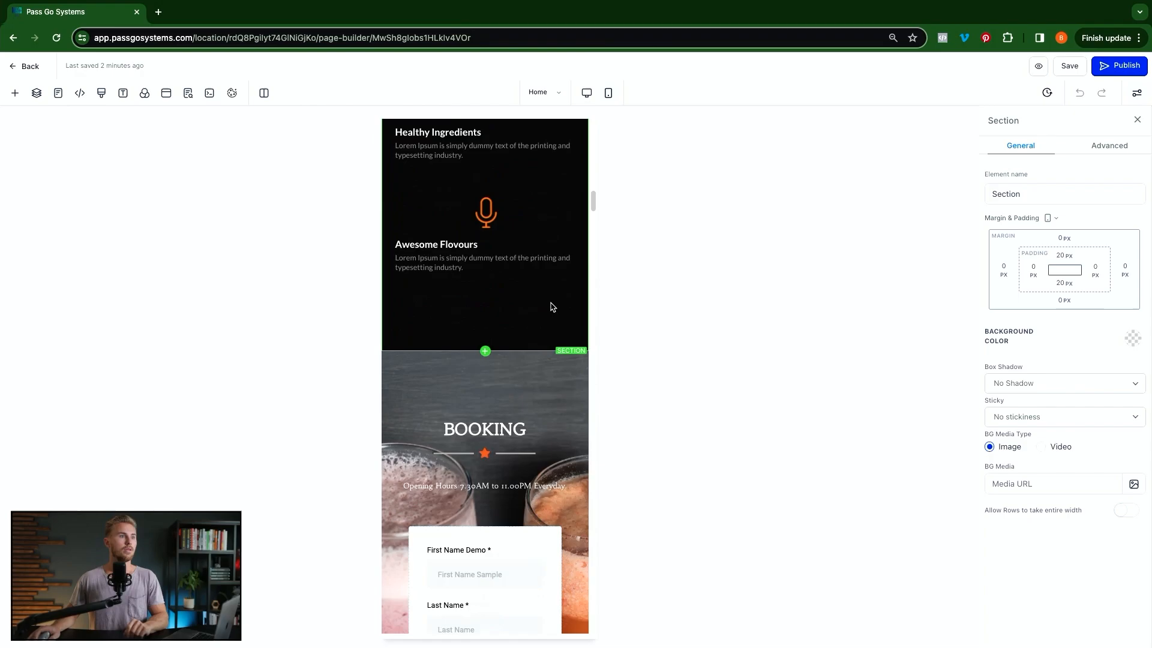
pyautogui.scroll(-10, 551, 307)
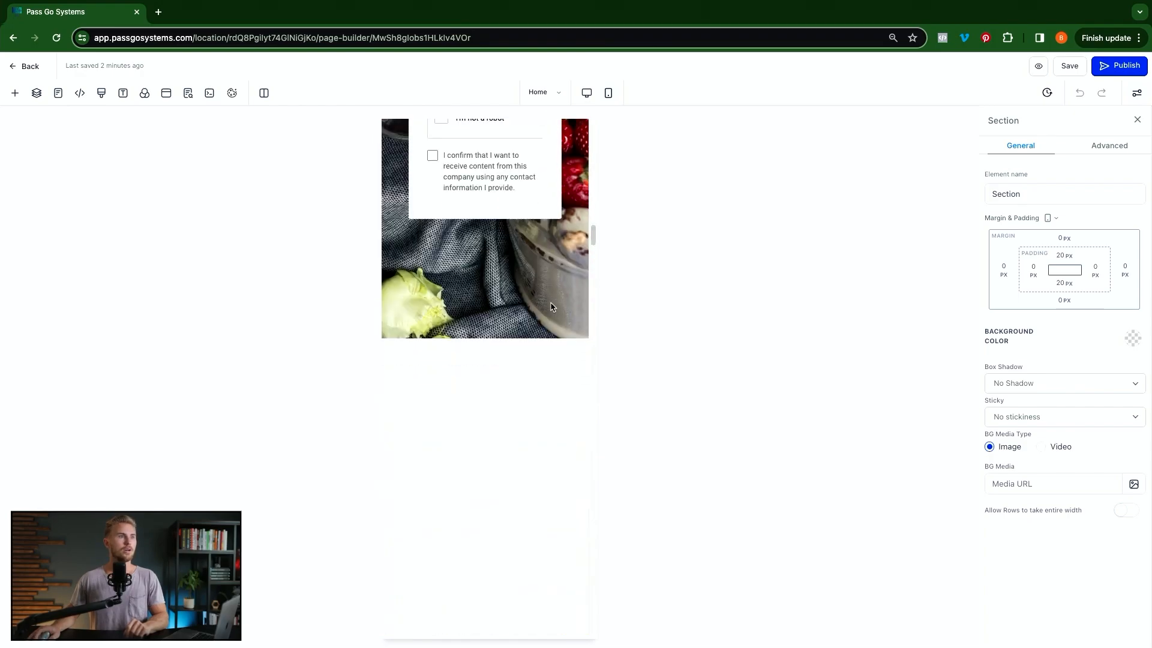
pyautogui.scroll(-10, 550, 305)
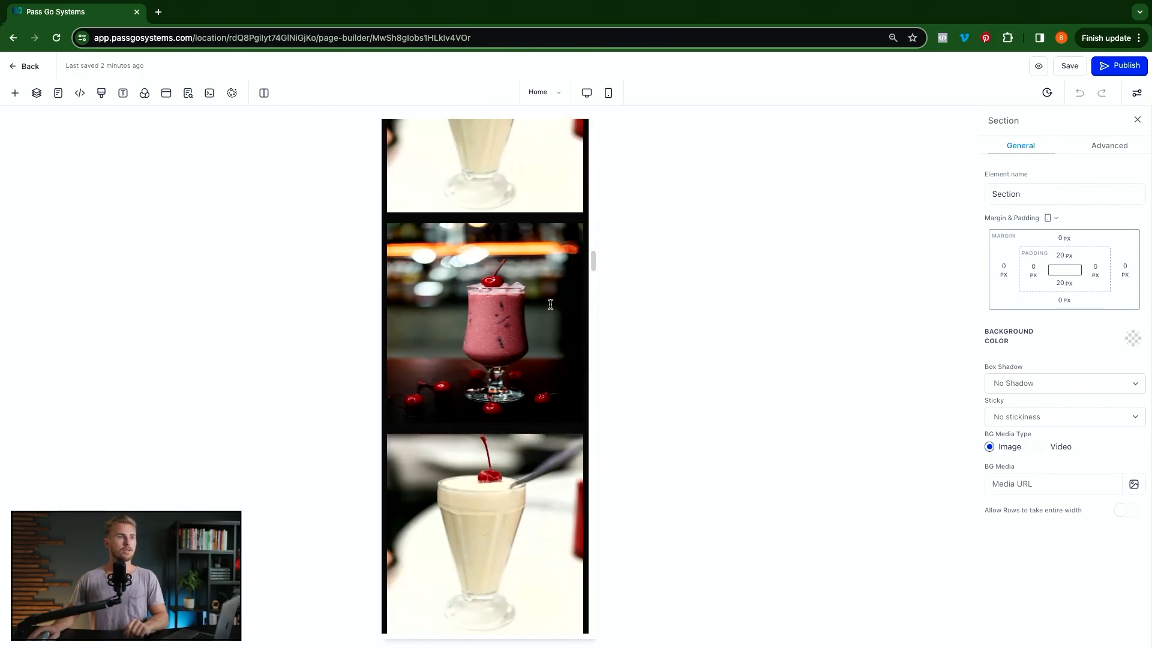
pyautogui.scroll(-8, 551, 304)
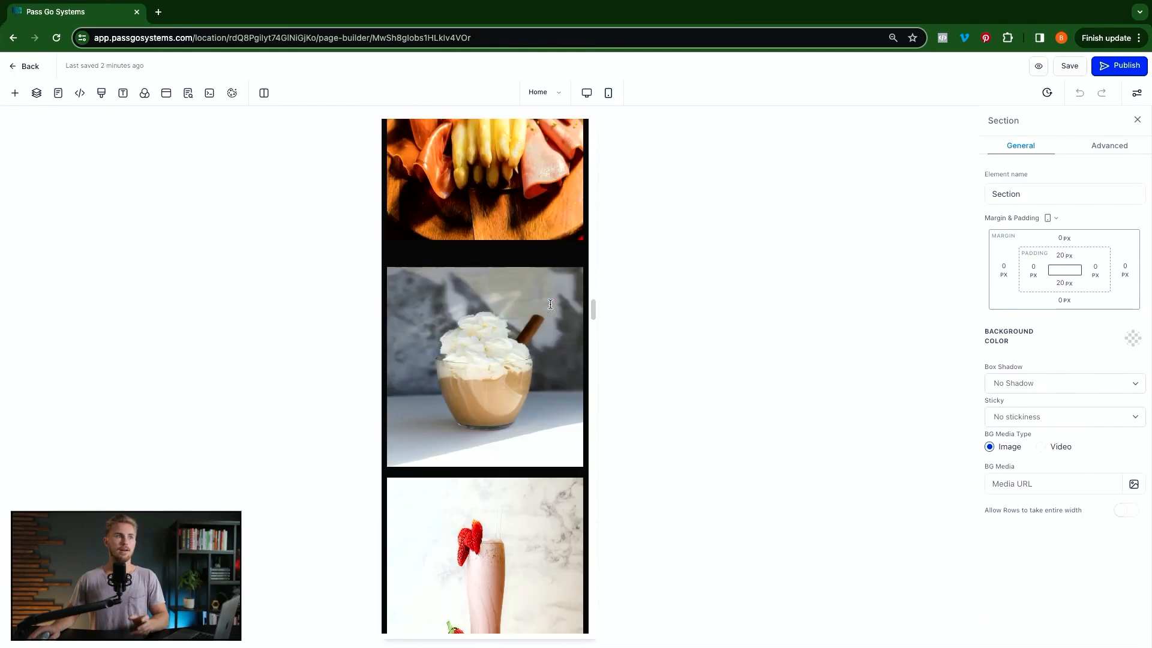
pyautogui.scroll(-10, 550, 304)
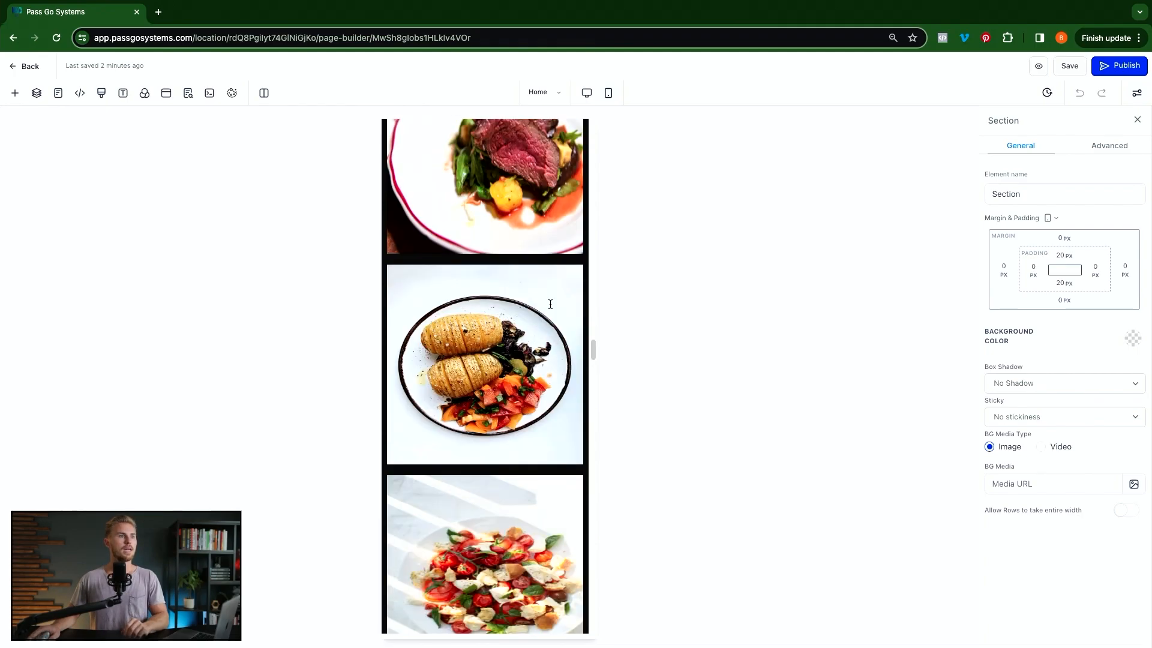
pyautogui.scroll(-10, 550, 304)
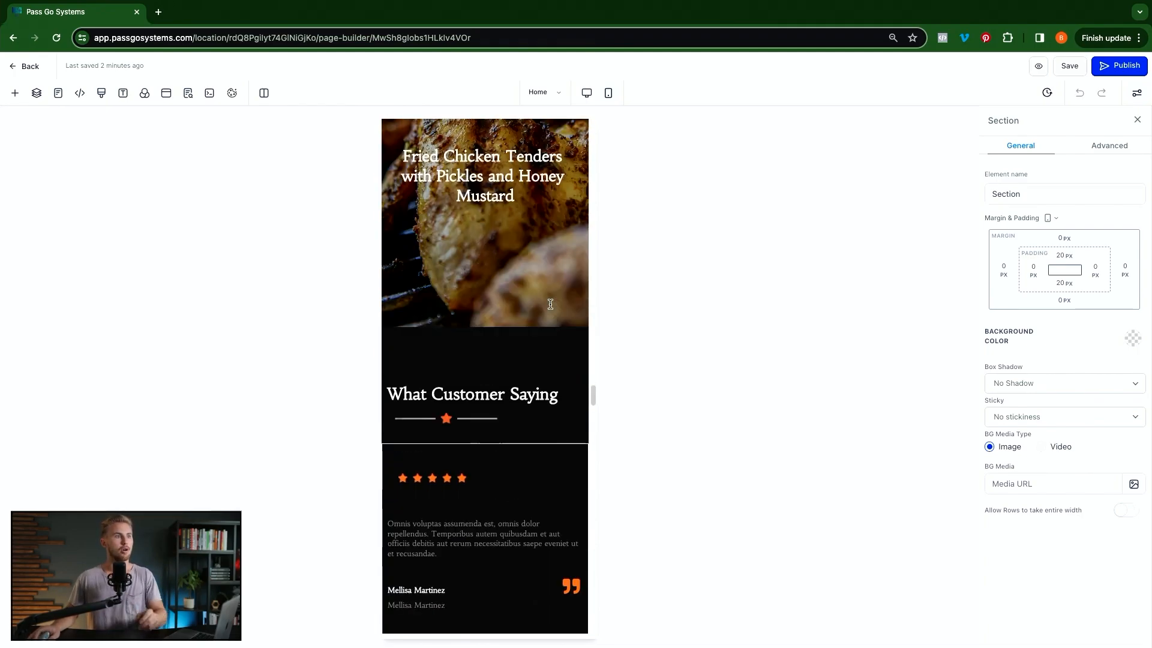
pyautogui.scroll(-10, 551, 304)
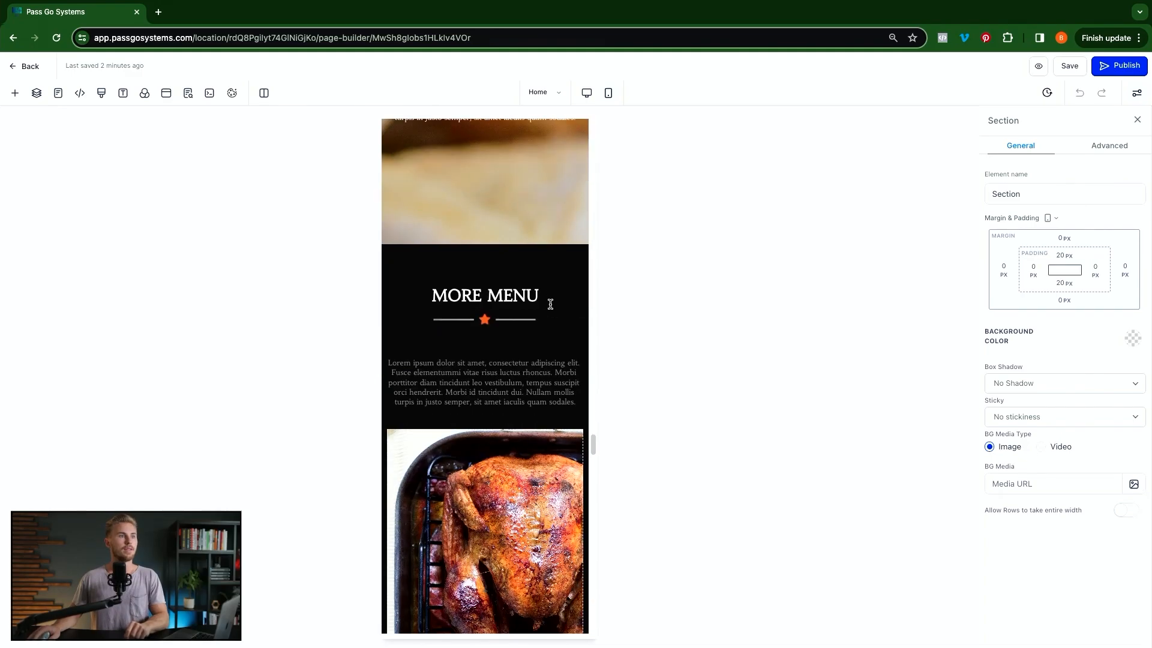
pyautogui.scroll(-10, 551, 304)
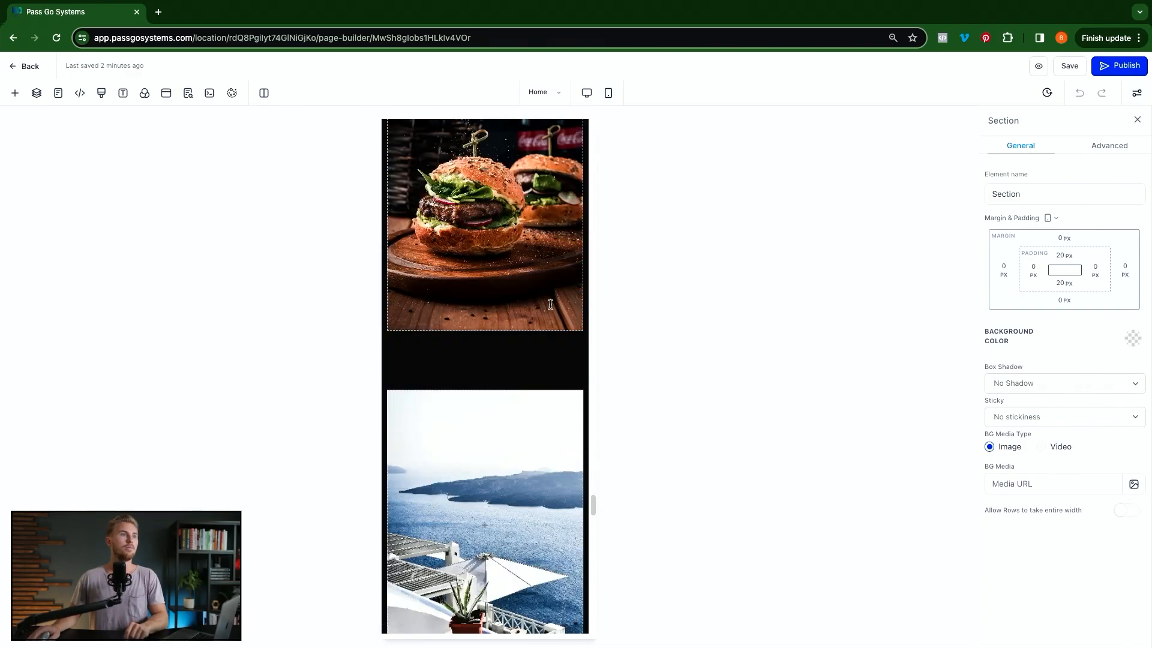
pyautogui.scroll(-5, 551, 304)
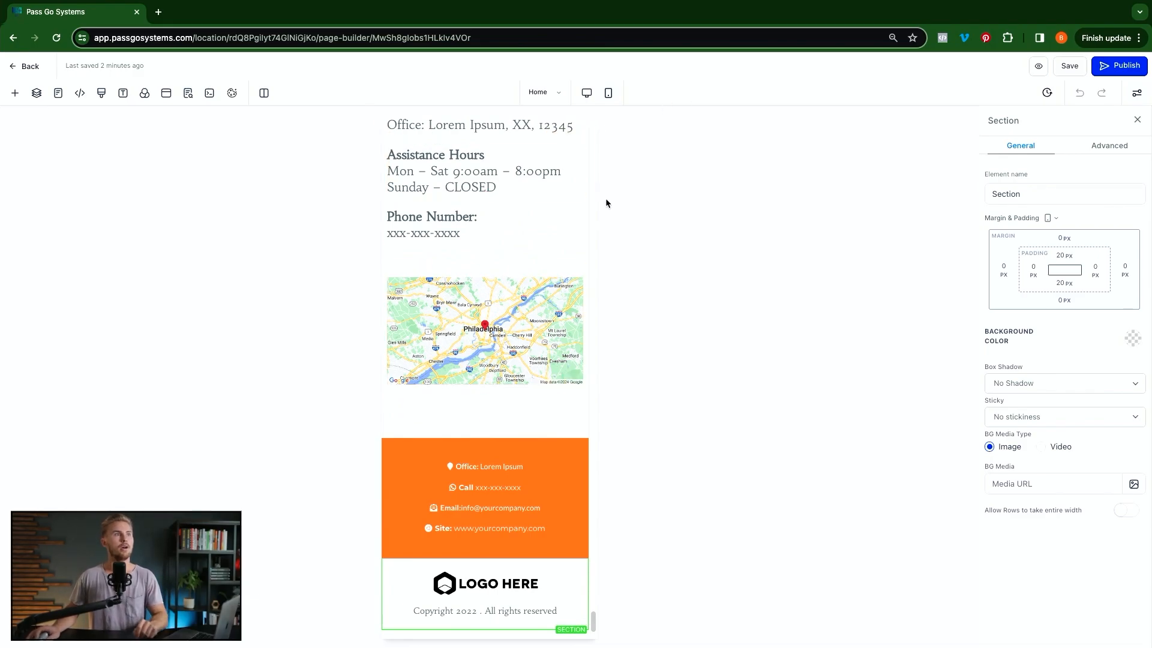
# Set the mobile font size of the Assistance Hours sub-headline to 20 px, and return to the desktop layout to compare.
pyautogui.scroll(1, 457, 230)
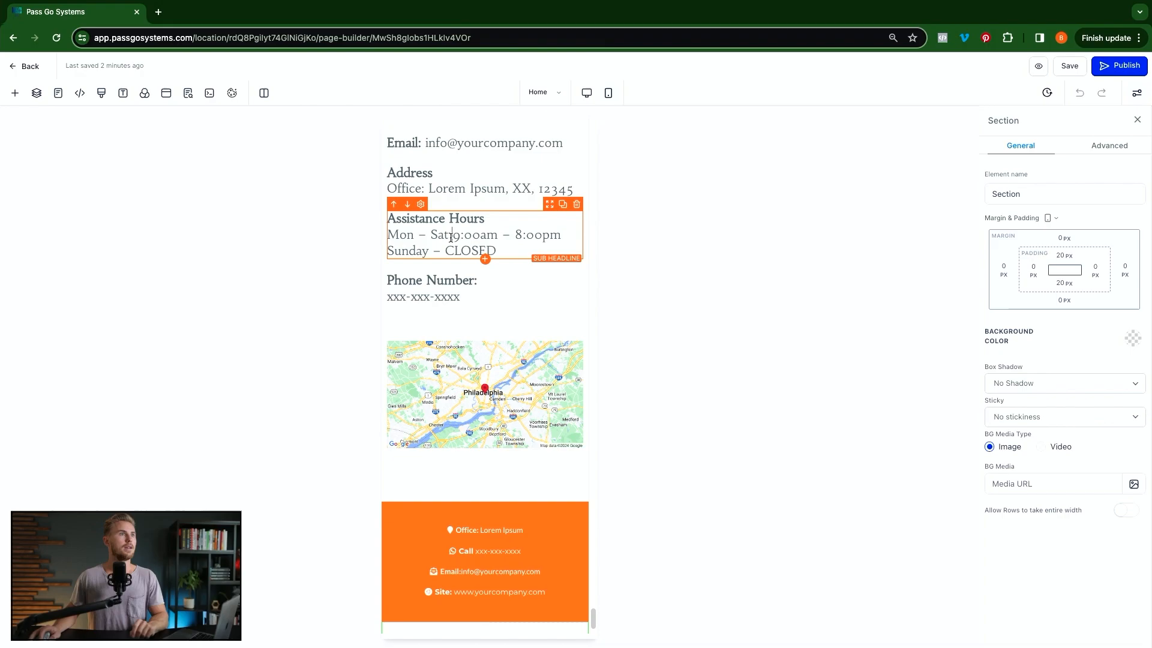
pyautogui.click(451, 238)
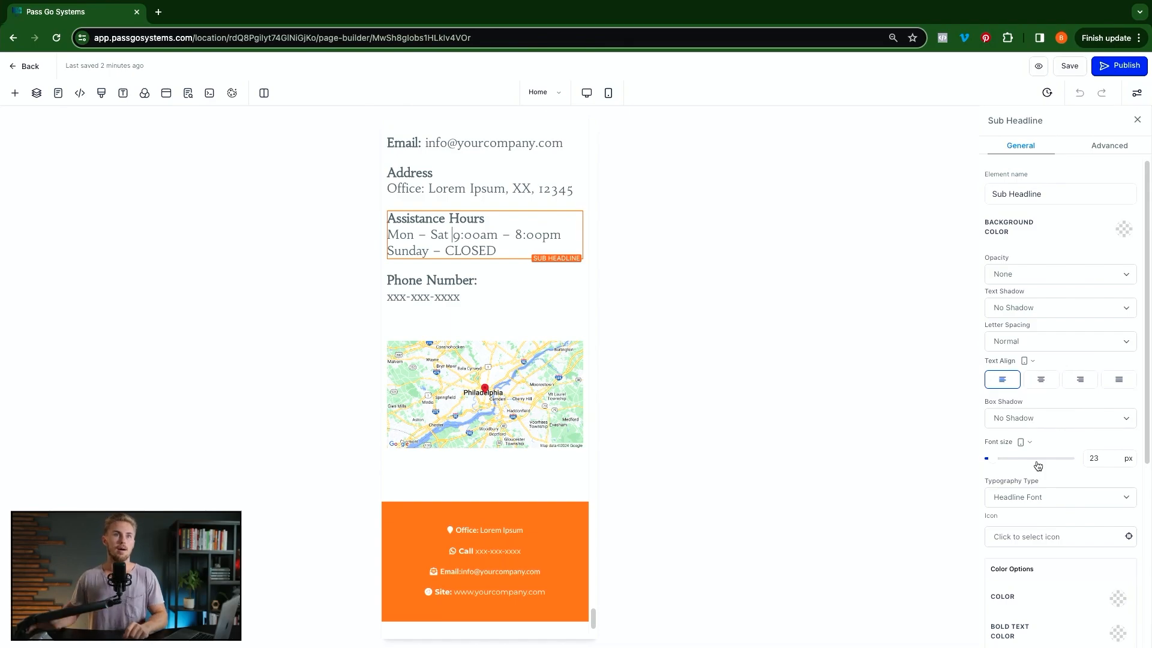
pyautogui.click(1101, 458)
pyautogui.doubleClick(1101, 456)
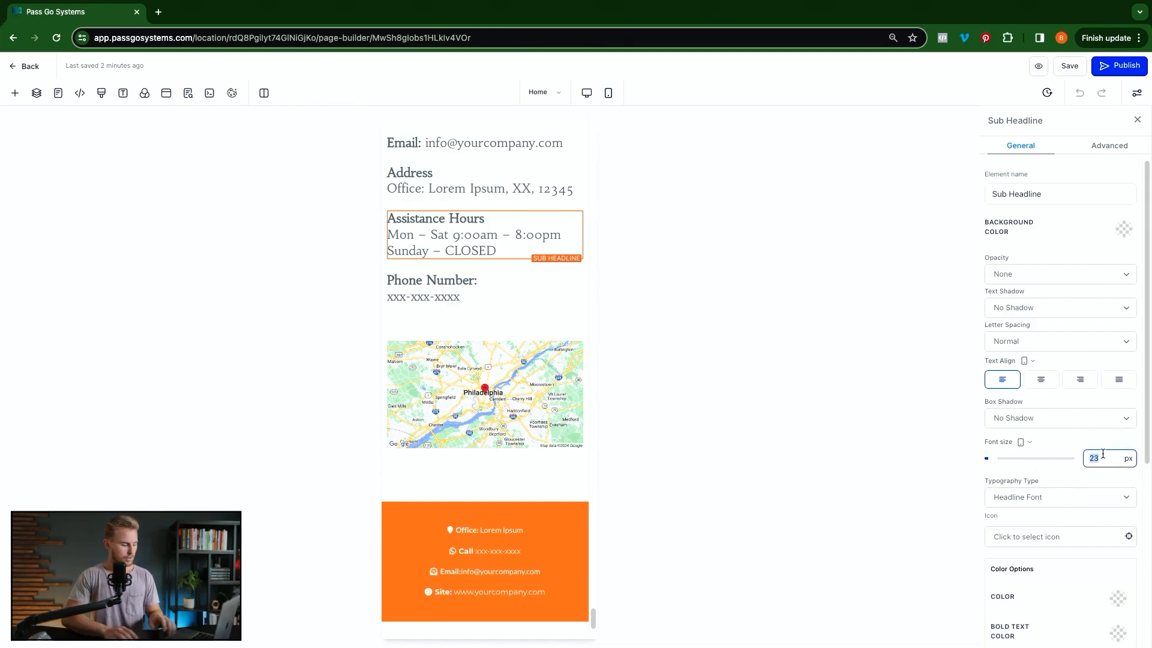
pyautogui.write('20')
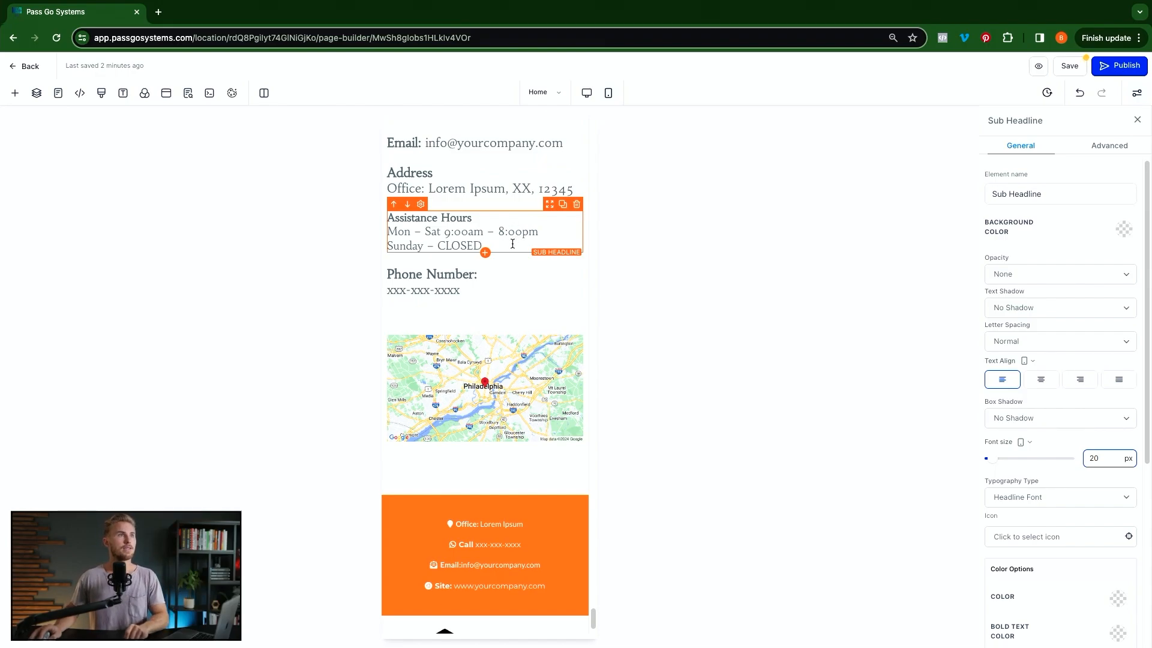
pyautogui.click(587, 93)
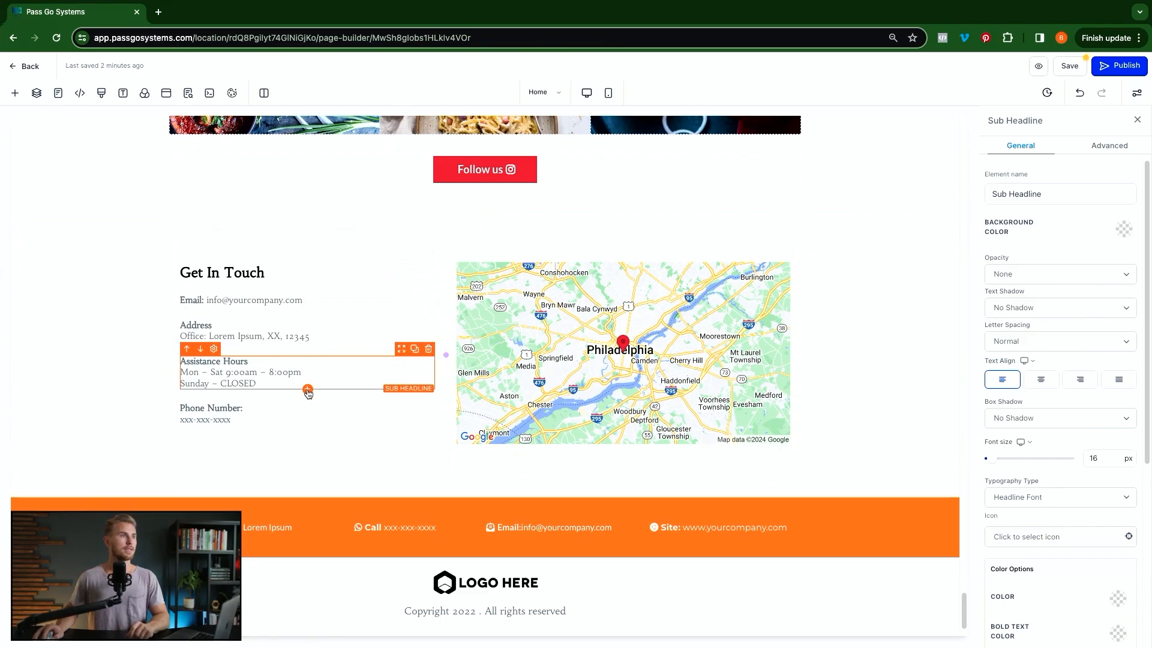
# Look over the available elements, expand the page layers down to the first section's navigation menu, and collapse the tree.
pyautogui.click(16, 93)
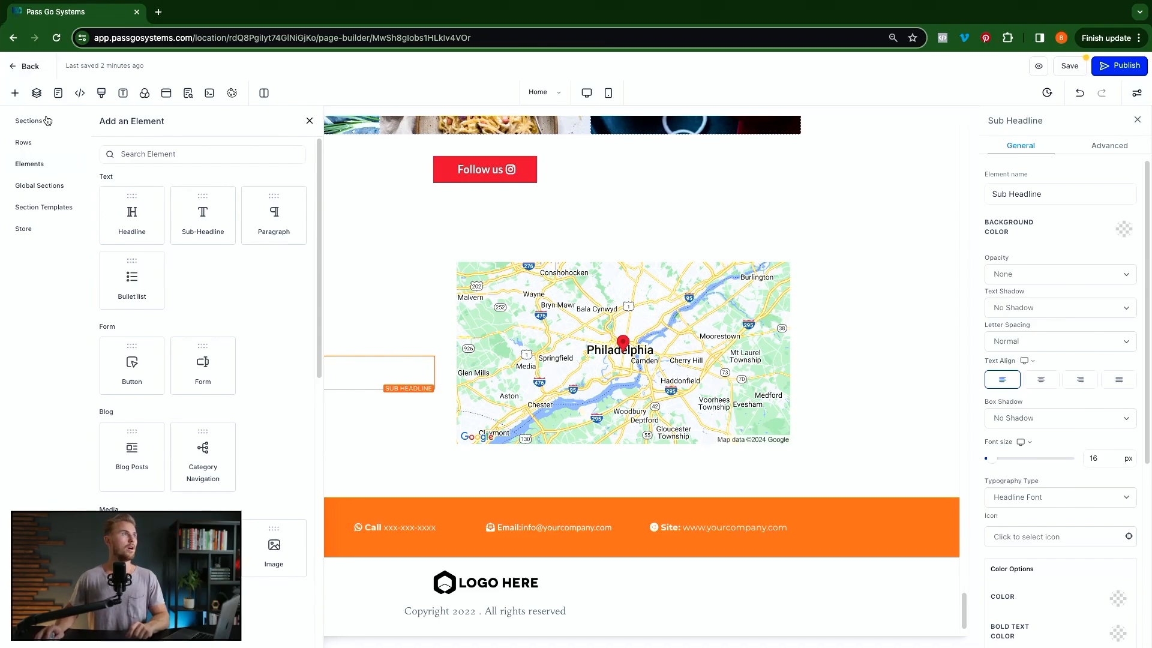
pyautogui.click(37, 94)
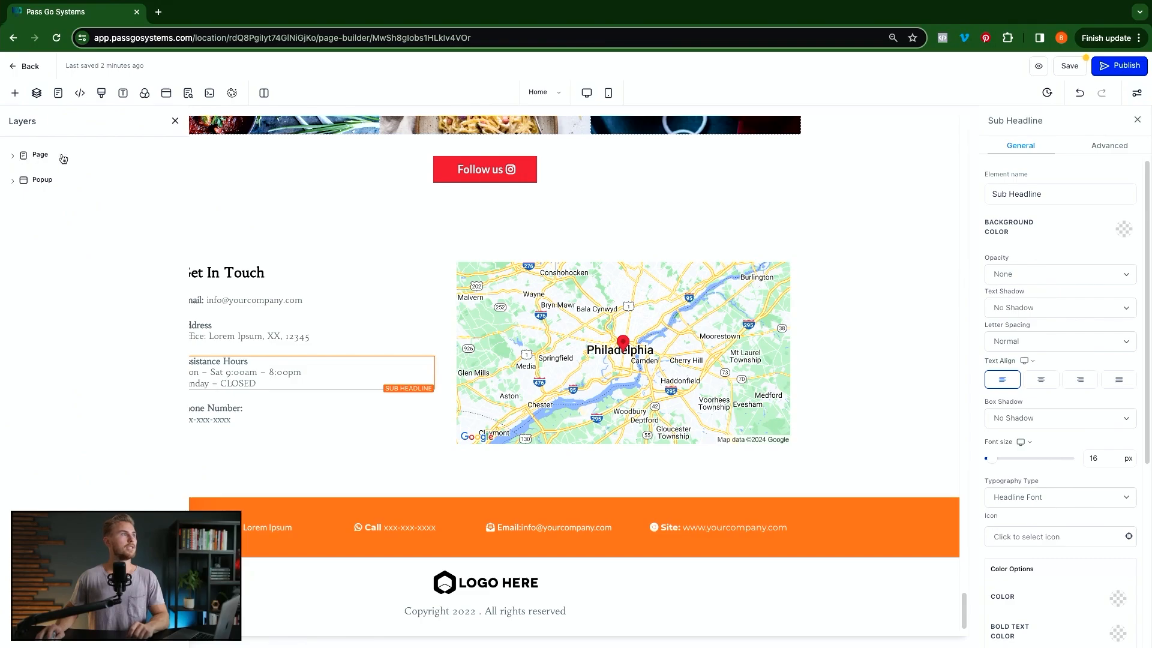
pyautogui.click(12, 156)
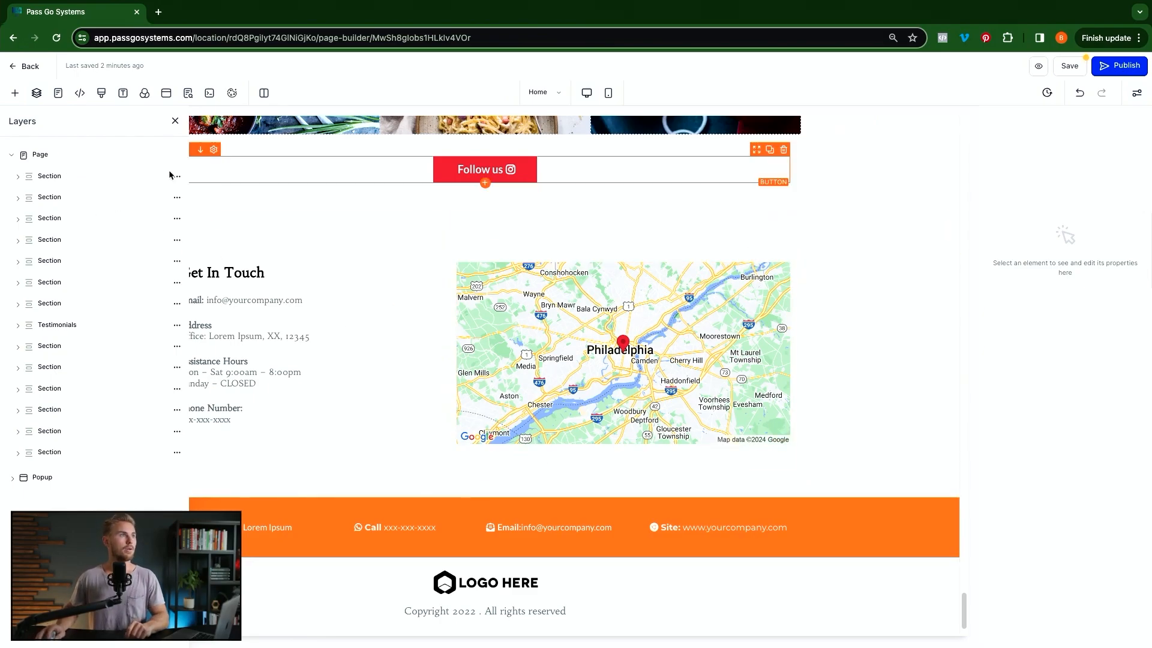
pyautogui.click(56, 180)
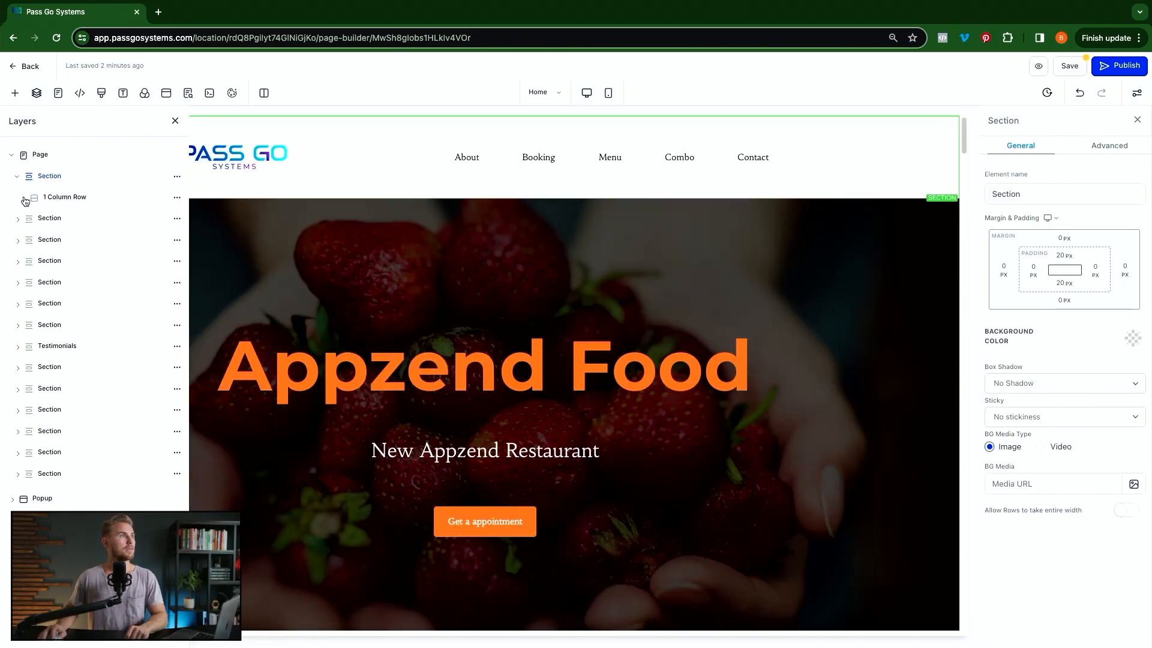
pyautogui.click(22, 202)
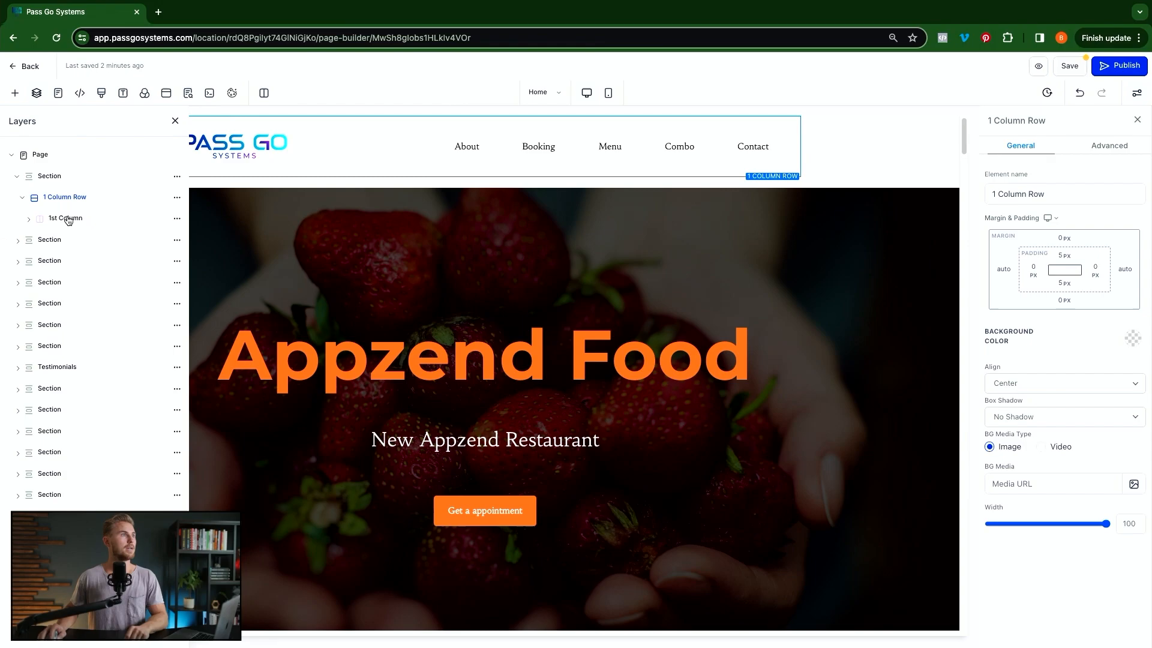
pyautogui.click(28, 219)
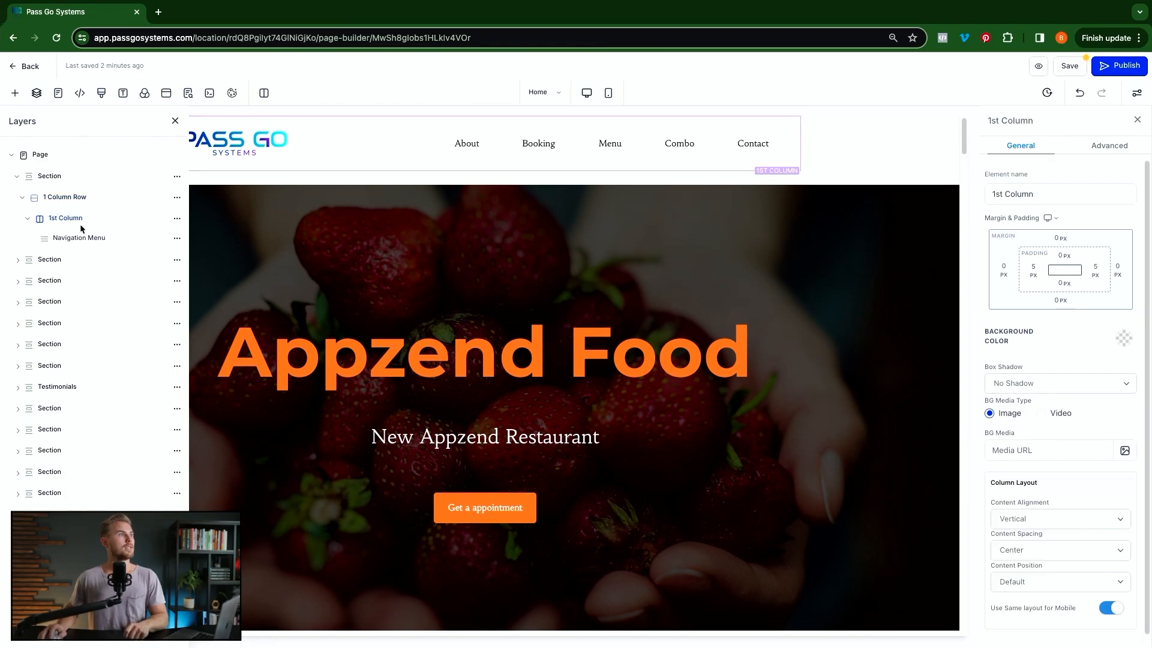
pyautogui.click(14, 156)
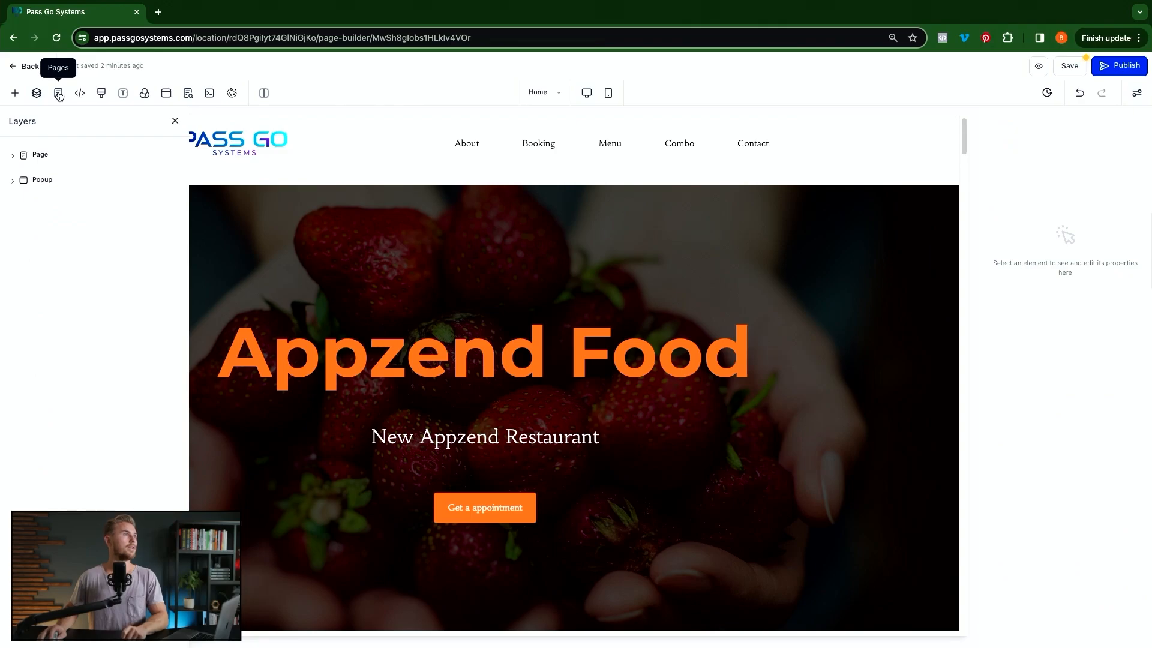
# View the website's page list, and open and close the Tracking Code and Custom CSS editors.
pyautogui.click(58, 93)
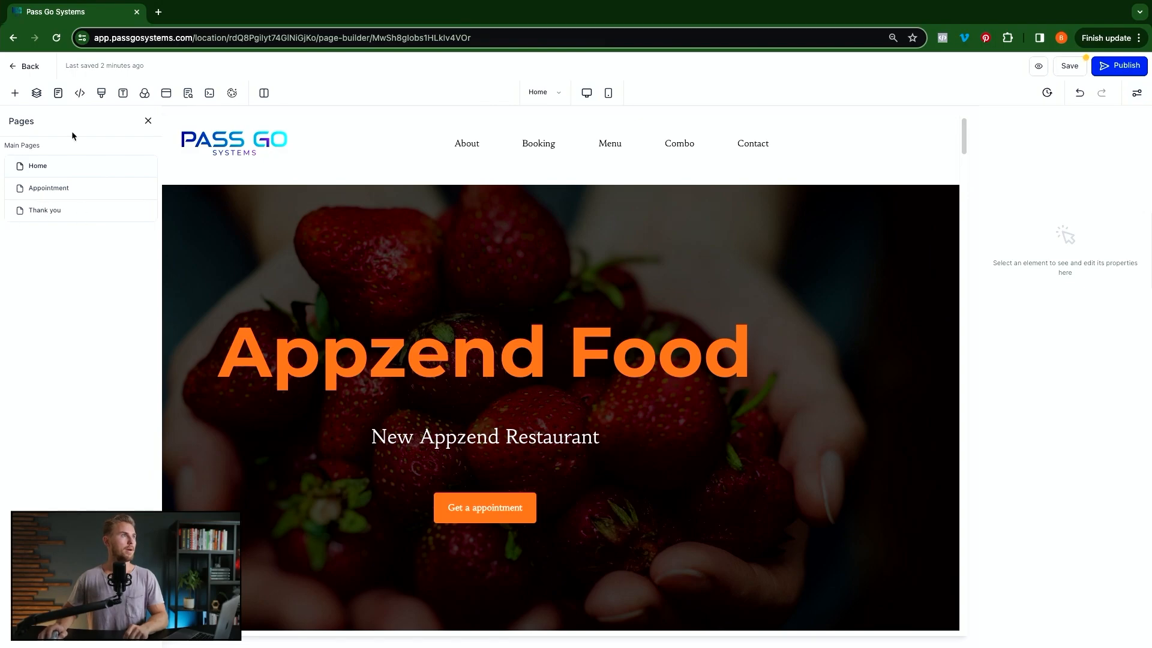
pyautogui.click(82, 95)
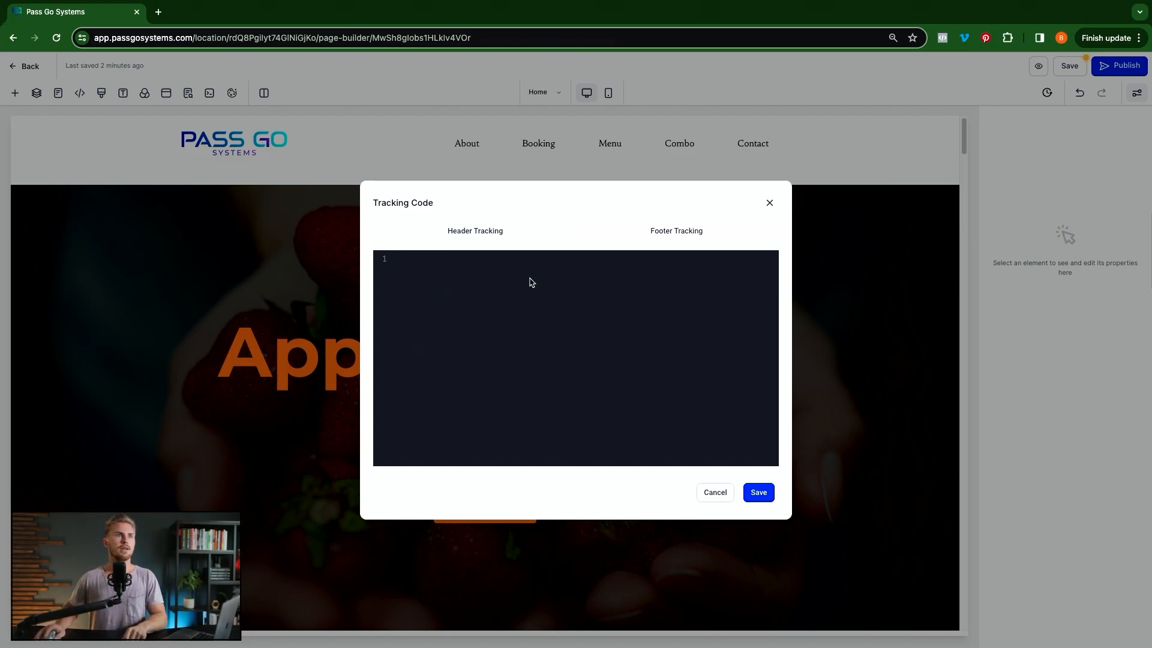
pyautogui.click(771, 204)
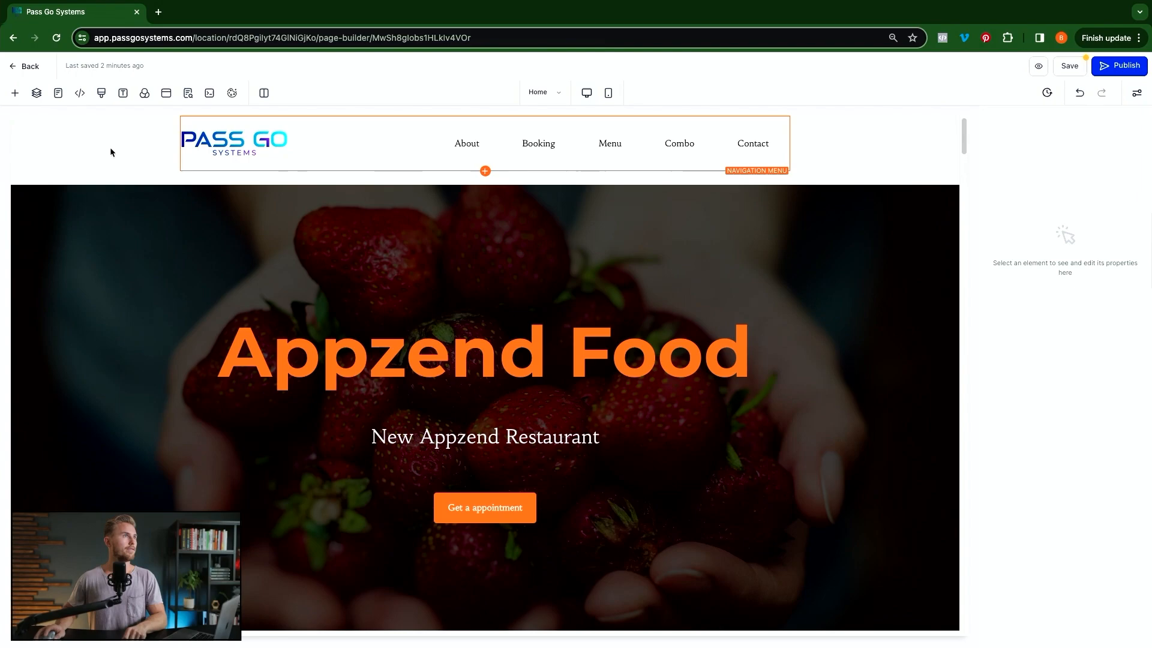
pyautogui.click(100, 94)
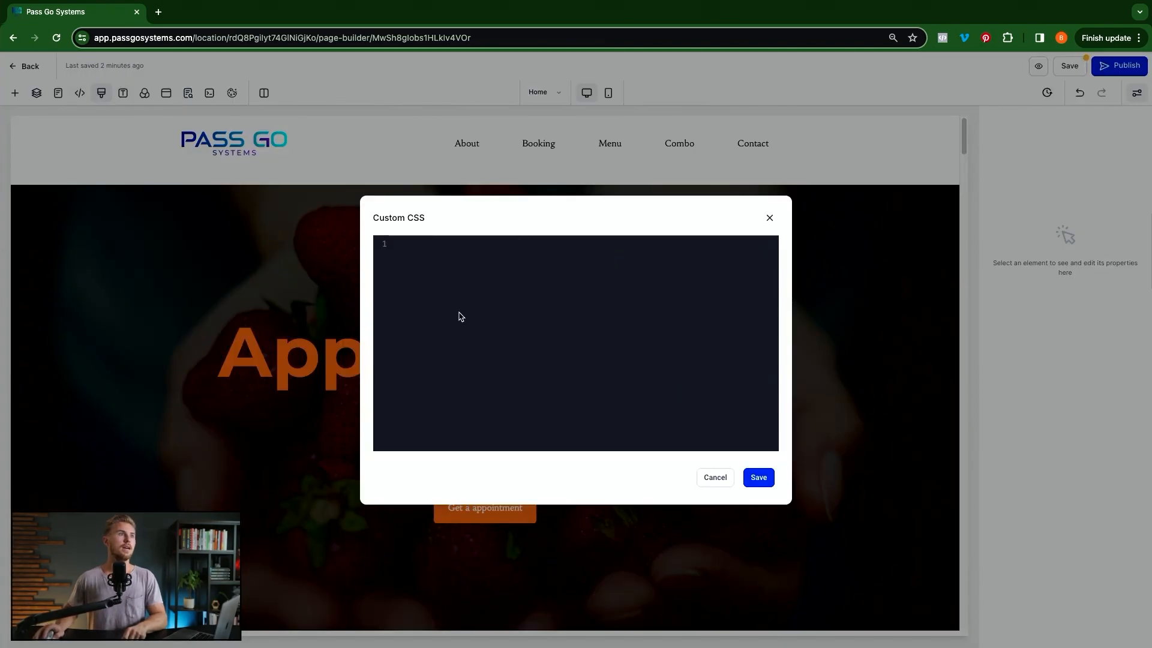
pyautogui.click(771, 218)
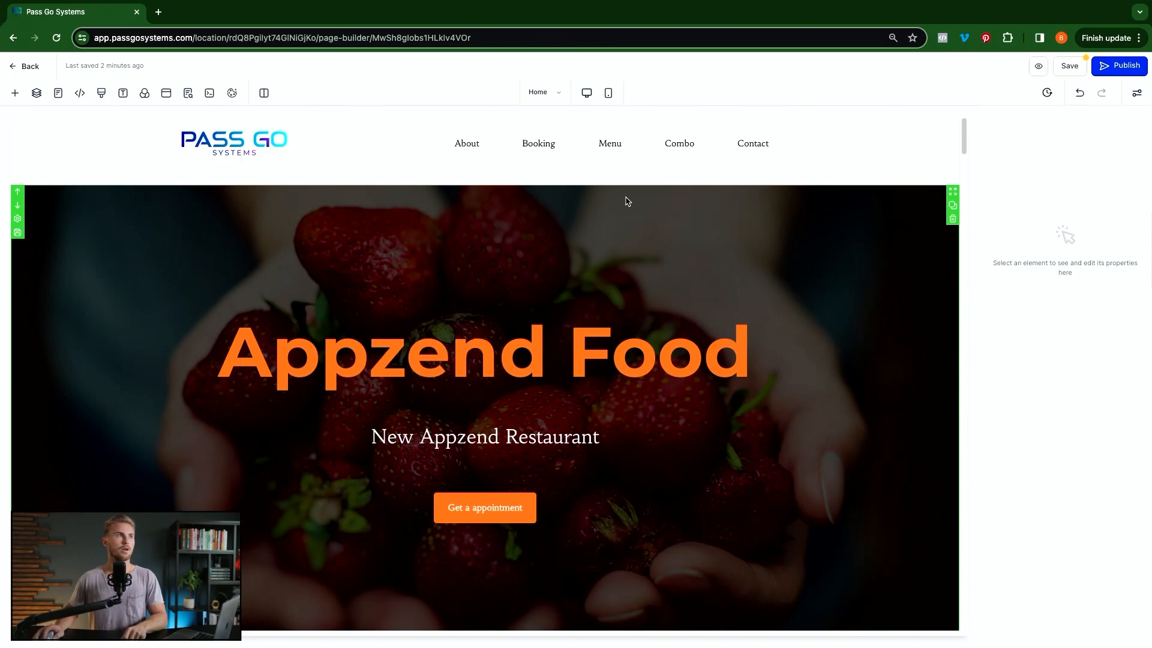
# Look over the page's typography and background settings, including the media library for choosing a background image, and return without picking an image.
pyautogui.click(122, 93)
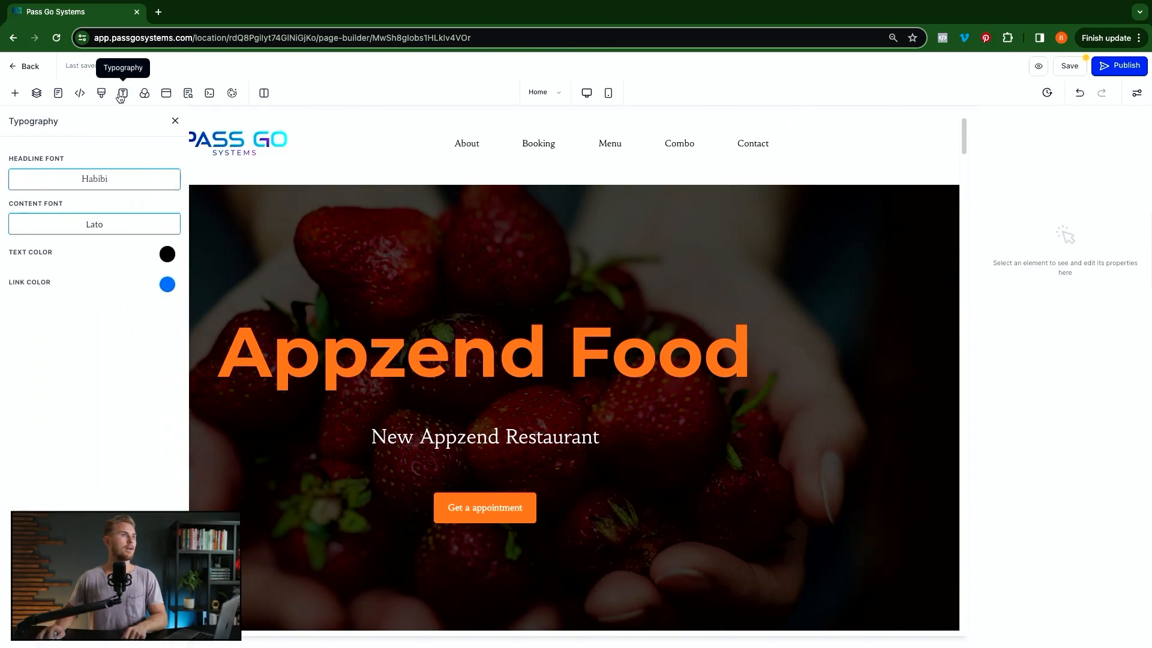
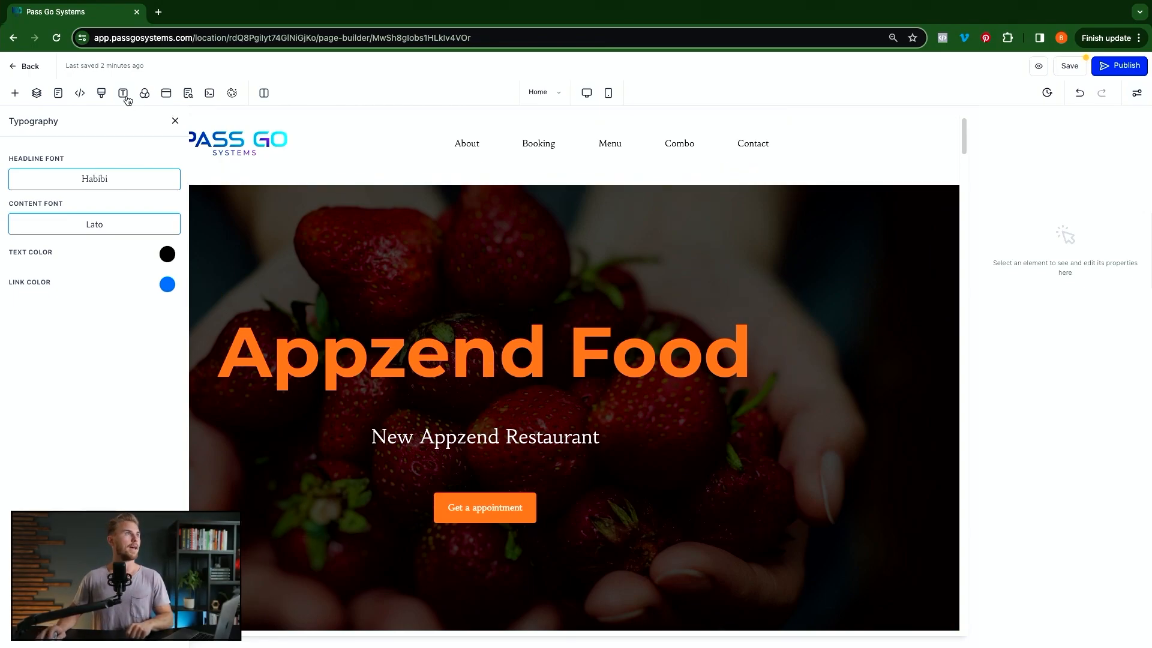
pyautogui.click(145, 95)
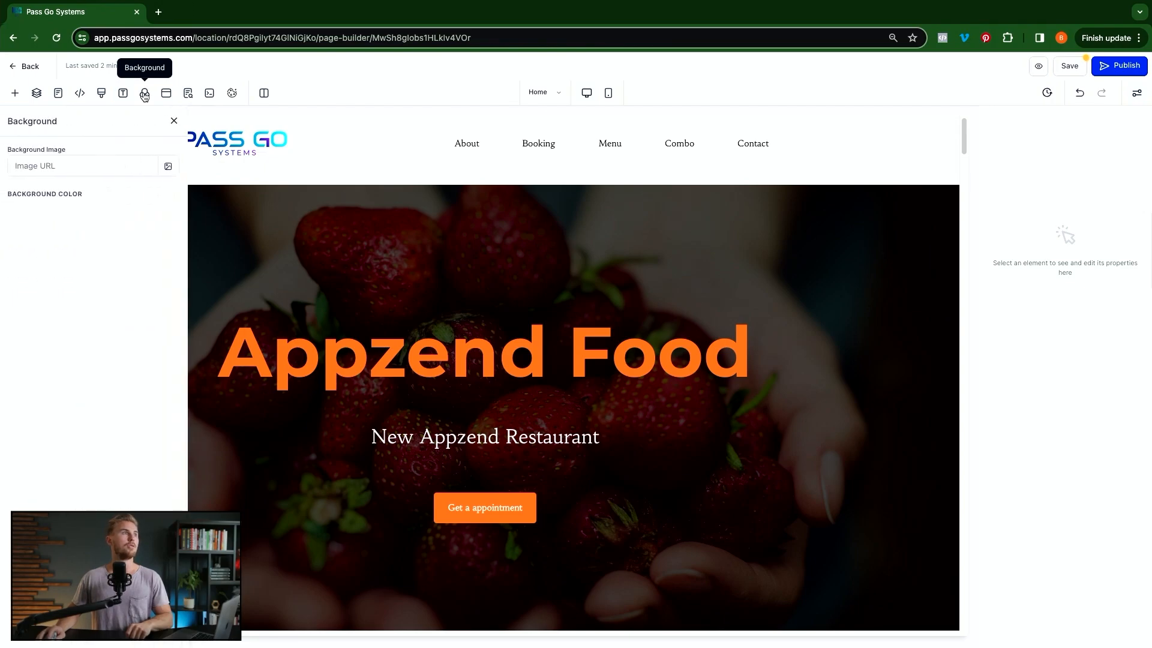
pyautogui.click(88, 172)
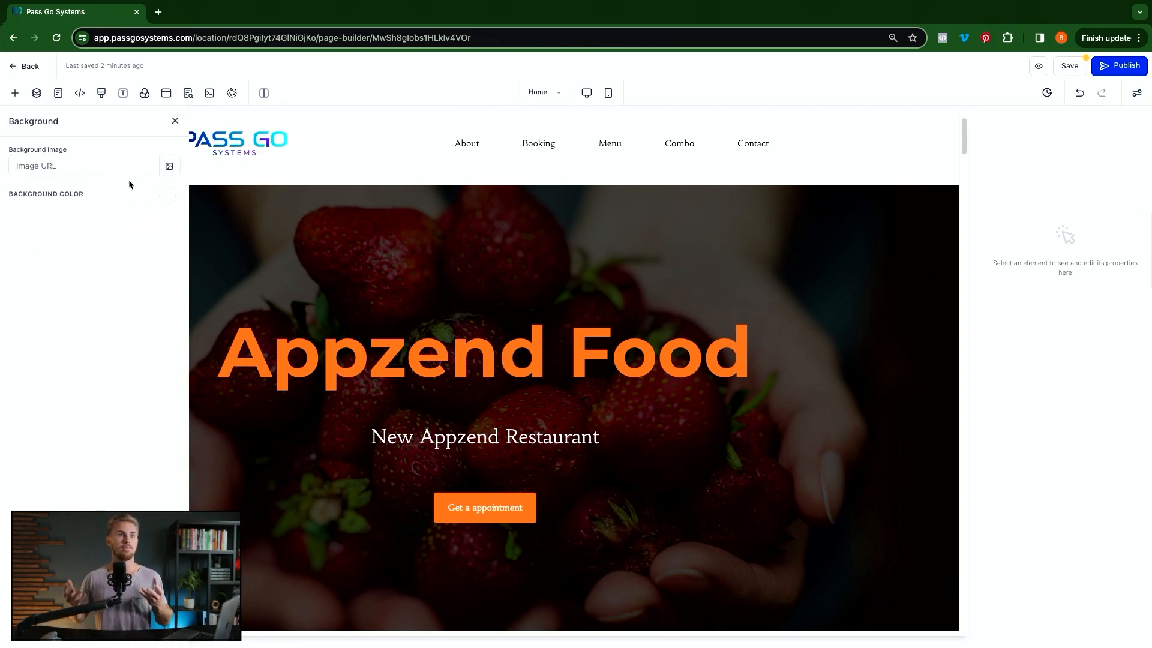
pyautogui.click(170, 166)
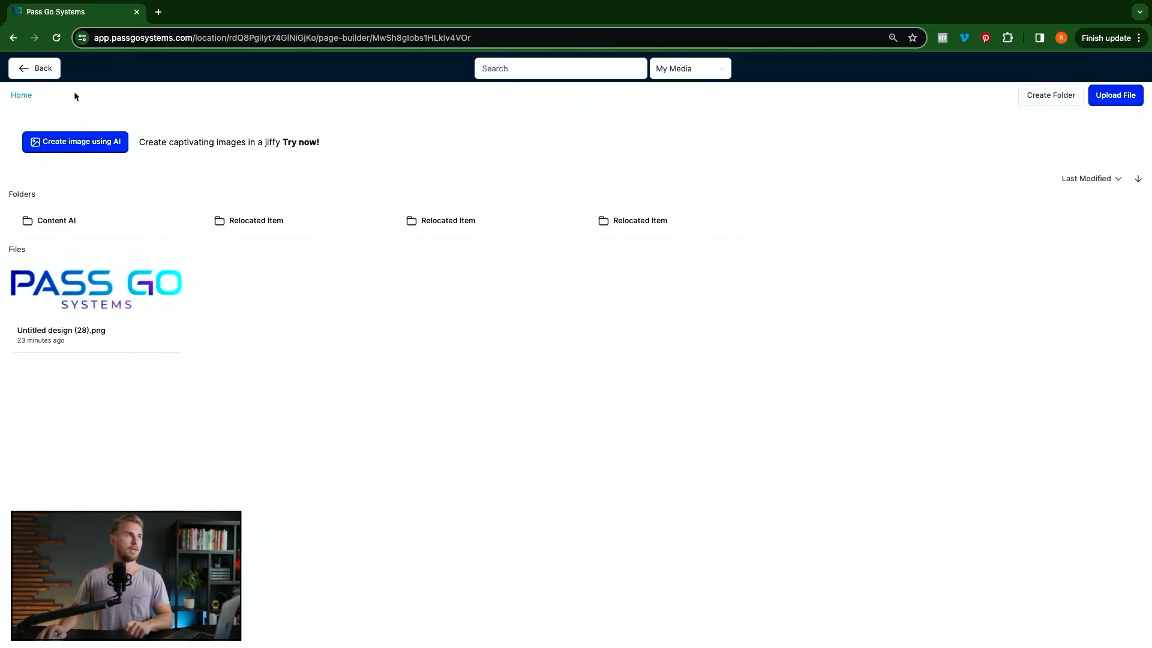
pyautogui.click(40, 69)
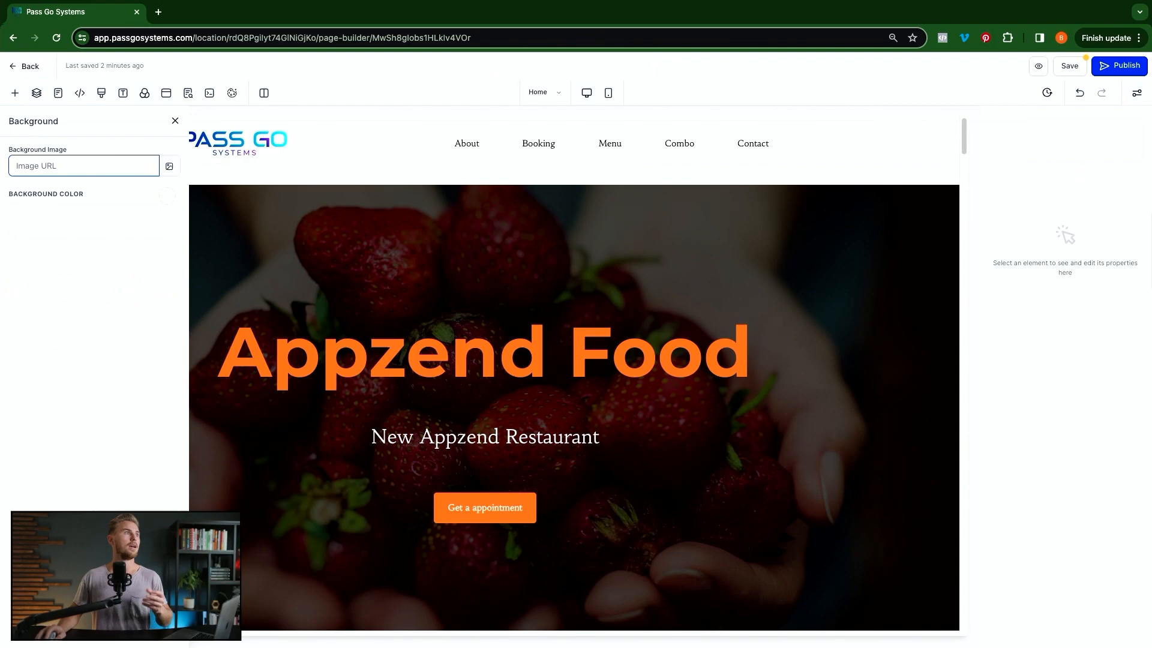
# Examine the Home page's SEO Meta Data settings, including the Content, Keywords, Social Image and Links & Tags sections.
pyautogui.click(188, 94)
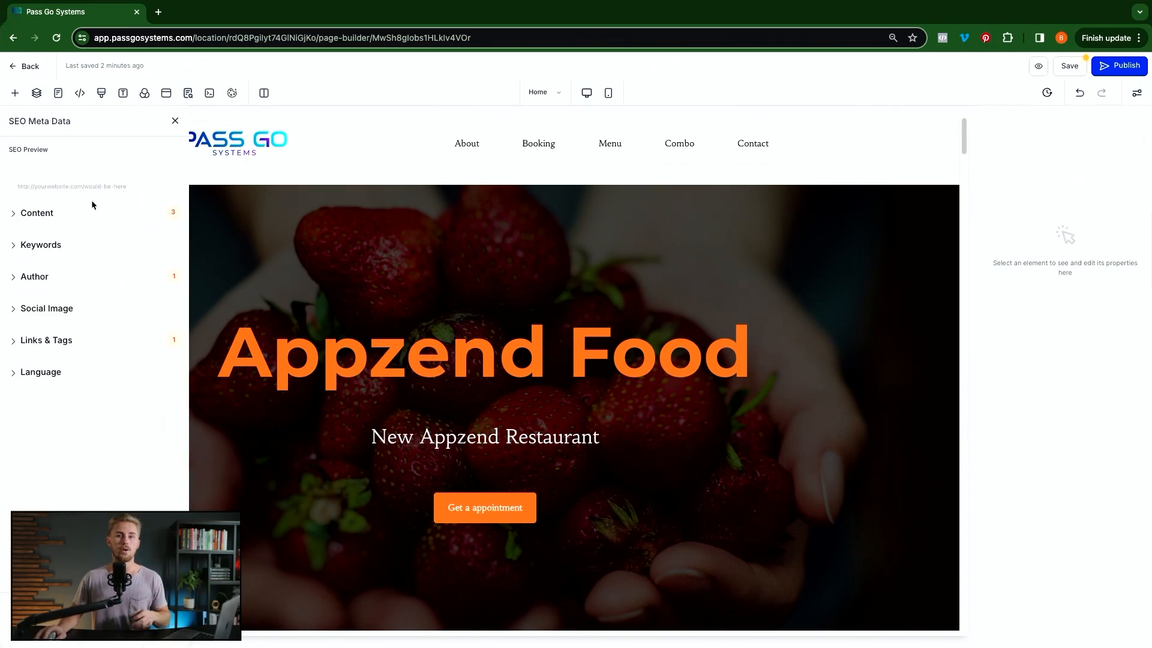
pyautogui.click(14, 215)
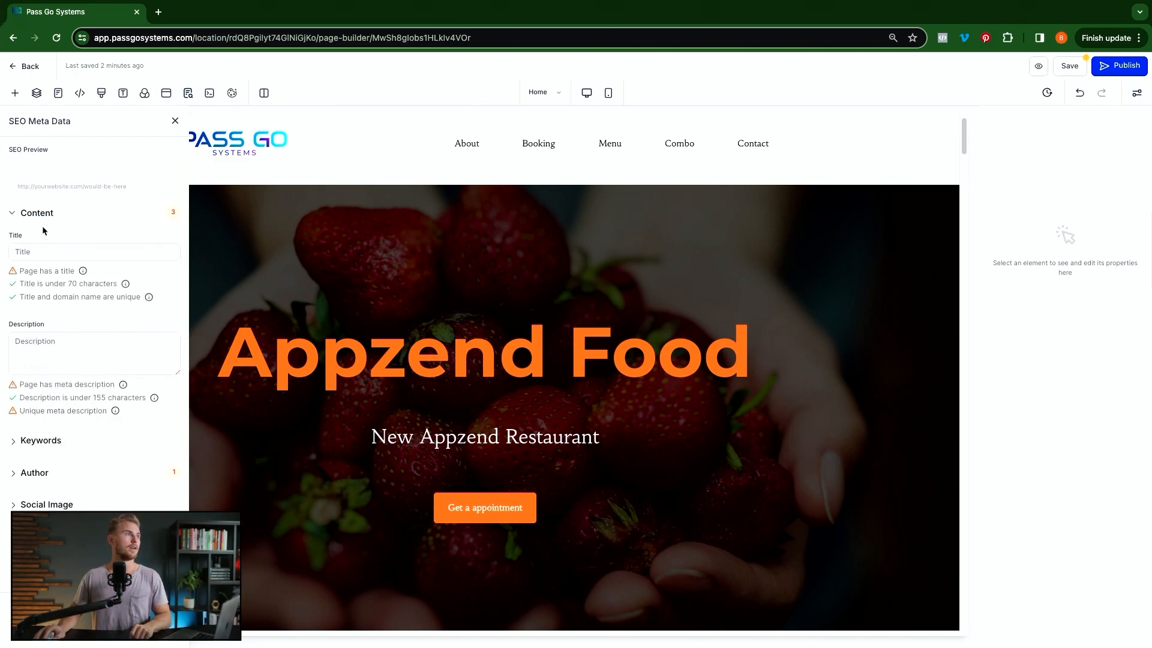
pyautogui.click(49, 252)
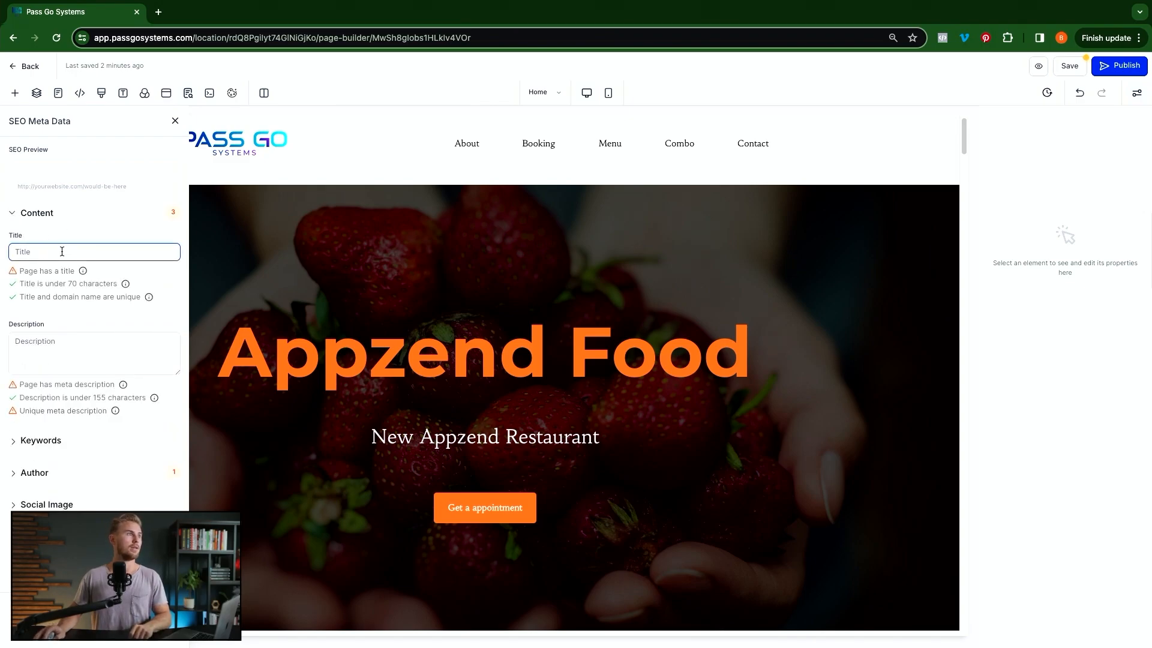
pyautogui.click(74, 358)
pyautogui.click(41, 441)
pyautogui.click(90, 432)
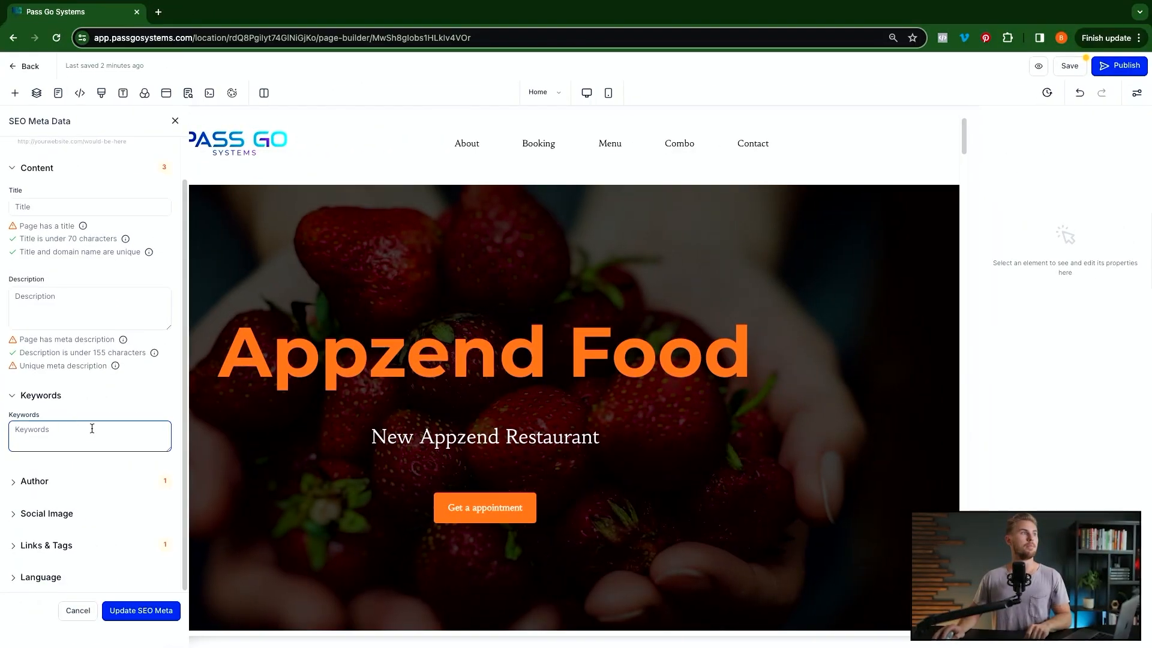
pyautogui.click(75, 462)
pyautogui.click(13, 516)
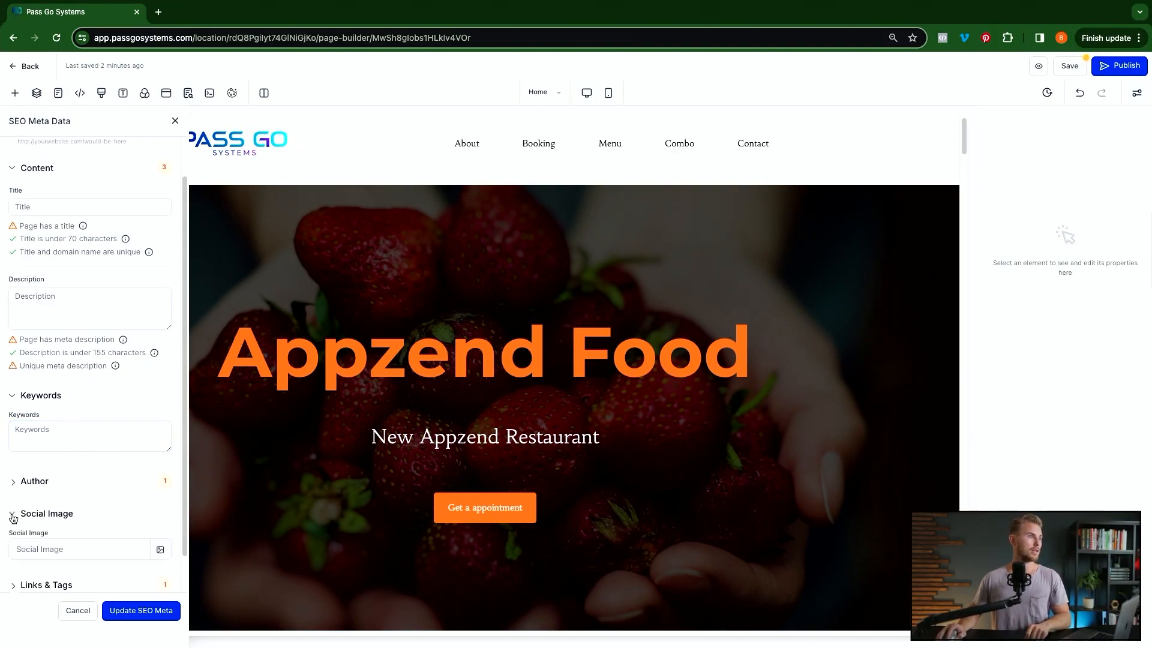
pyautogui.click(12, 515)
pyautogui.click(14, 546)
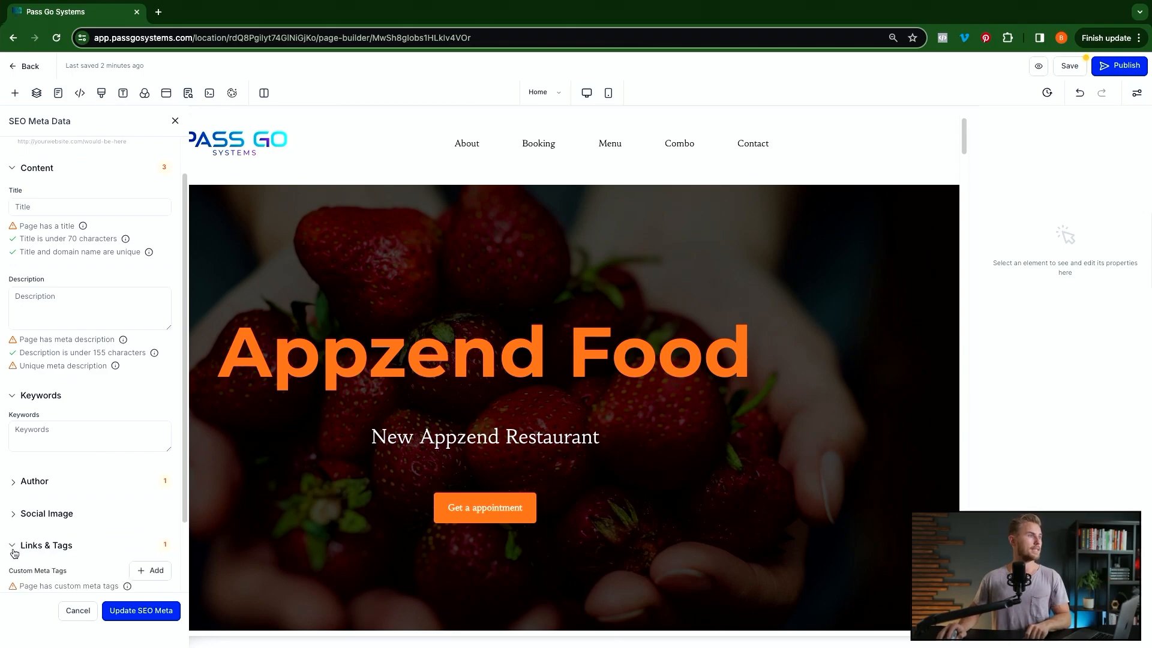
pyautogui.click(14, 546)
pyautogui.click(72, 426)
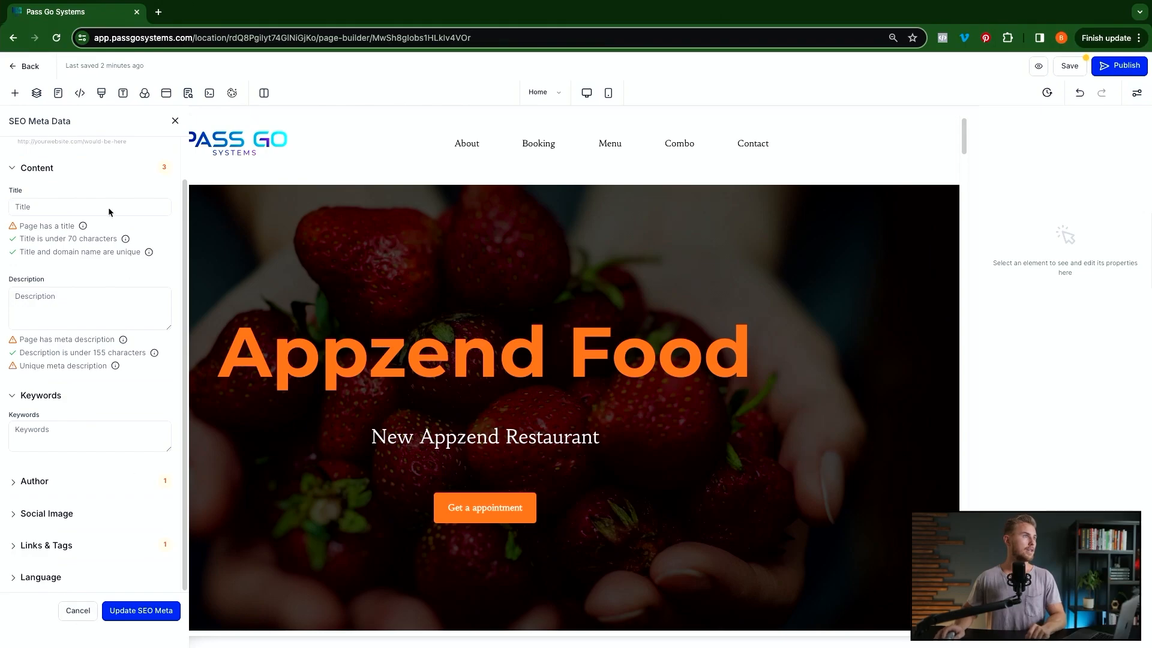
# Set the Home page's SEO title to "Restaurant - Sacramento", update the SEO meta data and save the page.
pyautogui.click(63, 216)
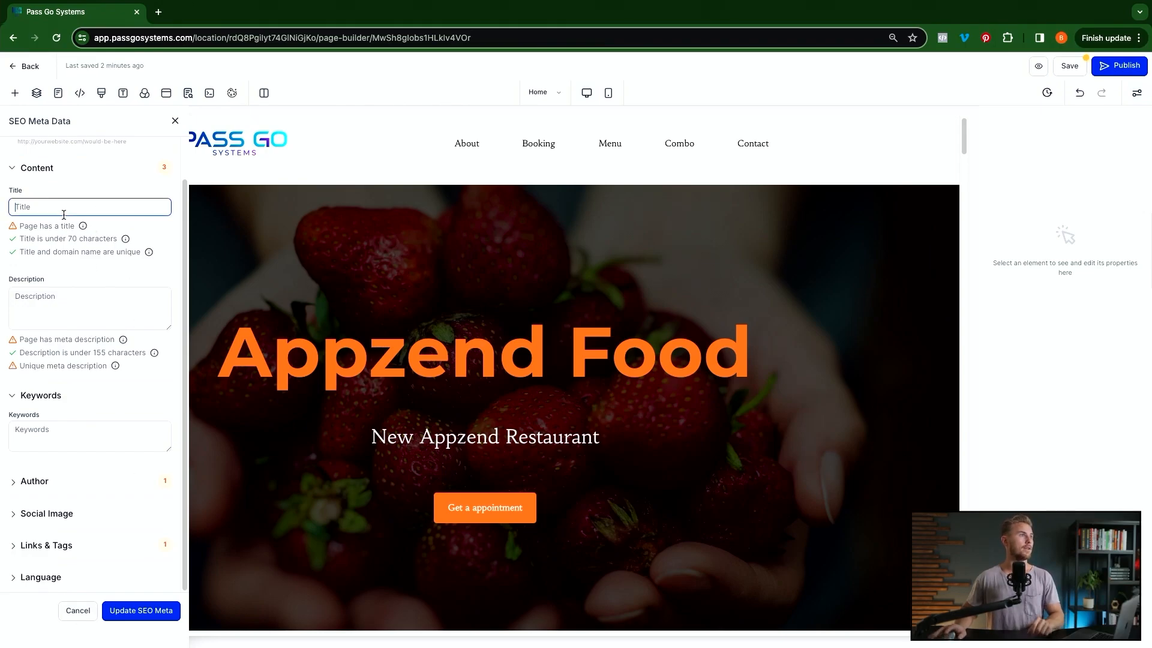
pyautogui.write('Rea')
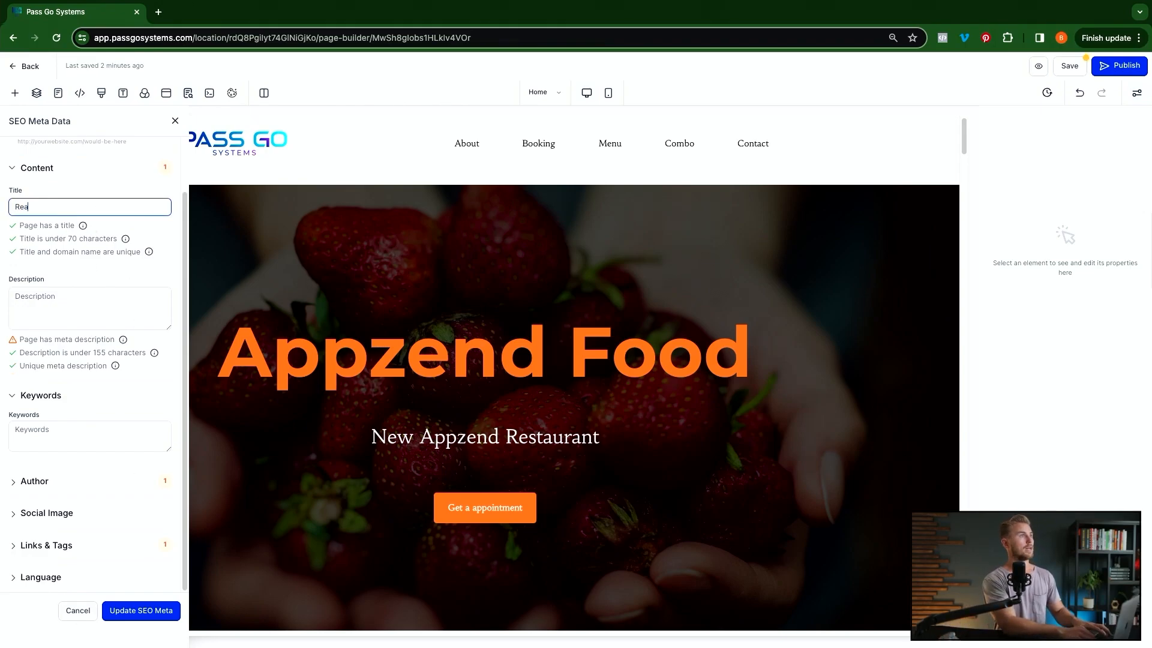
pyautogui.write('taurant - Sacramento')
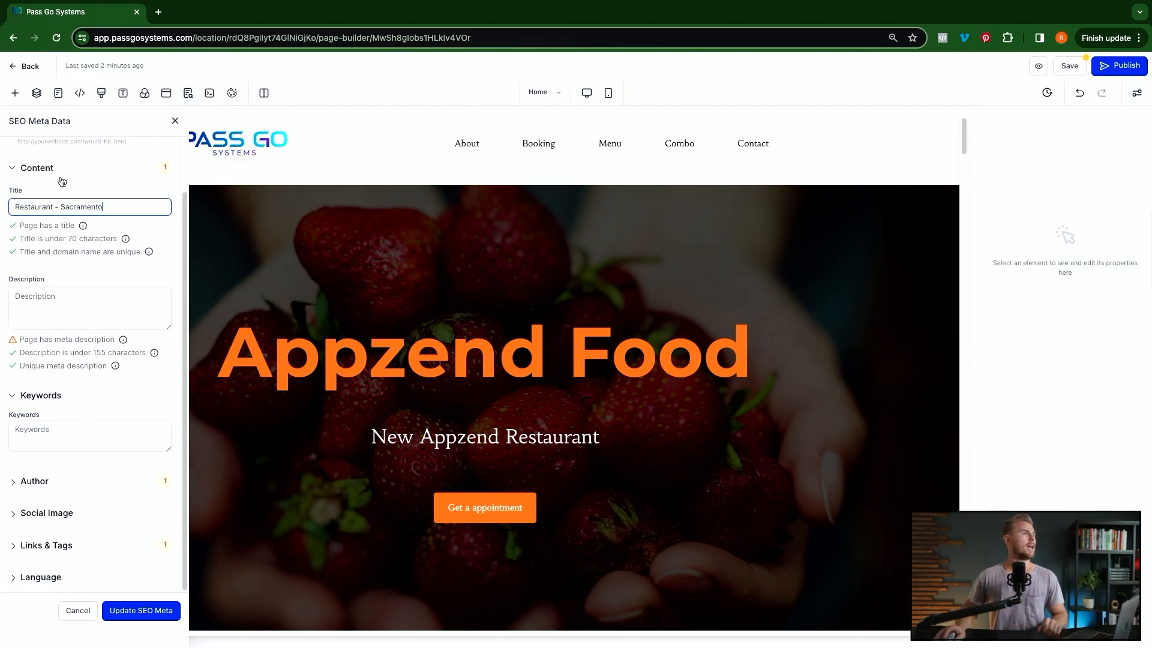
pyautogui.click(49, 317)
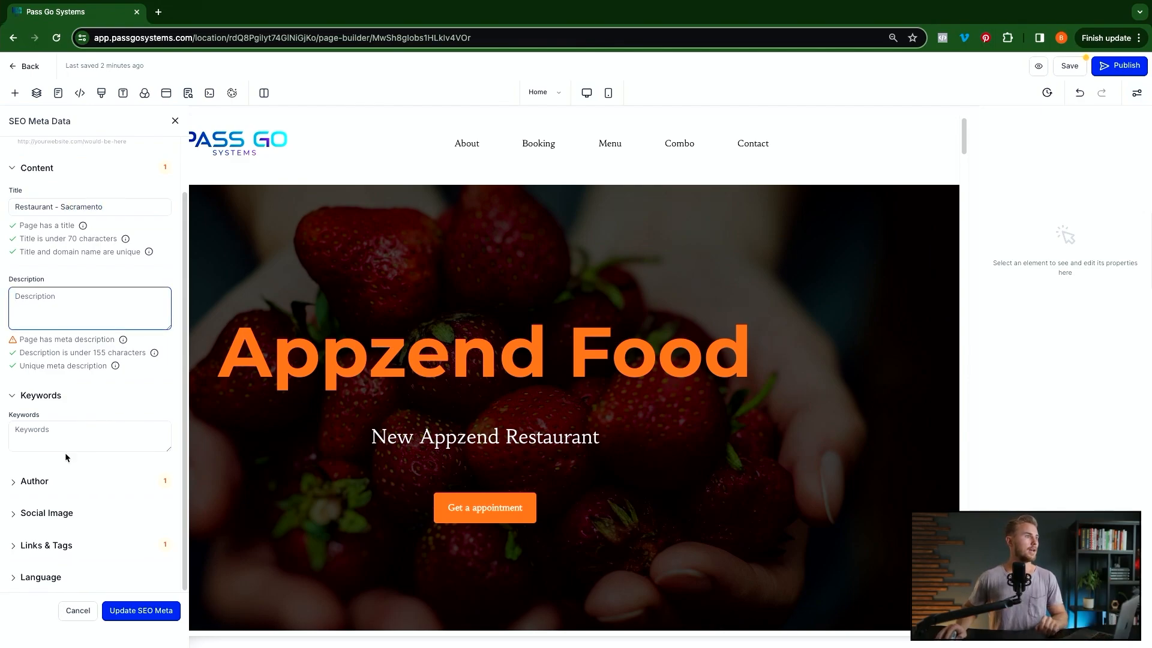
pyautogui.click(142, 611)
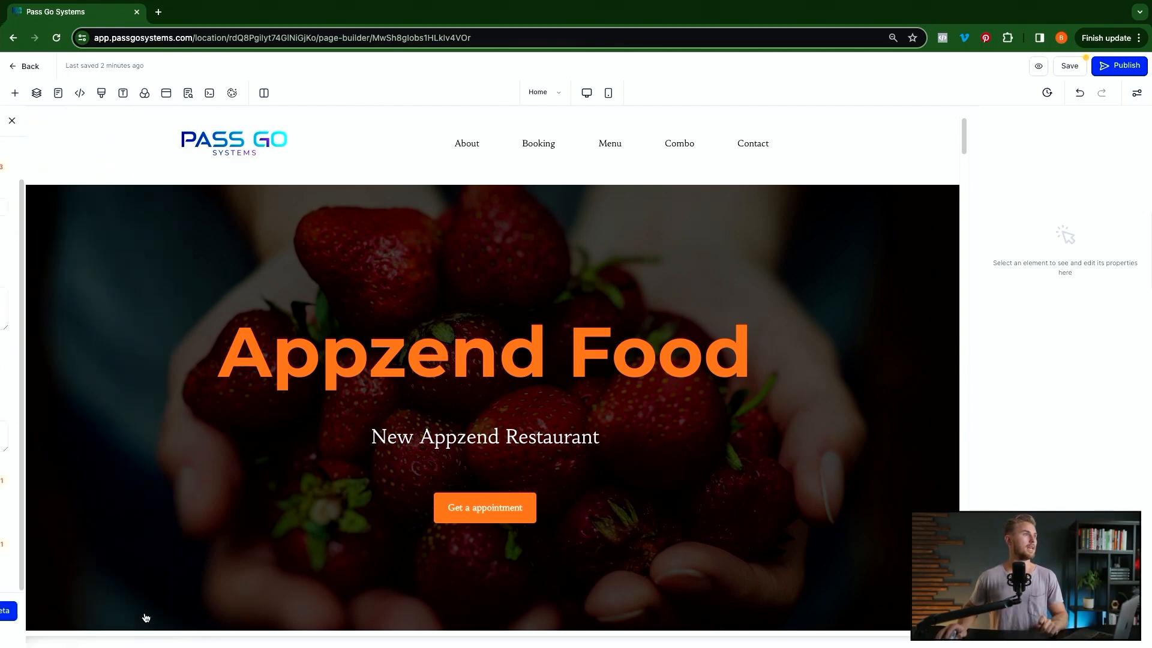
pyautogui.click(1066, 68)
# Reopen the SEO meta data and enter the description "This is a healthy restaurant in Sacramento".
pyautogui.click(75, 545)
pyautogui.scroll(-2, 85, 558)
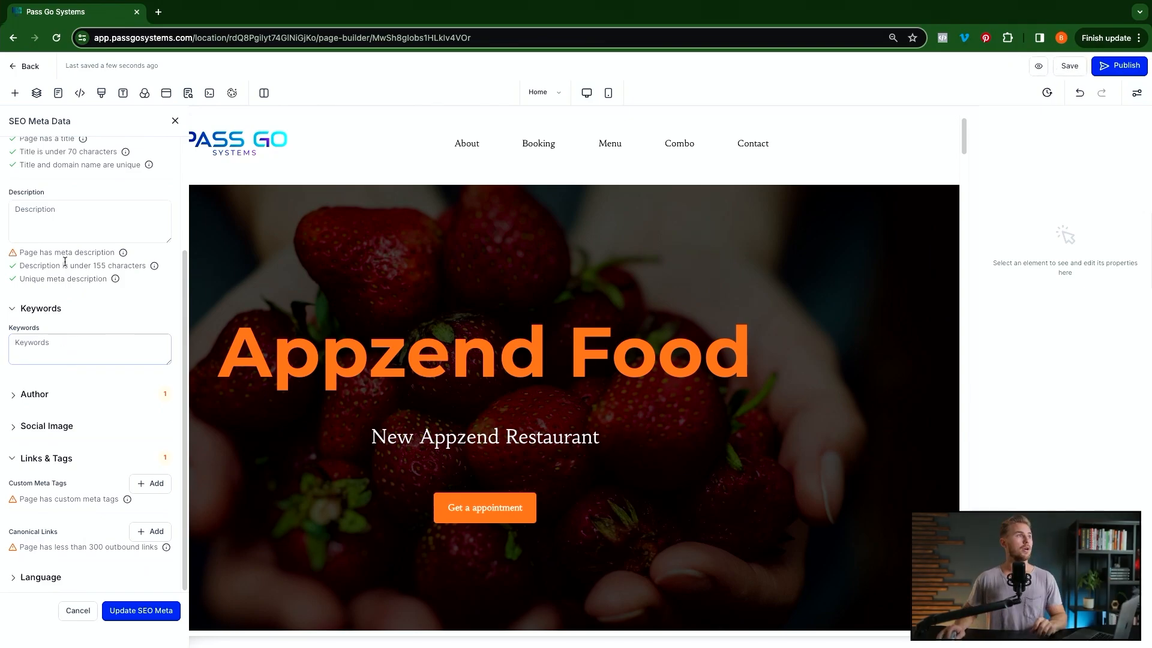
pyautogui.scroll(5, 52, 516)
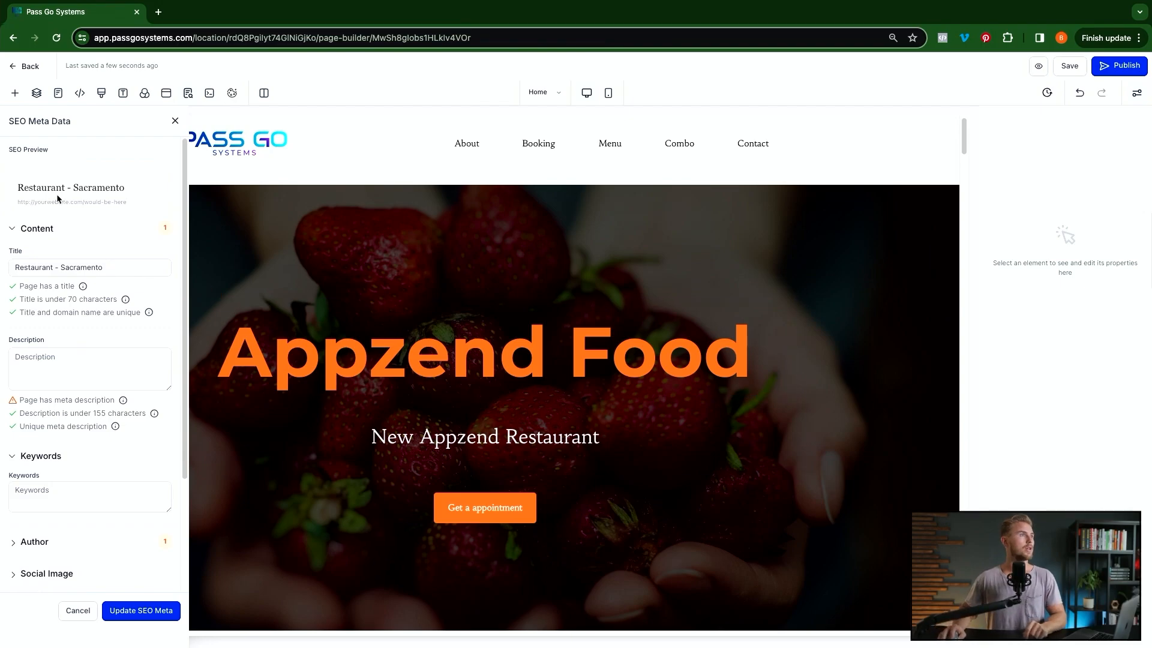
pyautogui.click(36, 275)
pyautogui.click(53, 372)
pyautogui.write('Th')
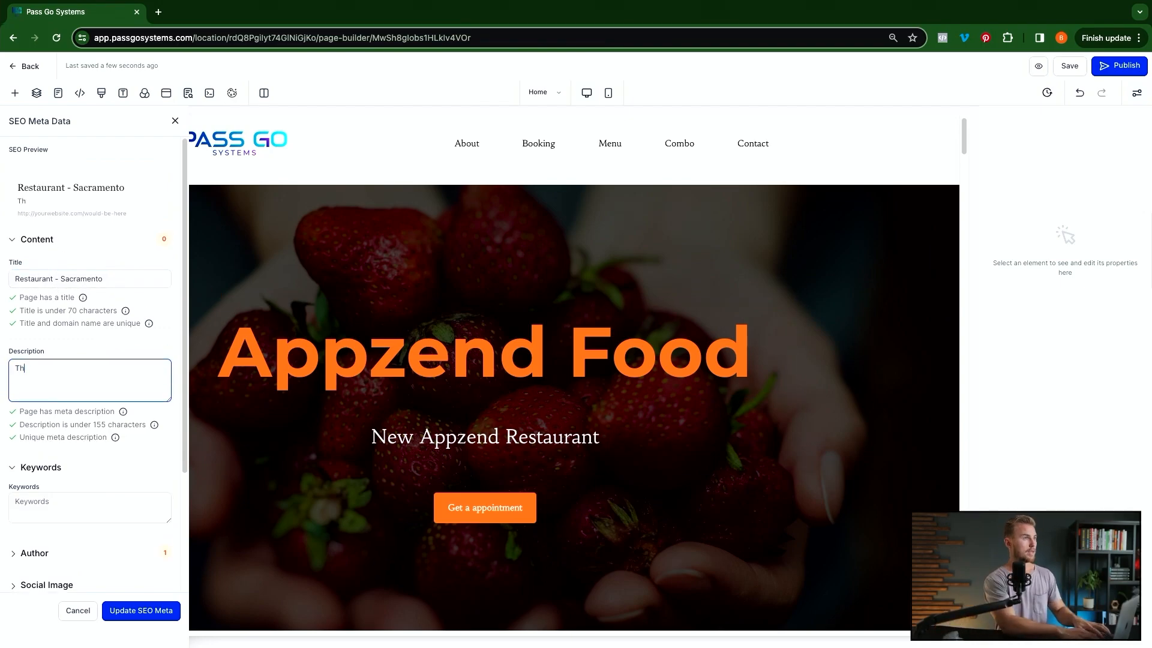
pyautogui.write('is is a healthy re')
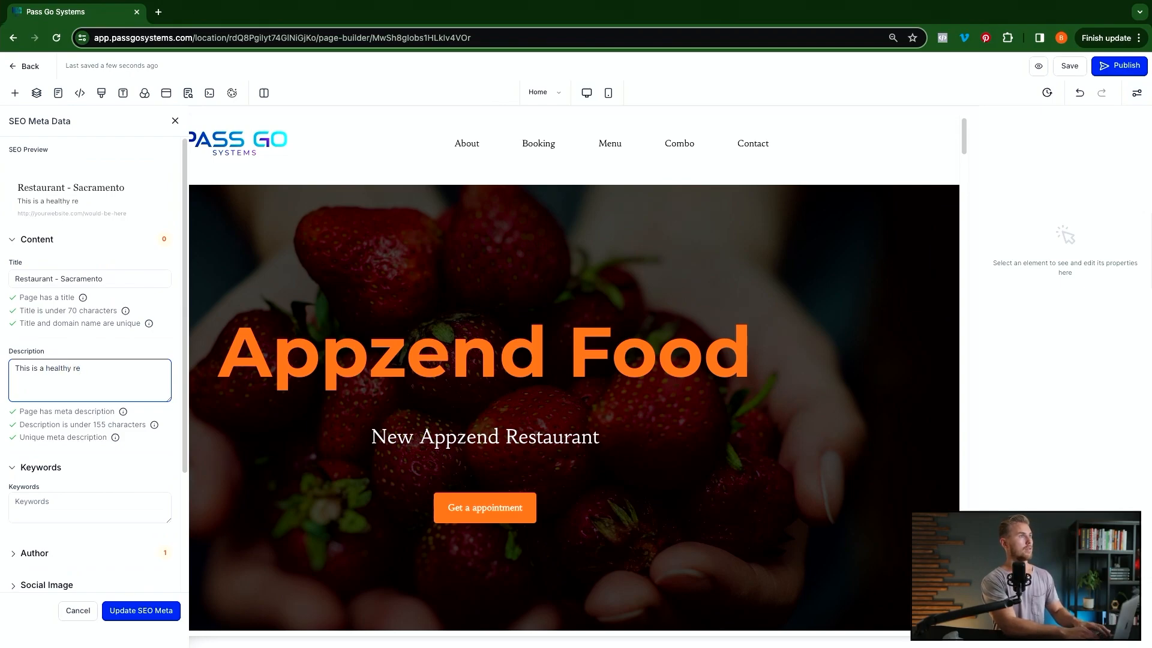
pyautogui.write('staurant in S')
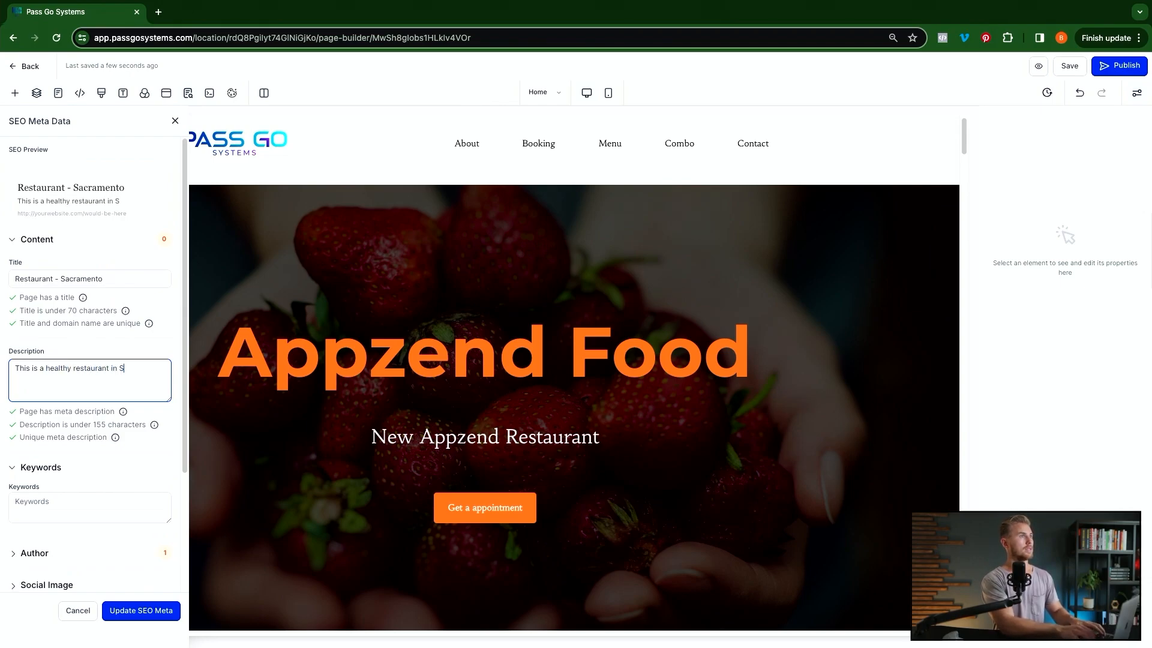
pyautogui.write('acramento')
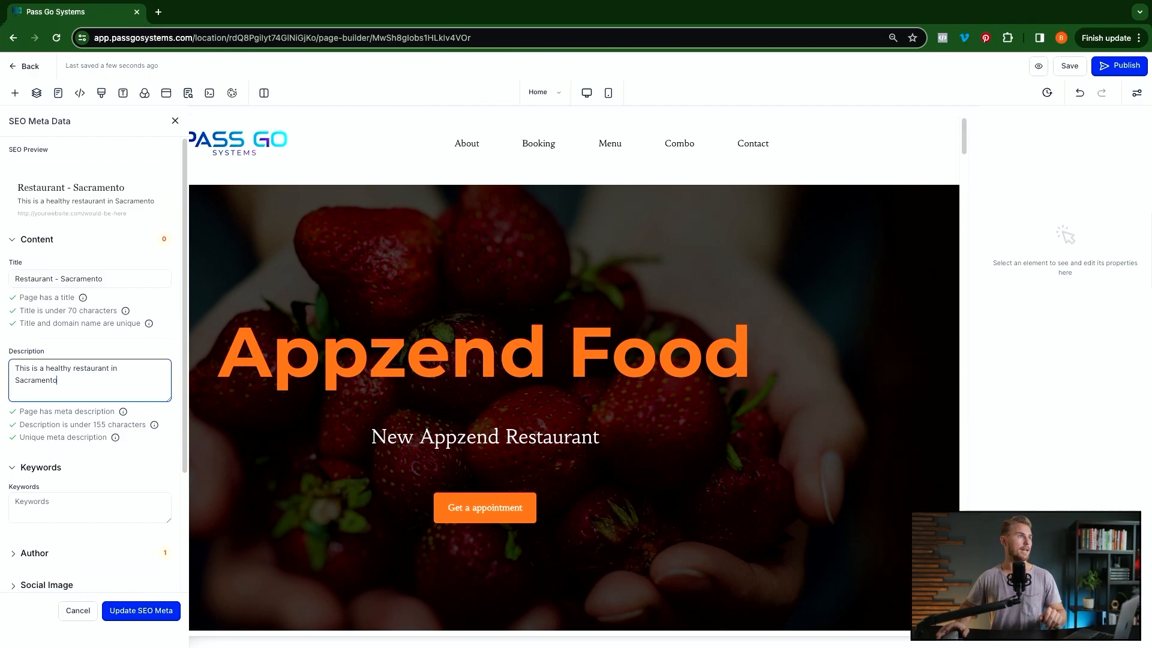
# Add the SEO keyword "Restaurant" and update the SEO meta data.
pyautogui.click(70, 512)
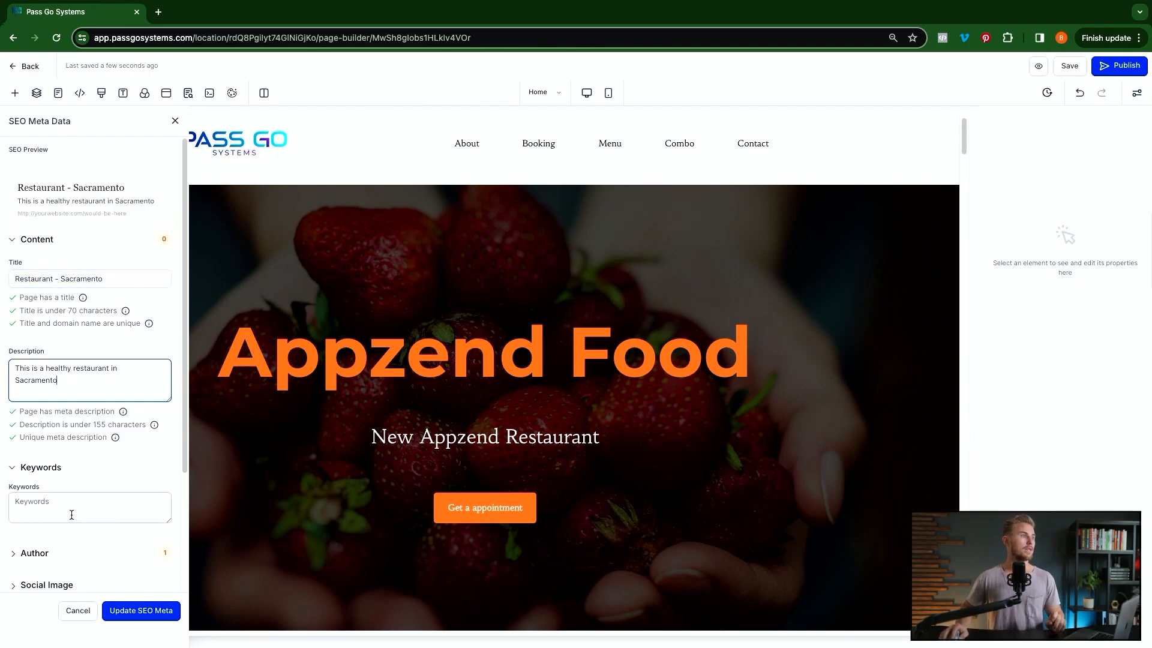
pyautogui.write('Re')
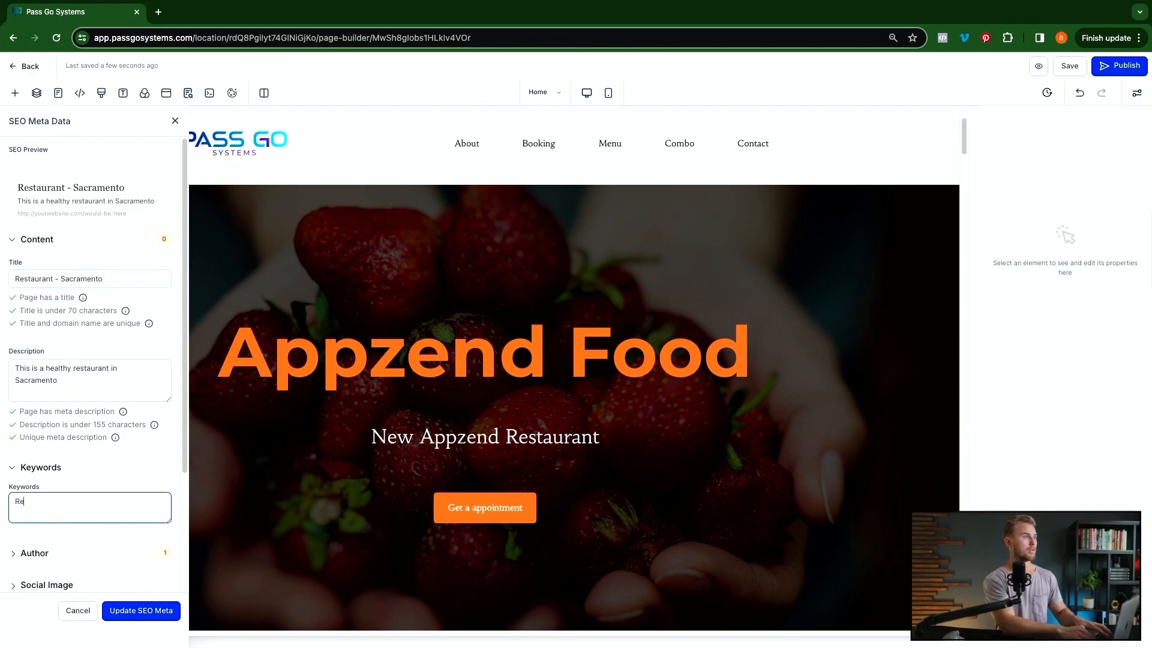
pyautogui.write('staurant')
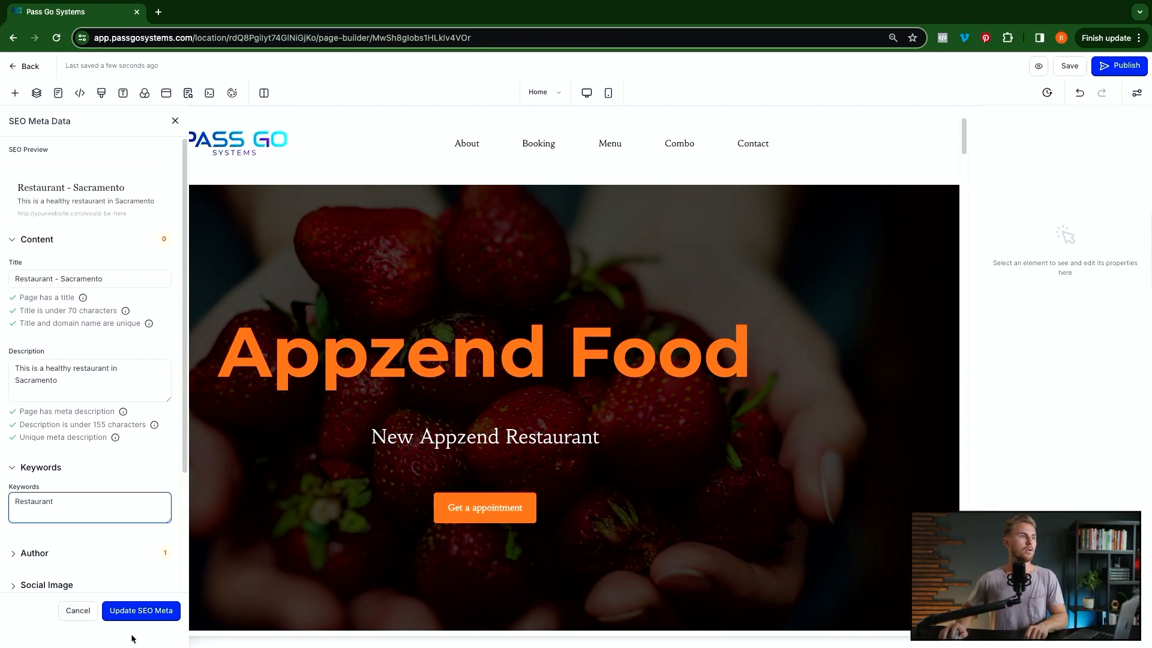
pyautogui.click(137, 612)
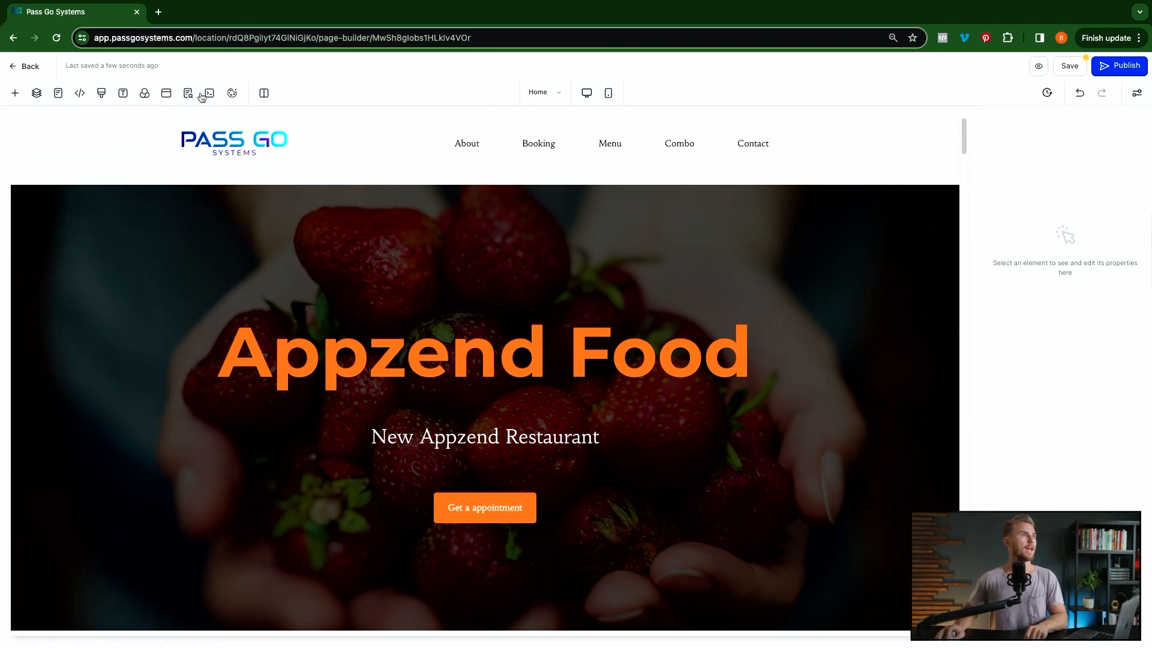
# Enable the cookie consent banner, acknowledging and agreeing to its terms.
pyautogui.click(233, 95)
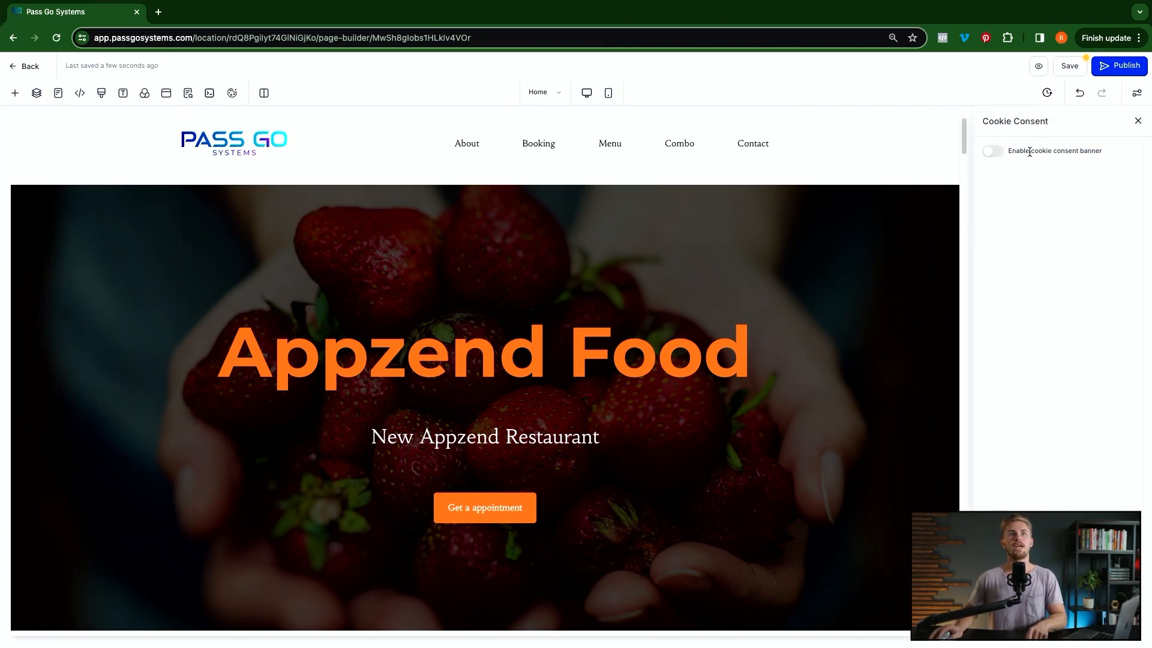
pyautogui.click(994, 152)
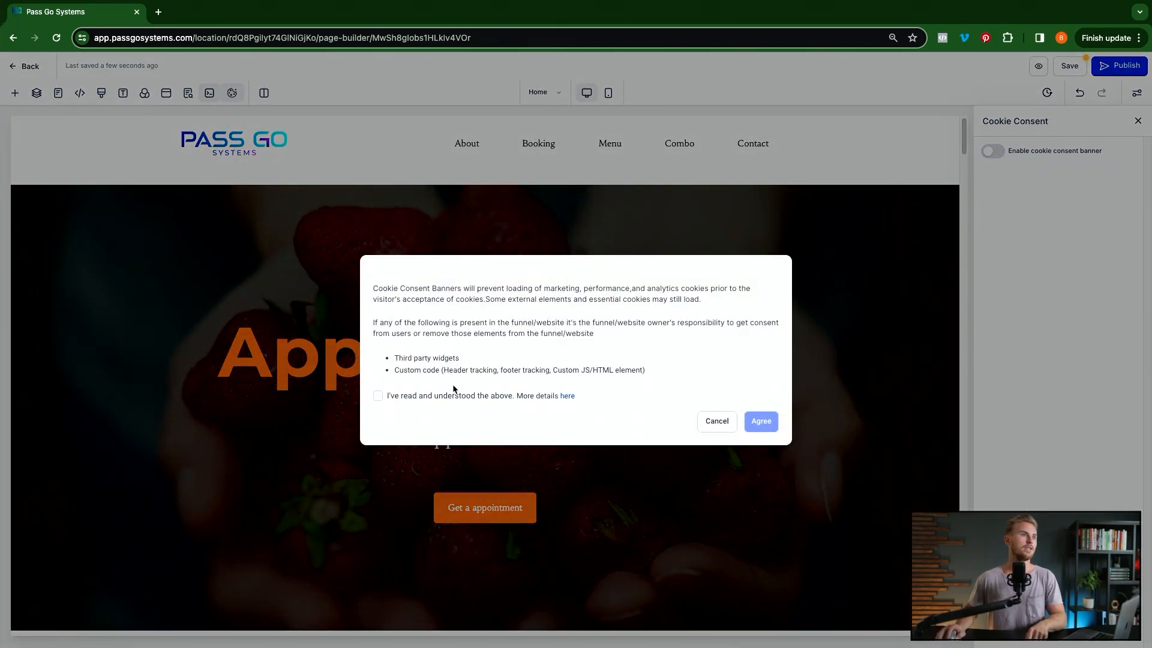
pyautogui.click(378, 396)
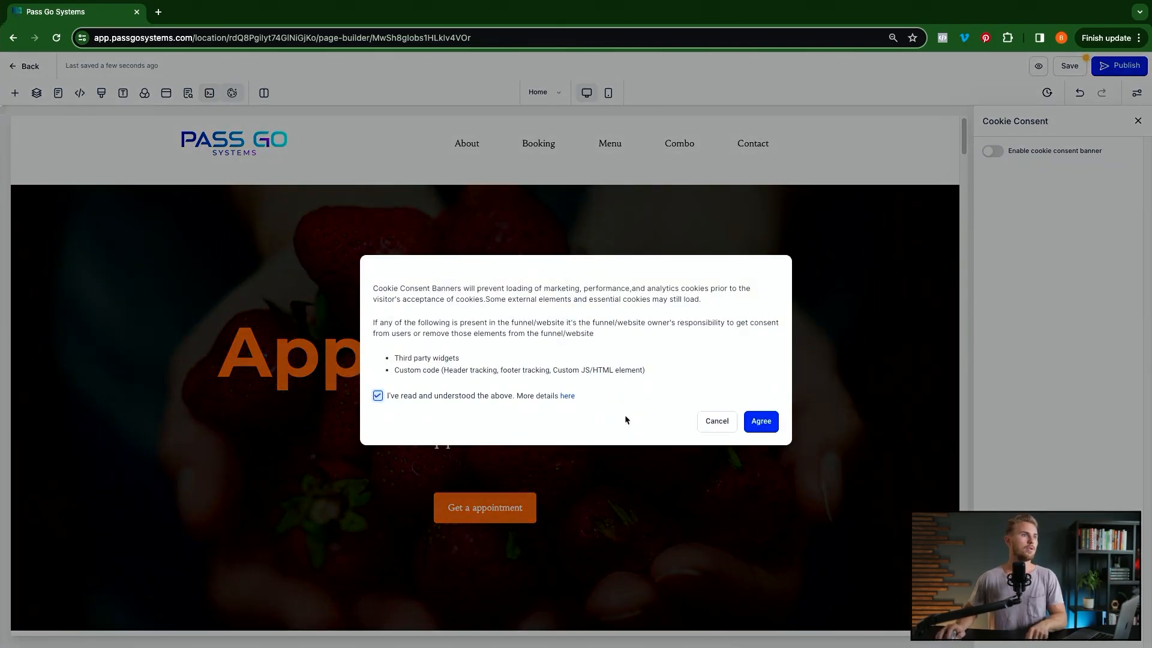
pyautogui.click(761, 422)
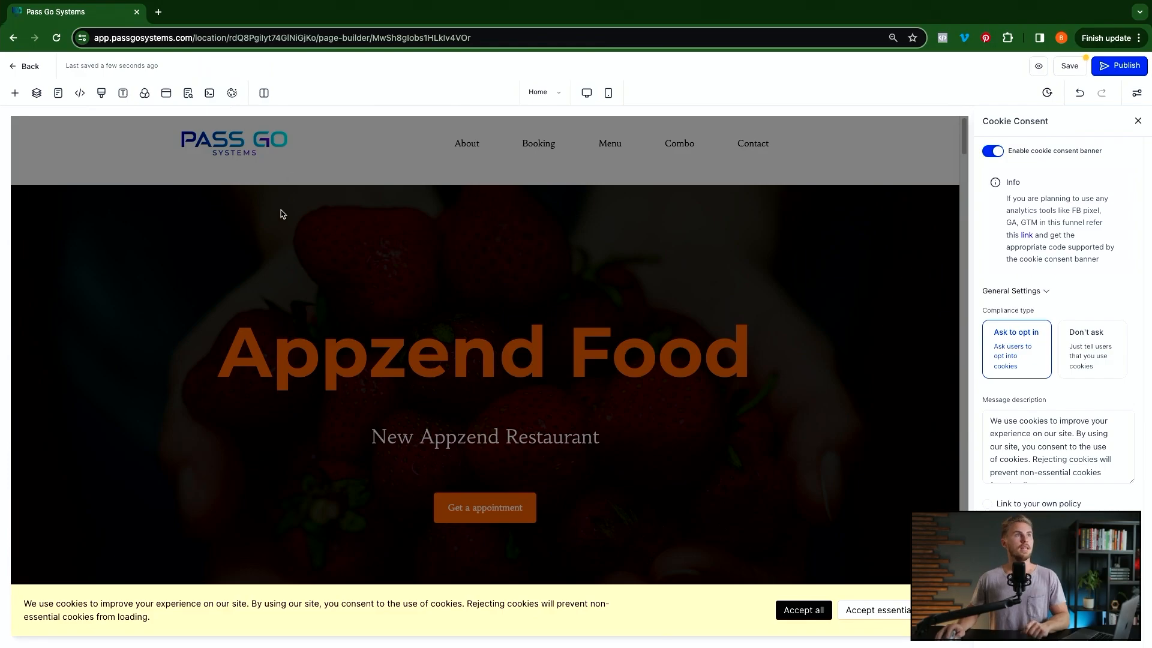
# Try the Auto layout mode for the editor, return to 2 Column Mode, and select the hero section's "Get a appointment" button.
pyautogui.click(264, 96)
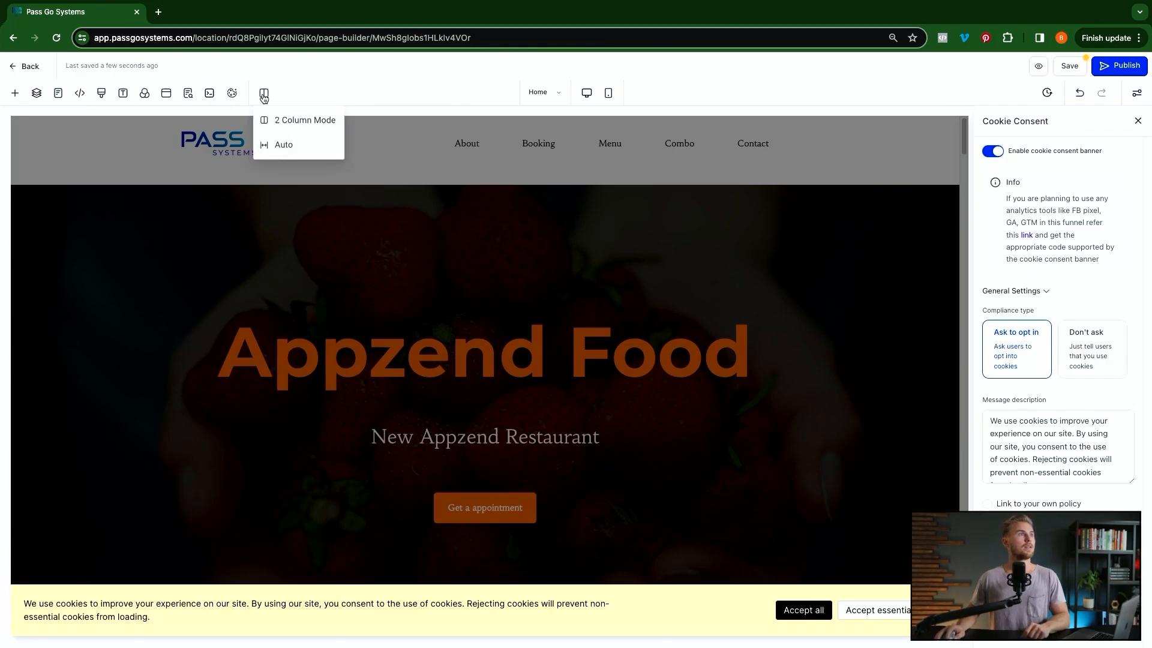
pyautogui.click(285, 144)
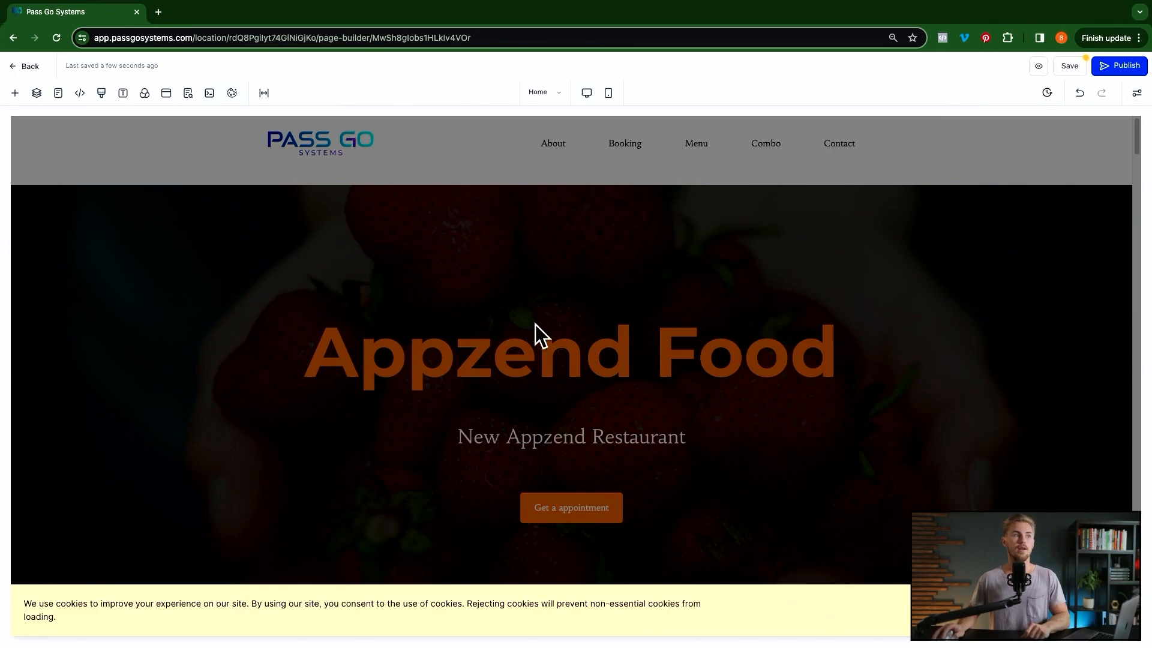
pyautogui.click(267, 92)
pyautogui.click(277, 120)
pyautogui.click(578, 522)
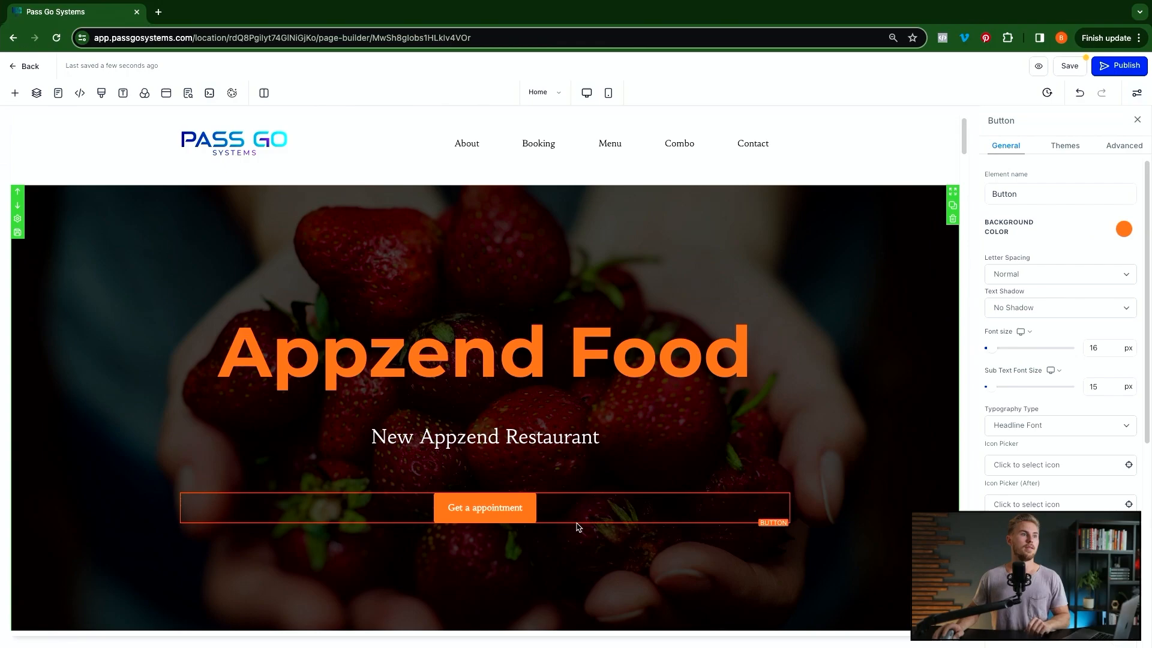
# Enable the chat widget in the restaurant website's settings, save, and open the chat on the Home page preview.
pyautogui.click(573, 363)
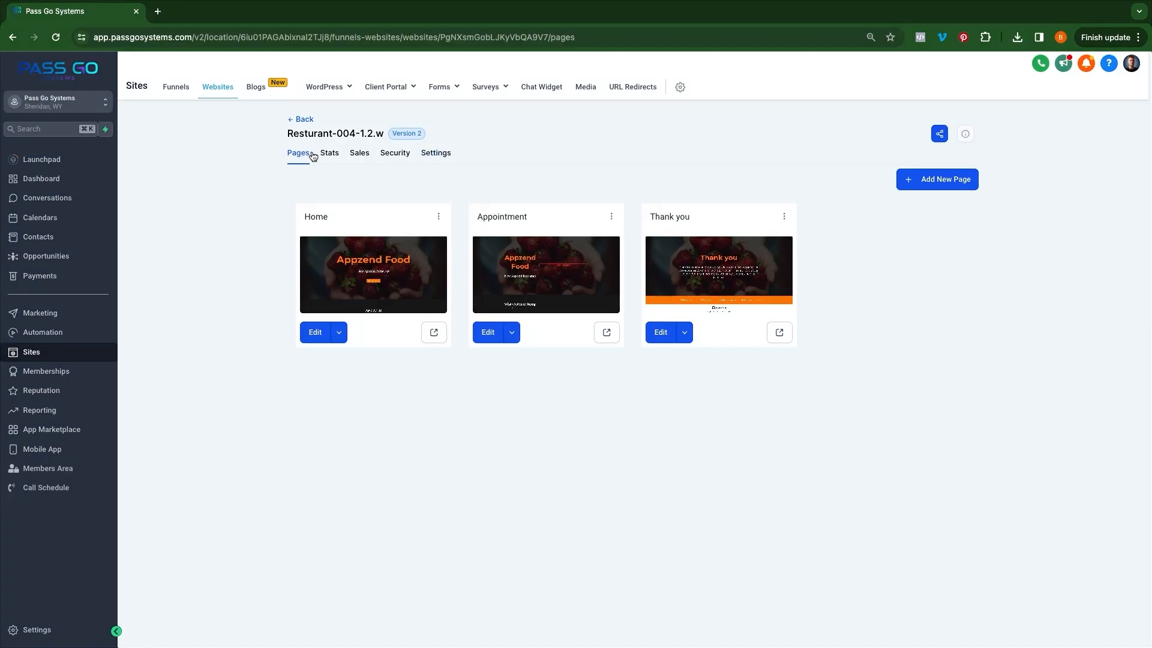
pyautogui.click(435, 153)
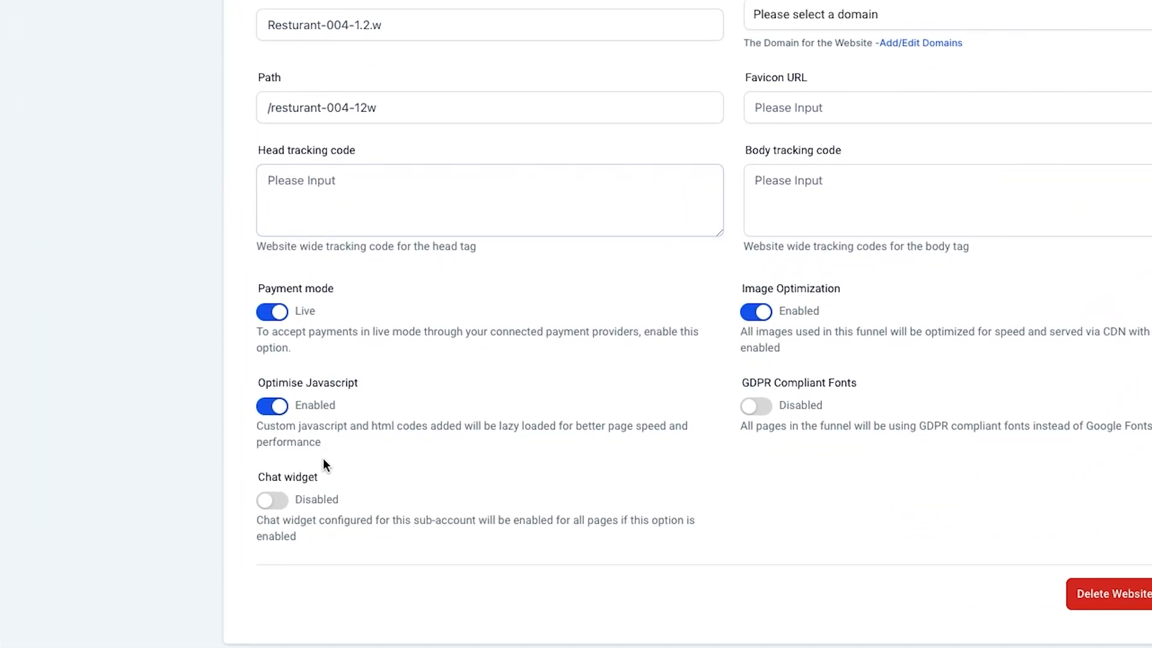
pyautogui.click(293, 522)
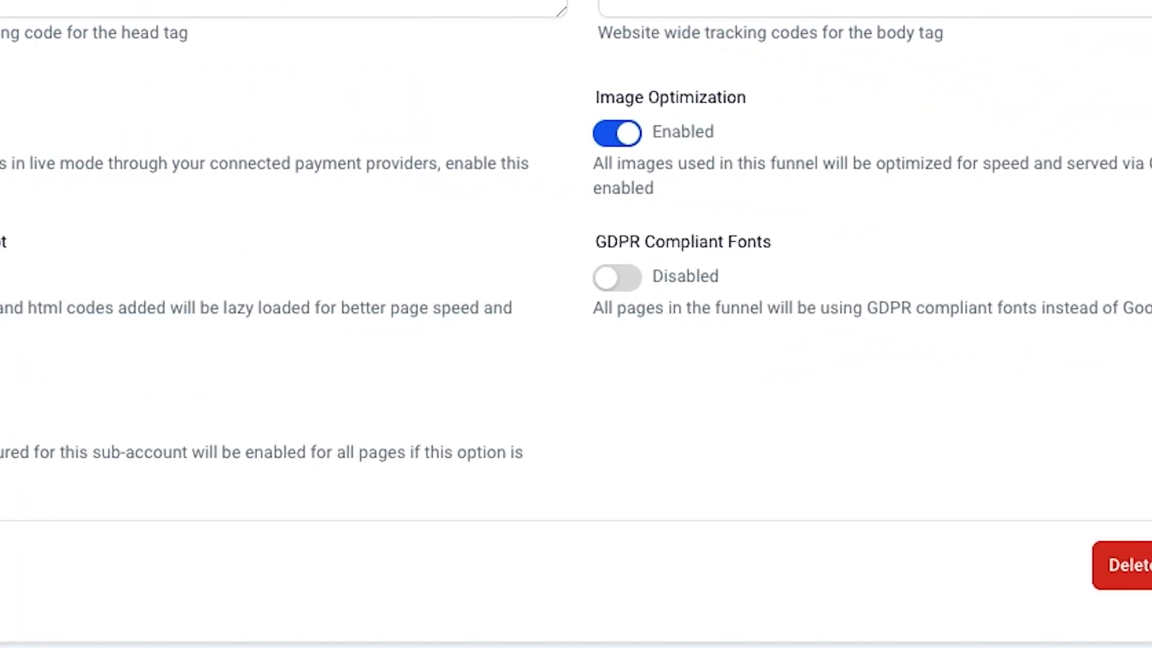
pyautogui.click(984, 561)
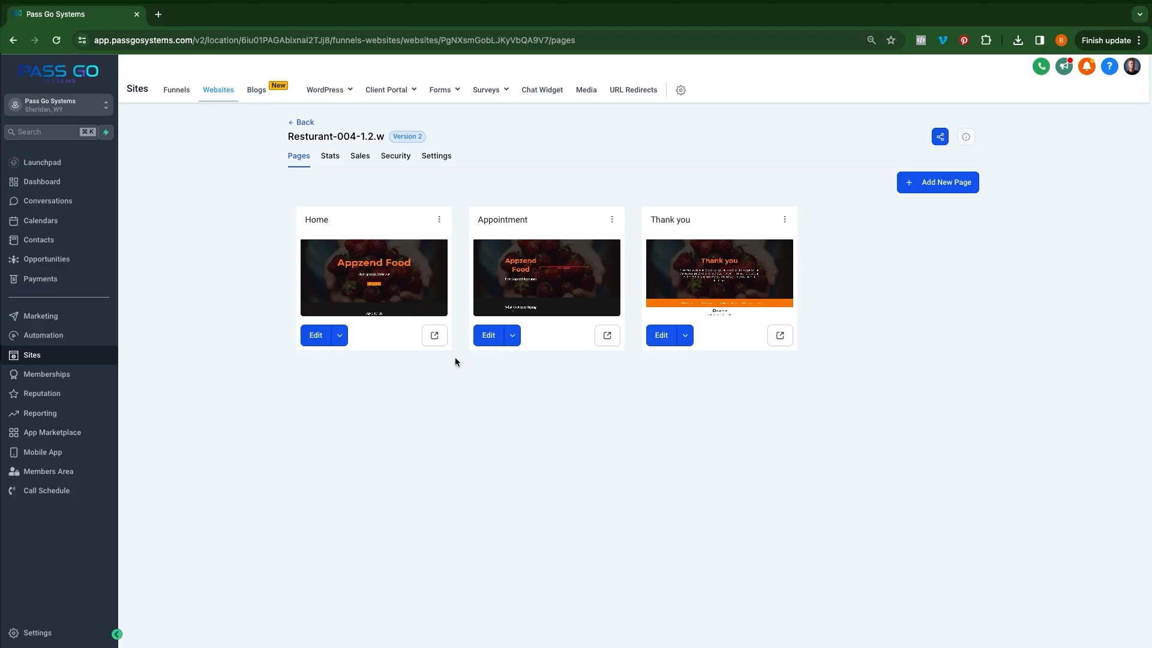
pyautogui.click(434, 334)
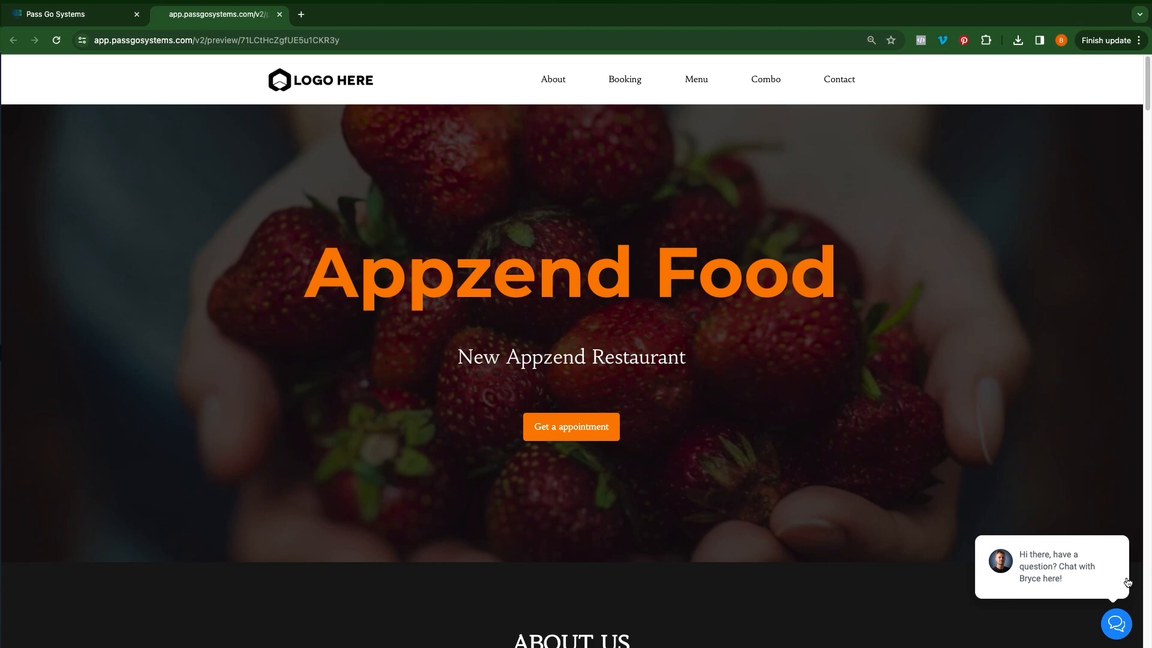
pyautogui.click(1116, 624)
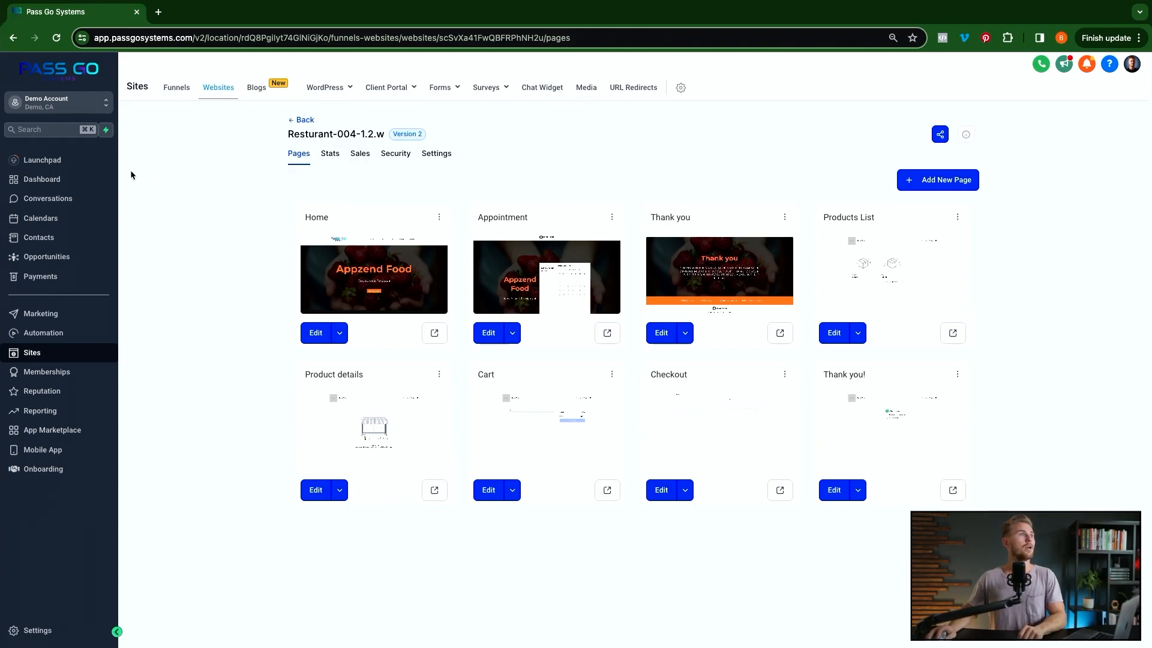
# Look at the Yext listings offer from the Launchpad and the review request form in the Reputation overview, closing the form without sending.
pyautogui.click(43, 160)
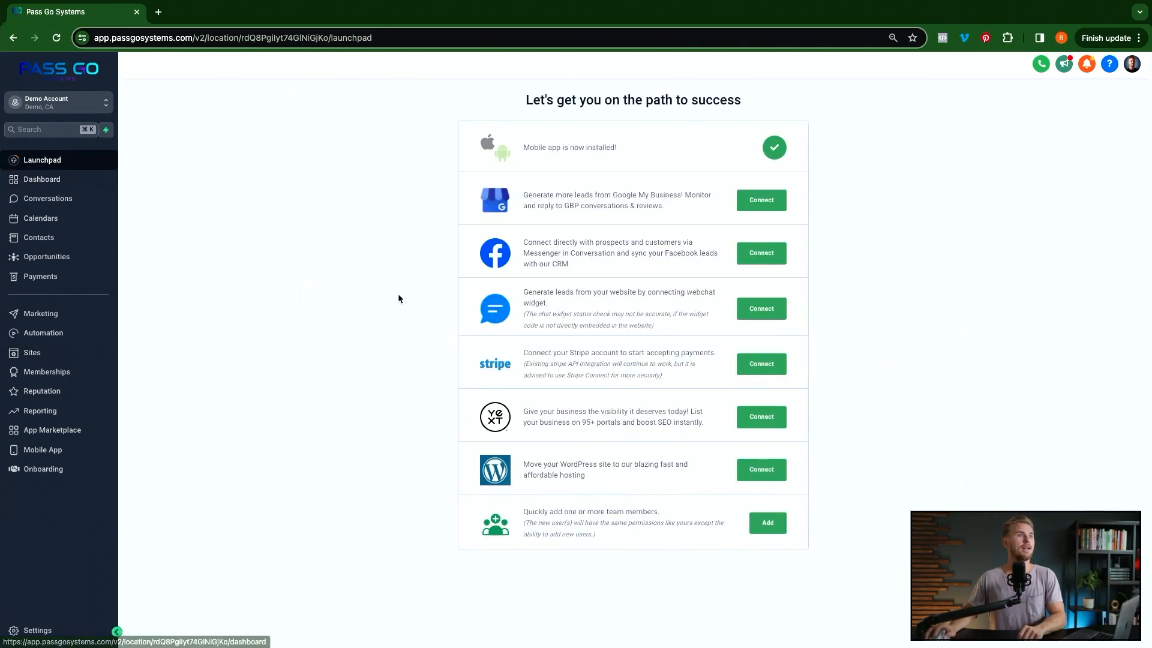
pyautogui.click(762, 417)
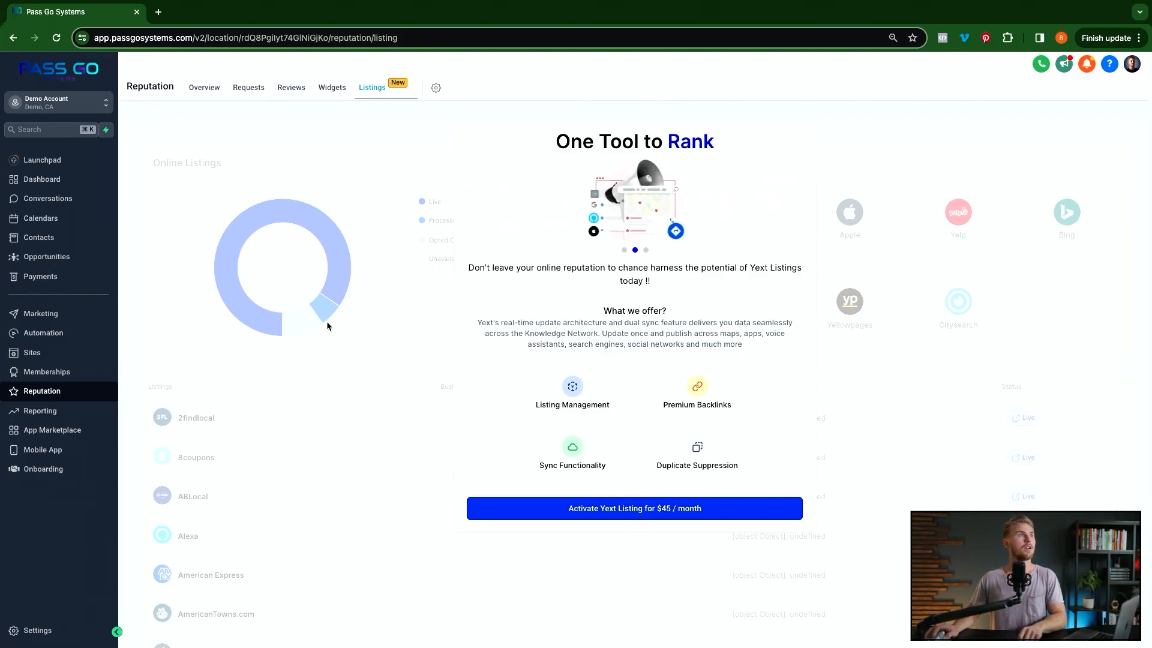
pyautogui.click(205, 88)
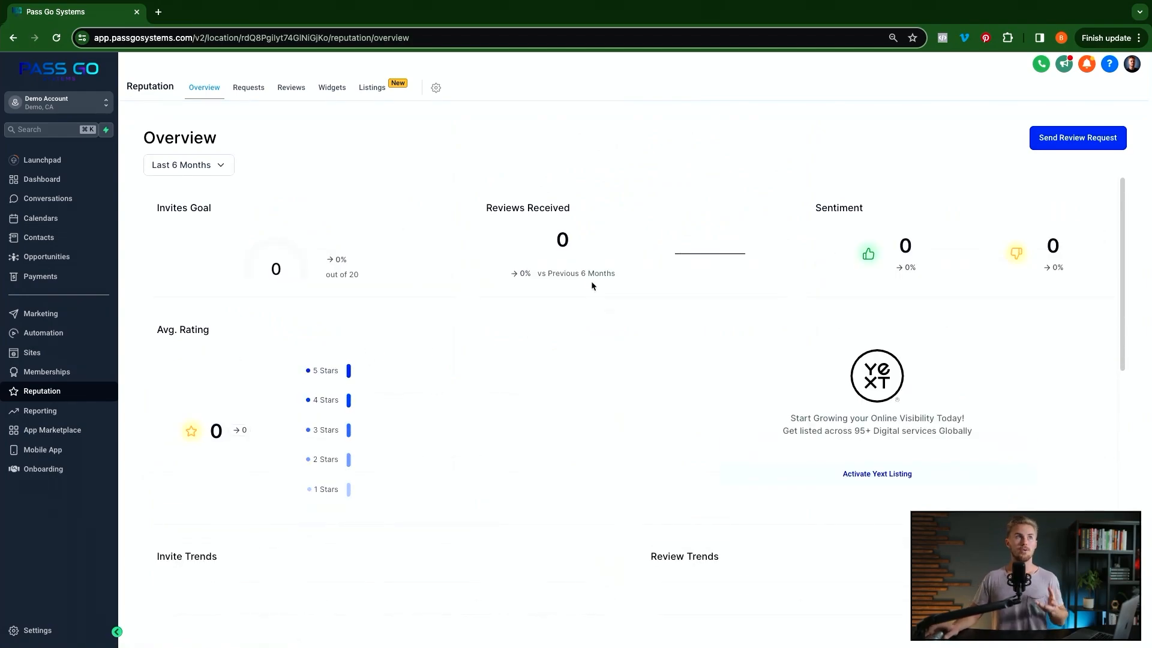
pyautogui.click(1080, 143)
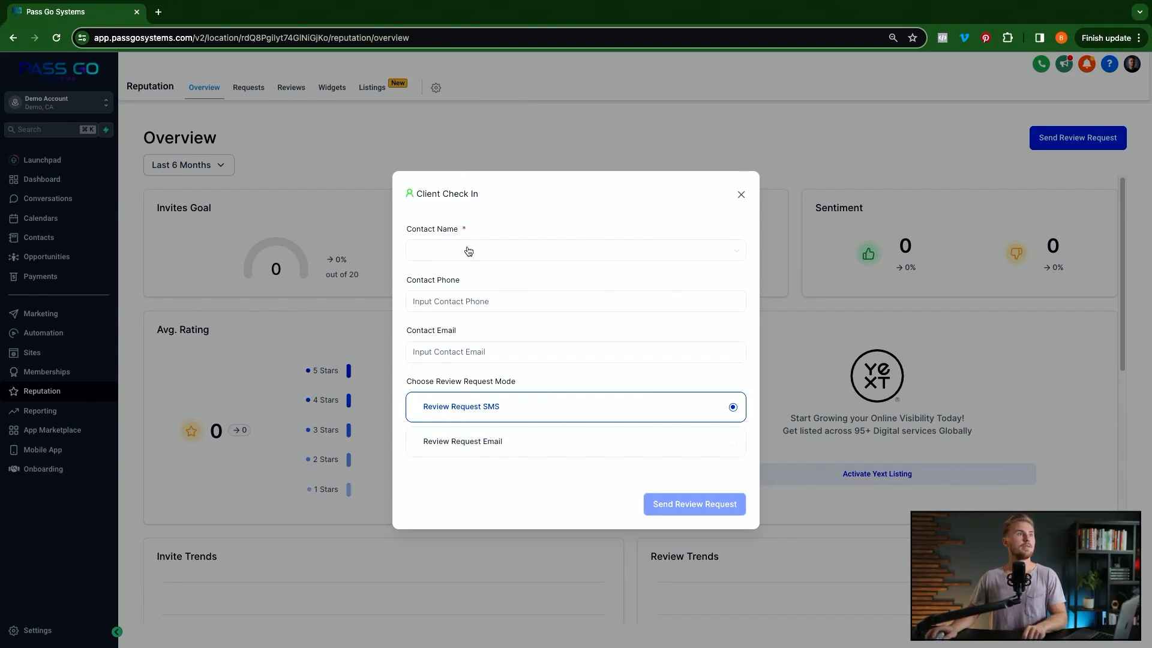
pyautogui.click(743, 194)
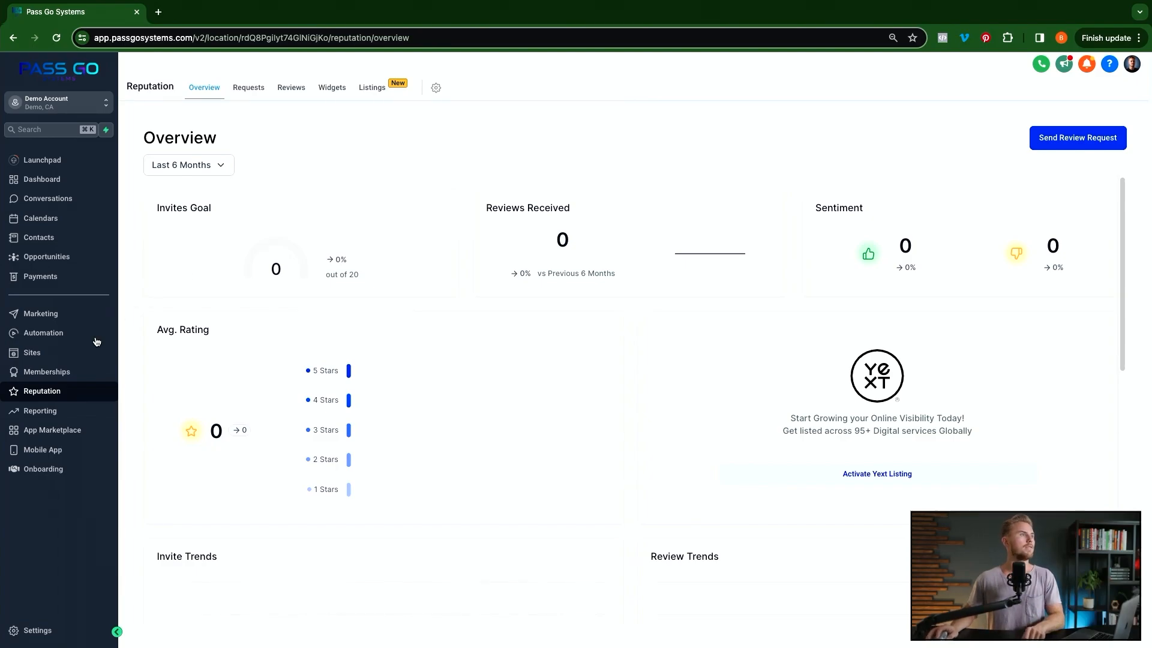
# Open the eight-page Resturant-004-1.2.w website and examine the page views, opt-ins, sales and earnings for each page in its stats.
pyautogui.click(68, 357)
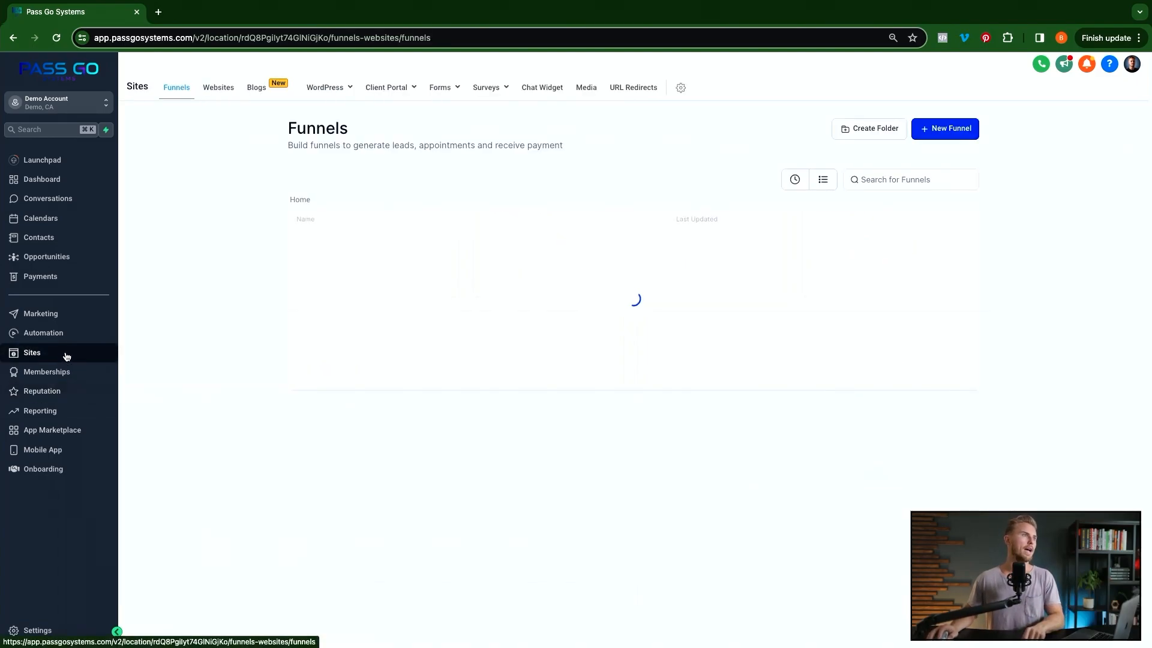
pyautogui.click(218, 88)
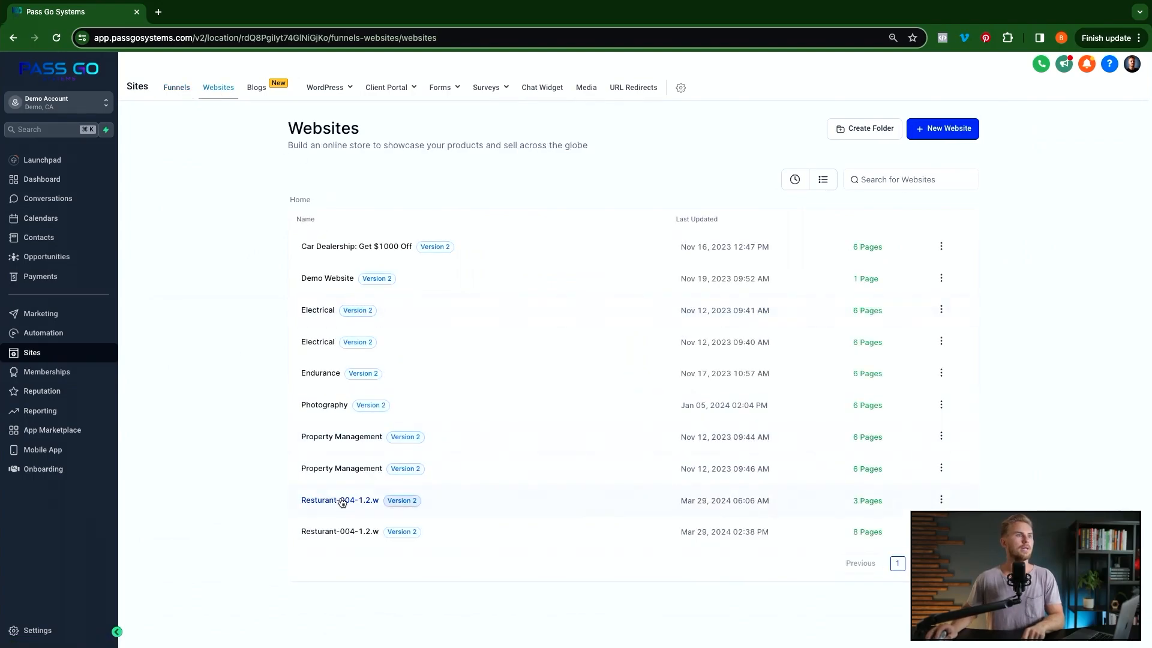
pyautogui.click(341, 502)
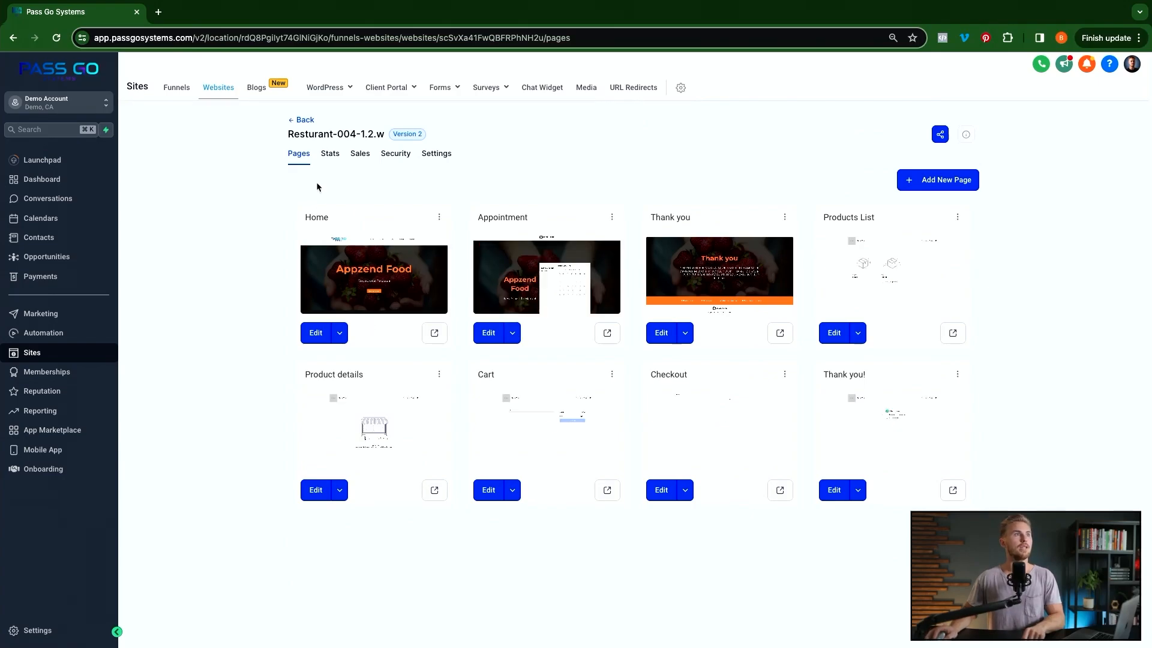
pyautogui.click(330, 154)
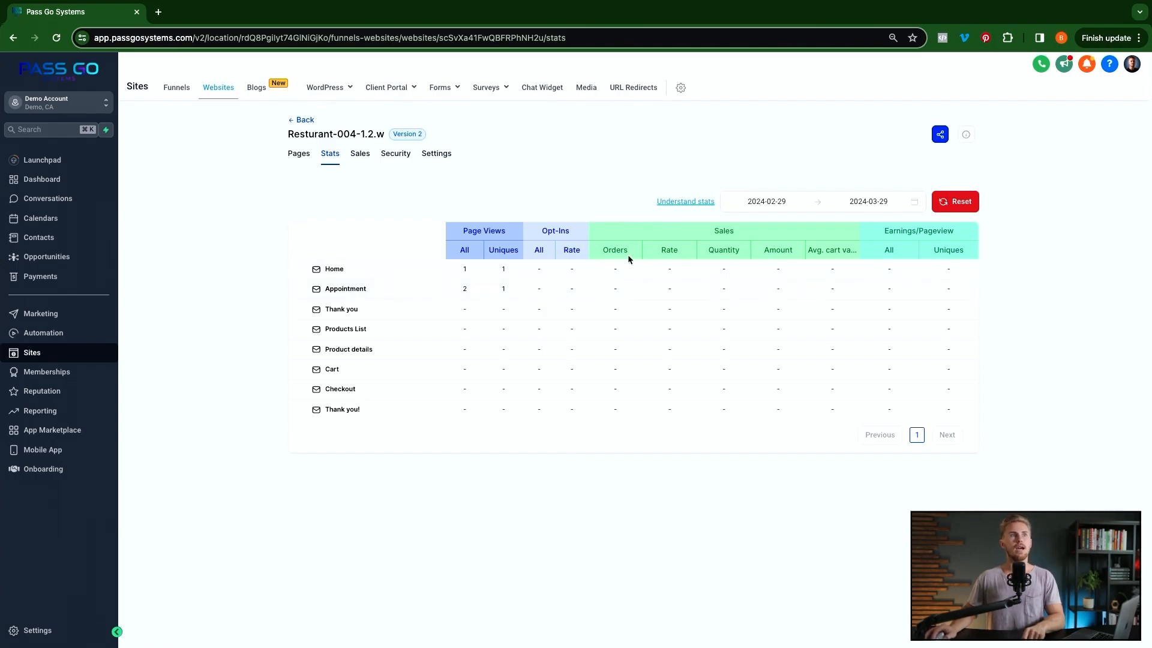
pyautogui.moveTo(339, 269); pyautogui.dragTo(892, 348)
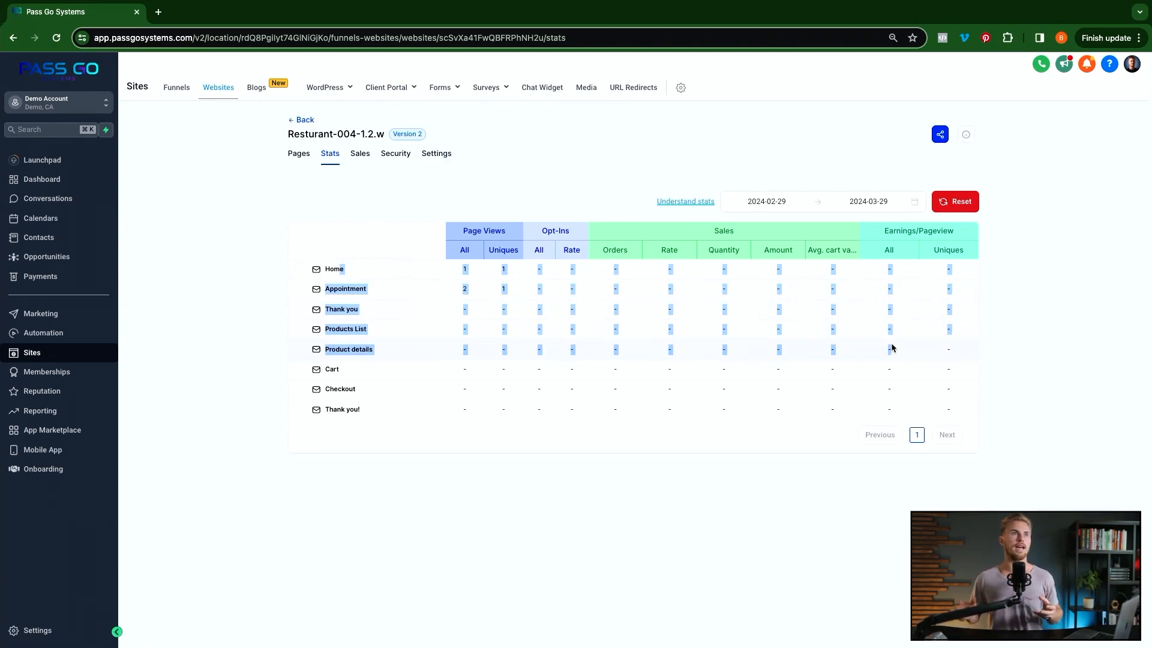
pyautogui.click(512, 207)
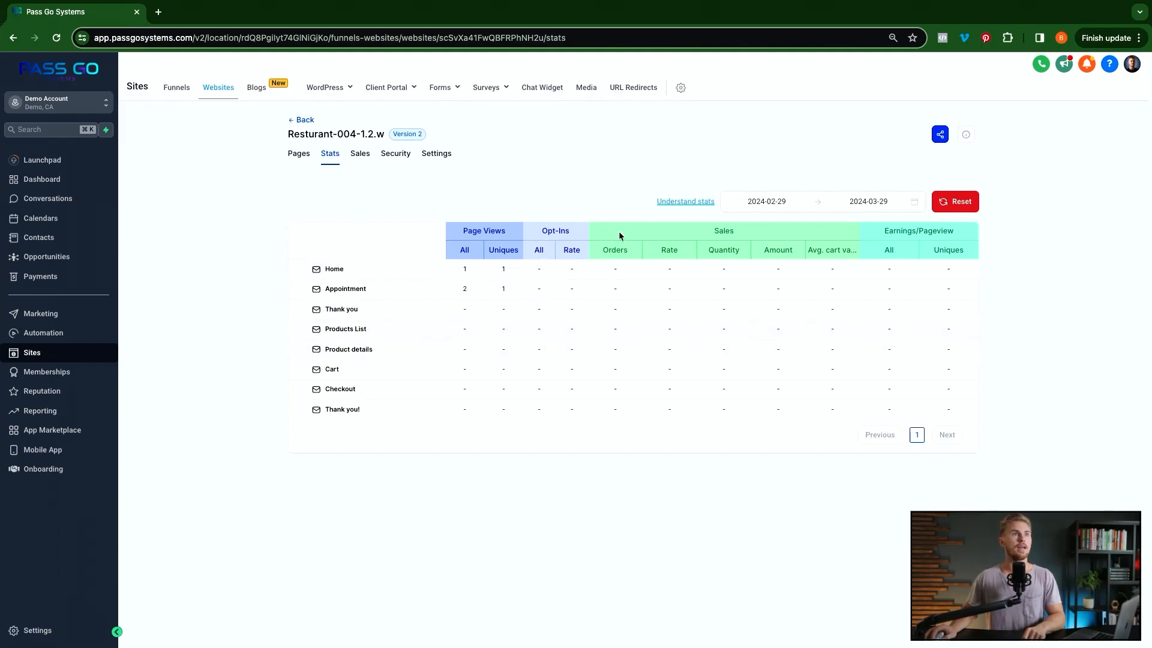
pyautogui.moveTo(606, 266); pyautogui.dragTo(797, 390)
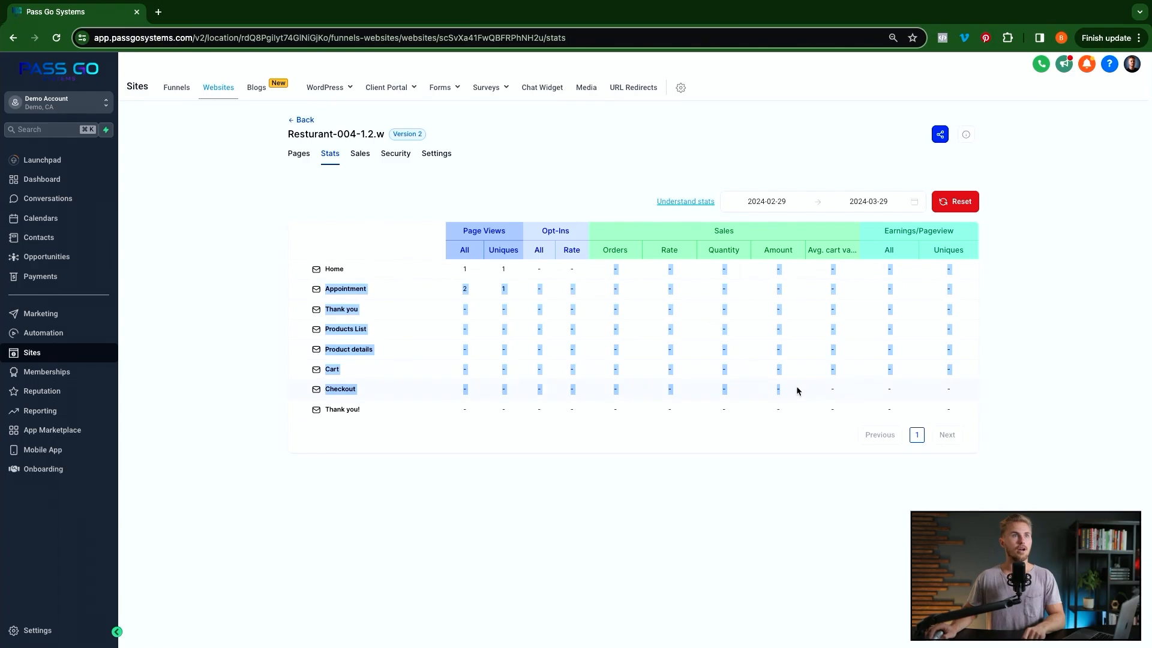
pyautogui.click(682, 242)
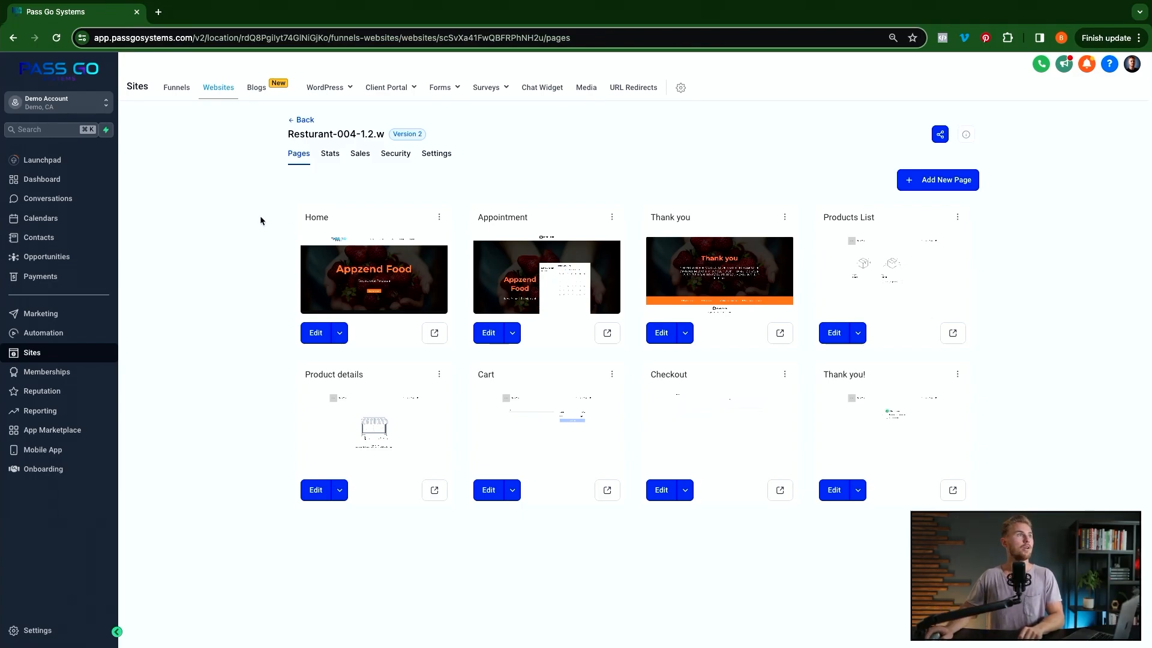
# Open the SaaS Sales funnel in the Demo Funnels folder and examine the control and variation of the FREE Courses landing page split test.
pyautogui.click(176, 88)
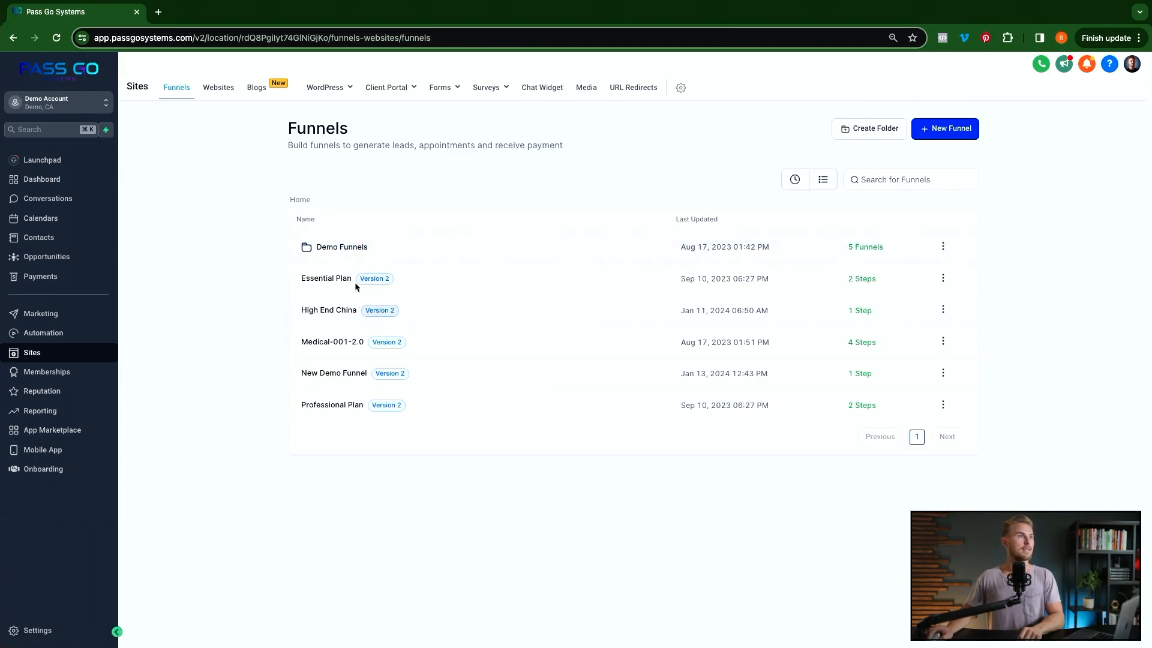
pyautogui.click(347, 245)
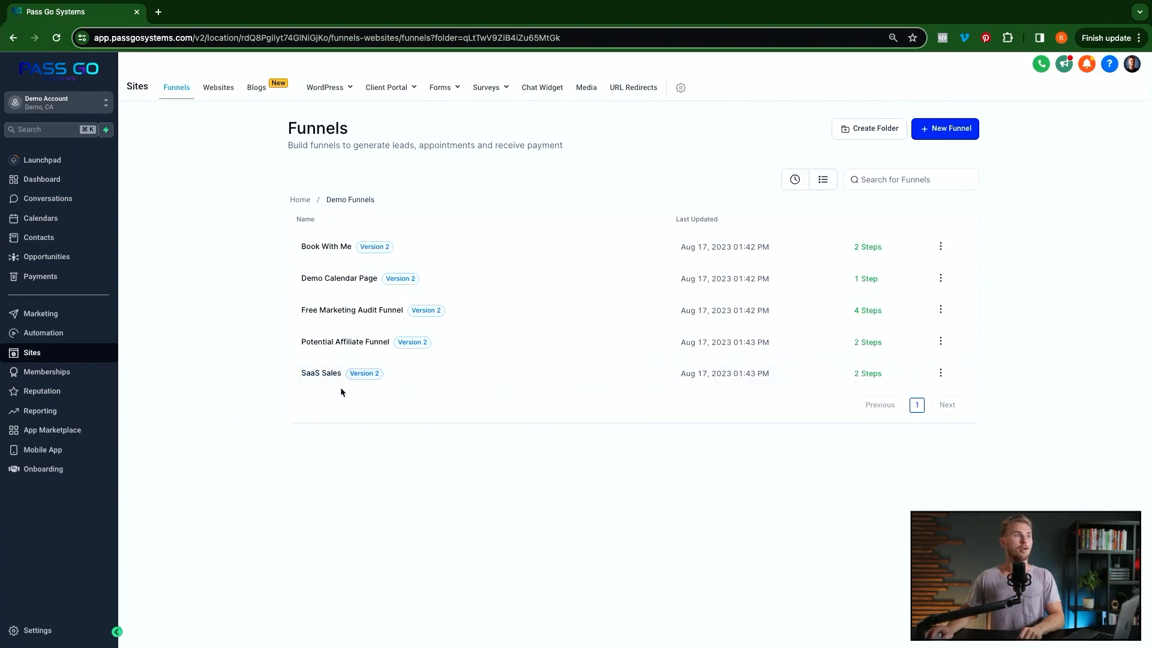
pyautogui.click(319, 374)
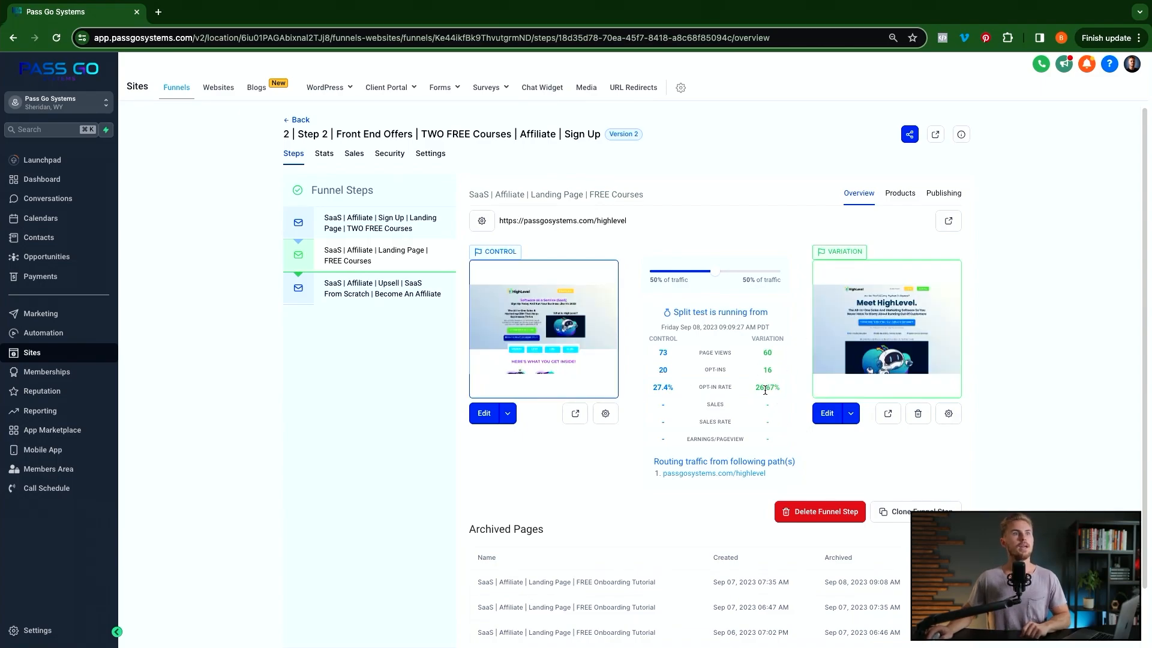
pyautogui.moveTo(582, 334)
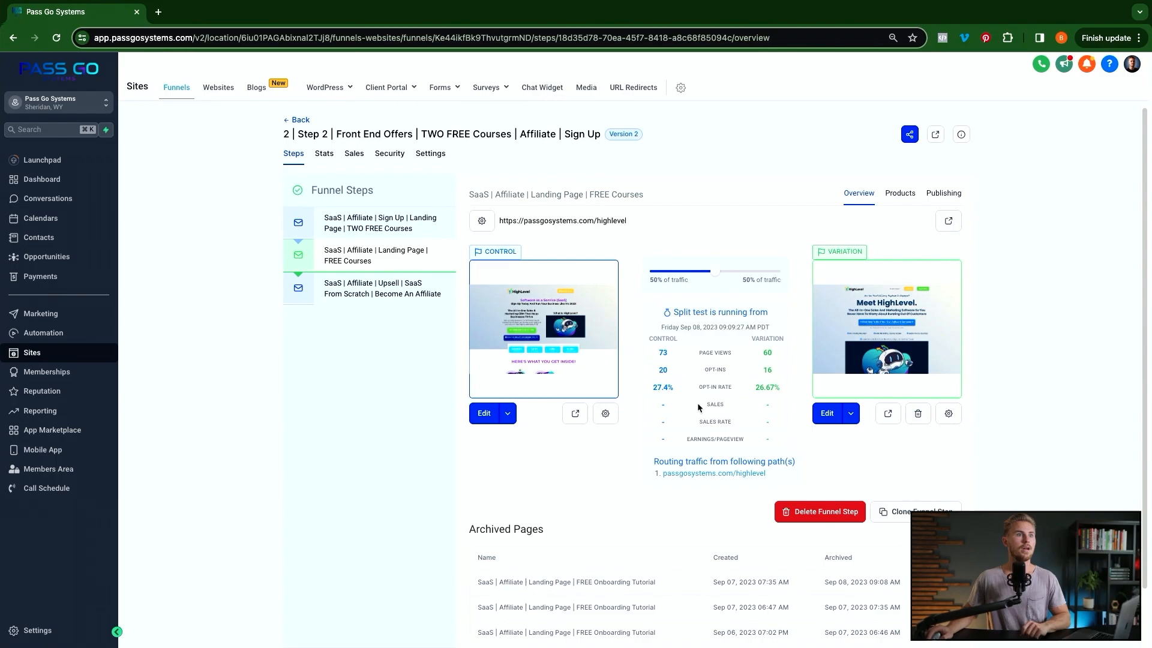
pyautogui.moveTo(545, 336)
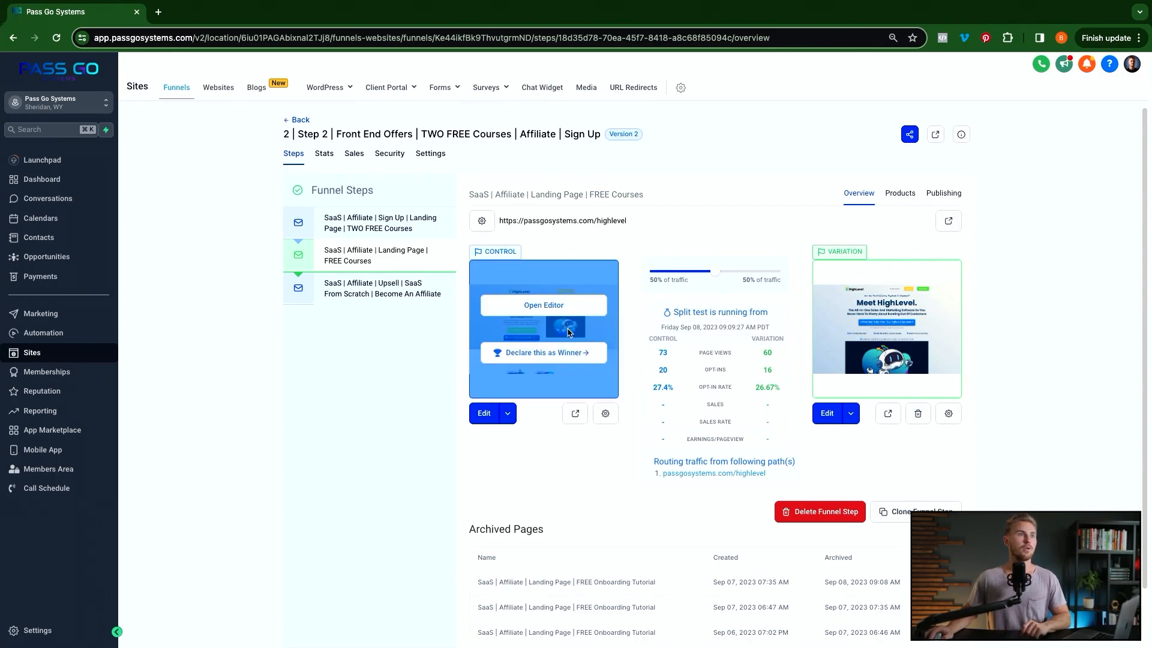